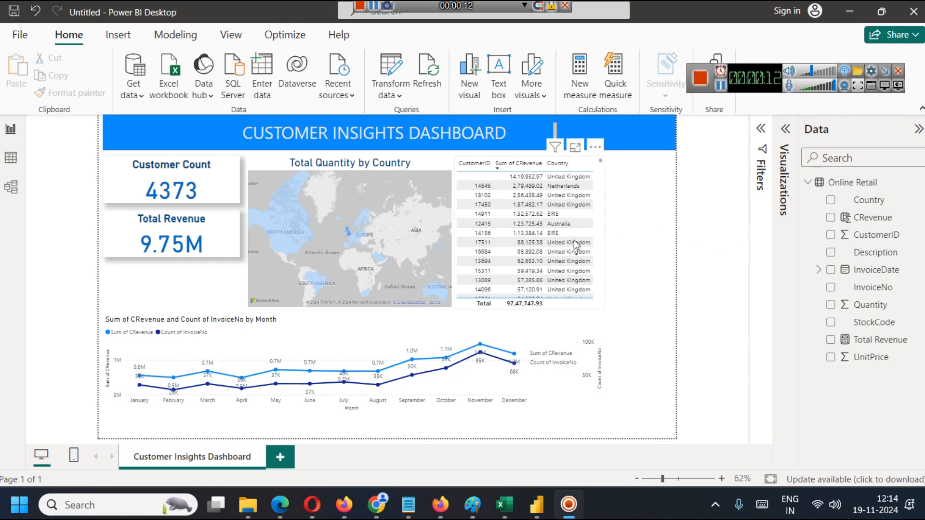
Cross-filter the finished dashboard by customer 14911 in EIRE and by customer 13694 in the United Kingdom, and clear the selection.
{"action": "left_click", "coordinate": [563, 217]}
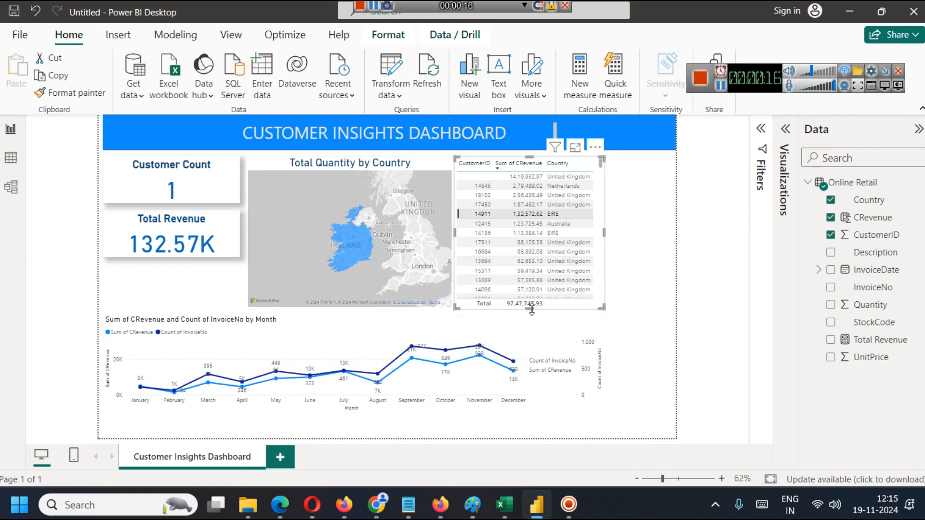
{"action": "left_click", "coordinate": [551, 257]}
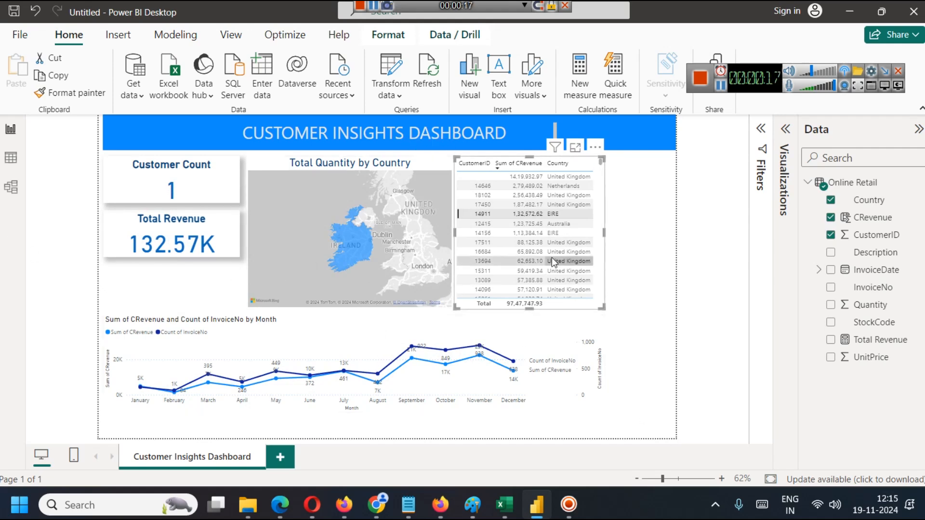
{"action": "left_click", "coordinate": [645, 258]}
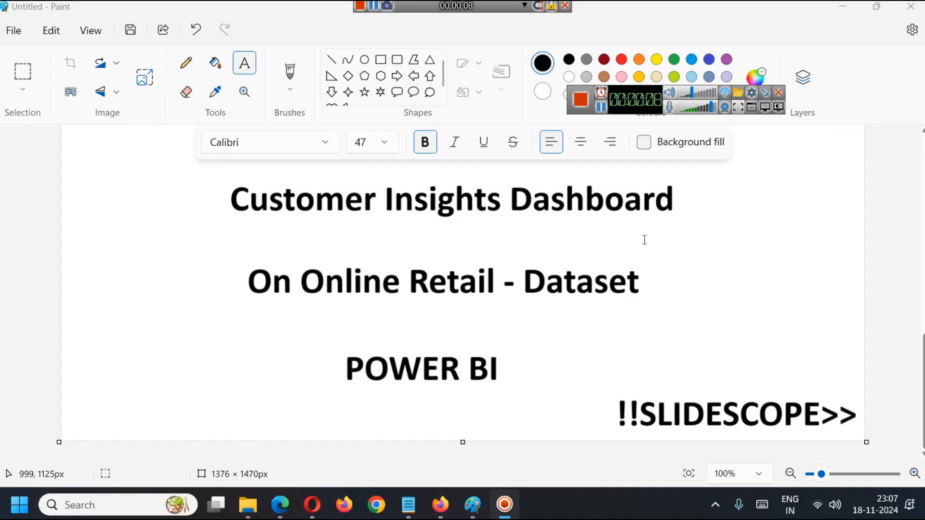
Switch to the Online Retail dataset page in the browser and examine the roles, types and descriptions in its Variables Table.
{"action": "key", "text": "alt+Tab"}
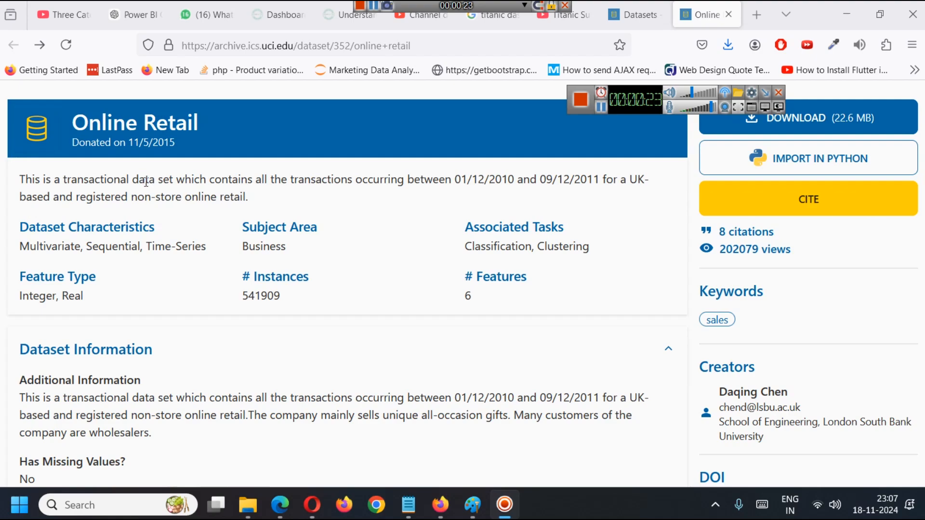
{"action": "scroll", "coordinate": [153, 201], "scroll_direction": "down", "scroll_amount": 10}
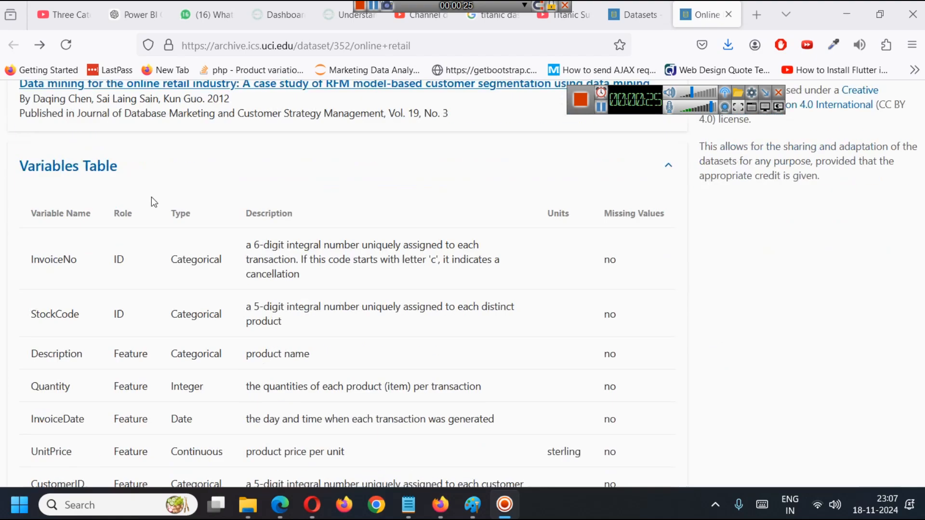
{"action": "scroll", "coordinate": [149, 201], "scroll_direction": "down", "scroll_amount": 2}
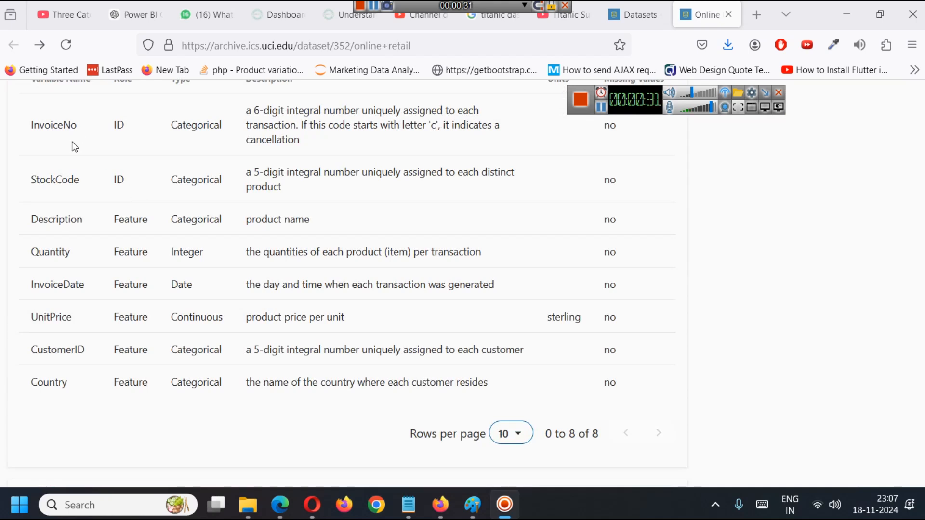
{"action": "scroll", "coordinate": [207, 219], "scroll_direction": "up", "scroll_amount": 2}
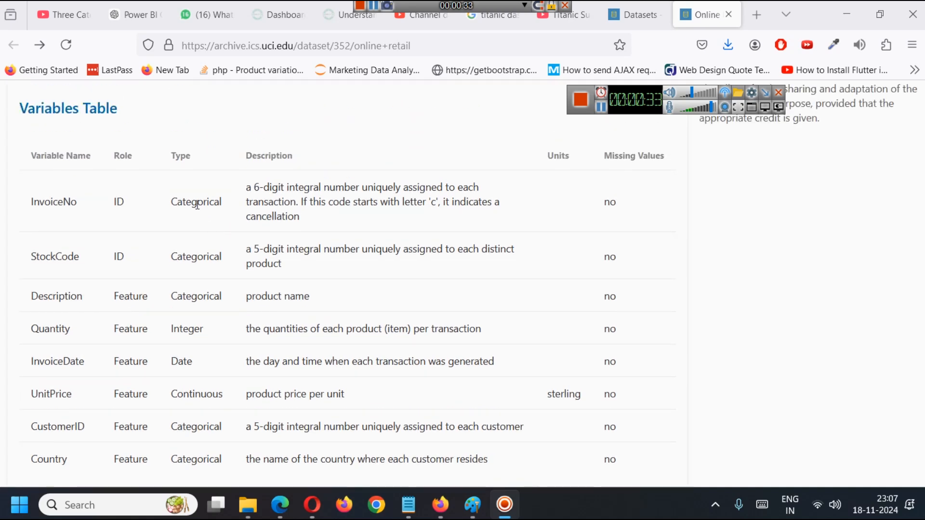
{"action": "scroll", "coordinate": [159, 229], "scroll_direction": "down", "scroll_amount": 2}
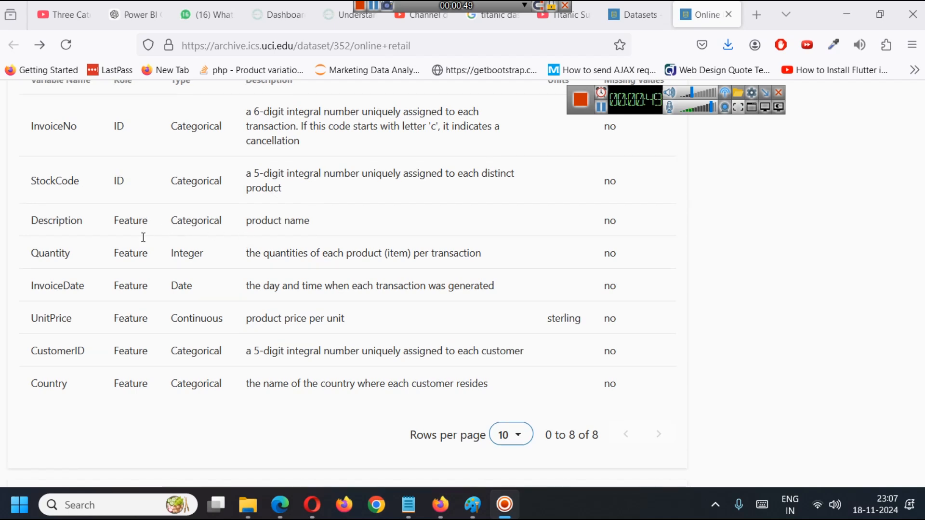
{"action": "scroll", "coordinate": [142, 242], "scroll_direction": "up", "scroll_amount": 2}
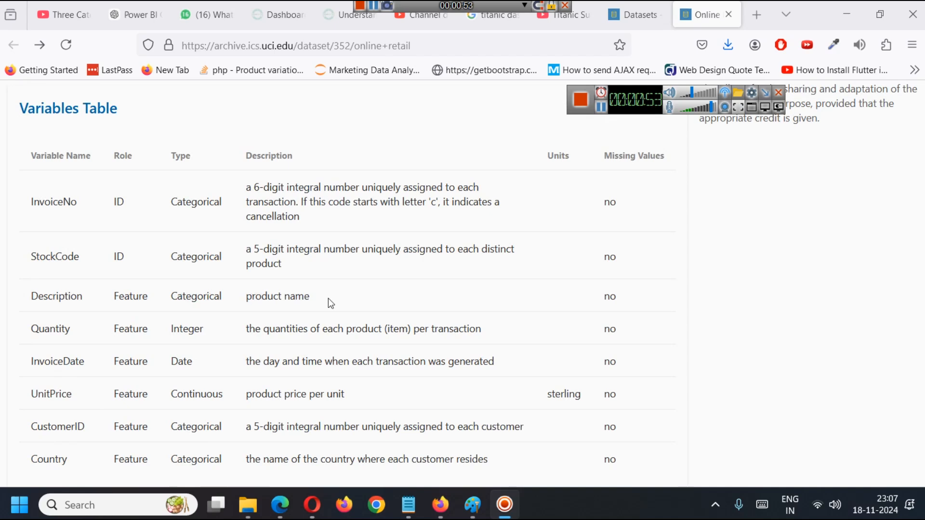
{"action": "scroll", "coordinate": [568, 280], "scroll_direction": "down", "scroll_amount": 2}
{"action": "scroll", "coordinate": [586, 273], "scroll_direction": "up", "scroll_amount": 2}
{"action": "scroll", "coordinate": [163, 282], "scroll_direction": "down", "scroll_amount": 2}
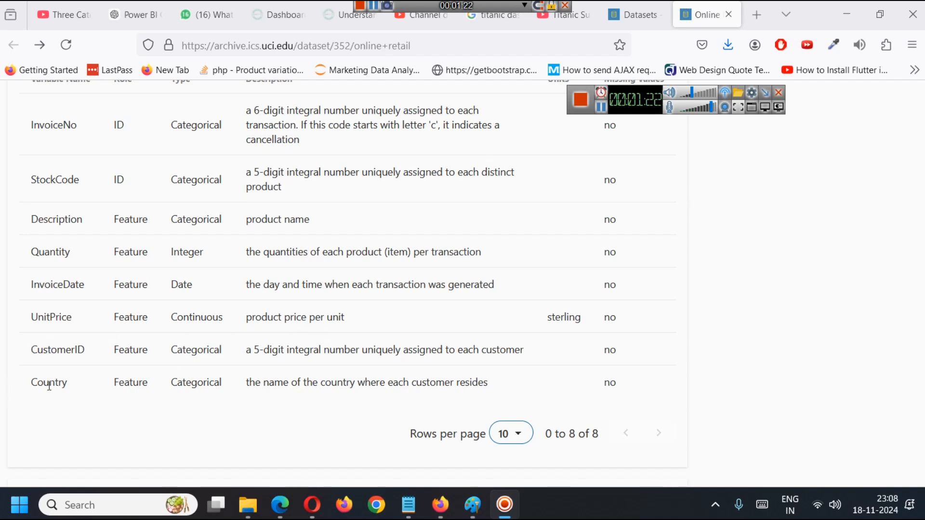
Switch to the Online Retail workbook in Excel and inspect the InvoiceNo, StockCode and Description headers.
{"action": "left_click", "coordinate": [473, 505]}
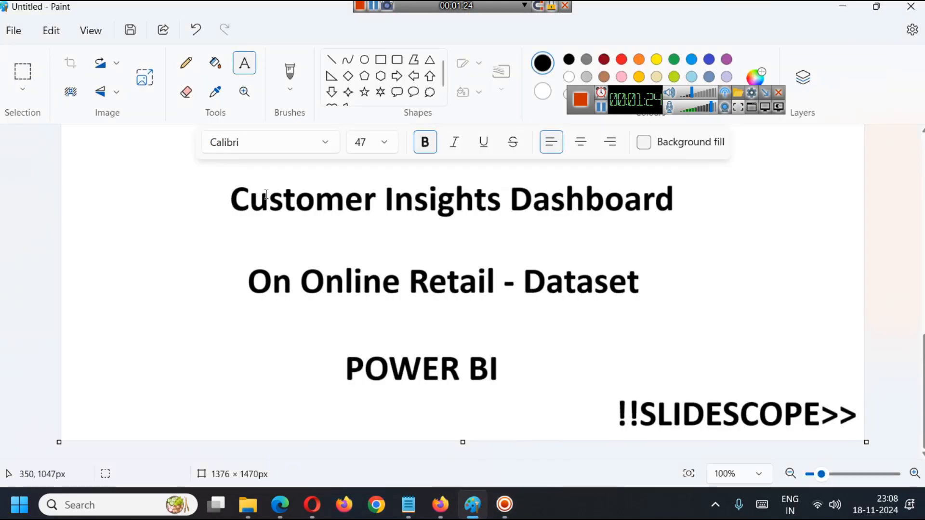
{"action": "left_click", "coordinate": [474, 514]}
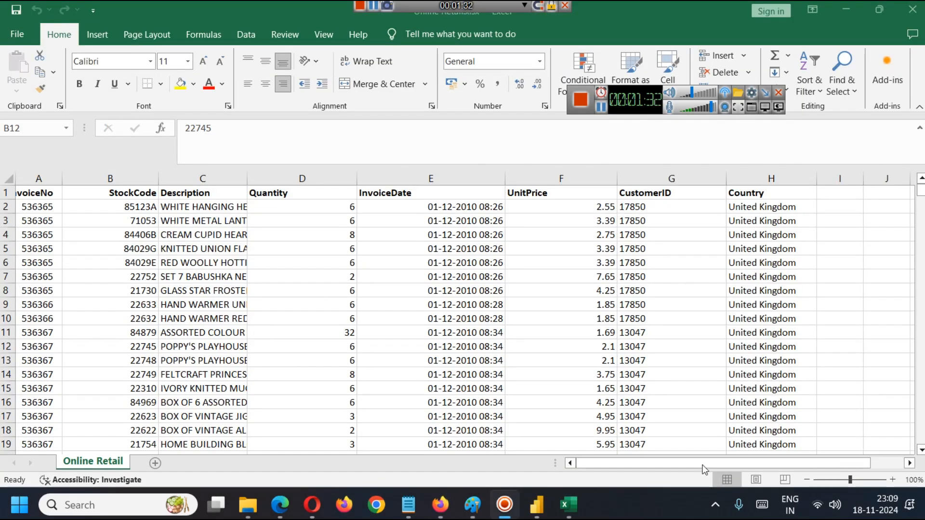
{"action": "left_click", "coordinate": [49, 177]}
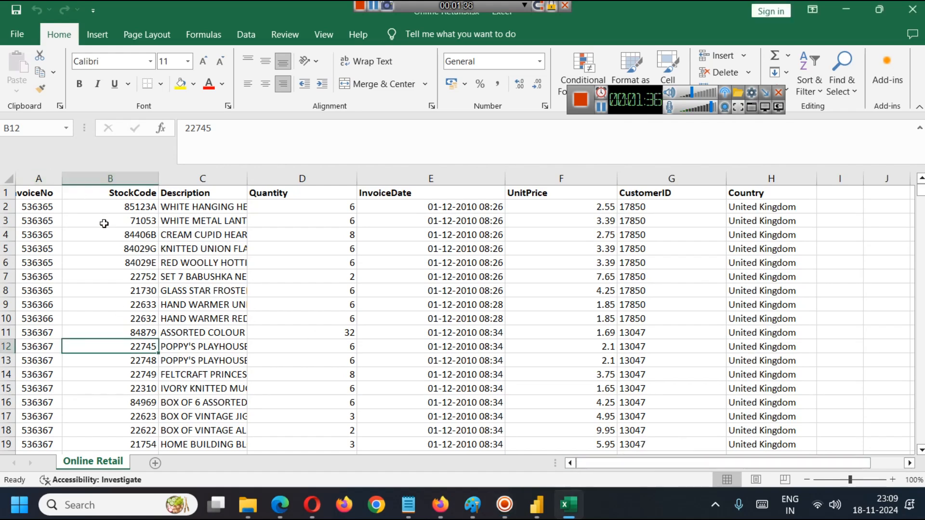
{"action": "left_click", "coordinate": [49, 189]}
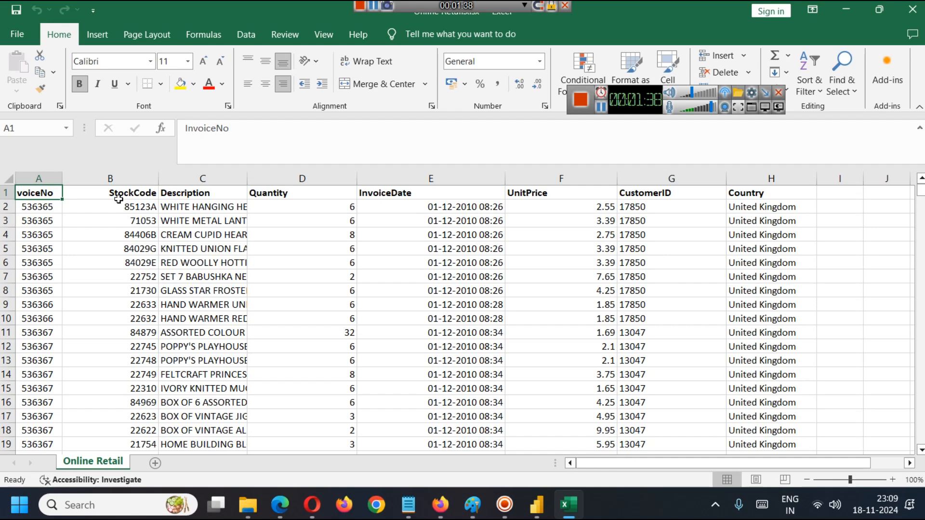
{"action": "left_click", "coordinate": [120, 194]}
{"action": "left_click", "coordinate": [176, 195]}
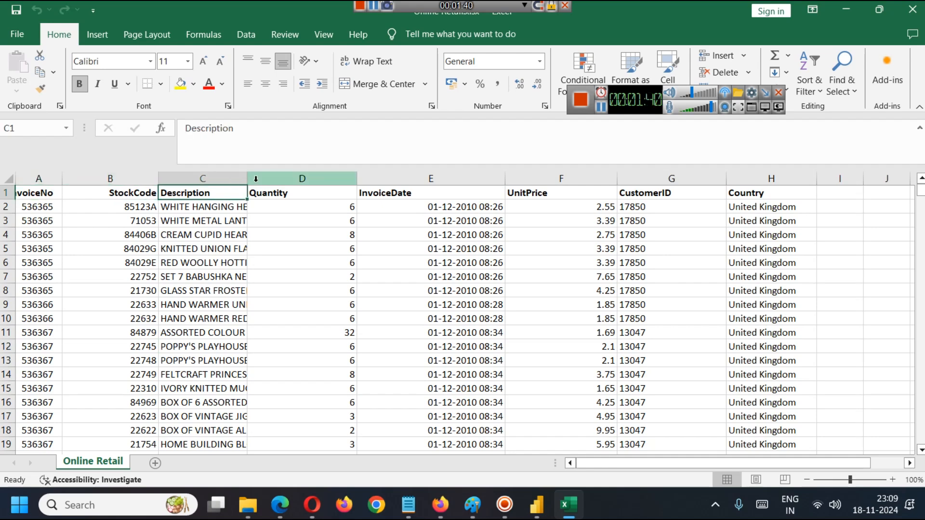
Widen the Description column to fit the product names and go through the headers from Quantity to CustomerID.
{"action": "left_click_drag", "start_coordinate": [247, 178], "coordinate": [344, 179]}
{"action": "left_click", "coordinate": [400, 192]}
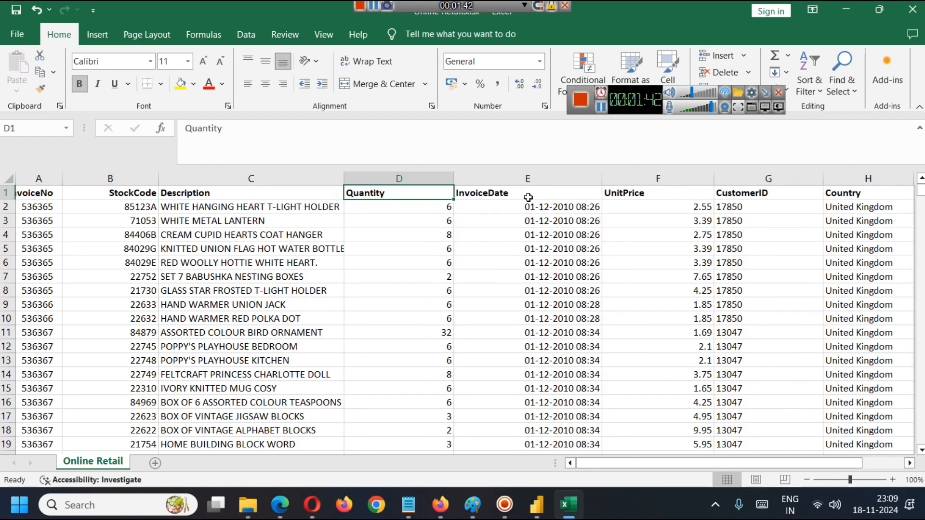
{"action": "left_click", "coordinate": [528, 196]}
{"action": "left_click", "coordinate": [668, 187]}
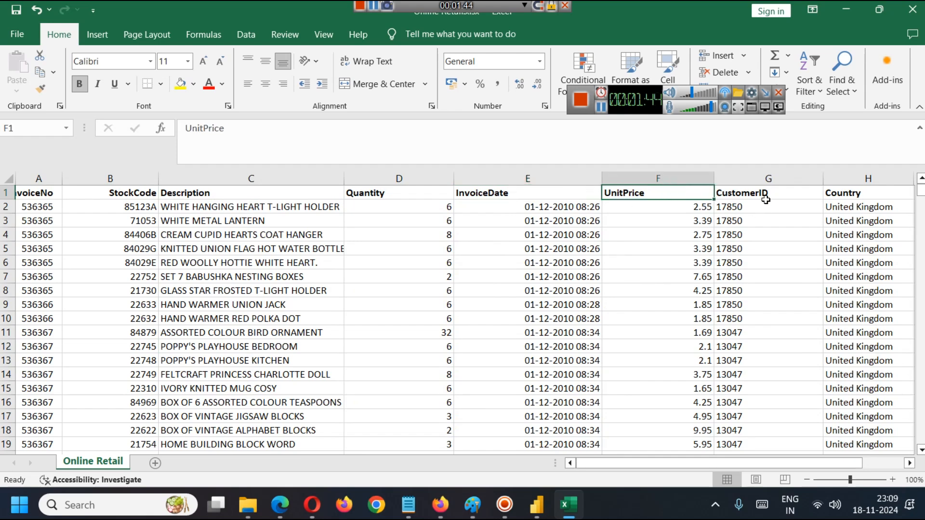
{"action": "left_click", "coordinate": [766, 195]}
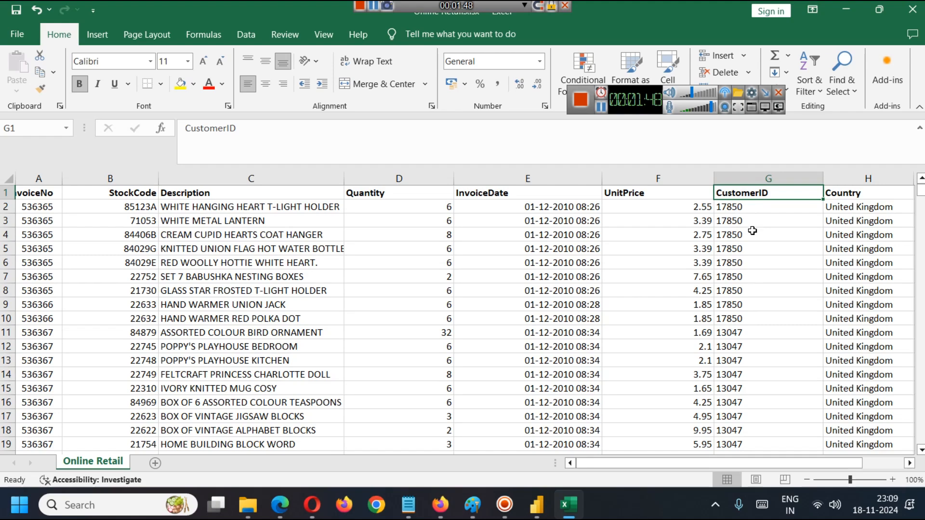
Look through the rows of the Online Retail sheet to examine the CustomerID and Country values.
{"action": "scroll", "coordinate": [741, 282], "scroll_direction": "down", "scroll_amount": 6}
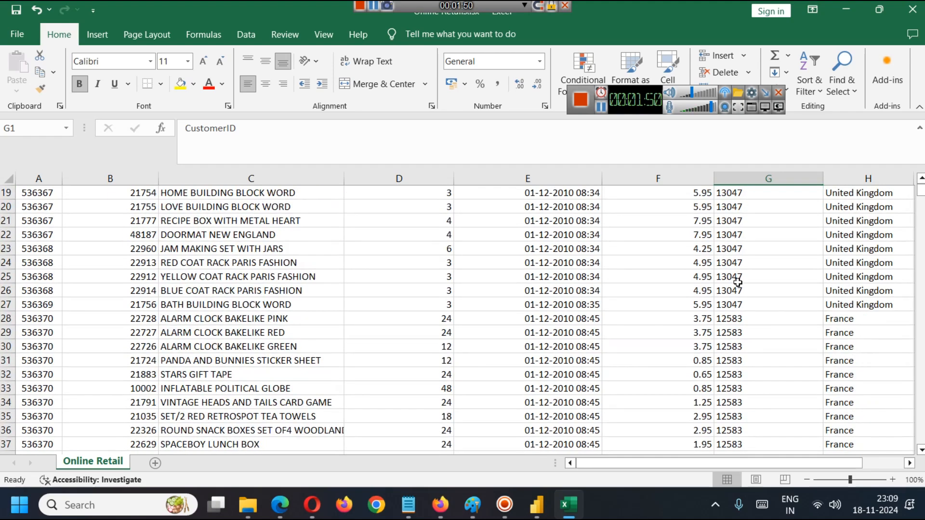
{"action": "scroll", "coordinate": [758, 318], "scroll_direction": "down", "scroll_amount": 10}
{"action": "scroll", "coordinate": [757, 318], "scroll_direction": "up", "scroll_amount": 14}
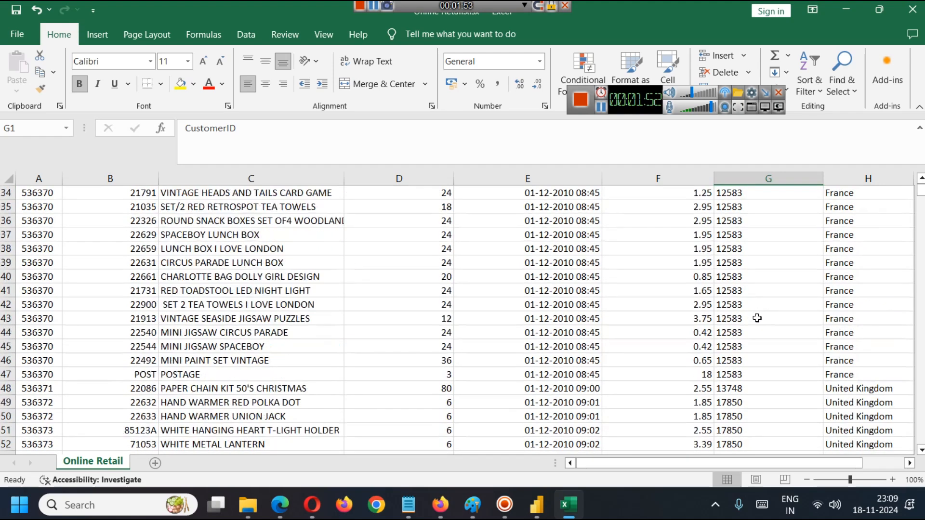
{"action": "scroll", "coordinate": [757, 318], "scroll_direction": "up", "scroll_amount": 2}
{"action": "left_click_drag", "start_coordinate": [783, 463], "coordinate": [828, 463]}
{"action": "scroll", "coordinate": [815, 269], "scroll_direction": "down", "scroll_amount": 14}
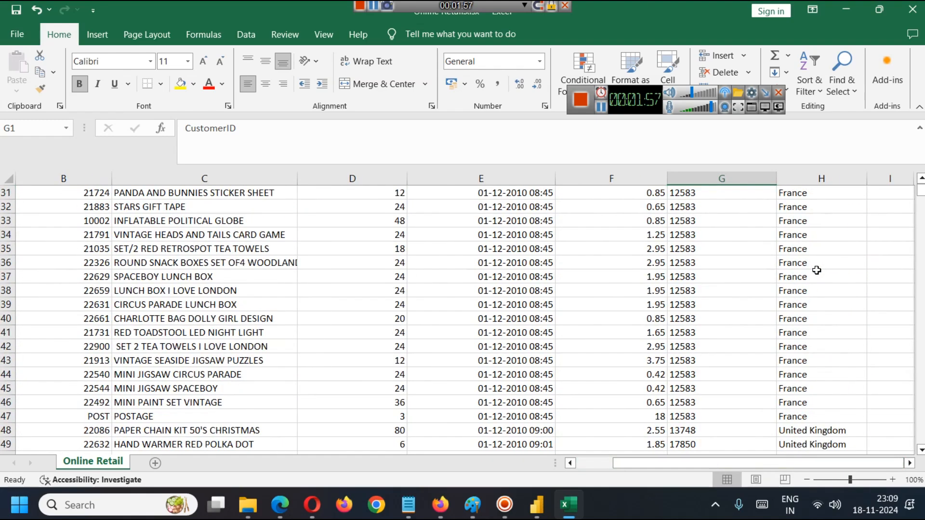
{"action": "scroll", "coordinate": [815, 270], "scroll_direction": "up", "scroll_amount": 14}
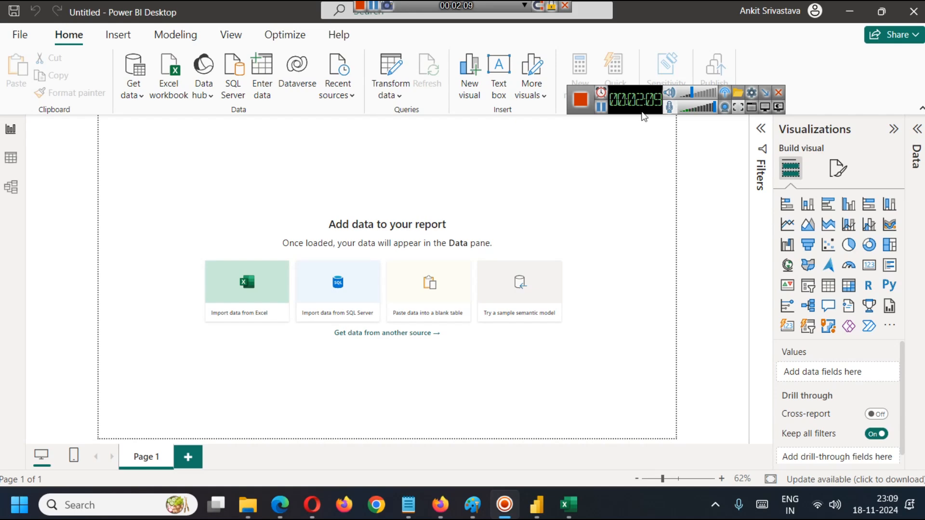
Load the Online Retail sheet from Online Retail.xlsx into a blank Power BI Desktop report and expand the table's fields.
{"action": "left_click", "coordinate": [600, 108]}
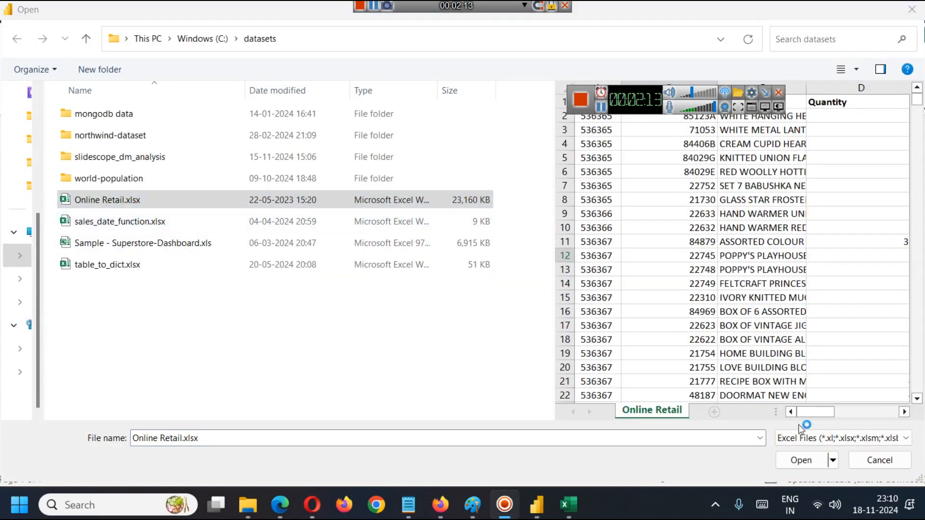
{"action": "left_click", "coordinate": [804, 460]}
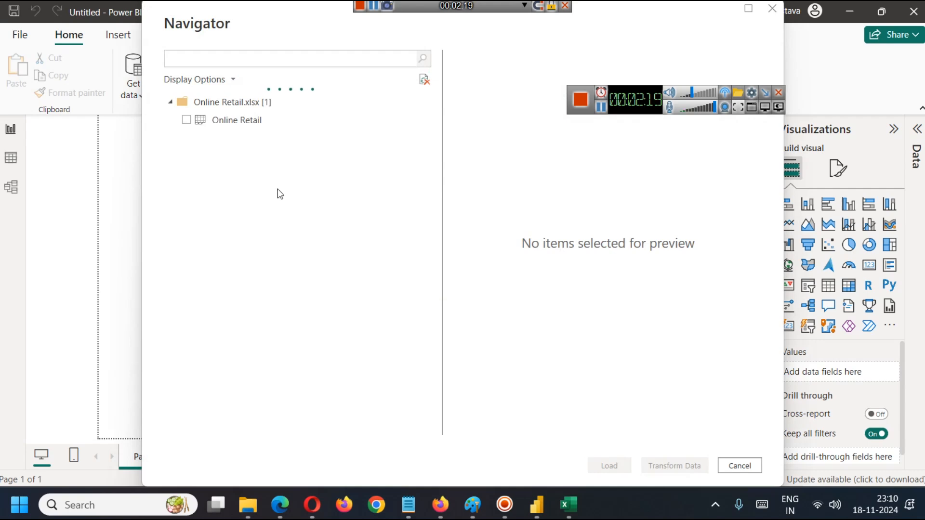
{"action": "left_click", "coordinate": [187, 120]}
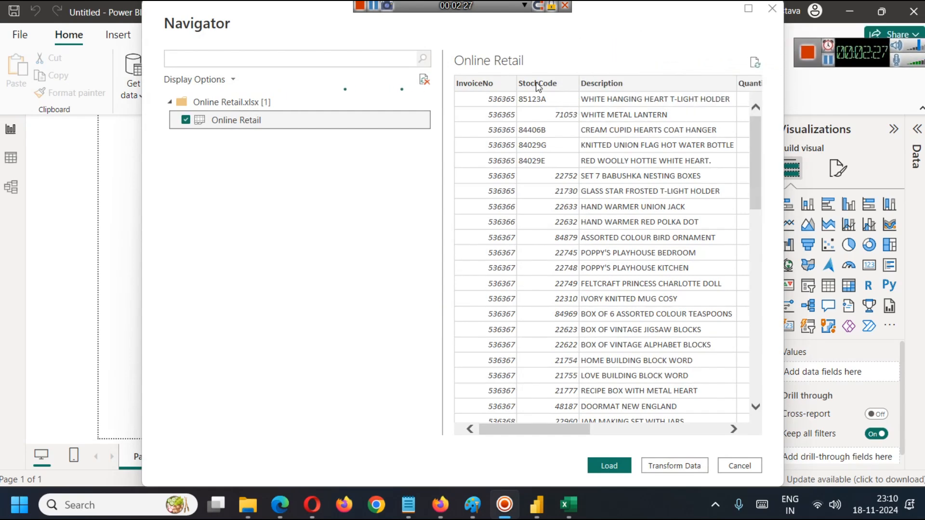
{"action": "left_click_drag", "start_coordinate": [575, 429], "coordinate": [531, 438]}
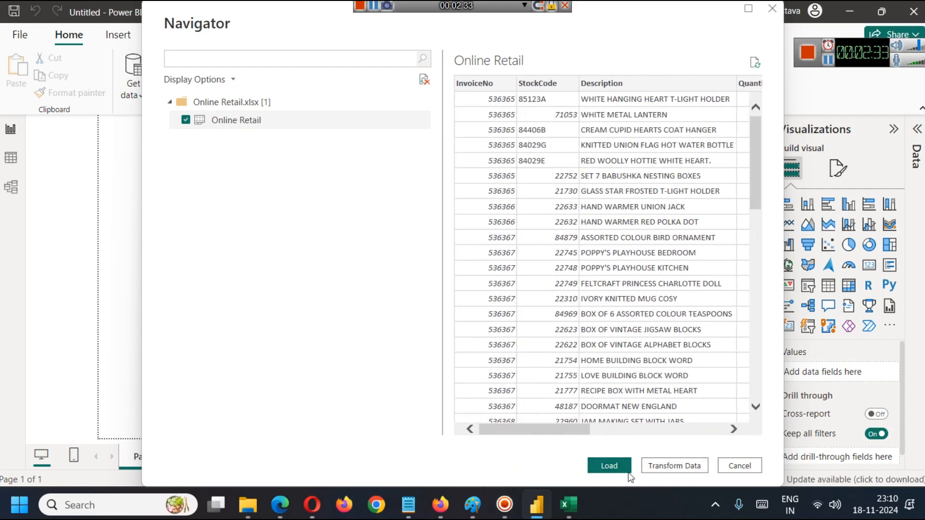
{"action": "left_click", "coordinate": [610, 466]}
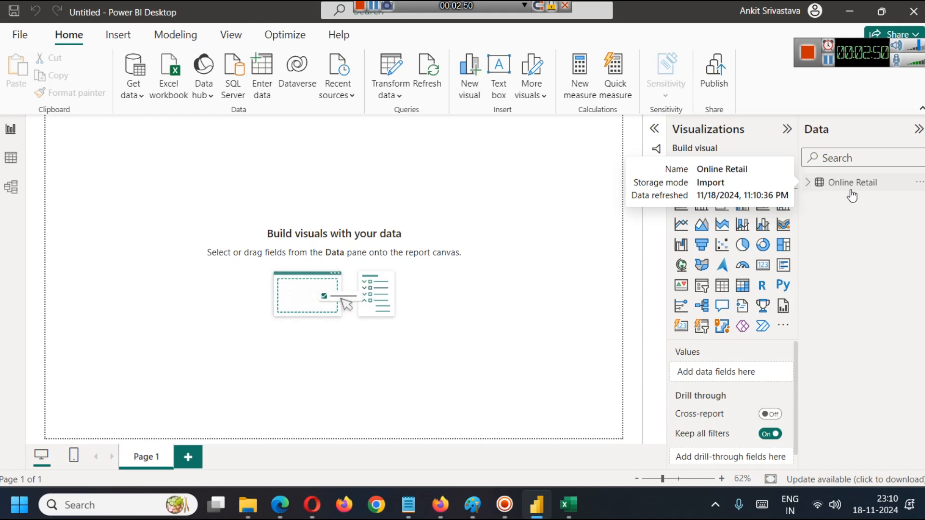
{"action": "left_click", "coordinate": [809, 184]}
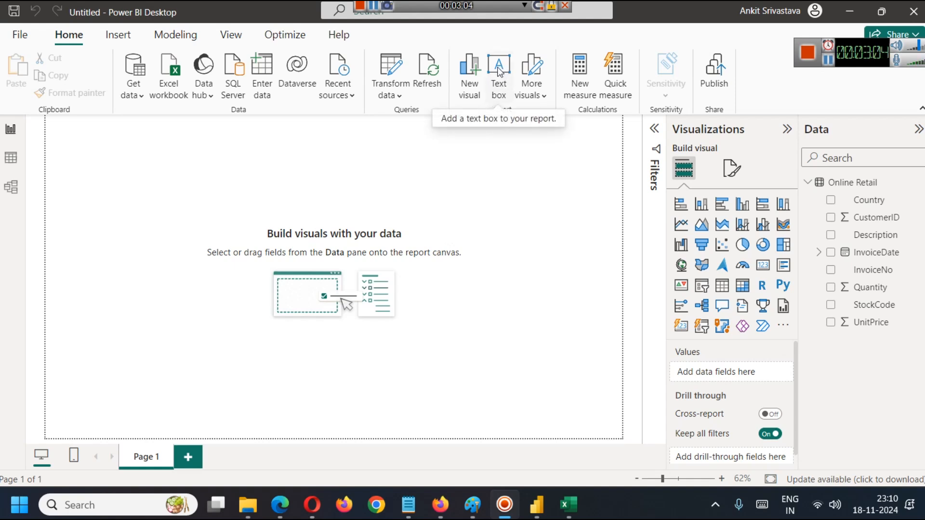
Insert a rectangle shape and resize it into a thin banner spanning the full width at the top of the page.
{"action": "left_click", "coordinate": [125, 34]}
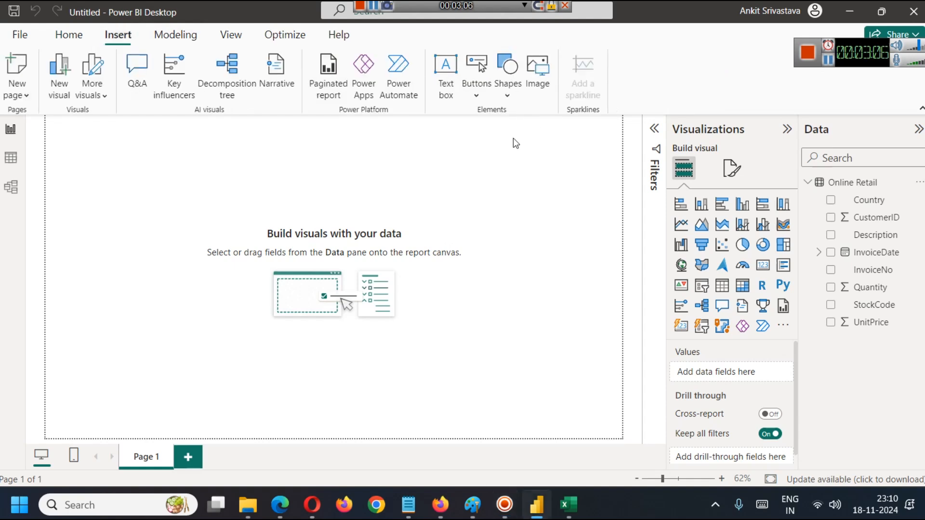
{"action": "left_click", "coordinate": [504, 99]}
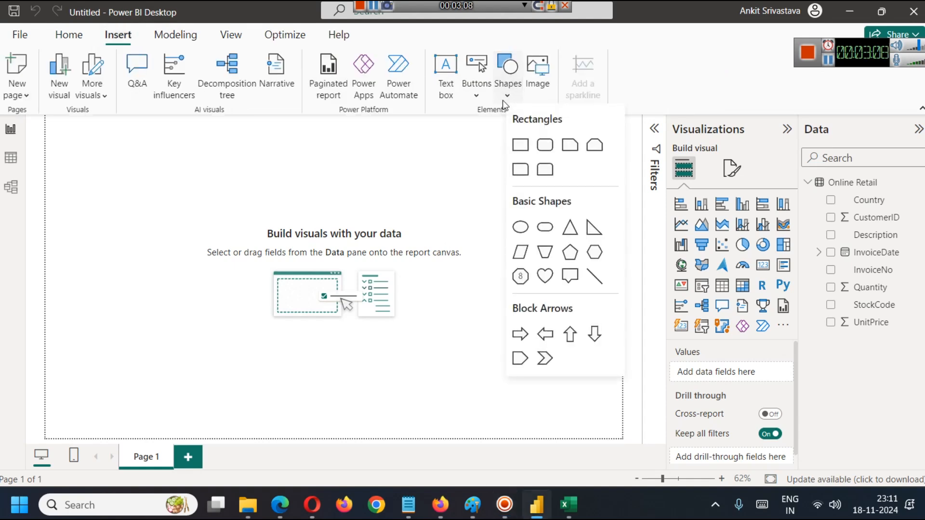
{"action": "left_click", "coordinate": [530, 151]}
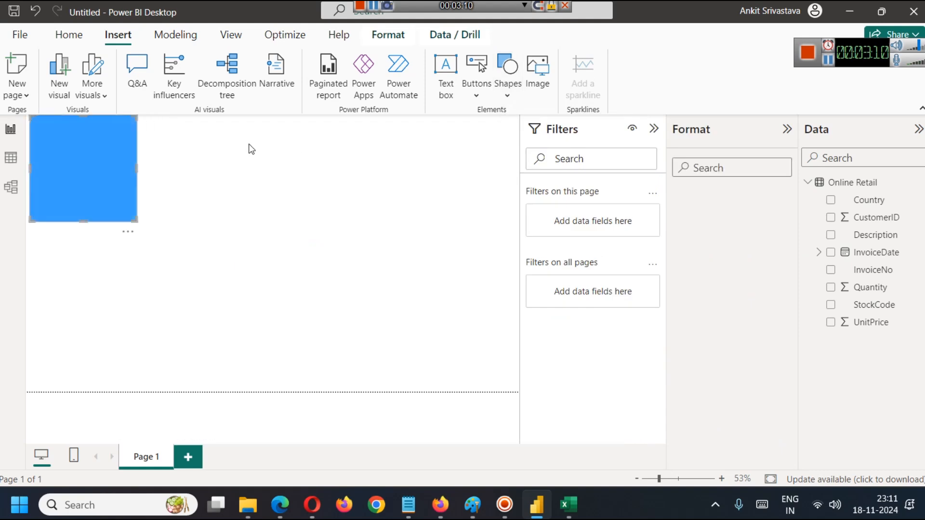
{"action": "left_click_drag", "start_coordinate": [136, 166], "coordinate": [199, 169]}
{"action": "left_click_drag", "start_coordinate": [256, 191], "coordinate": [514, 177]}
{"action": "left_click", "coordinate": [654, 129]}
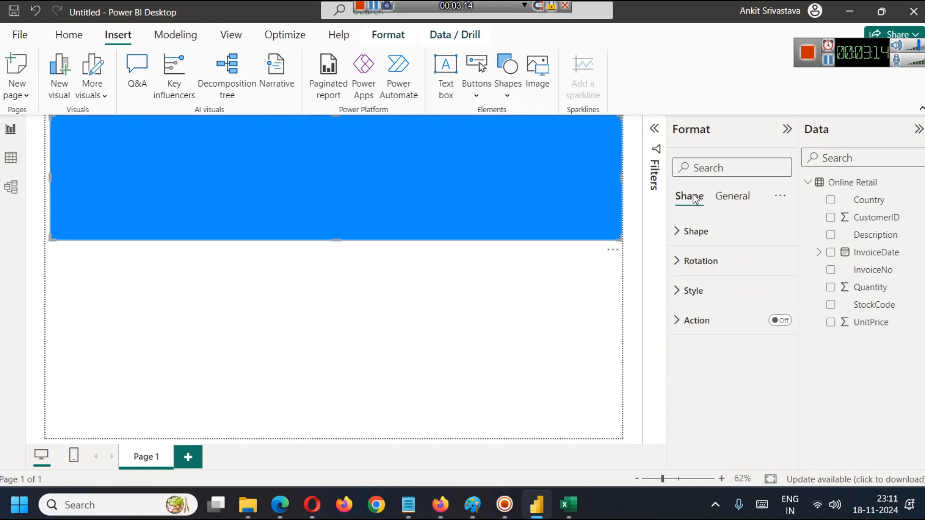
{"action": "left_click_drag", "start_coordinate": [335, 240], "coordinate": [349, 144]}
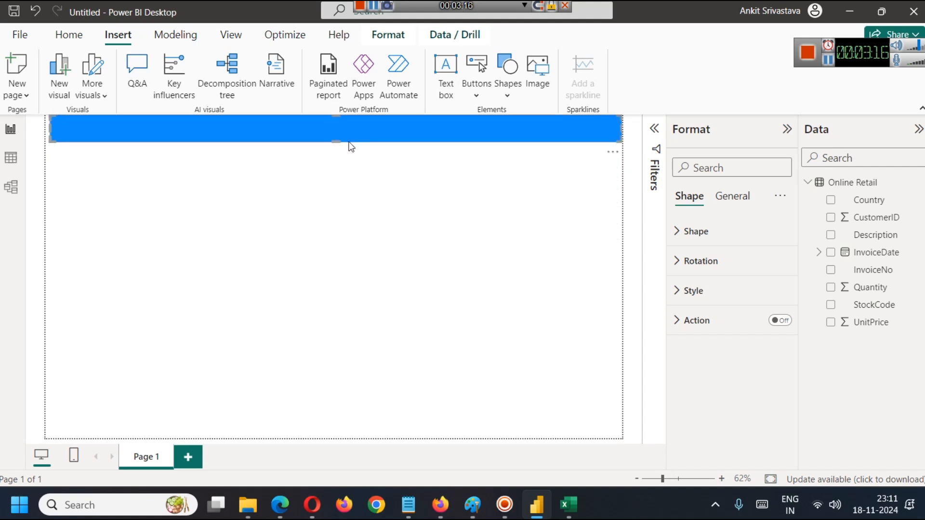
Insert a text box on the page and enter the title "Customer Insights Dashboard".
{"action": "left_click", "coordinate": [341, 192]}
{"action": "left_click", "coordinate": [403, 132]}
{"action": "left_click", "coordinate": [446, 73]}
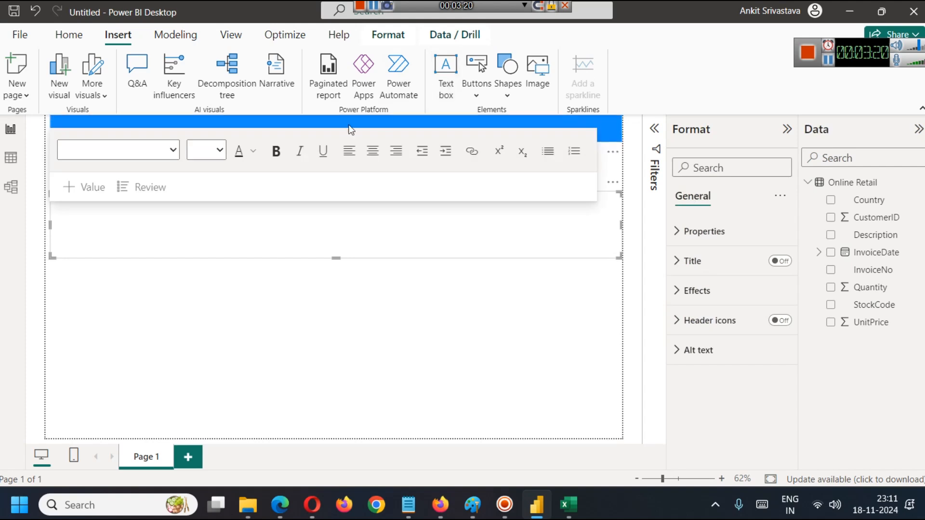
{"action": "left_click", "coordinate": [206, 227]}
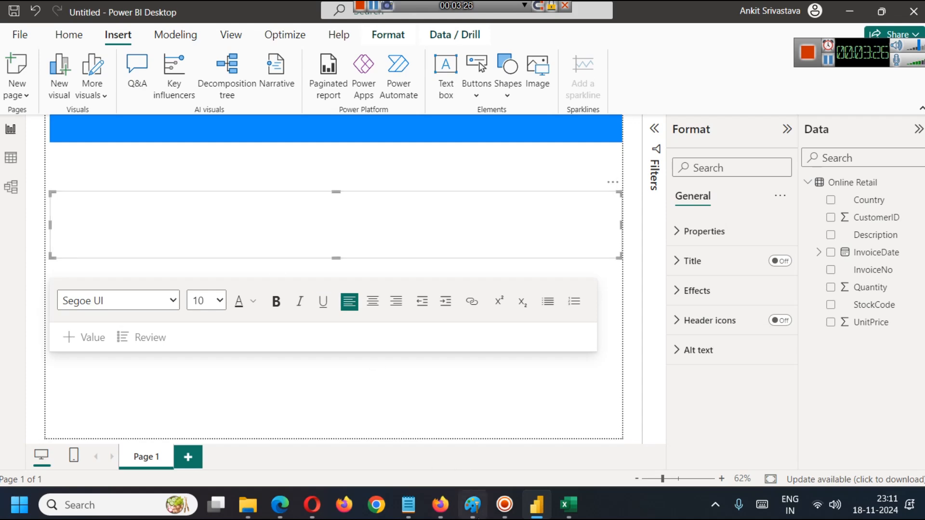
{"action": "left_click", "coordinate": [473, 504]}
{"action": "left_click", "coordinate": [472, 504]}
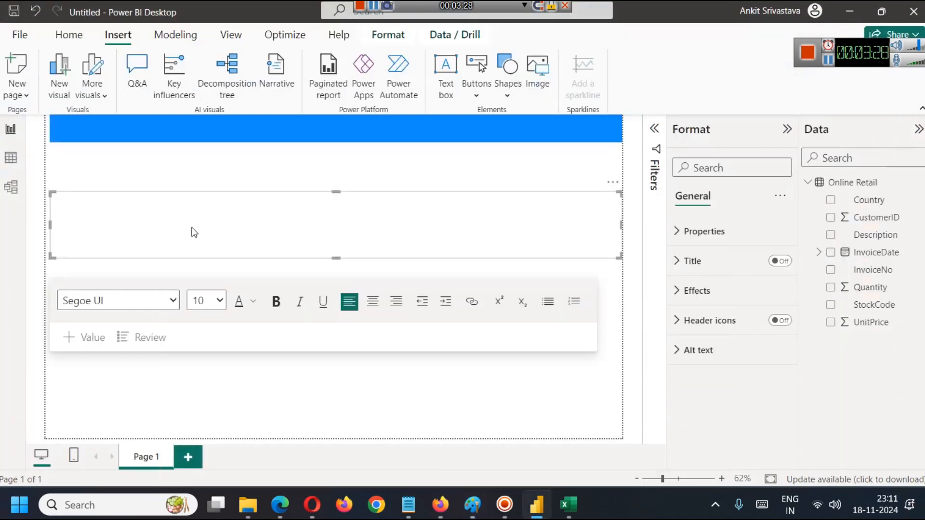
{"action": "type", "text": "Customer Insights Dashboard"}
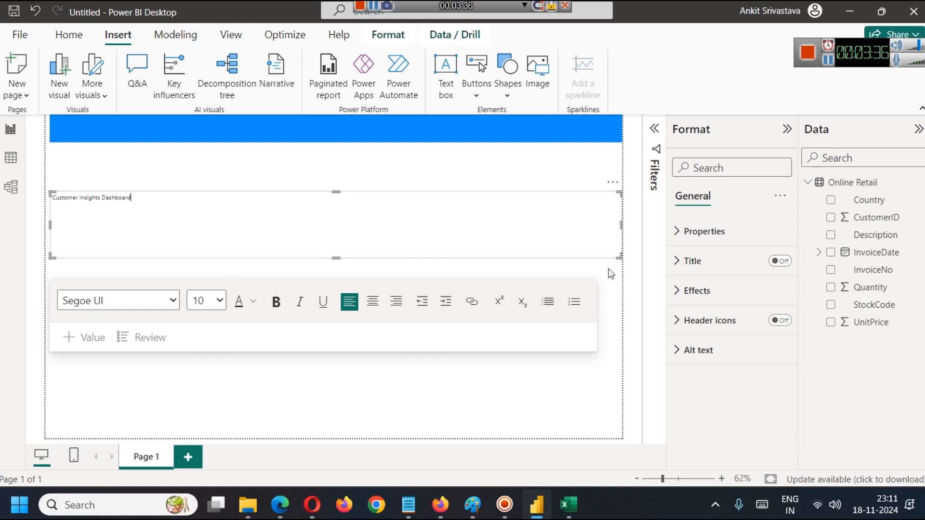
Narrow the title text box, give it enough height for larger text, and set the whole title's font size to 28.
{"action": "left_click_drag", "start_coordinate": [620, 257], "coordinate": [435, 223]}
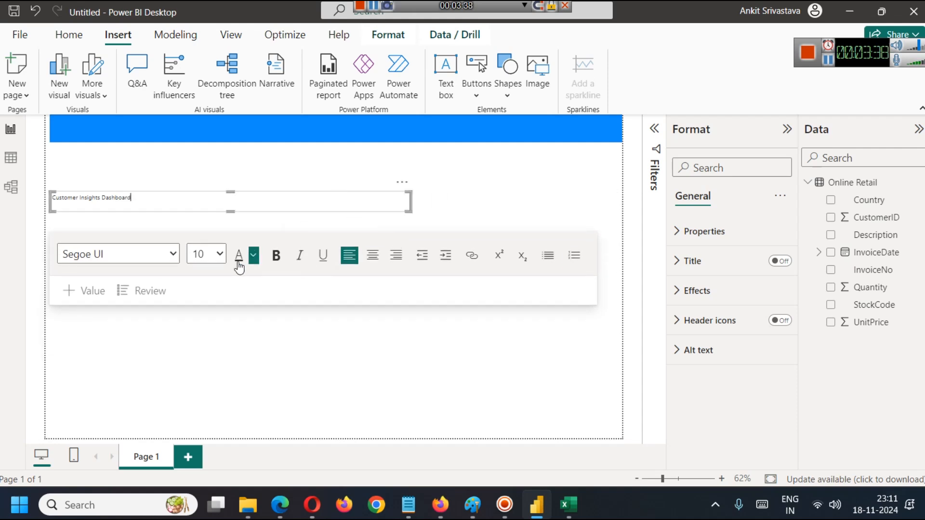
{"action": "left_click", "coordinate": [210, 254]}
{"action": "left_click", "coordinate": [212, 190]}
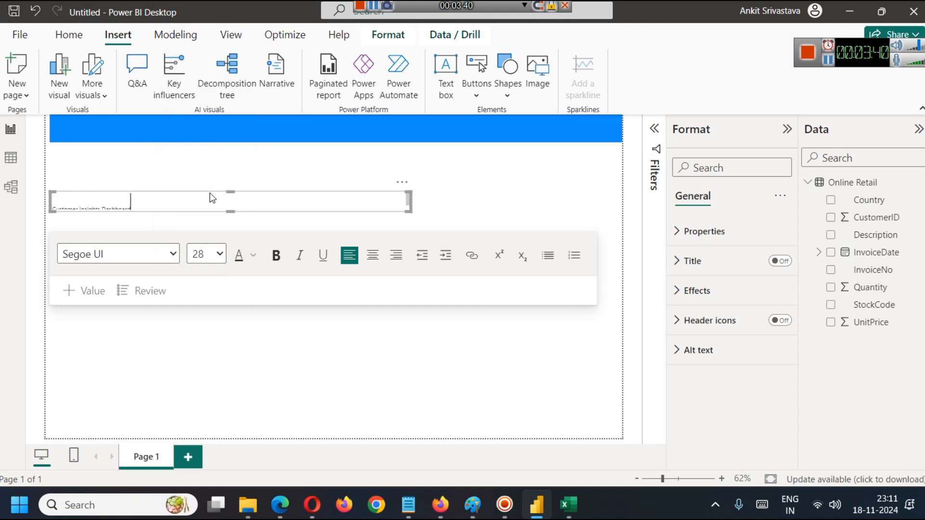
{"action": "left_click_drag", "start_coordinate": [231, 212], "coordinate": [231, 253]}
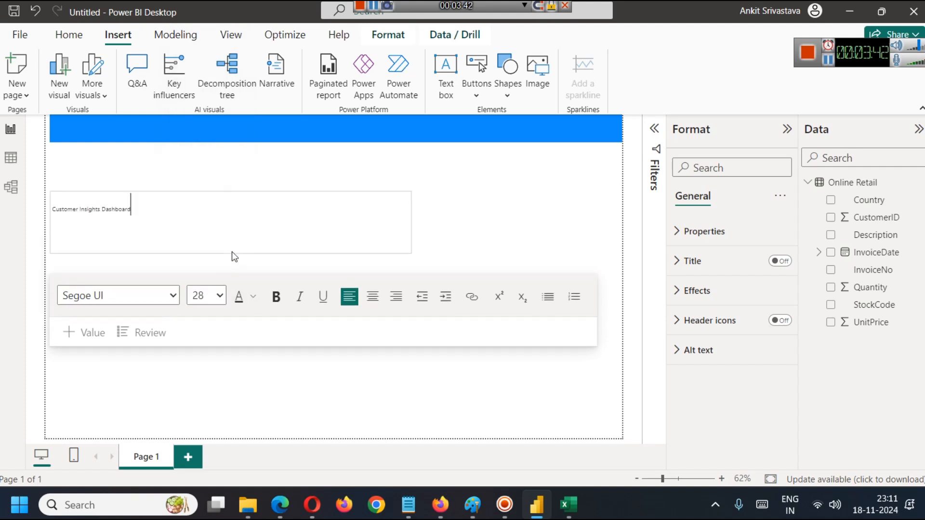
{"action": "key", "text": "ctrl+a"}
{"action": "left_click", "coordinate": [220, 293]}
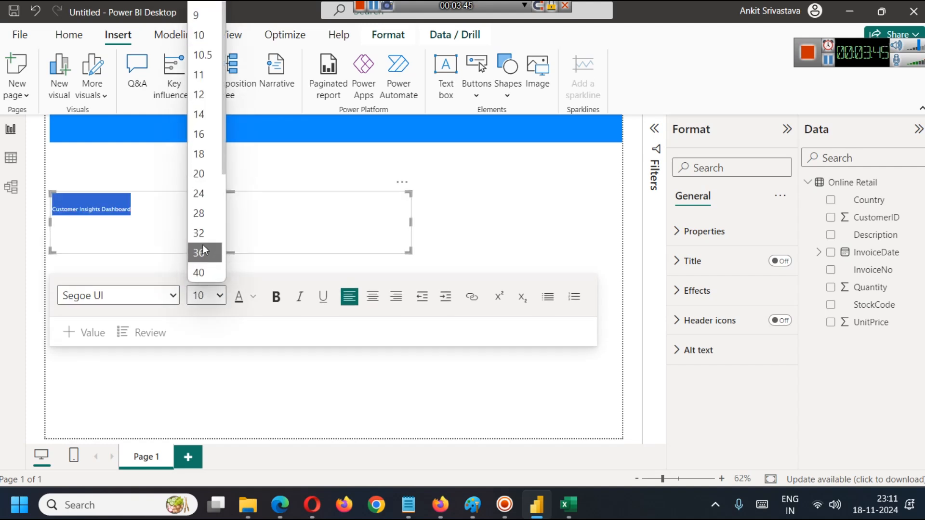
{"action": "left_click", "coordinate": [203, 213]}
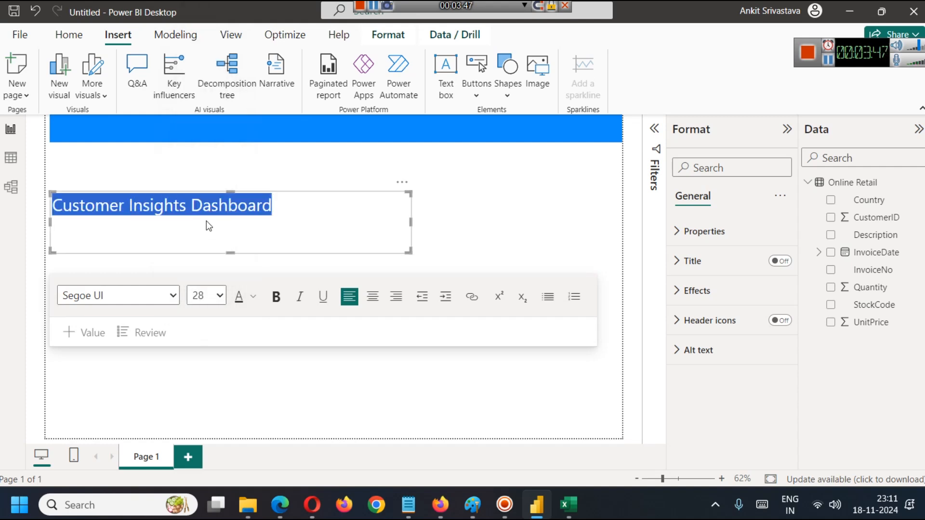
Shrink the text box to fit closely around the title and make the blue banner slightly taller.
{"action": "left_click", "coordinate": [263, 234]}
{"action": "left_click_drag", "start_coordinate": [230, 252], "coordinate": [233, 229]}
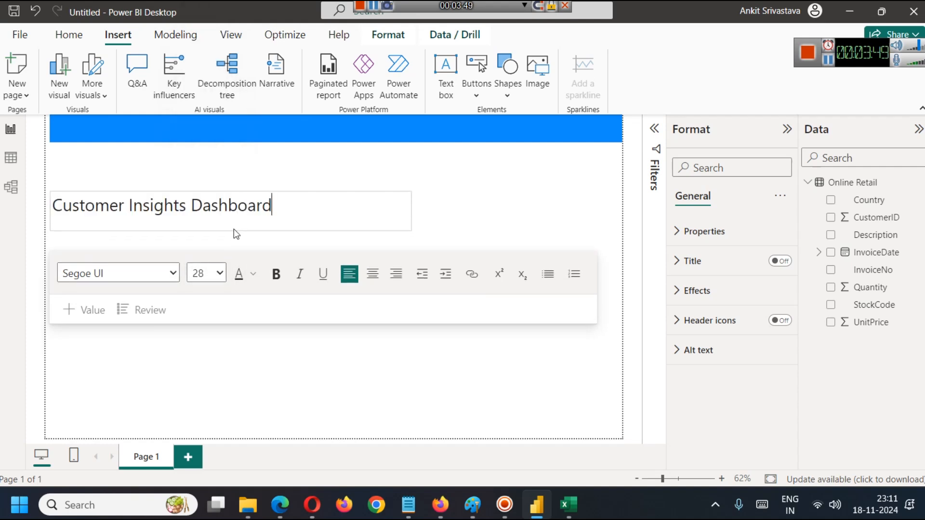
{"action": "left_click_drag", "start_coordinate": [410, 213], "coordinate": [285, 210]}
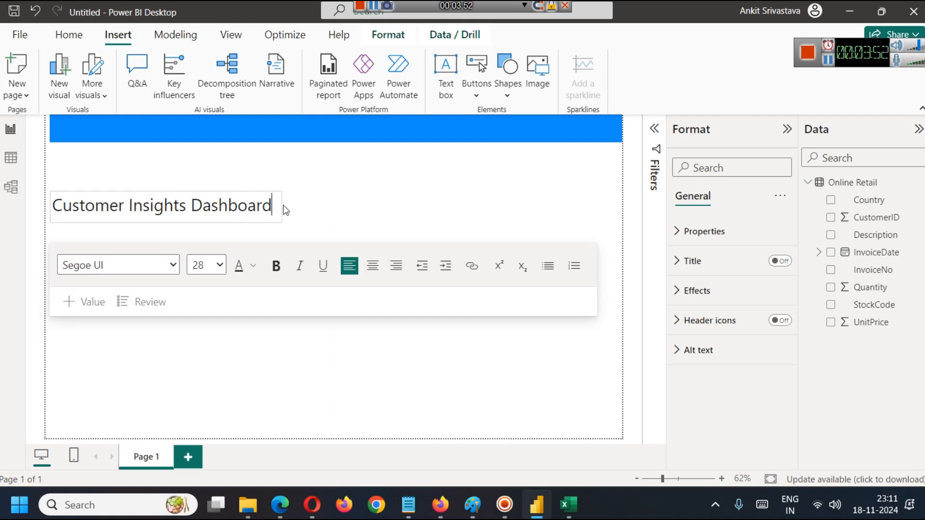
{"action": "left_click", "coordinate": [325, 140]}
{"action": "left_click_drag", "start_coordinate": [335, 143], "coordinate": [334, 149]}
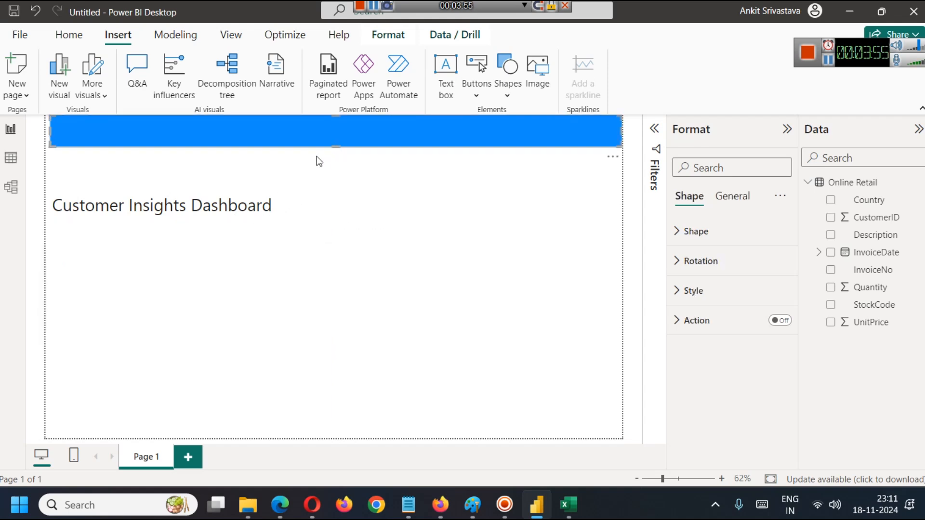
Change the font colour of the whole title text to the lightest grey shade directly under white.
{"action": "left_click", "coordinate": [230, 212]}
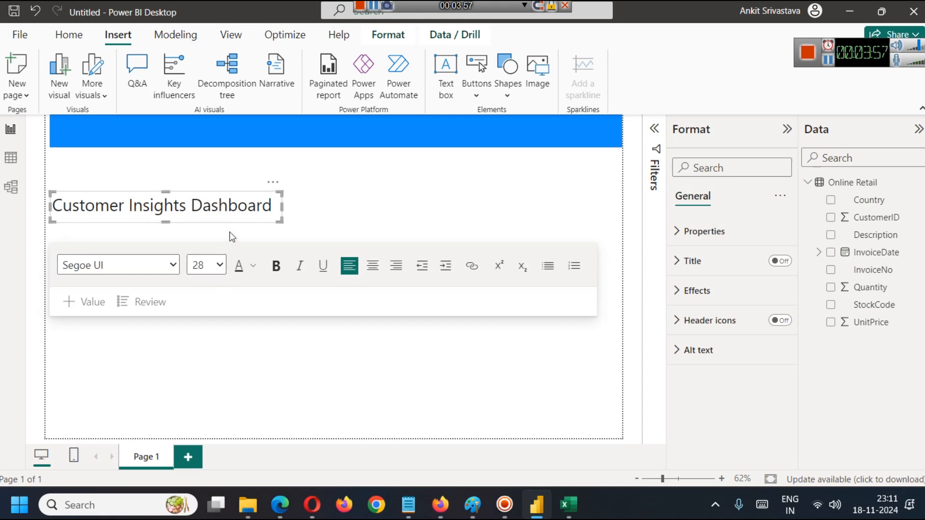
{"action": "key", "text": "ctrl+a"}
{"action": "left_click", "coordinate": [253, 266]}
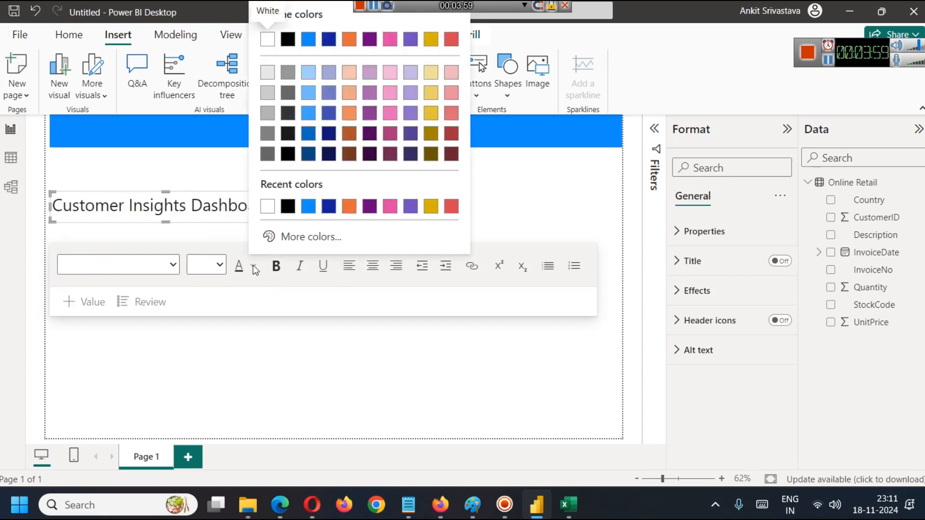
{"action": "left_click", "coordinate": [266, 75]}
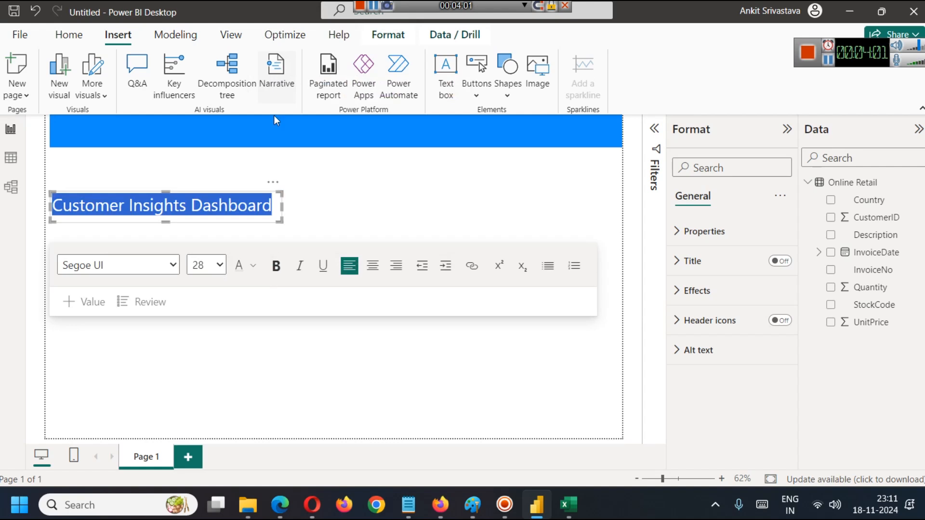
{"action": "left_click", "coordinate": [263, 208]}
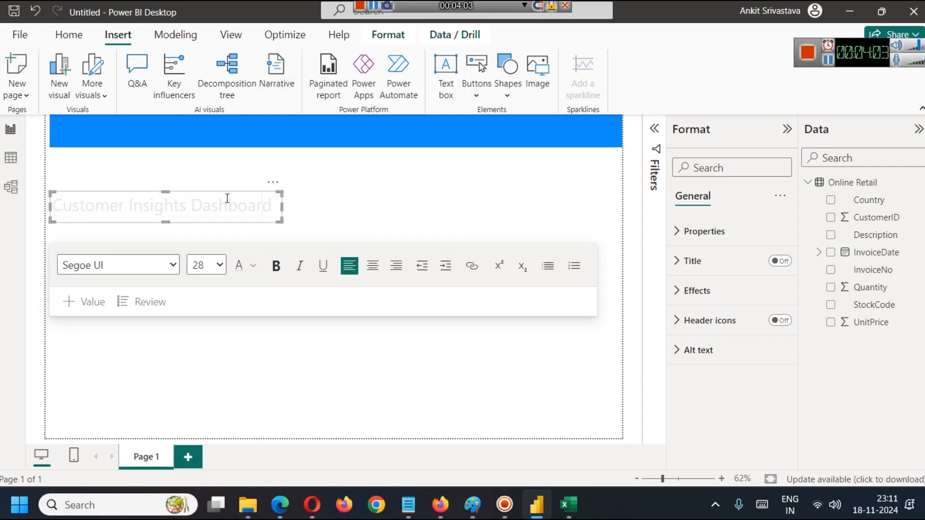
Move the title text box up onto the blue banner, centred horizontally.
{"action": "left_click", "coordinate": [291, 216]}
{"action": "left_click", "coordinate": [255, 214]}
{"action": "left_click_drag", "start_coordinate": [274, 195], "coordinate": [447, 114]}
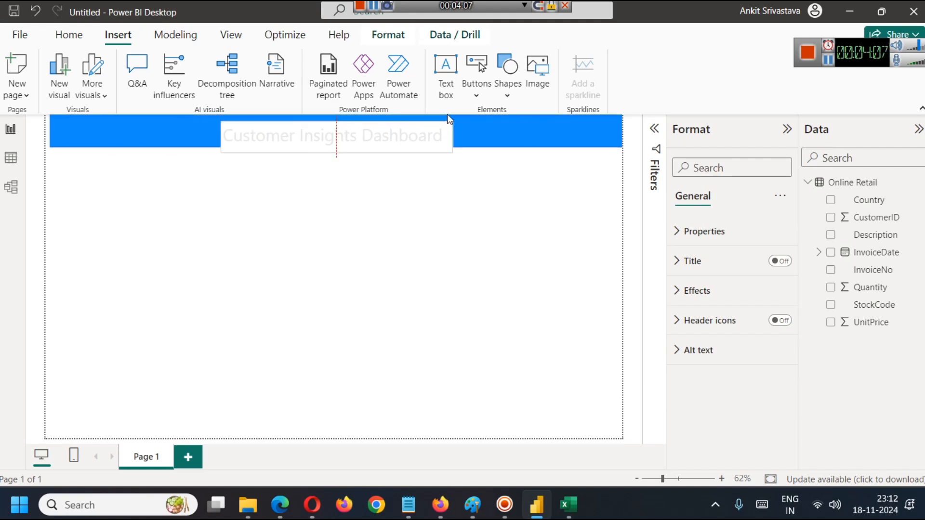
{"action": "left_click", "coordinate": [365, 157]}
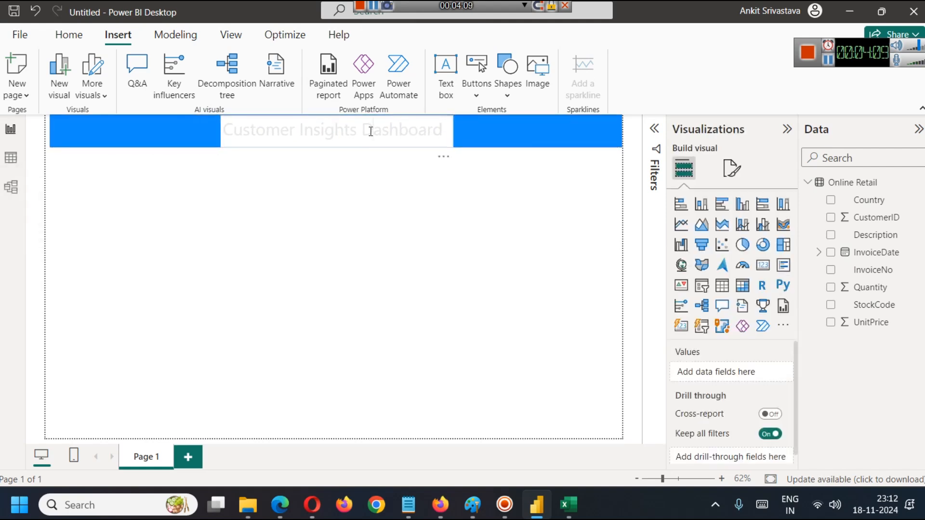
Set the title text box's background colour to the theme blue that matches the banner.
{"action": "double_click", "coordinate": [370, 132]}
{"action": "left_click", "coordinate": [432, 144]}
{"action": "left_click", "coordinate": [836, 51]}
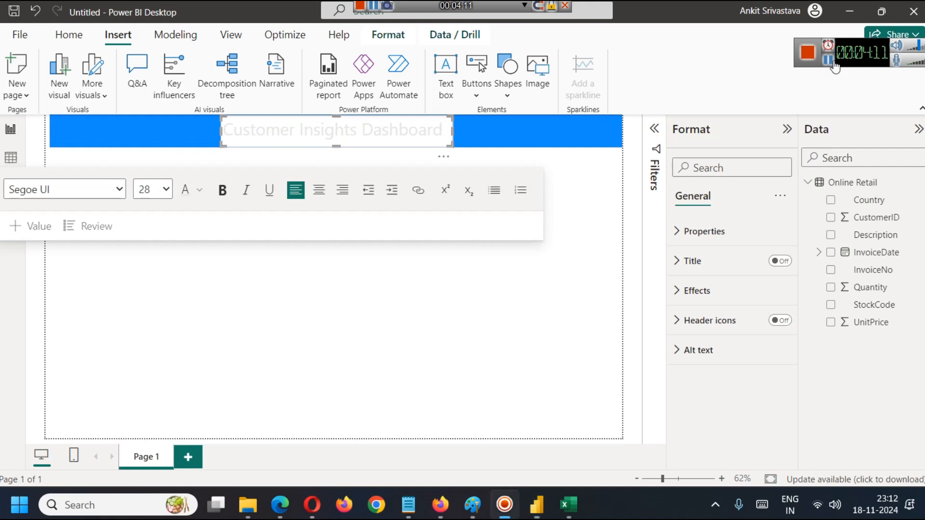
{"action": "left_click", "coordinate": [431, 135]}
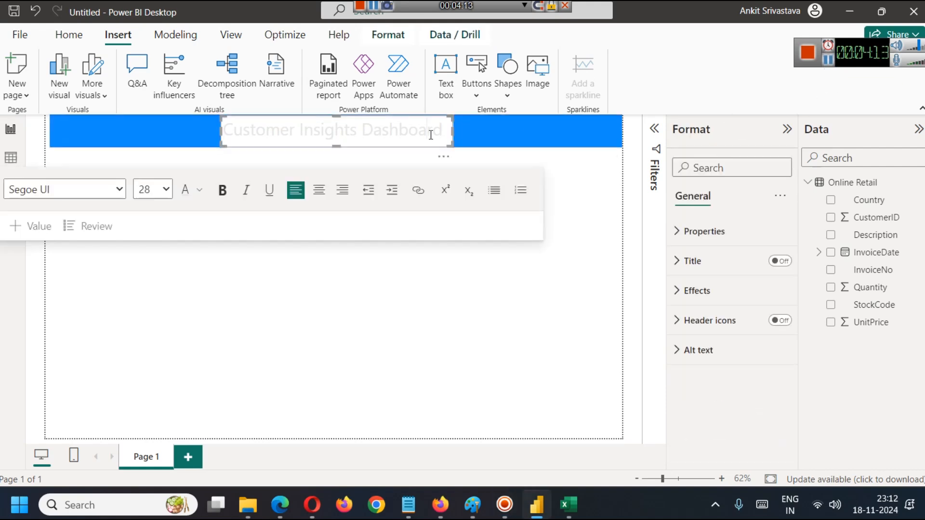
{"action": "left_click", "coordinate": [689, 234]}
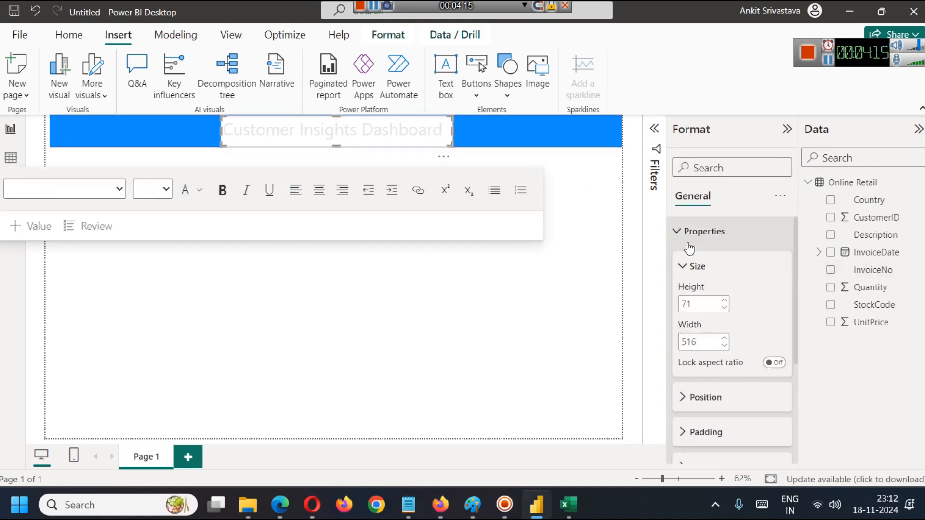
{"action": "scroll", "coordinate": [730, 332], "scroll_direction": "down", "scroll_amount": 3}
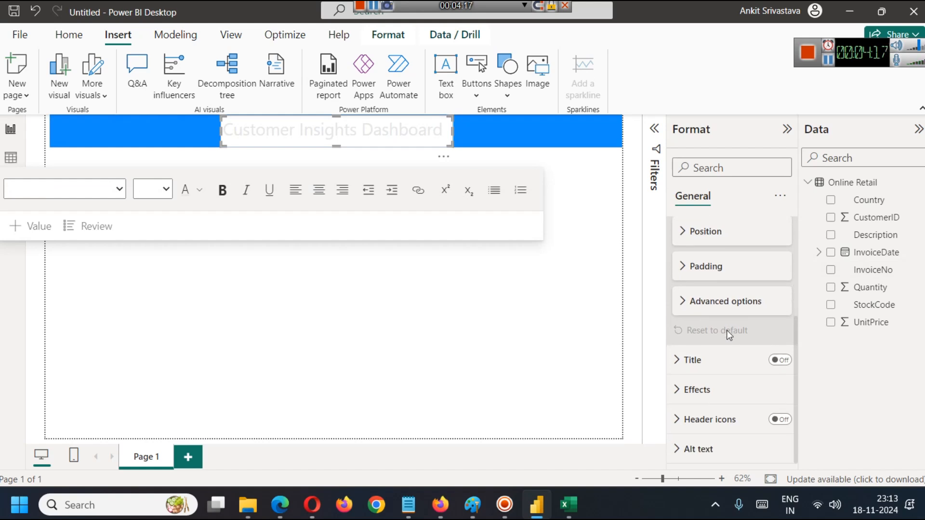
{"action": "left_click", "coordinate": [682, 386]}
{"action": "scroll", "coordinate": [720, 371], "scroll_direction": "down", "scroll_amount": 3}
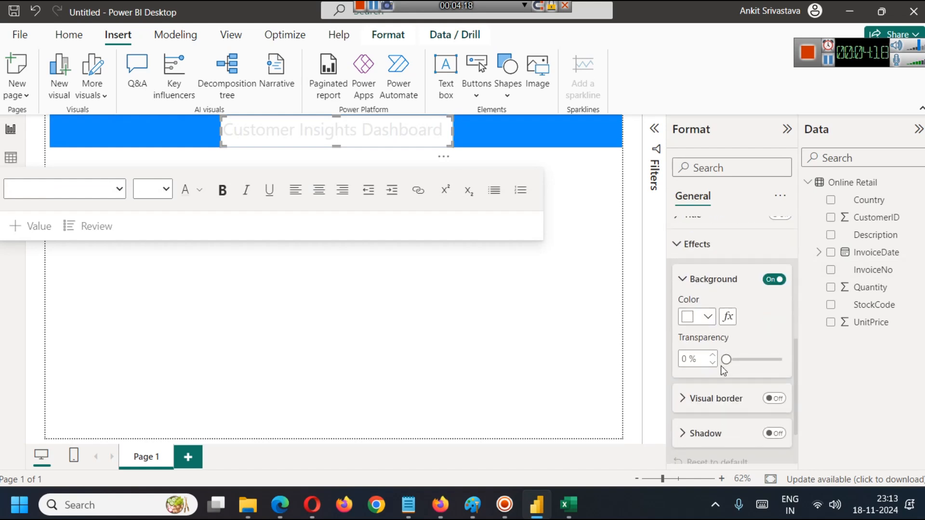
{"action": "left_click", "coordinate": [712, 321]}
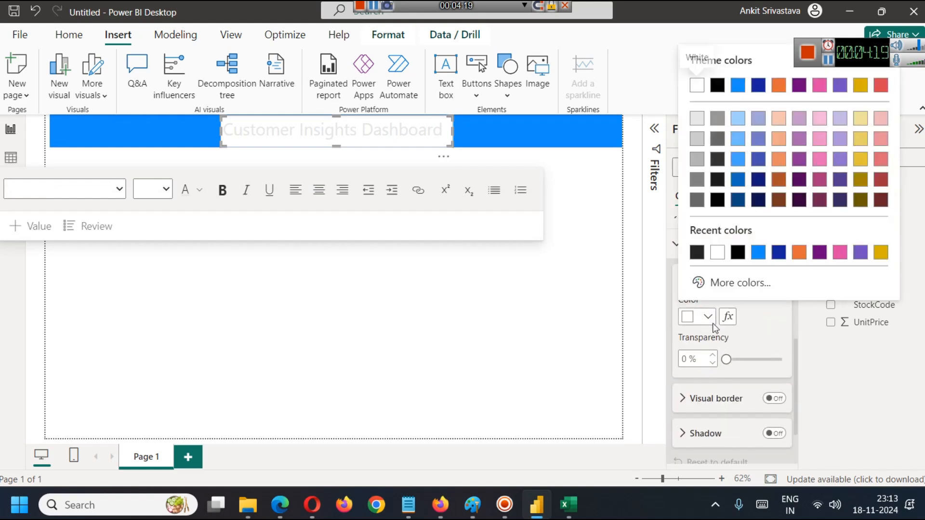
{"action": "left_click", "coordinate": [735, 85]}
{"action": "left_click", "coordinate": [522, 336]}
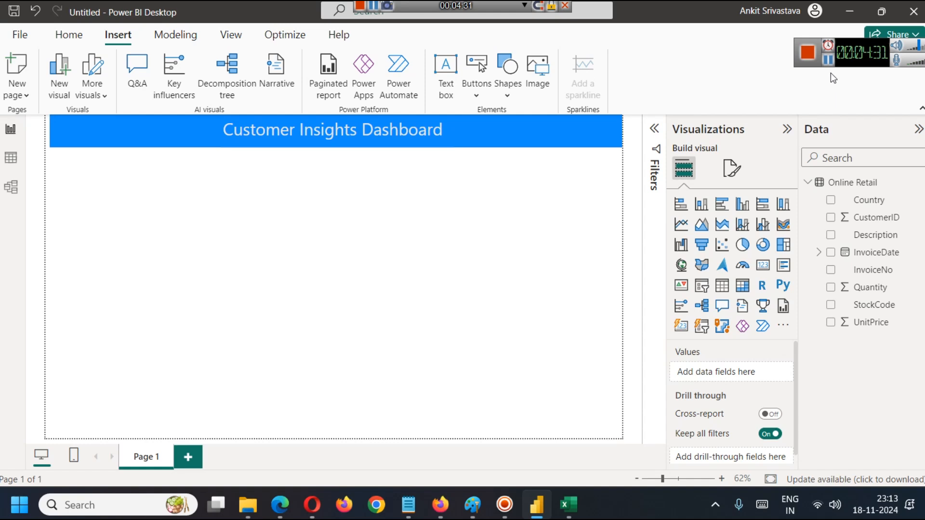
{"action": "left_click", "coordinate": [839, 50]}
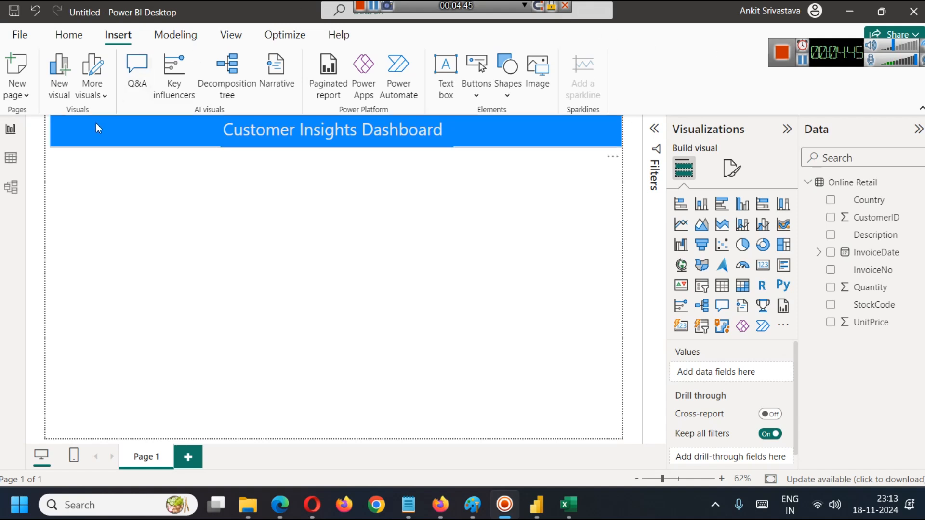
{"action": "left_click", "coordinate": [62, 140]}
{"action": "left_click", "coordinate": [350, 298]}
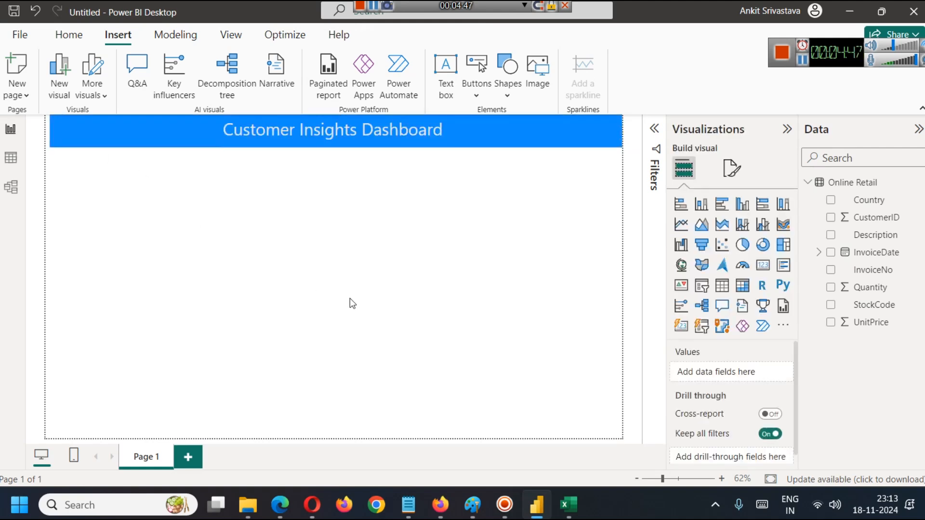
{"action": "left_click", "coordinate": [803, 61]}
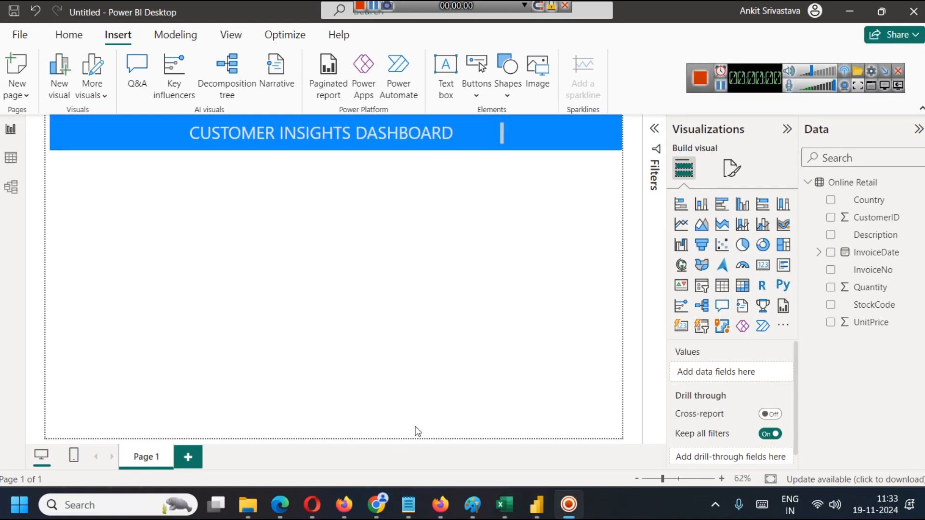
Check the "Count of Customers" note in Notepad and return to the Power BI report.
{"action": "mouse_move", "coordinate": [415, 492]}
{"action": "left_click", "coordinate": [448, 445]}
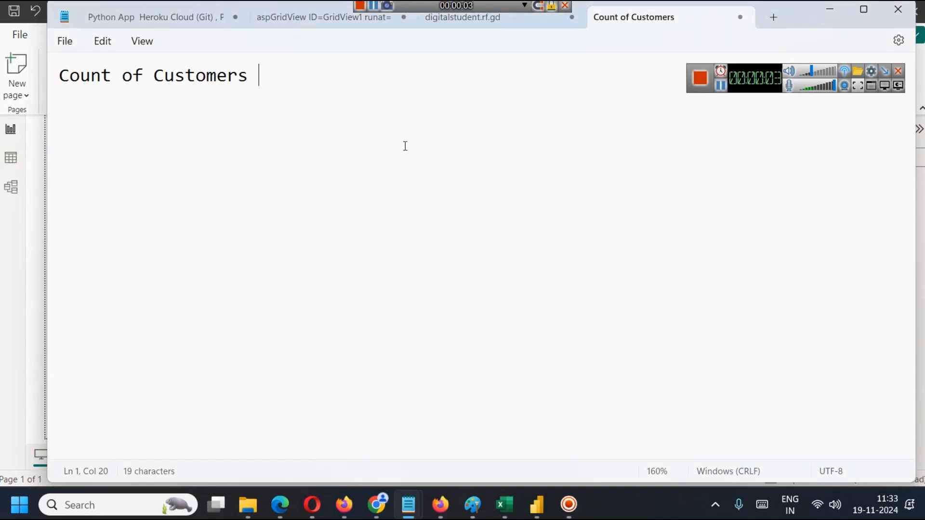
{"action": "left_click", "coordinate": [829, 9]}
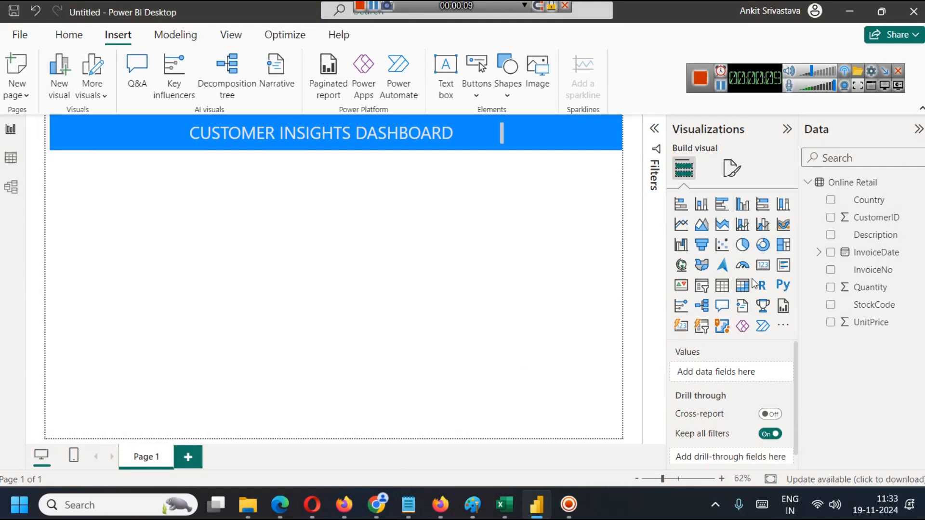
Add a small Card visual under the banner at the page's left edge and fill it with the count of CustomerID.
{"action": "left_click", "coordinate": [763, 265]}
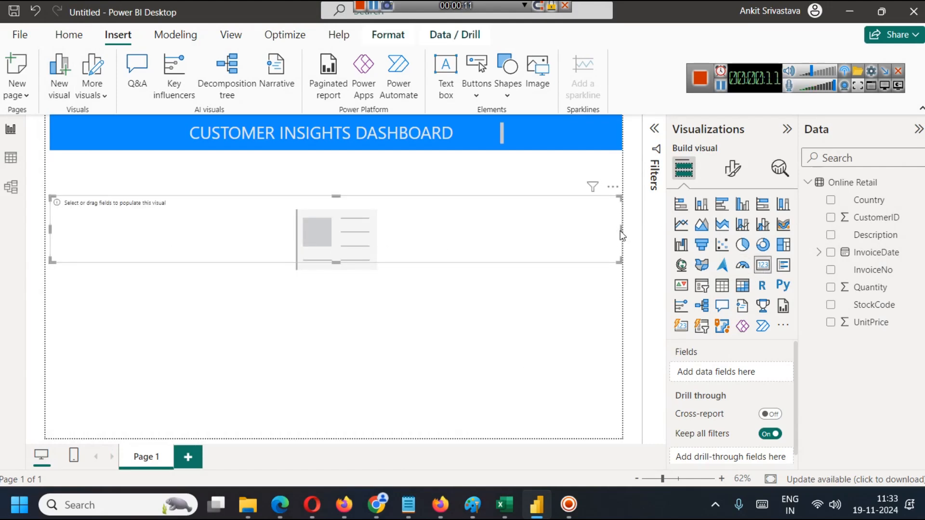
{"action": "left_click_drag", "start_coordinate": [622, 230], "coordinate": [154, 192]}
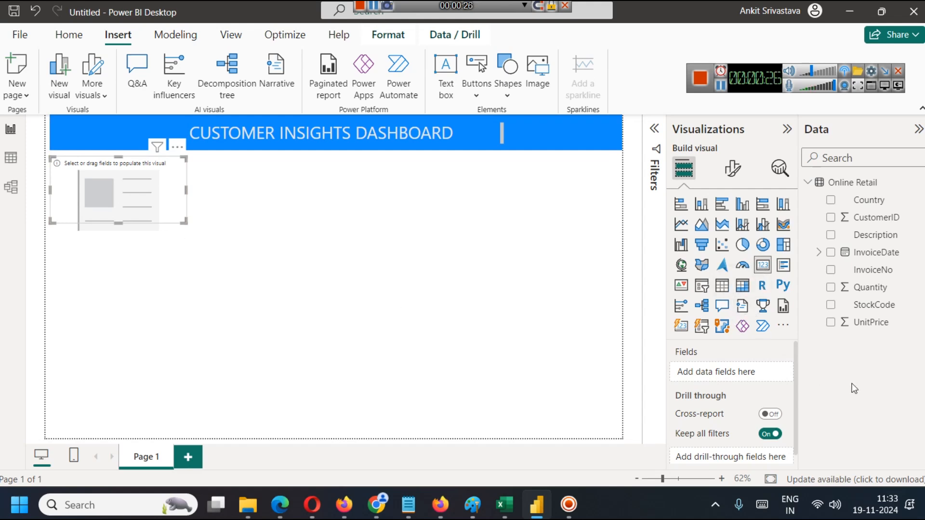
{"action": "left_click", "coordinate": [832, 220]}
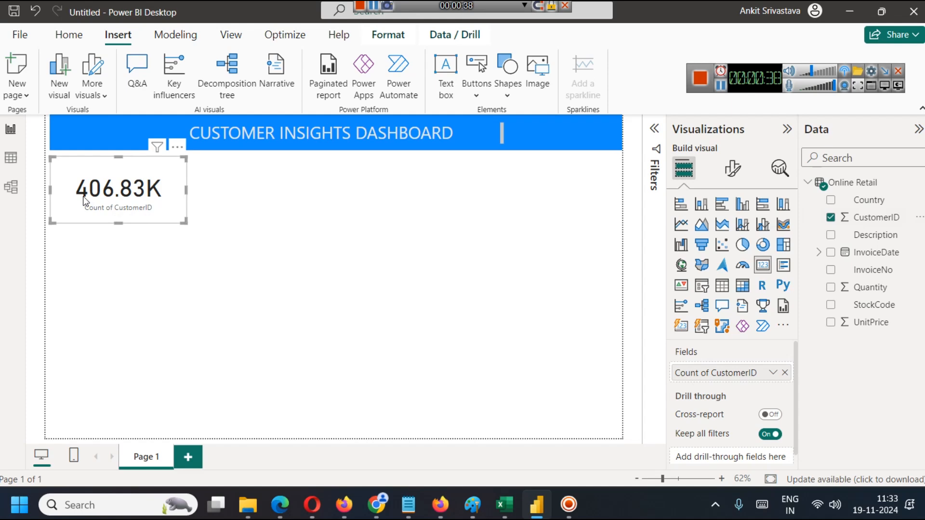
Check the entry count of the CustomerID column in the Excel Online Retail sheet, and return to Power BI.
{"action": "mouse_move", "coordinate": [513, 498]}
{"action": "left_click", "coordinate": [516, 434]}
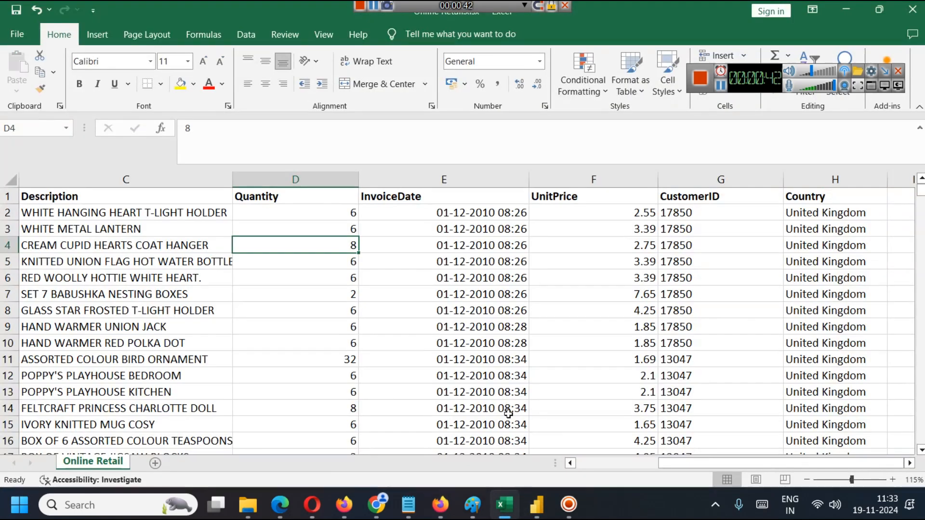
{"action": "left_click", "coordinate": [731, 180]}
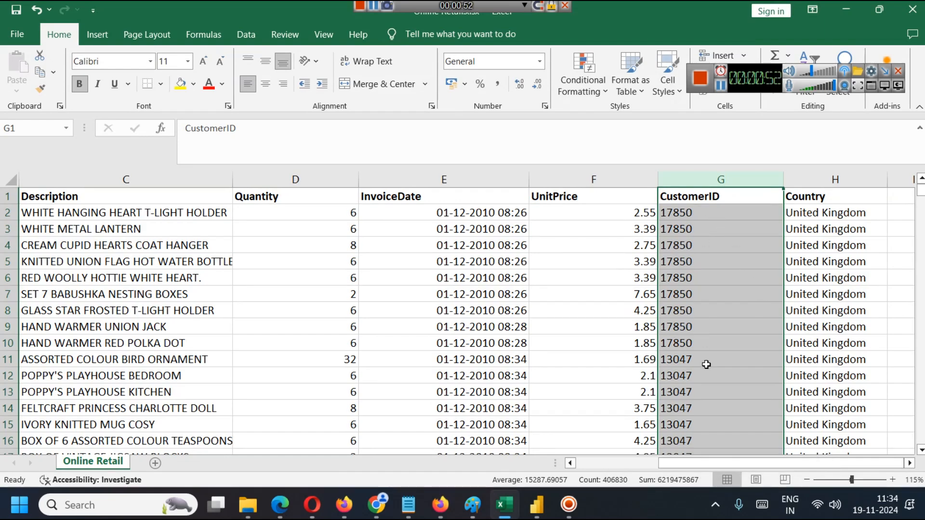
{"action": "left_click", "coordinate": [846, 9]}
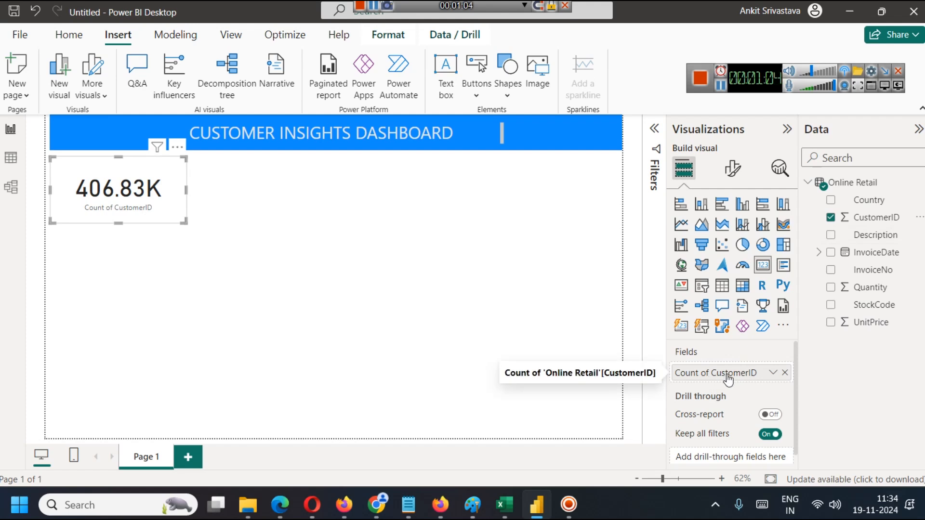
Change the card's CustomerID aggregation to Count (Distinct).
{"action": "left_click", "coordinate": [773, 373]}
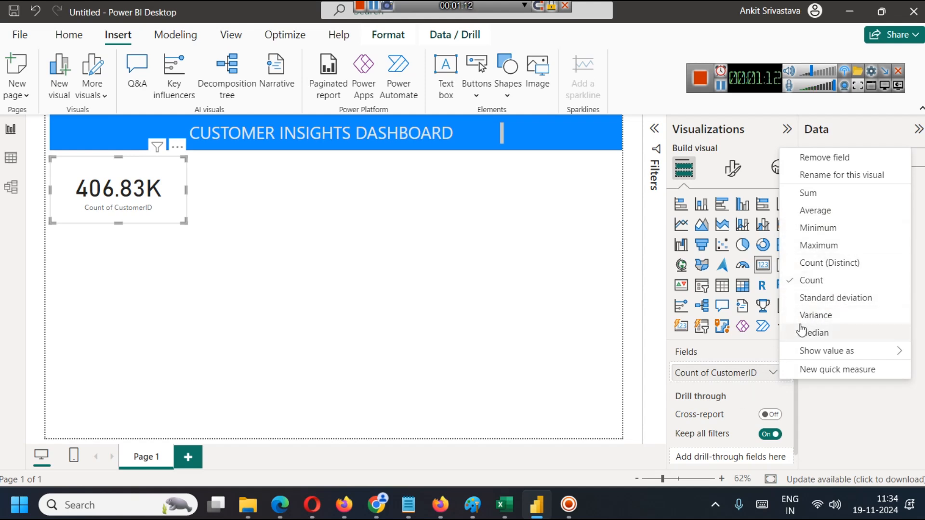
{"action": "left_click", "coordinate": [831, 265]}
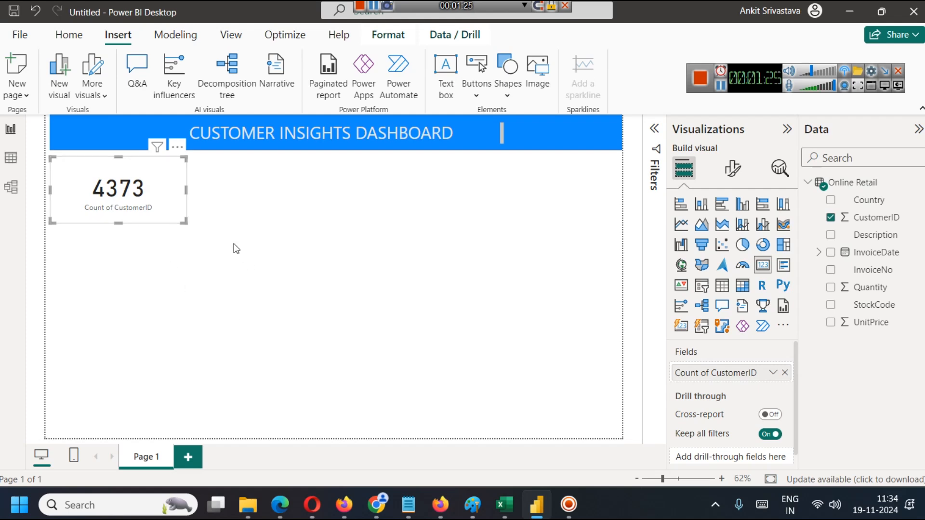
{"action": "left_click", "coordinate": [165, 229]}
{"action": "left_click", "coordinate": [137, 196]}
Turn off the category label beneath the customer count card's number.
{"action": "left_click", "coordinate": [740, 176]}
{"action": "left_click", "coordinate": [710, 272]}
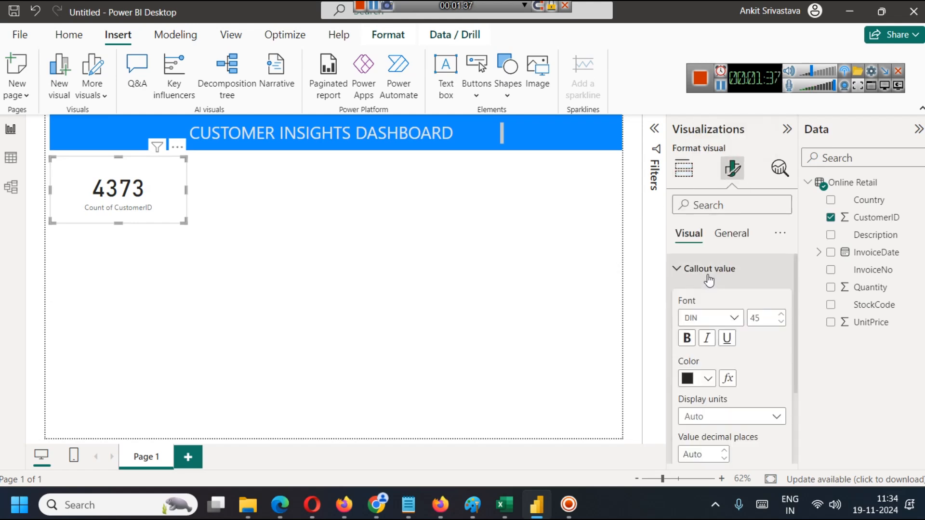
{"action": "left_click", "coordinate": [709, 279]}
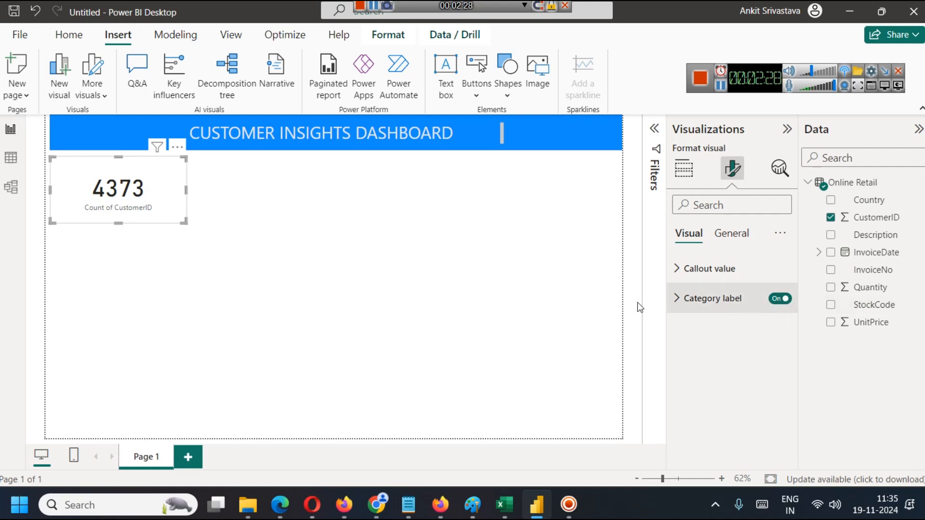
{"action": "left_click", "coordinate": [780, 298]}
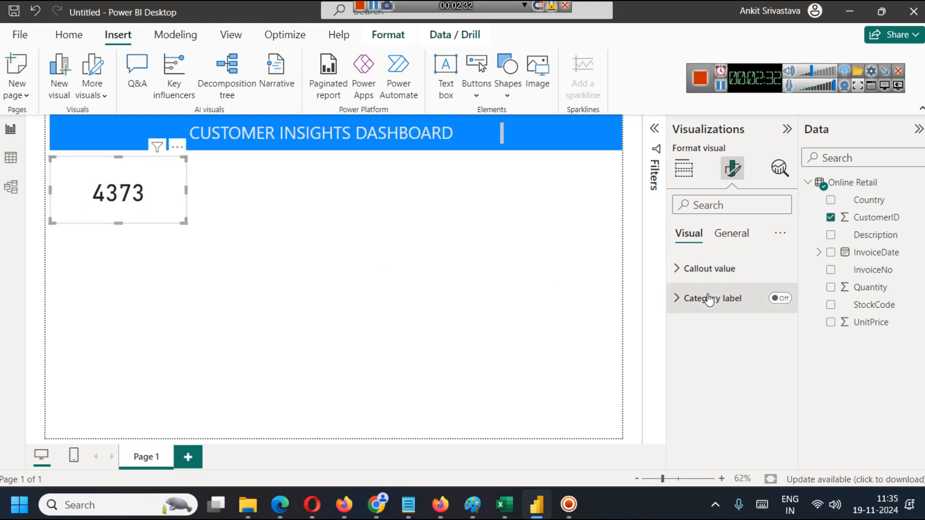
Colour the card's callout value with the medium-dark shade of the theme blue.
{"action": "left_click", "coordinate": [682, 272]}
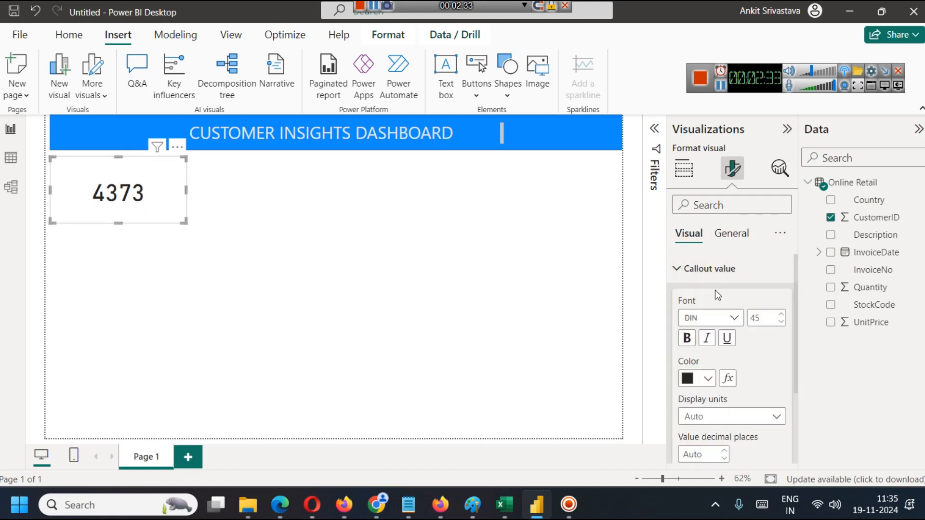
{"action": "left_click", "coordinate": [706, 379]}
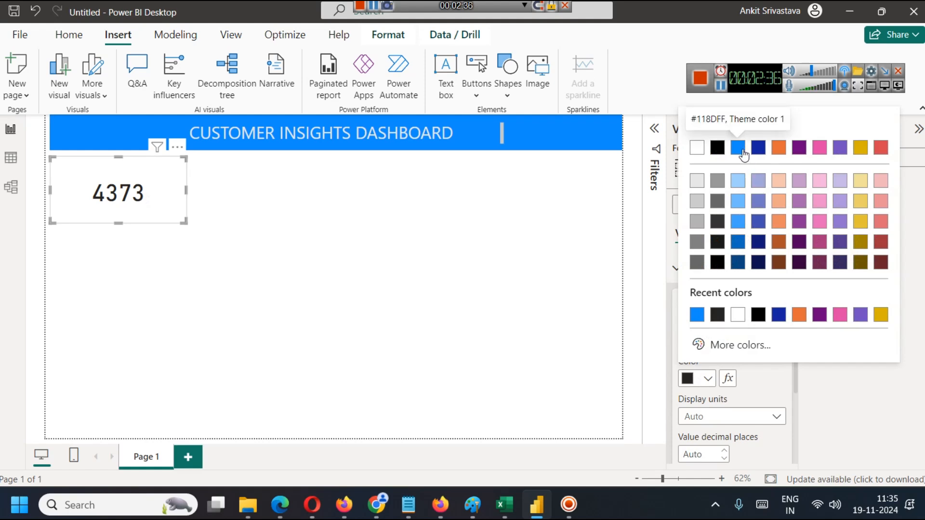
{"action": "left_click", "coordinate": [738, 242]}
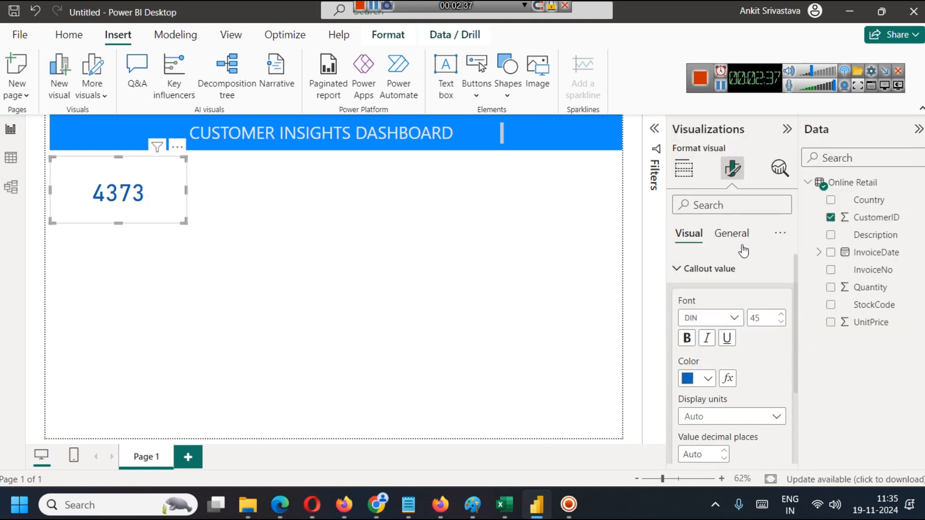
{"action": "left_click", "coordinate": [713, 269]}
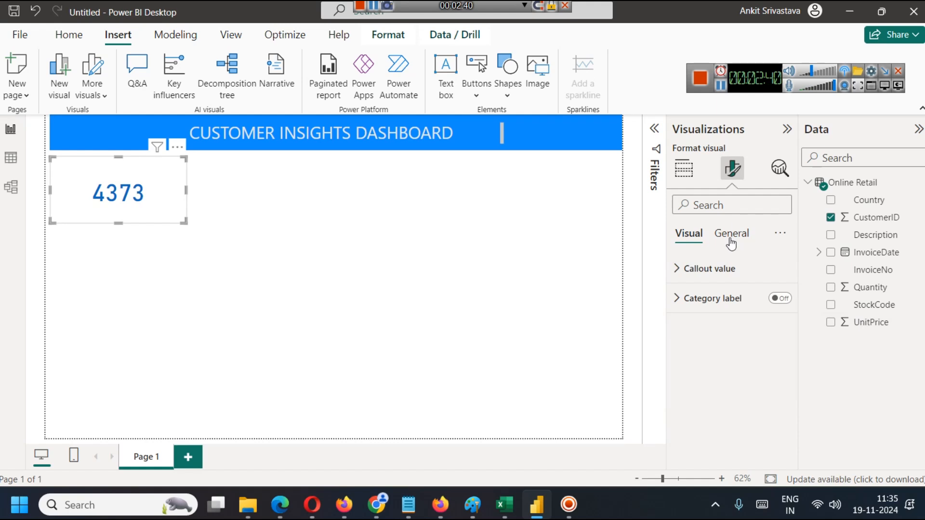
Lock the aspect ratio in the customer count card's size properties.
{"action": "left_click", "coordinate": [732, 244]}
{"action": "left_click", "coordinate": [714, 270]}
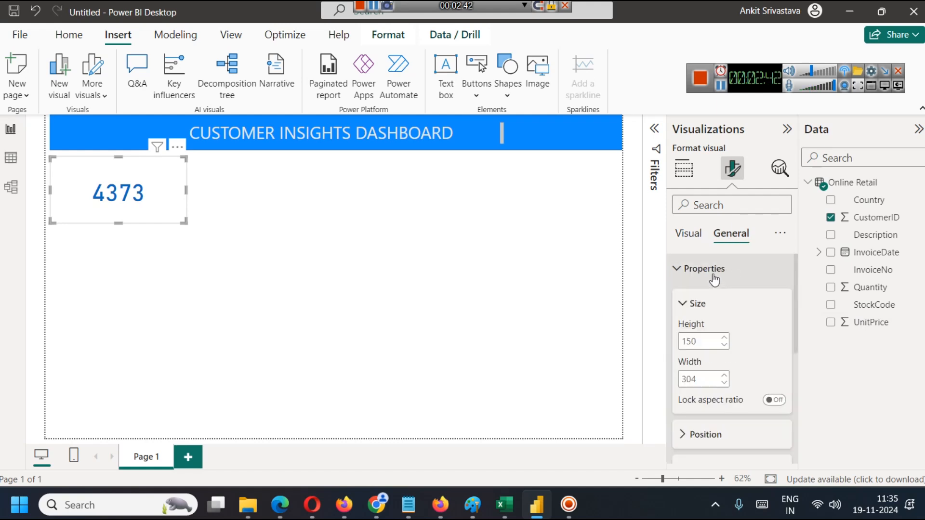
{"action": "scroll", "coordinate": [730, 334], "scroll_direction": "down", "scroll_amount": 2}
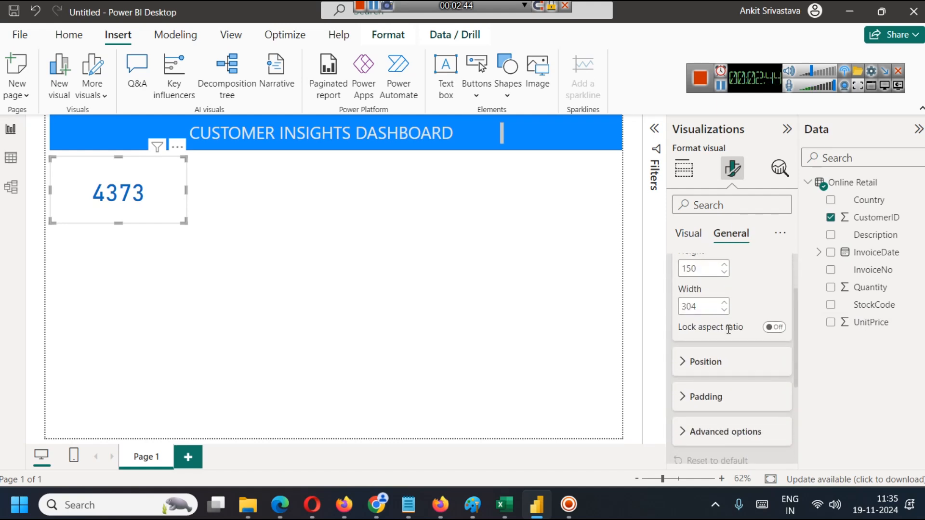
{"action": "left_click", "coordinate": [774, 328]}
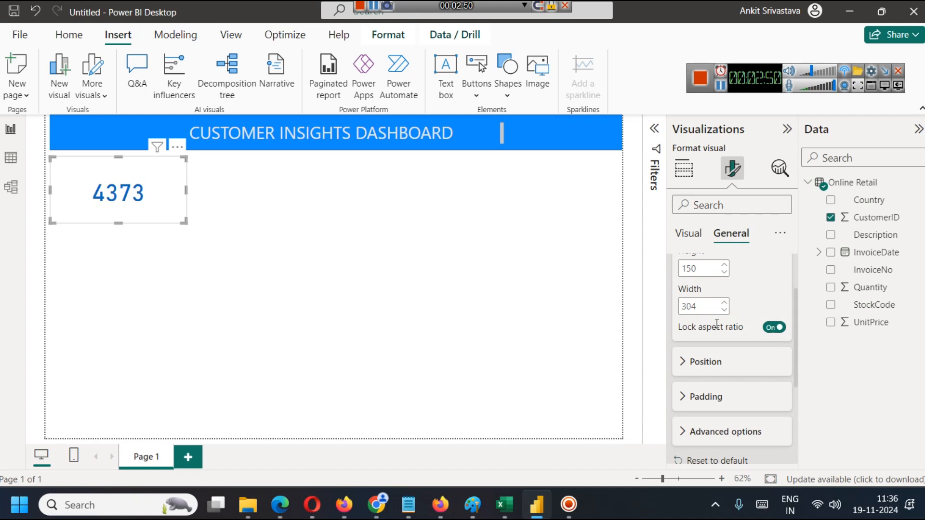
Try nudging the card's horizontal position and restore it to 10.
{"action": "scroll", "coordinate": [723, 325], "scroll_direction": "down", "scroll_amount": 3}
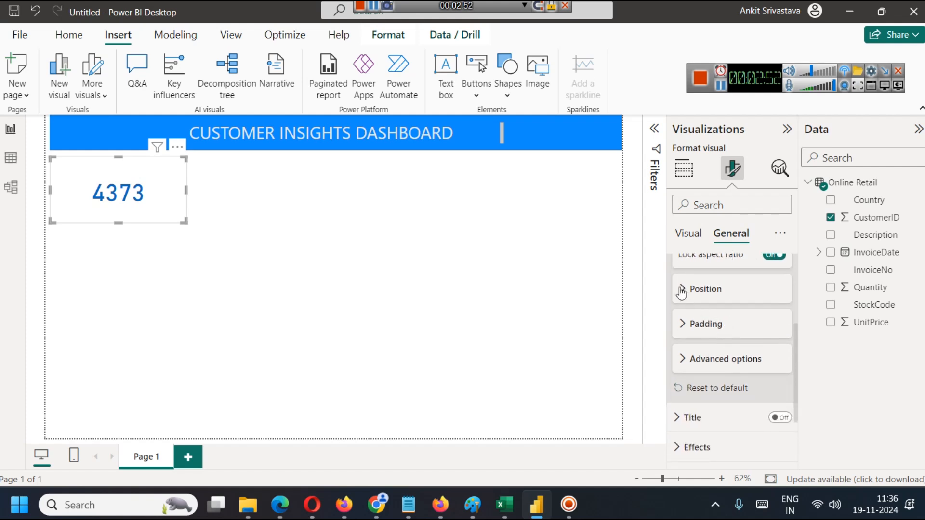
{"action": "left_click", "coordinate": [681, 289]}
{"action": "left_click", "coordinate": [726, 324]}
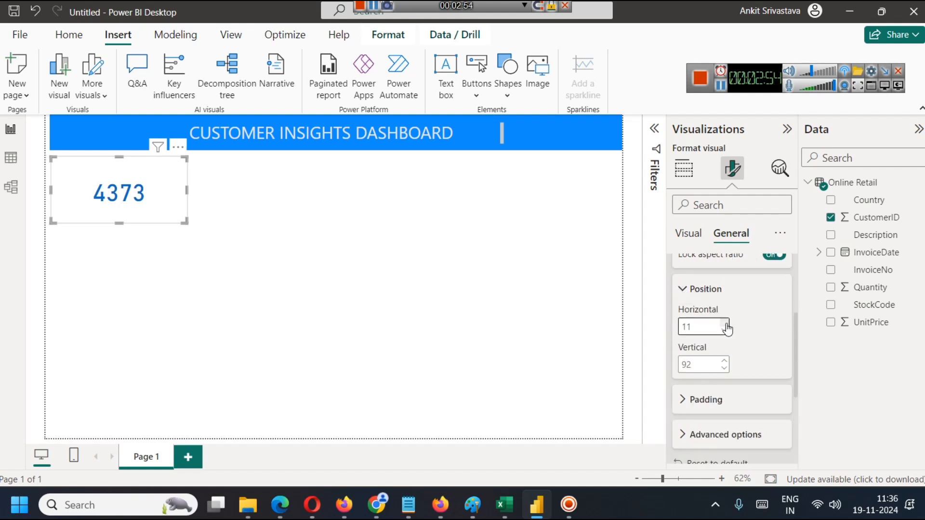
{"action": "left_click", "coordinate": [724, 323]}
{"action": "double_click", "coordinate": [725, 331]}
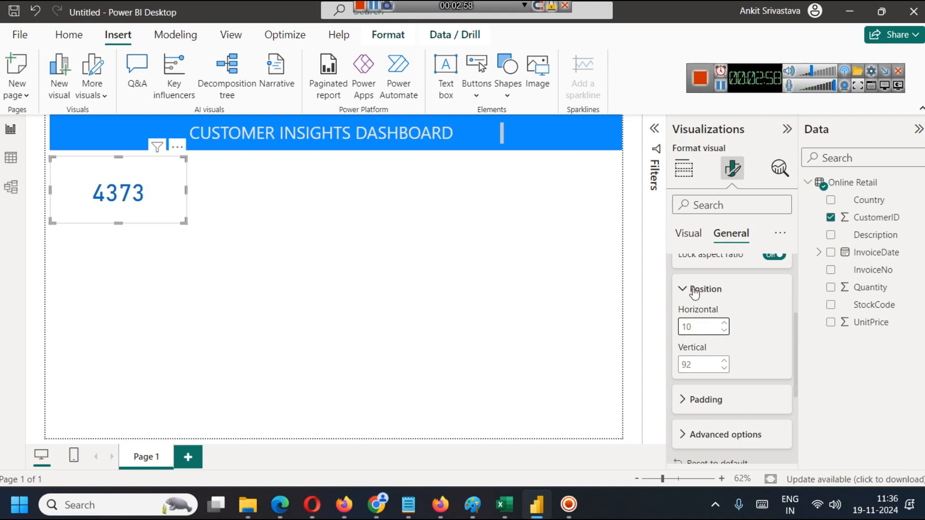
Try a different top padding inside the card and restore it to 5 px.
{"action": "left_click", "coordinate": [697, 292]}
{"action": "left_click", "coordinate": [712, 324]}
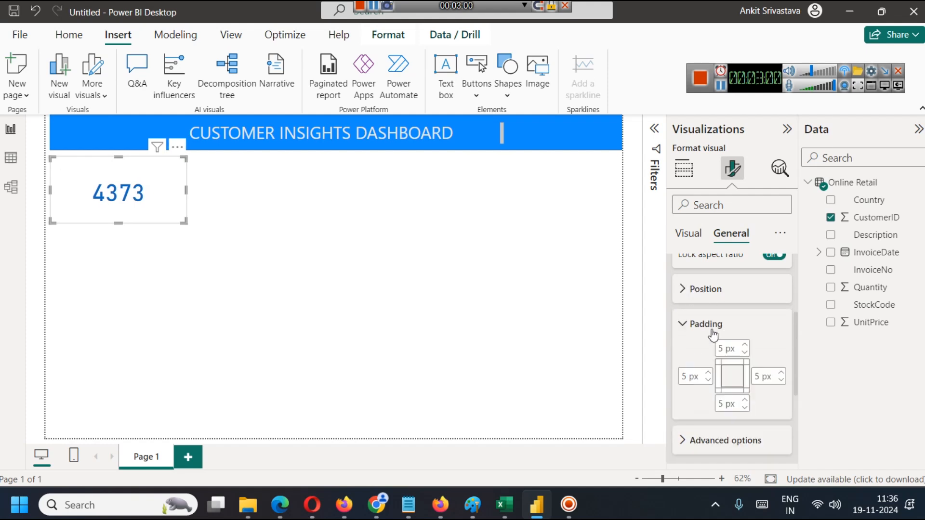
{"action": "left_click", "coordinate": [746, 346]}
{"action": "left_click", "coordinate": [746, 346]}
{"action": "left_click", "coordinate": [746, 347]}
{"action": "left_click", "coordinate": [746, 355]}
{"action": "left_click", "coordinate": [747, 354]}
{"action": "left_click", "coordinate": [746, 354]}
{"action": "left_click", "coordinate": [684, 325]}
{"action": "scroll", "coordinate": [680, 338], "scroll_direction": "down", "scroll_amount": 2}
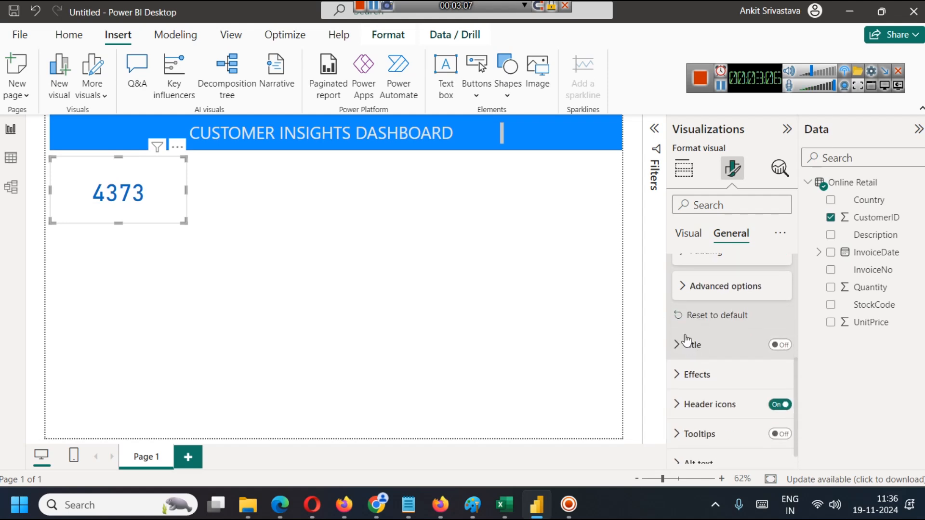
{"action": "left_click", "coordinate": [682, 285]}
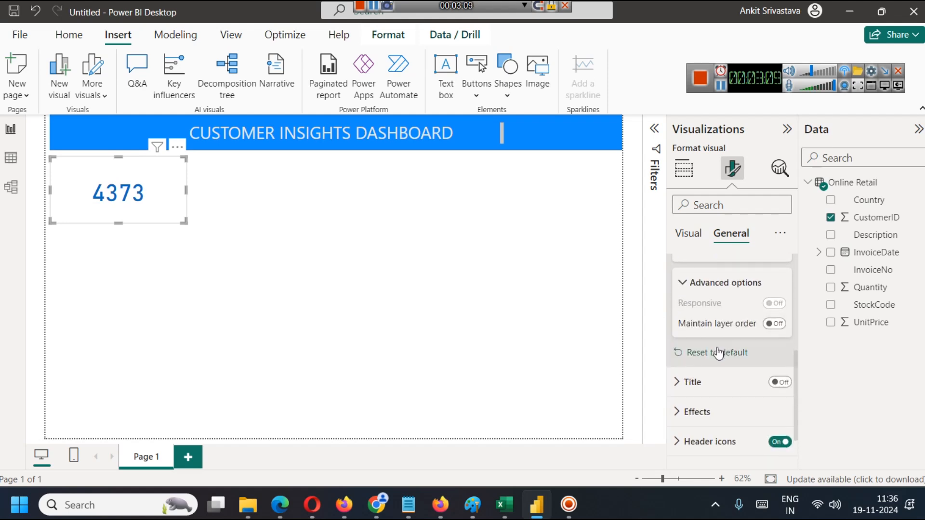
{"action": "scroll", "coordinate": [684, 309], "scroll_direction": "down", "scroll_amount": 1}
{"action": "scroll", "coordinate": [676, 270], "scroll_direction": "up", "scroll_amount": 2}
{"action": "left_click", "coordinate": [682, 307]}
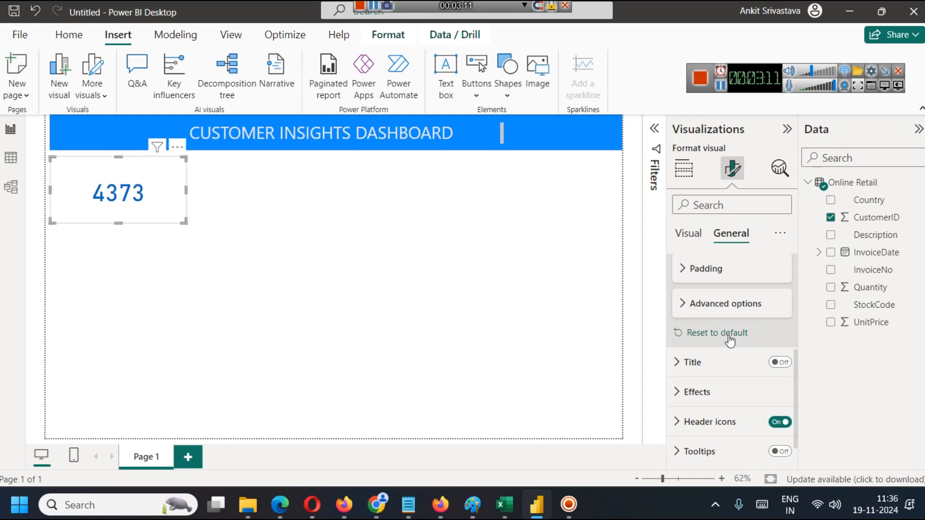
Turn on the card's title and set its text to "Customer Count".
{"action": "scroll", "coordinate": [723, 332], "scroll_direction": "down", "scroll_amount": 1}
{"action": "left_click", "coordinate": [780, 333]}
{"action": "left_click", "coordinate": [678, 333]}
{"action": "left_click", "coordinate": [704, 405]}
{"action": "type", "text": "Customer Cou"}
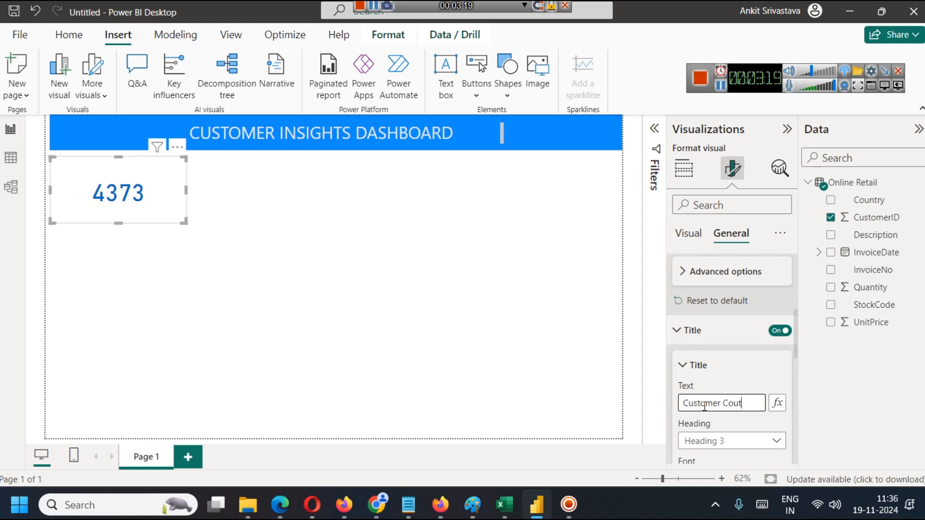
{"action": "type", "text": "nt"}
{"action": "key", "text": "Return"}
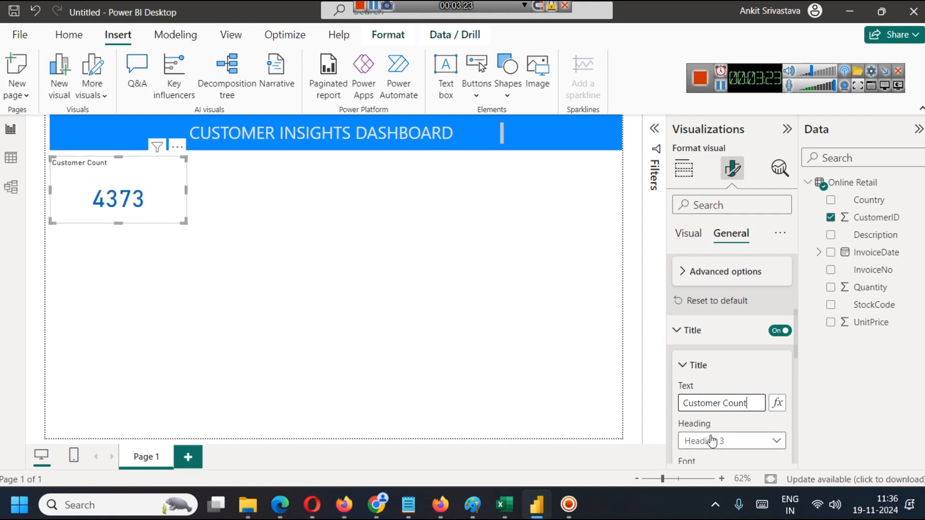
Set the card title's font size to 20 and centre it horizontally.
{"action": "scroll", "coordinate": [718, 385], "scroll_direction": "down", "scroll_amount": 2}
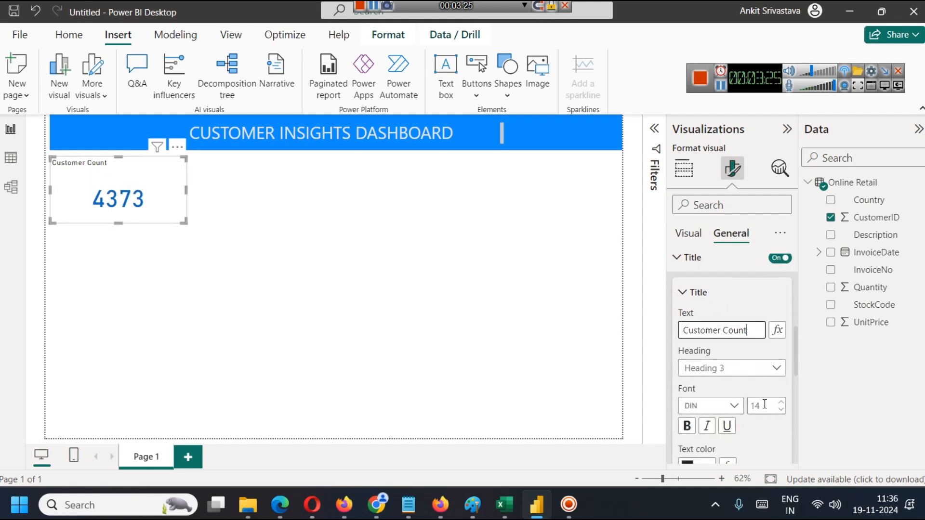
{"action": "scroll", "coordinate": [771, 361], "scroll_direction": "down", "scroll_amount": 2}
{"action": "left_click", "coordinate": [782, 330]}
{"action": "left_click", "coordinate": [781, 330]}
{"action": "left_click", "coordinate": [781, 330]}
{"action": "left_click", "coordinate": [782, 330]}
{"action": "left_click", "coordinate": [781, 330]}
{"action": "left_click", "coordinate": [782, 330]}
{"action": "scroll", "coordinate": [767, 394], "scroll_direction": "down", "scroll_amount": 2}
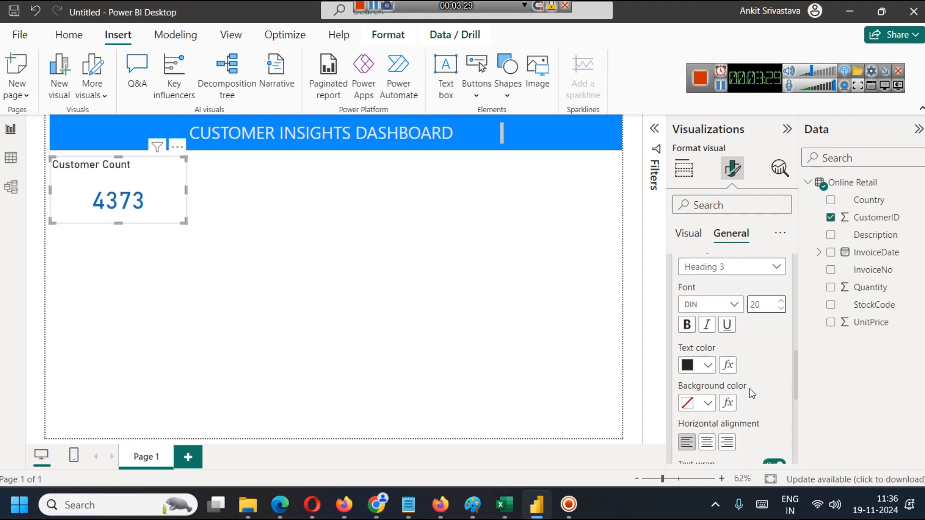
{"action": "left_click", "coordinate": [707, 398]}
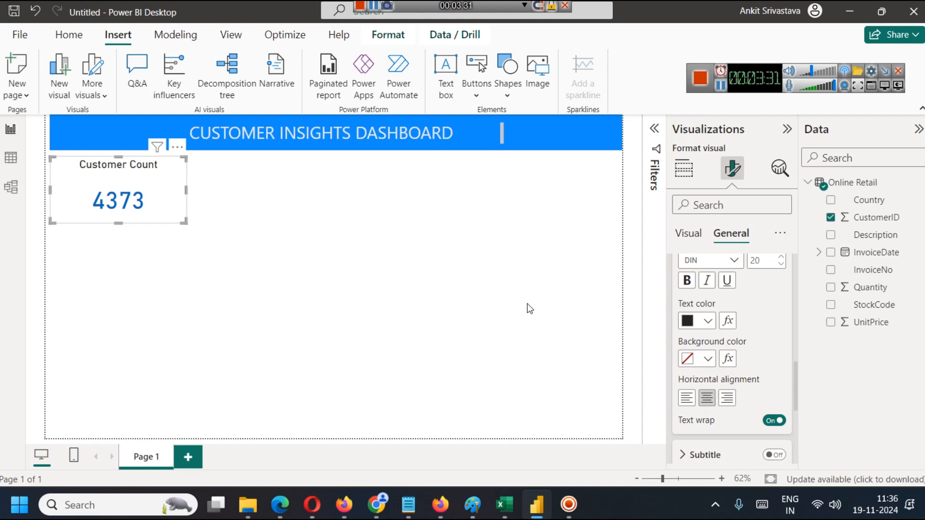
Make the card title bold and colour it with the darkest shade of the theme blue.
{"action": "scroll", "coordinate": [723, 339], "scroll_direction": "up", "scroll_amount": 2}
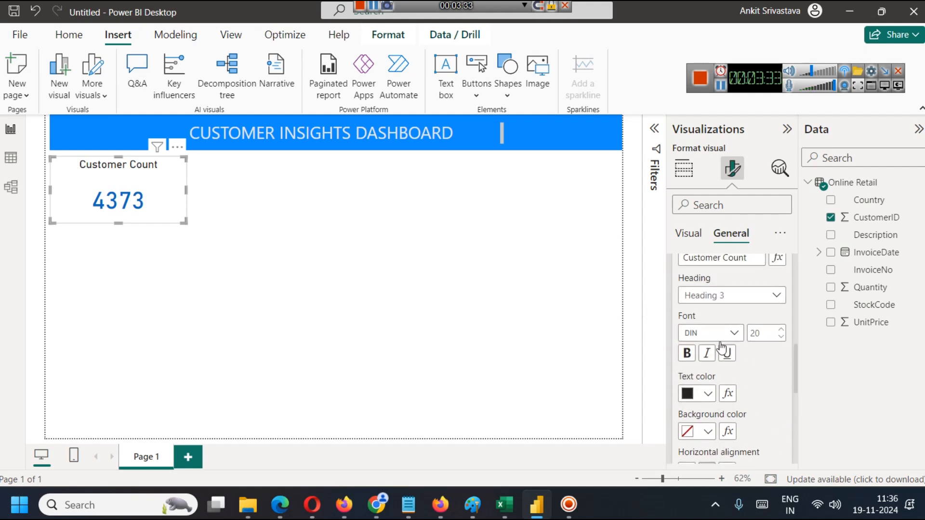
{"action": "left_click", "coordinate": [708, 395]}
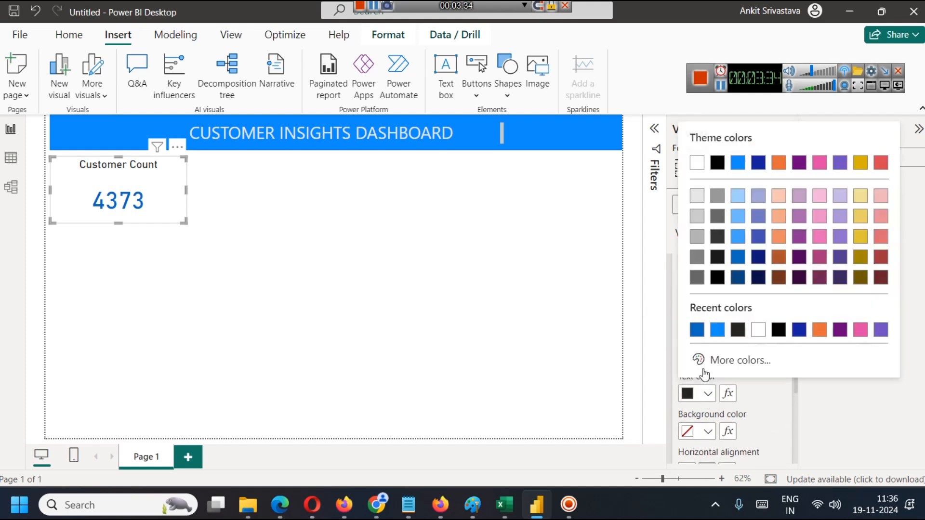
{"action": "left_click", "coordinate": [736, 266]}
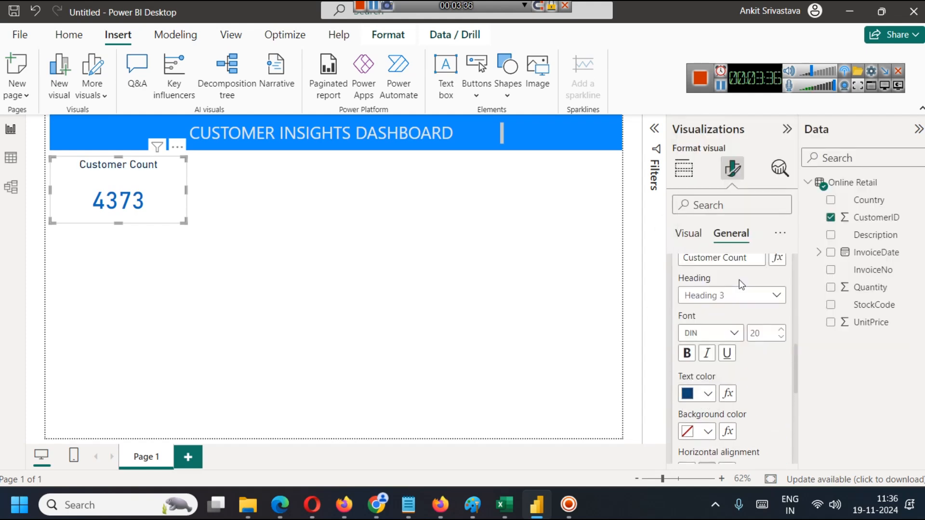
{"action": "left_click", "coordinate": [692, 355]}
Shorten the card from its lower edge so it fits closely around the title and number.
{"action": "left_click_drag", "start_coordinate": [119, 225], "coordinate": [121, 196]}
{"action": "left_click", "coordinate": [161, 279]}
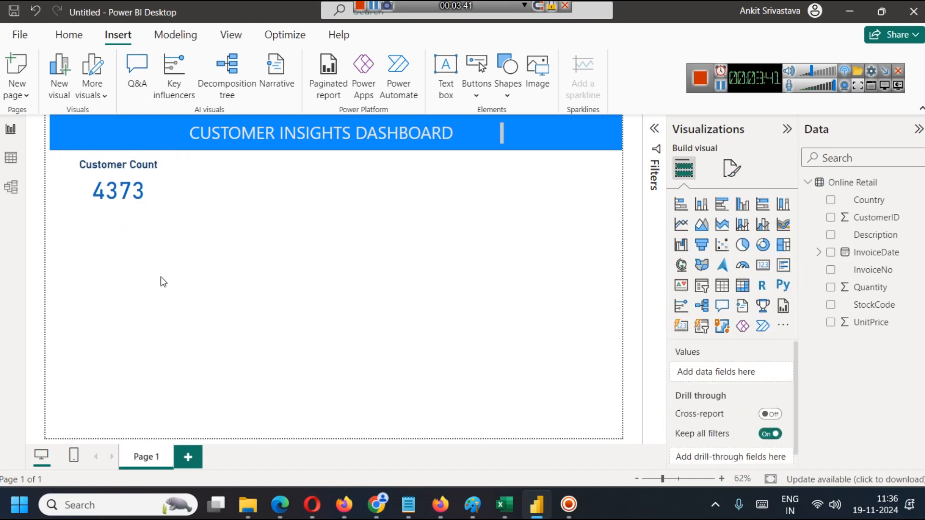
Set the Customer Count card's background to the lightest tint of the theme blue.
{"action": "left_click", "coordinate": [159, 187]}
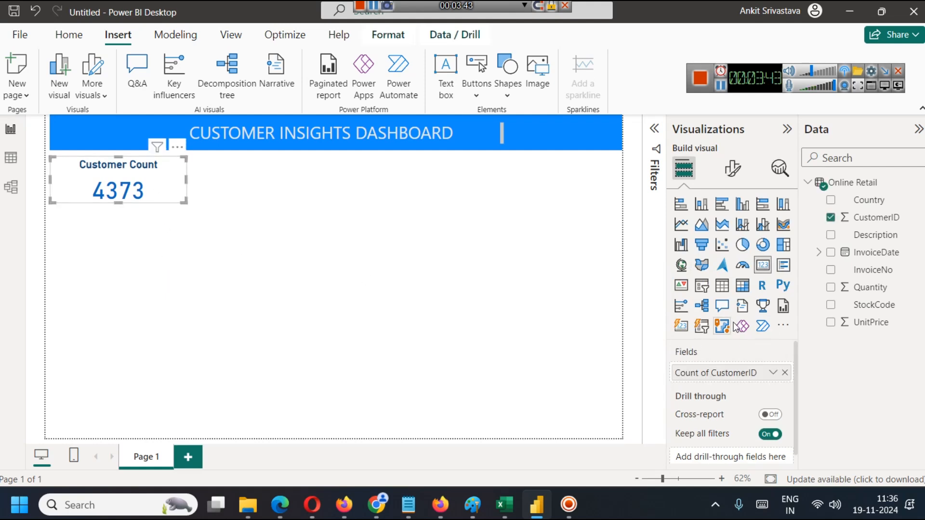
{"action": "left_click", "coordinate": [733, 170]}
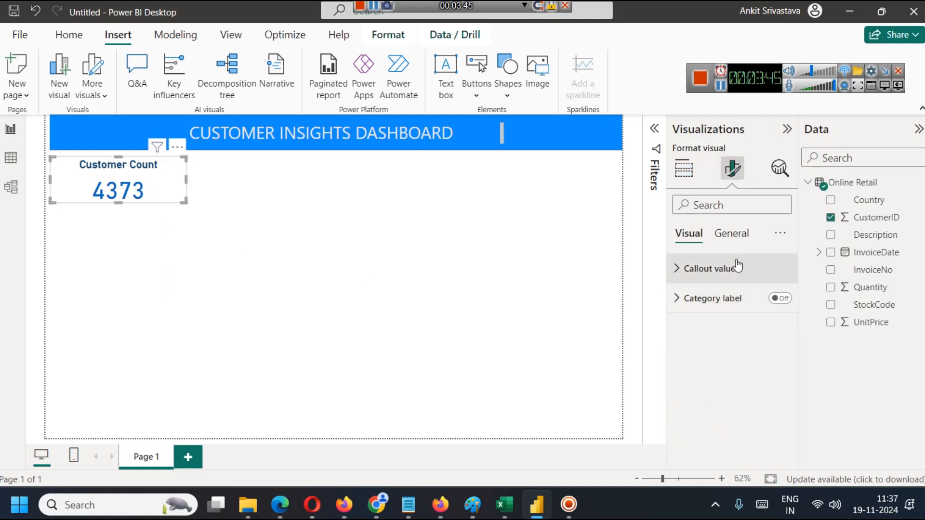
{"action": "left_click", "coordinate": [731, 234]}
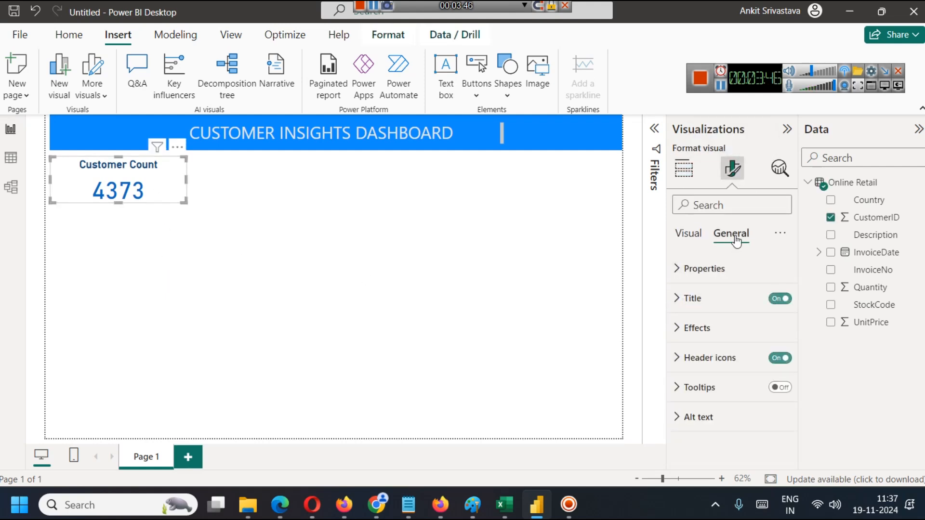
{"action": "left_click", "coordinate": [715, 337]}
{"action": "scroll", "coordinate": [728, 361], "scroll_direction": "down", "scroll_amount": 1}
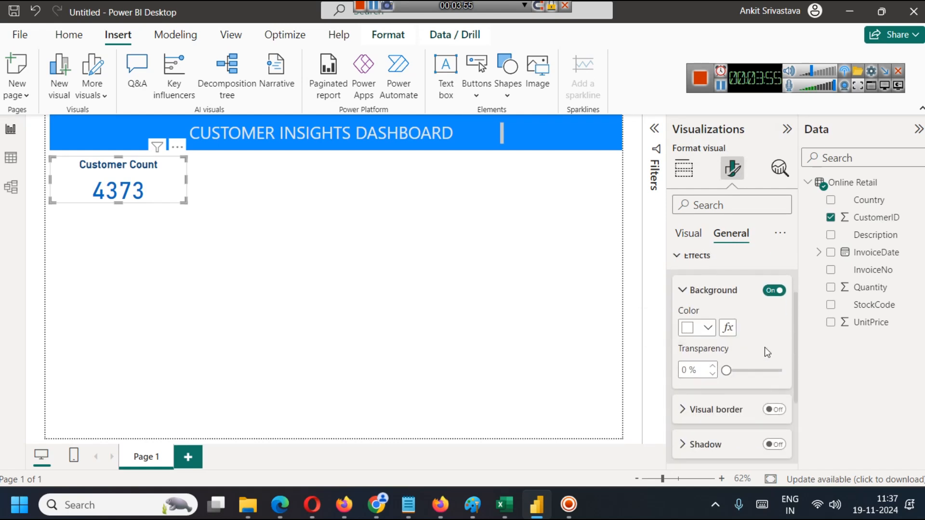
{"action": "left_click", "coordinate": [711, 331]}
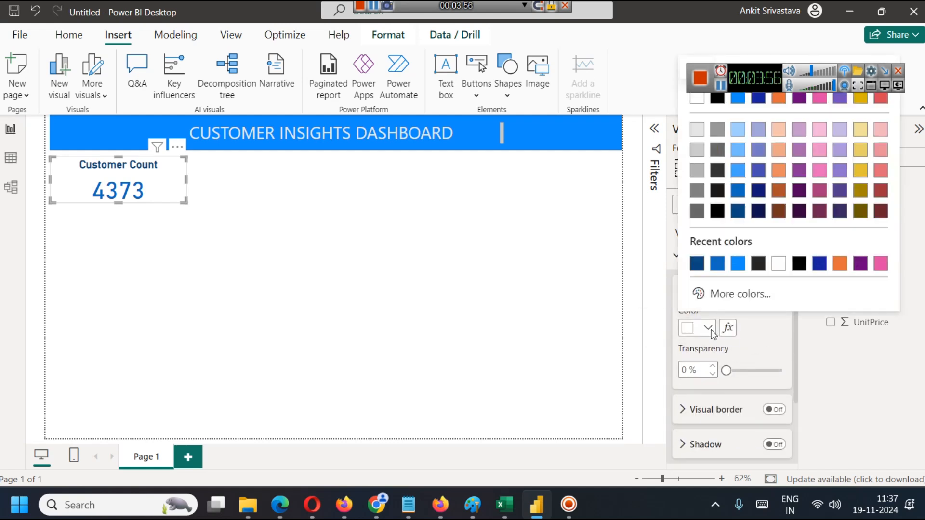
{"action": "left_click", "coordinate": [738, 130]}
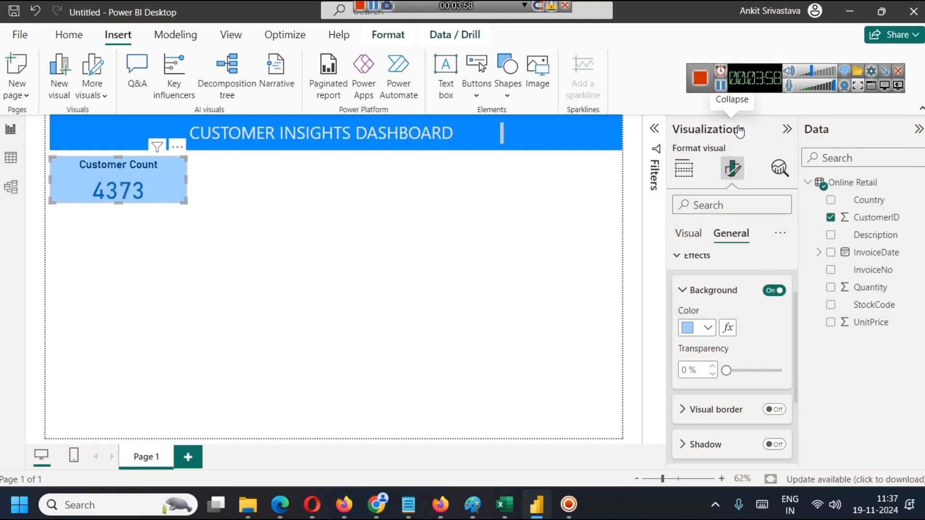
Change the Customer Count card's background to the lightest grey and set its transparency to 99%.
{"action": "left_click", "coordinate": [708, 328]}
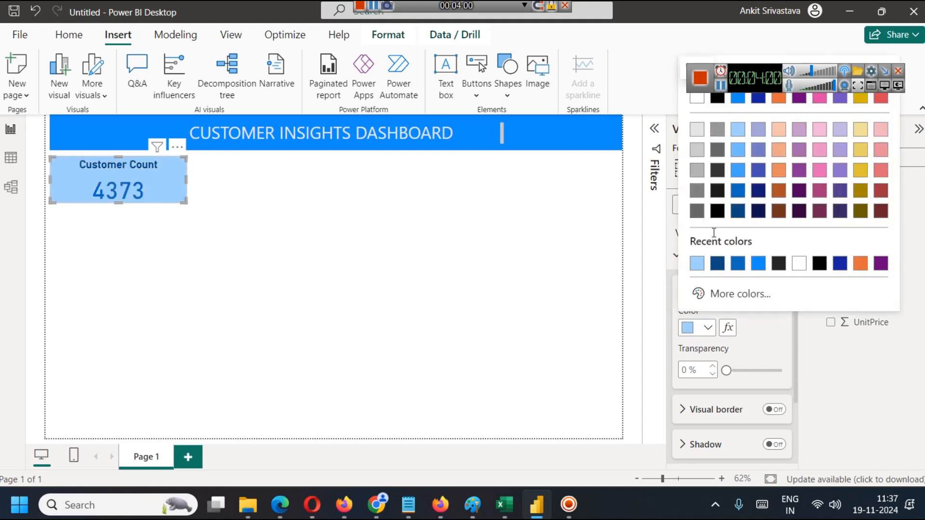
{"action": "left_click", "coordinate": [696, 129]}
{"action": "left_click", "coordinate": [706, 328]}
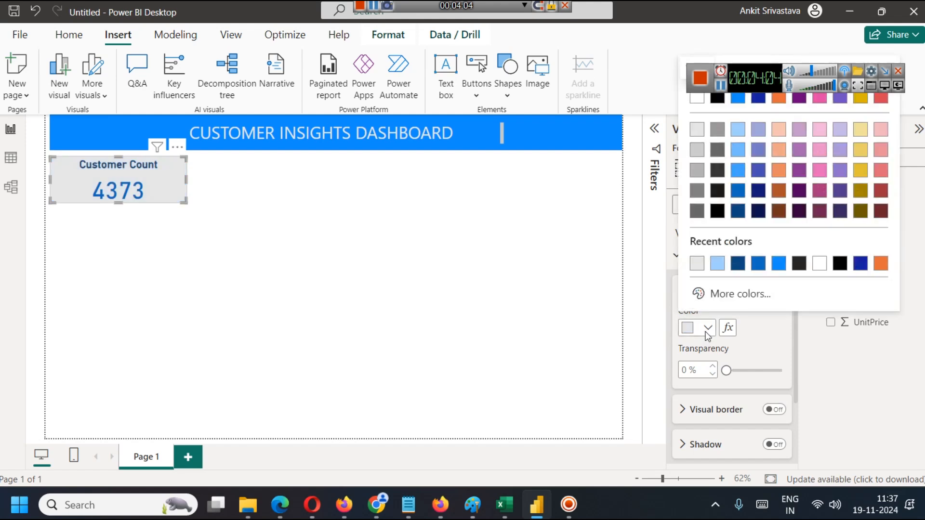
{"action": "left_click", "coordinate": [727, 372]}
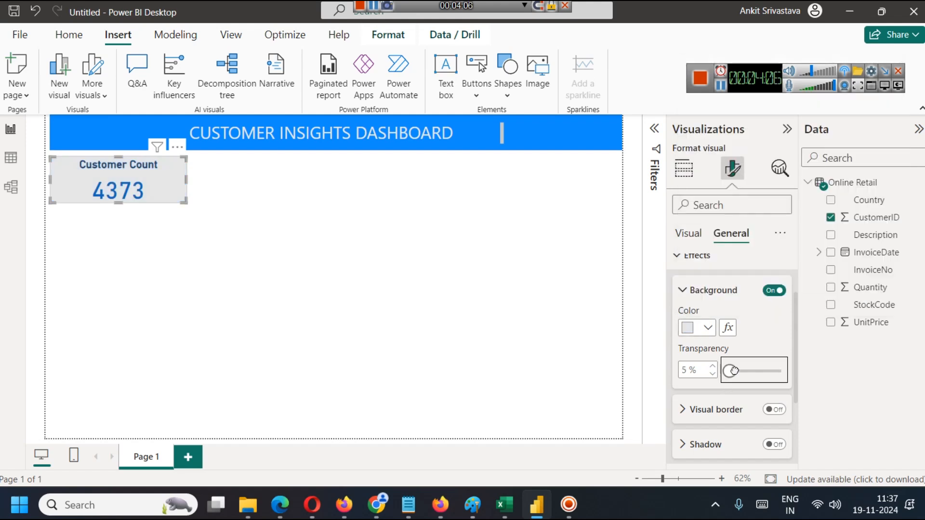
{"action": "left_click_drag", "start_coordinate": [726, 372], "coordinate": [768, 372]}
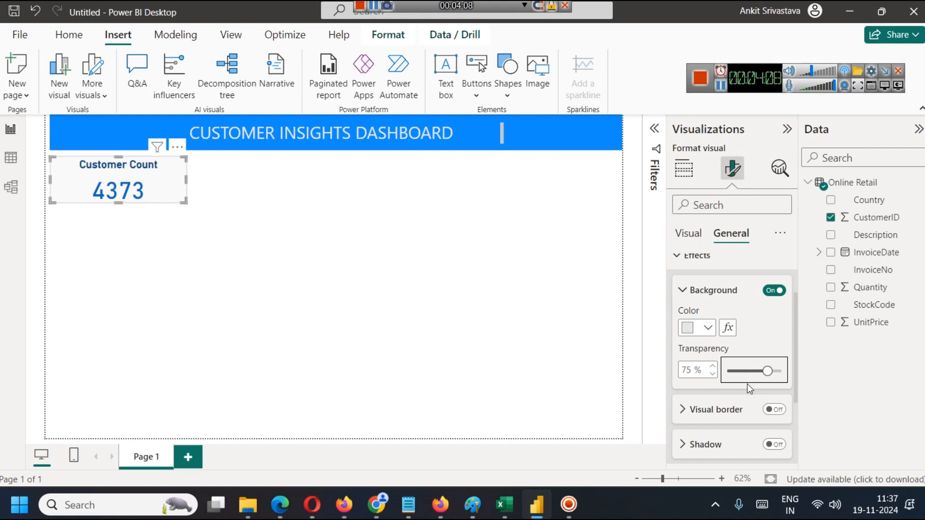
{"action": "left_click_drag", "start_coordinate": [767, 372], "coordinate": [780, 374]}
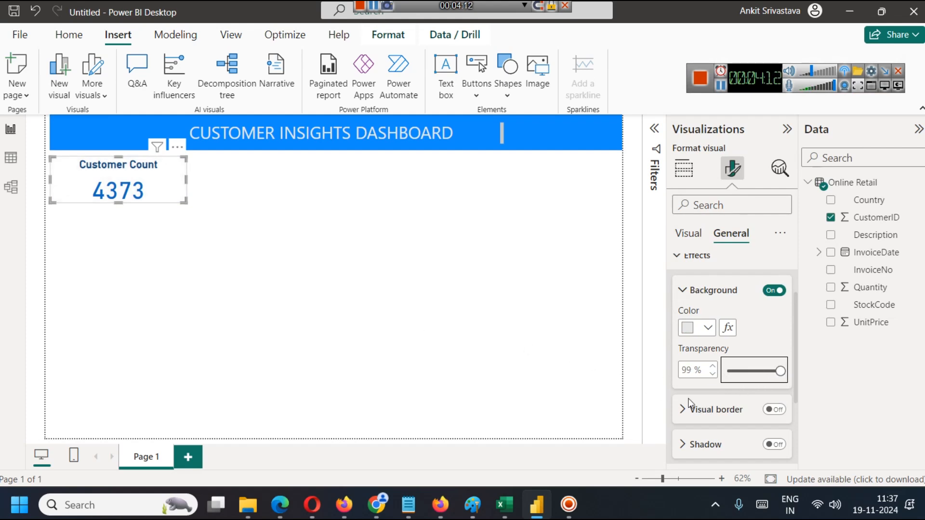
Turn on the shadow for the Customer Count card and deselect the card.
{"action": "scroll", "coordinate": [718, 420], "scroll_direction": "down", "scroll_amount": 3}
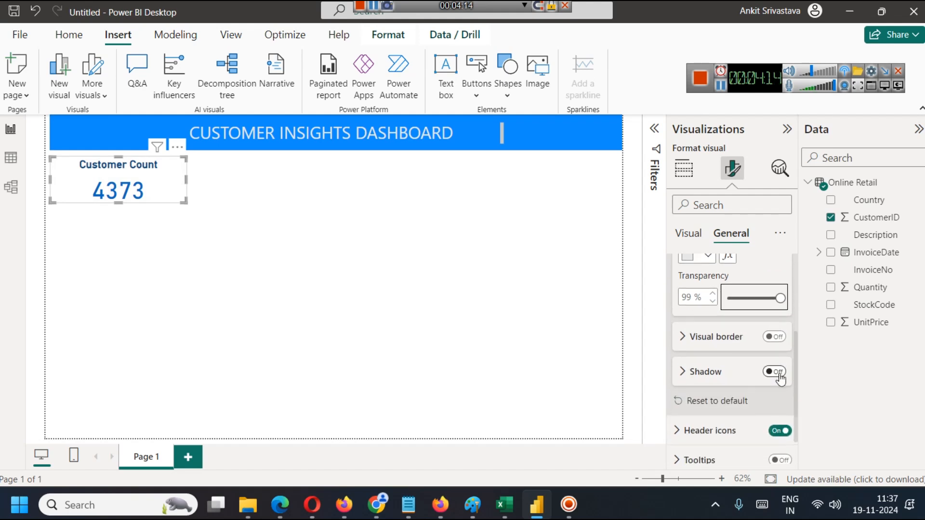
{"action": "left_click", "coordinate": [777, 373]}
{"action": "left_click", "coordinate": [495, 321]}
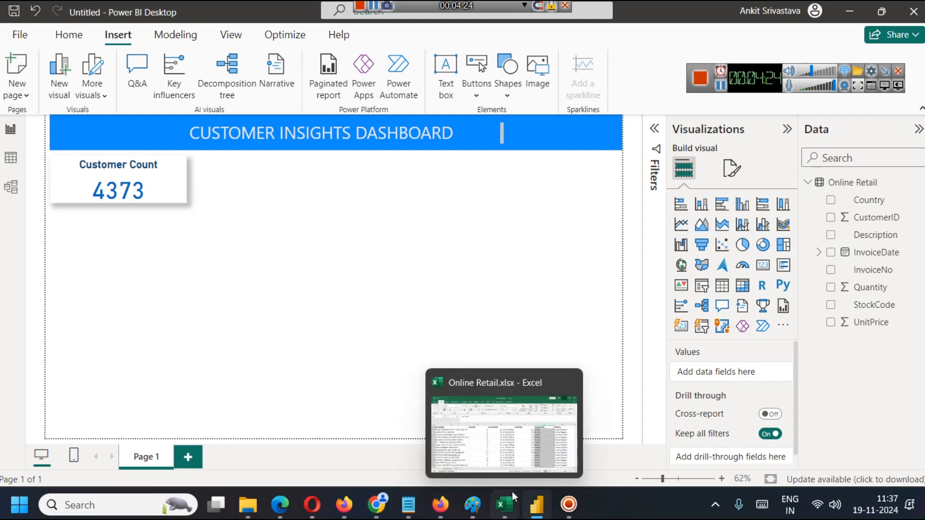
Switch to Online Retail.xlsx in Excel and look through the Country column beside the customer IDs.
{"action": "left_click", "coordinate": [495, 436]}
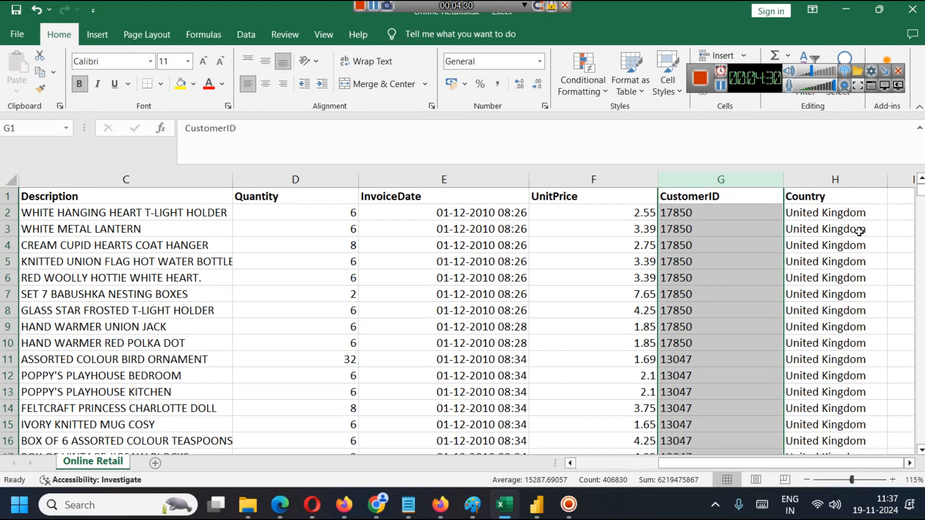
{"action": "scroll", "coordinate": [858, 231], "scroll_direction": "down", "scroll_amount": 8}
{"action": "scroll", "coordinate": [843, 318], "scroll_direction": "up", "scroll_amount": 8}
{"action": "scroll", "coordinate": [839, 324], "scroll_direction": "down", "scroll_amount": 12}
{"action": "scroll", "coordinate": [839, 325], "scroll_direction": "up", "scroll_amount": 5}
{"action": "scroll", "coordinate": [839, 325], "scroll_direction": "down", "scroll_amount": 20}
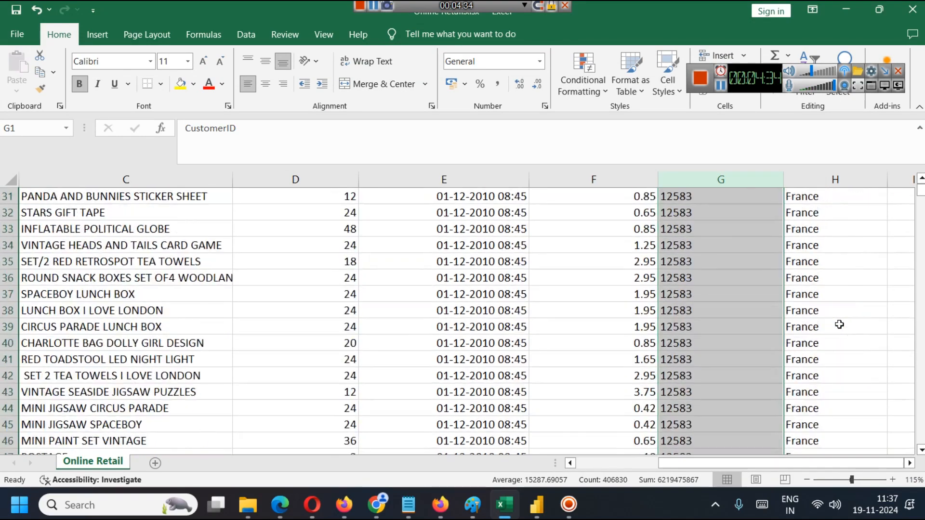
{"action": "mouse_move", "coordinate": [922, 201]}
{"action": "left_mouse_down"}
{"action": "mouse_move", "coordinate": [921, 193]}
{"action": "mouse_move", "coordinate": [923, 455]}
{"action": "mouse_move", "coordinate": [921, 190]}
{"action": "left_mouse_up"}
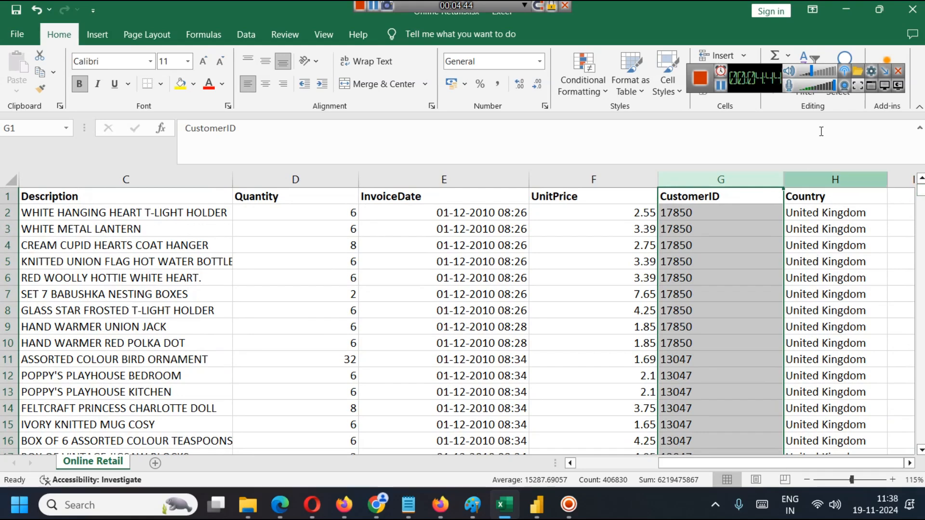
Return to Power BI and add a filled map with Country as its location and the sum of Quantity.
{"action": "left_click", "coordinate": [533, 501]}
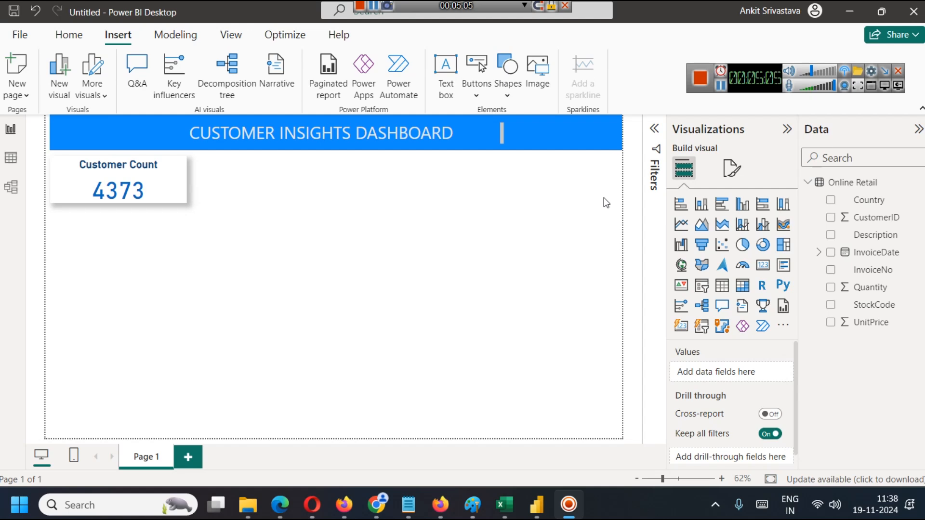
{"action": "left_click", "coordinate": [704, 270]}
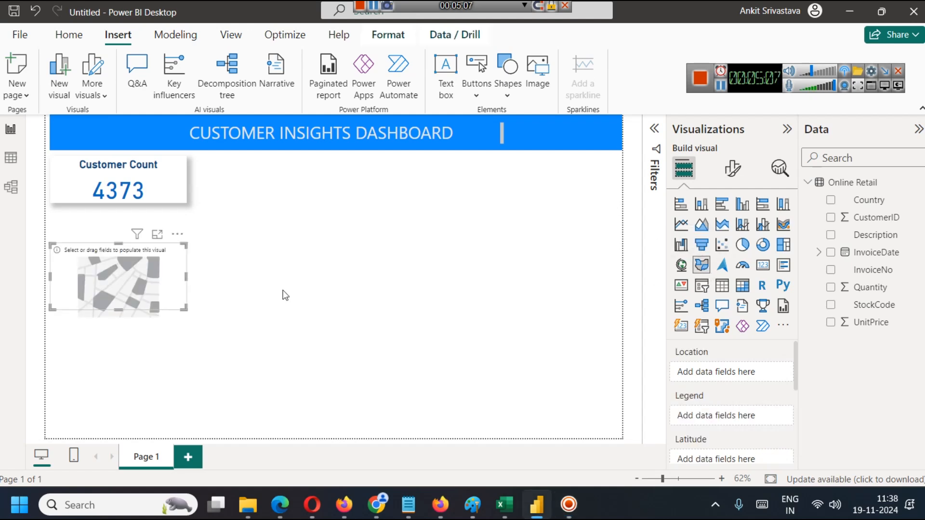
{"action": "left_click_drag", "start_coordinate": [160, 278], "coordinate": [163, 246]}
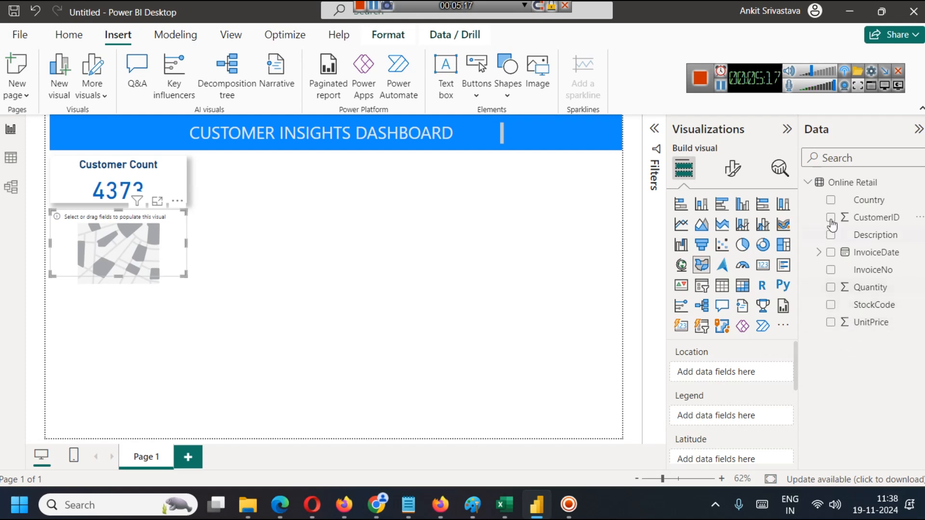
{"action": "left_click", "coordinate": [831, 199]}
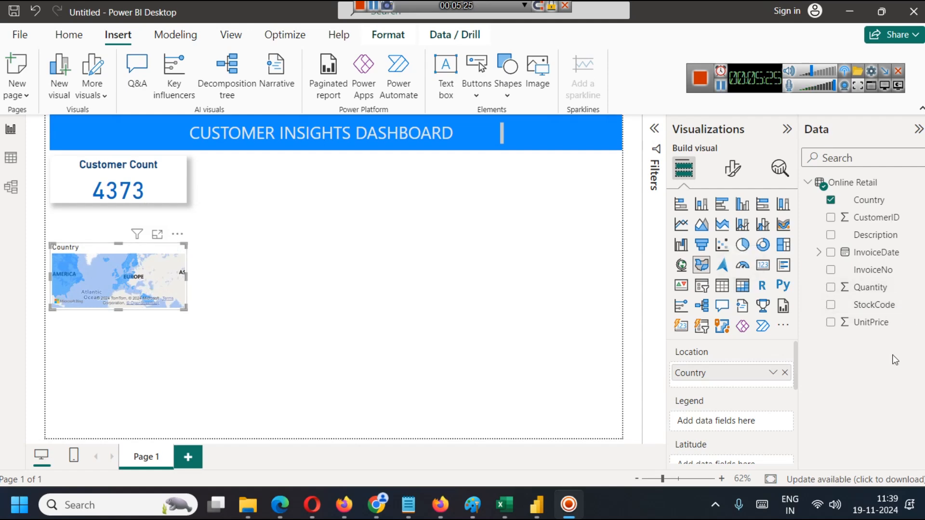
{"action": "left_click", "coordinate": [832, 288]}
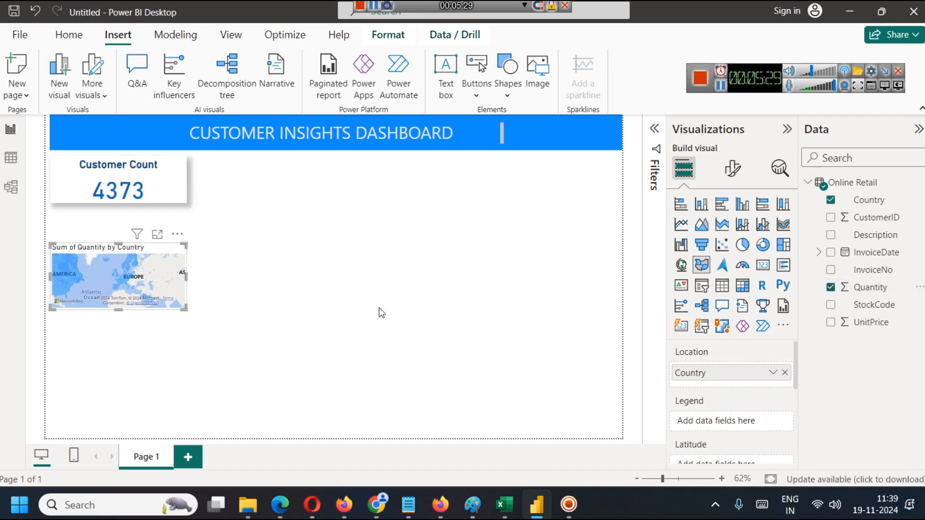
Enlarge the filled map downward and to the right to fit the whole world, and inspect its country tooltips.
{"action": "left_click_drag", "start_coordinate": [121, 310], "coordinate": [120, 385]}
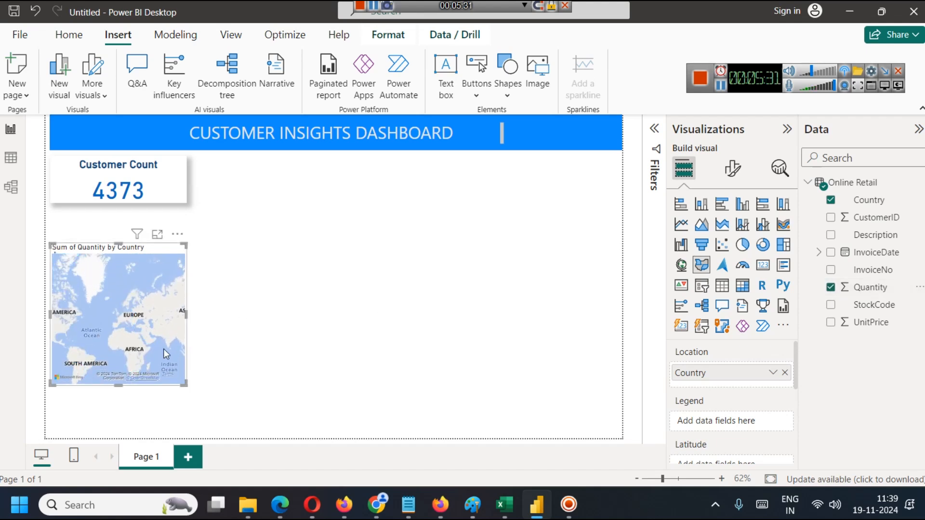
{"action": "left_click_drag", "start_coordinate": [187, 314], "coordinate": [304, 314]}
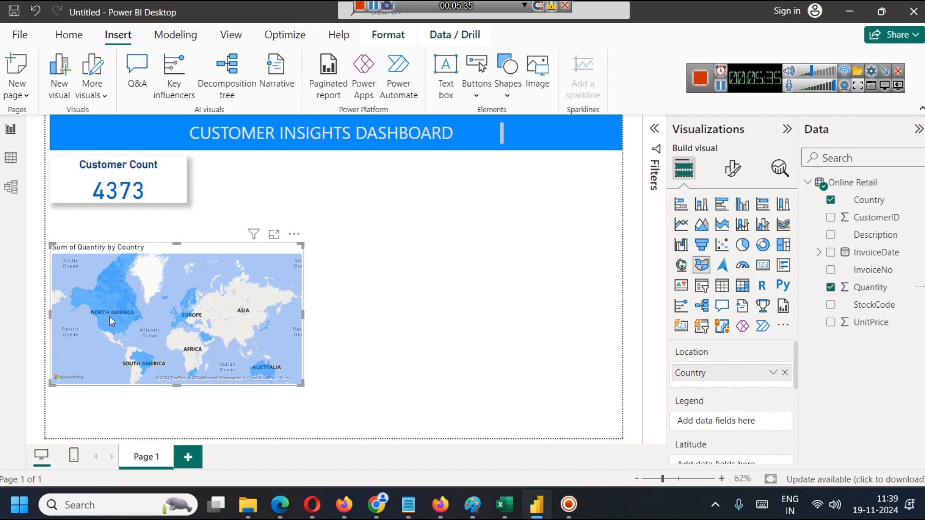
{"action": "mouse_move", "coordinate": [106, 316]}
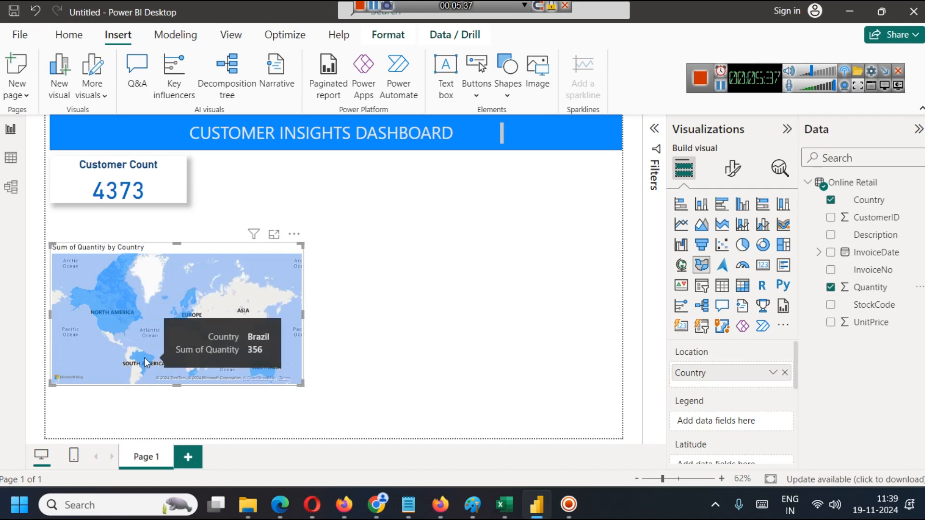
{"action": "mouse_move", "coordinate": [184, 315]}
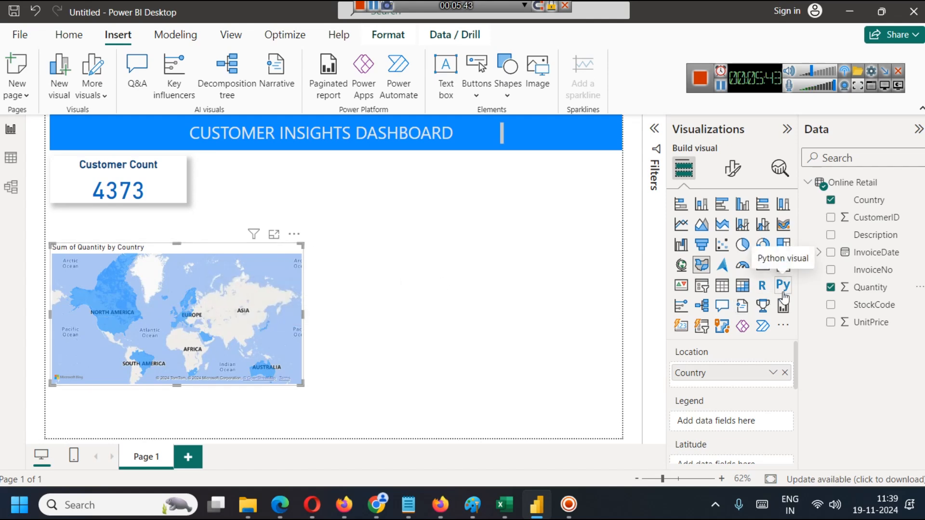
{"action": "scroll", "coordinate": [734, 410], "scroll_direction": "down", "scroll_amount": 2}
{"action": "scroll", "coordinate": [733, 401], "scroll_direction": "down", "scroll_amount": 3}
{"action": "scroll", "coordinate": [733, 401], "scroll_direction": "up", "scroll_amount": 5}
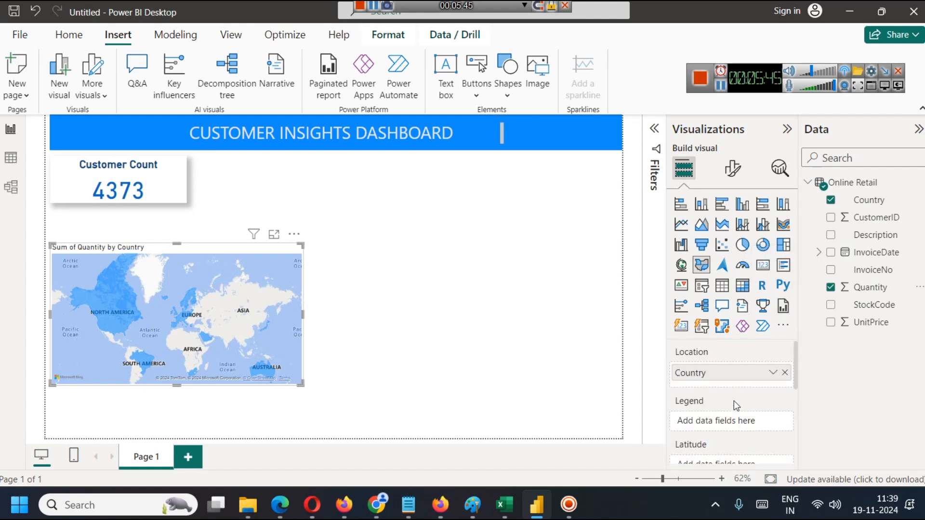
{"action": "left_click", "coordinate": [722, 89]}
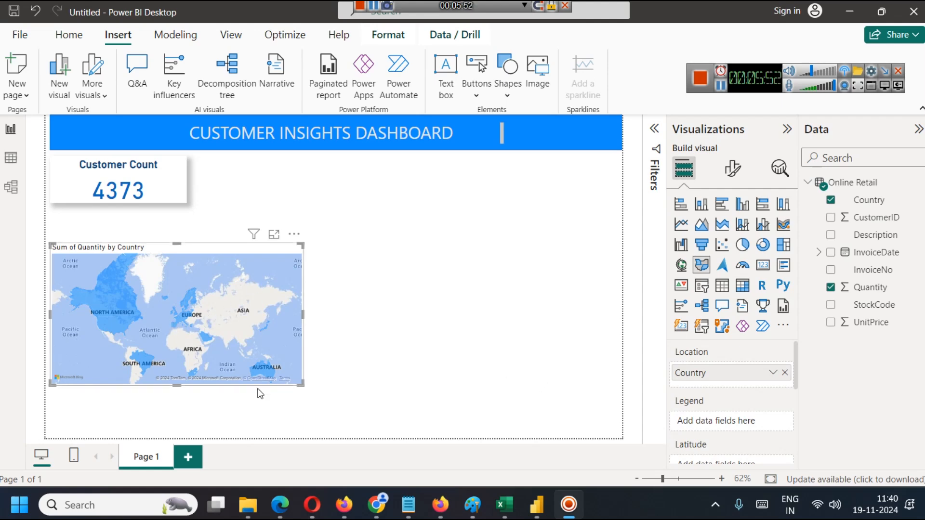
Move the filled map directly beside the Customer Count card, just under the title banner.
{"action": "left_click_drag", "start_coordinate": [273, 295], "coordinate": [255, 269]}
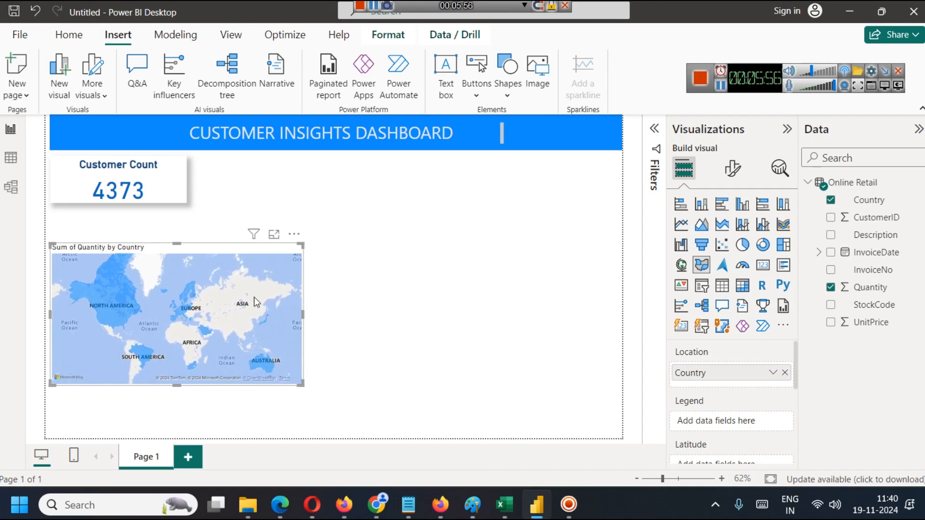
{"action": "left_click_drag", "start_coordinate": [221, 245], "coordinate": [364, 158]}
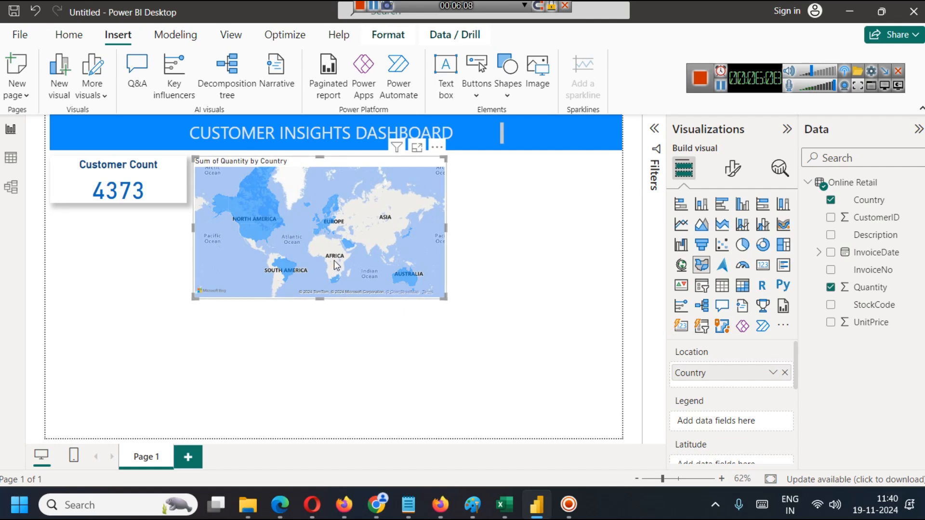
{"action": "mouse_move", "coordinate": [403, 276]}
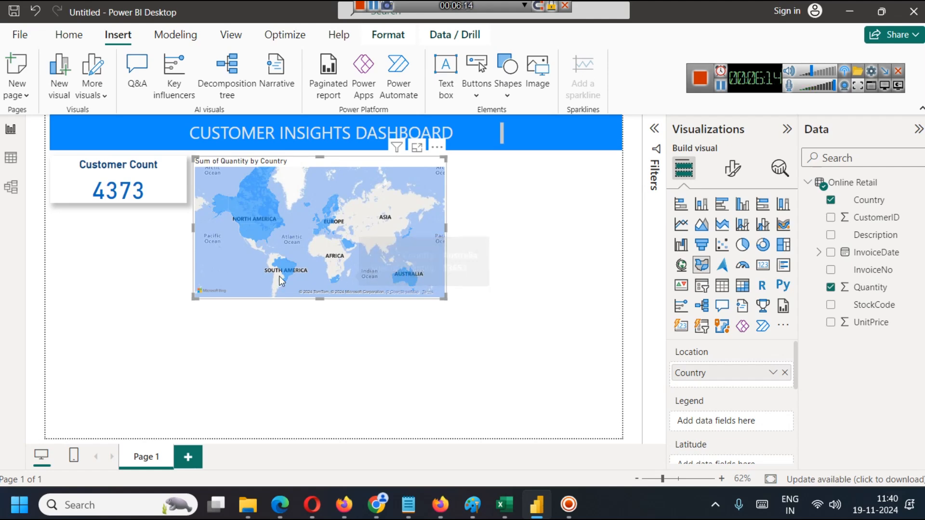
{"action": "mouse_move", "coordinate": [286, 272]}
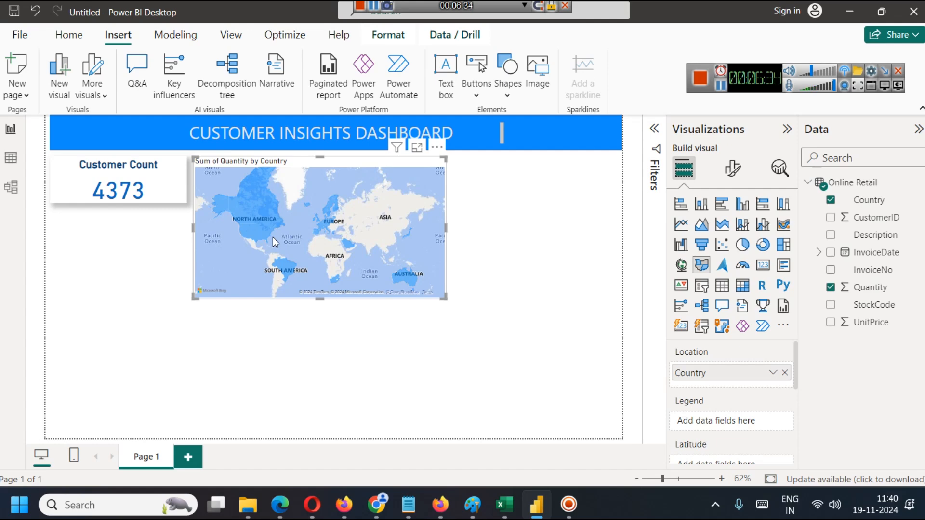
Try the Aerial, Dark and Light map styles on the filled map.
{"action": "left_click", "coordinate": [743, 174]}
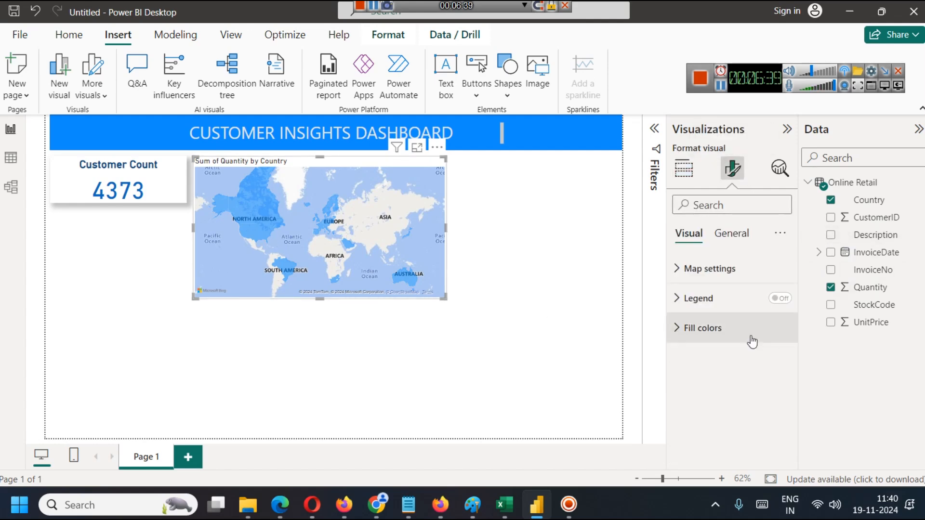
{"action": "left_click", "coordinate": [697, 270]}
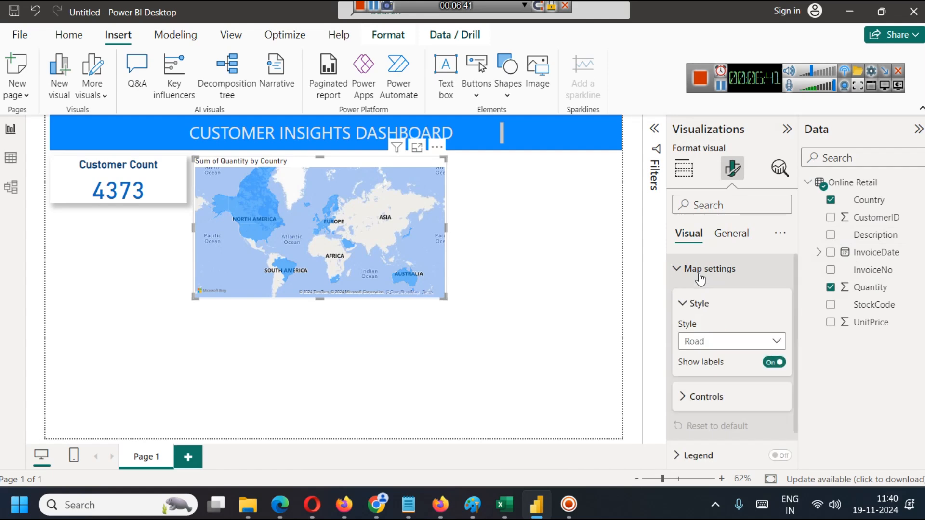
{"action": "left_click", "coordinate": [731, 341]}
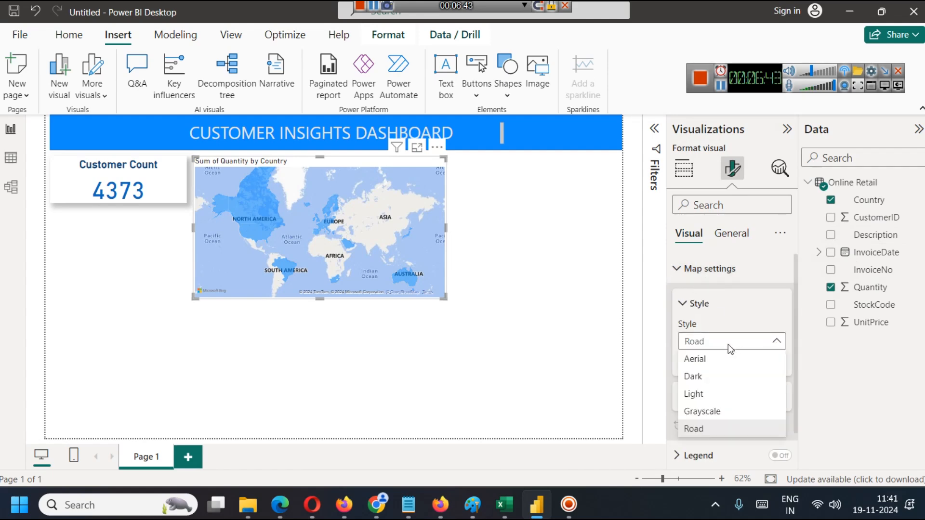
{"action": "left_click", "coordinate": [694, 359]}
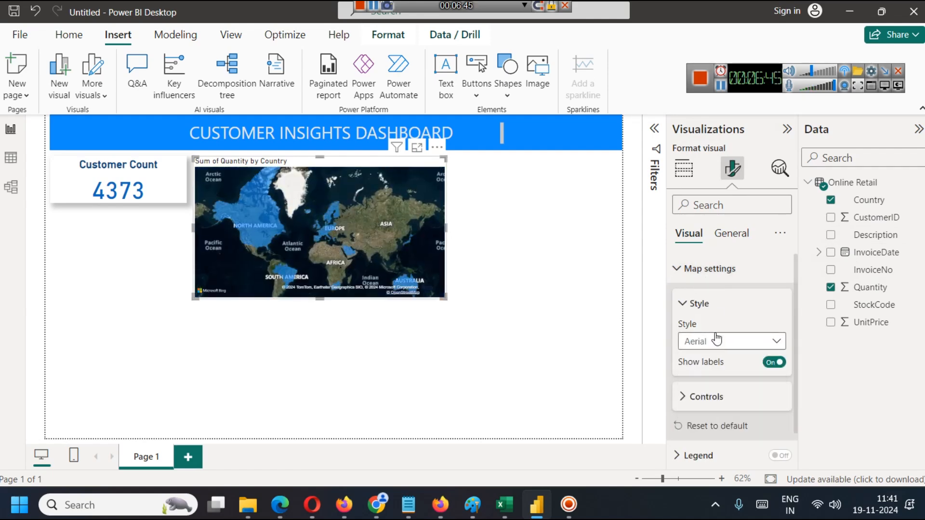
{"action": "left_click", "coordinate": [699, 341]}
{"action": "left_click", "coordinate": [695, 379]}
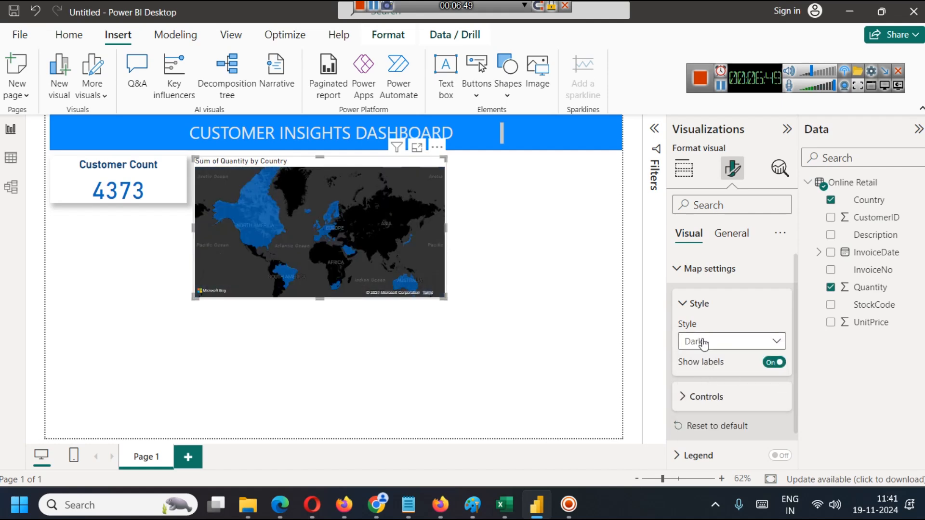
{"action": "left_click", "coordinate": [704, 343]}
{"action": "left_click", "coordinate": [704, 392]}
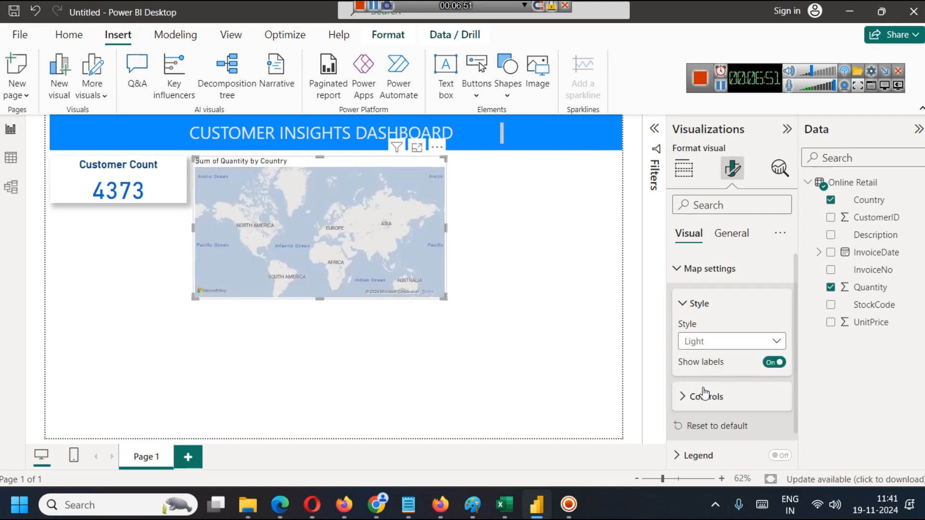
Set the filled map's style to Grayscale and collapse the map settings.
{"action": "left_click", "coordinate": [711, 345]}
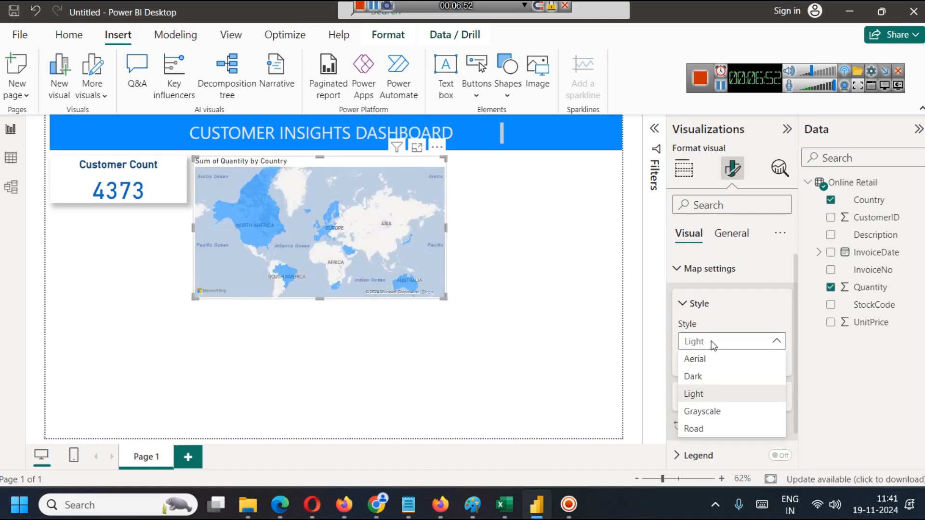
{"action": "left_click", "coordinate": [712, 410]}
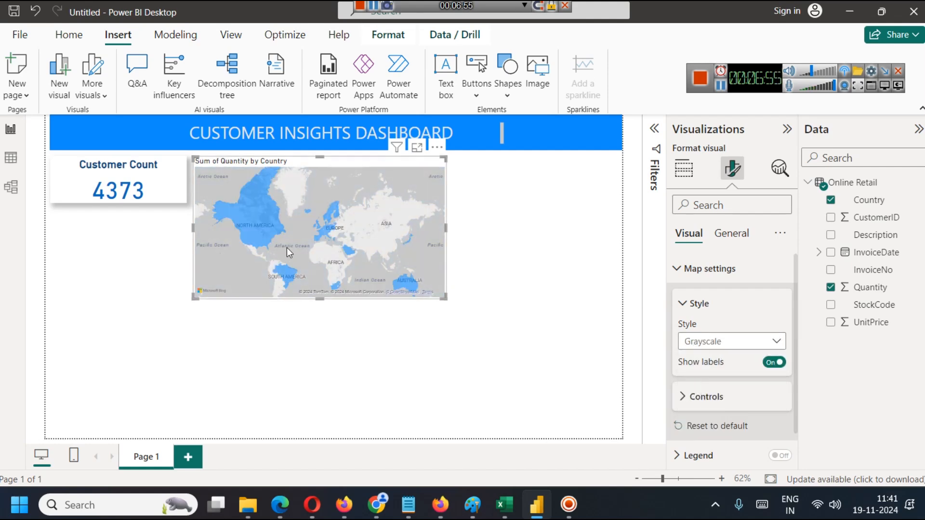
{"action": "left_click", "coordinate": [677, 269]}
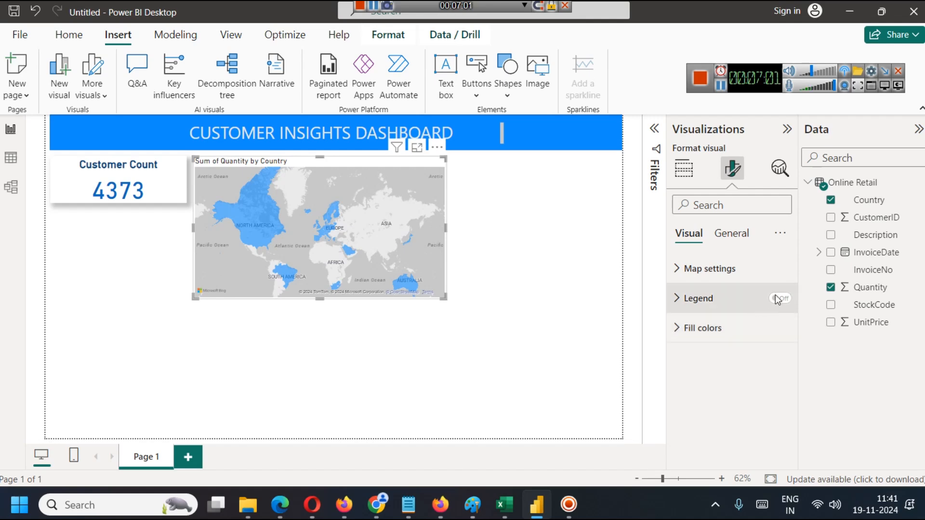
{"action": "left_click", "coordinate": [696, 301]}
{"action": "left_click", "coordinate": [695, 303]}
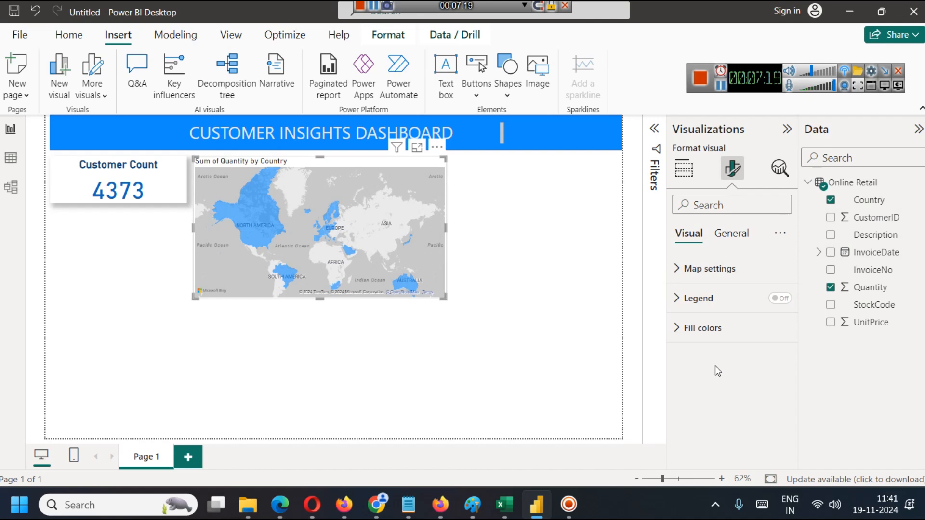
Turn on individual fill colors for all countries on the filled map and look through the country list.
{"action": "left_click", "coordinate": [680, 329]}
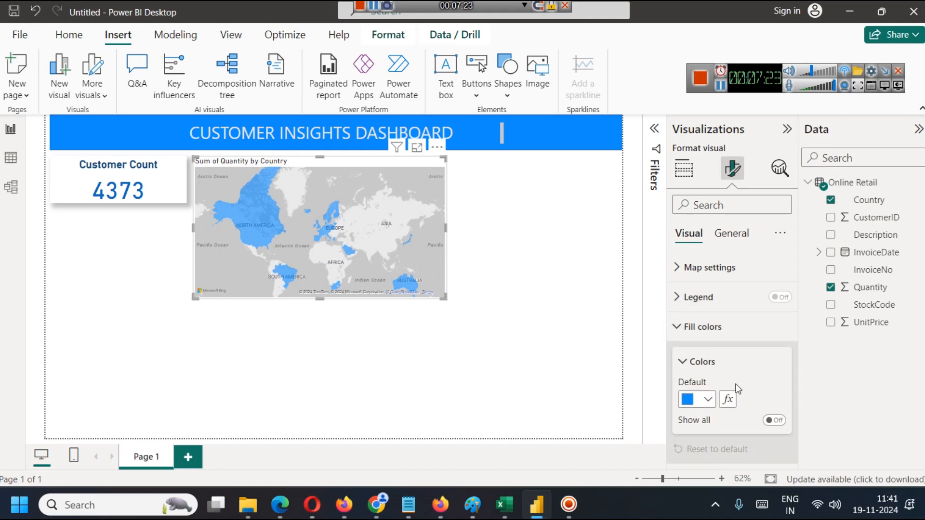
{"action": "left_click", "coordinate": [774, 421]}
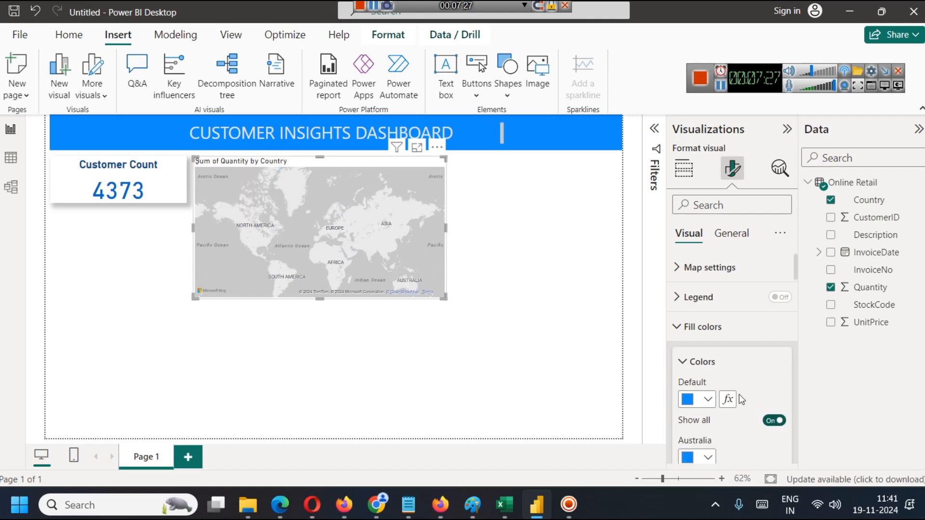
{"action": "scroll", "coordinate": [742, 391], "scroll_direction": "down", "scroll_amount": 3}
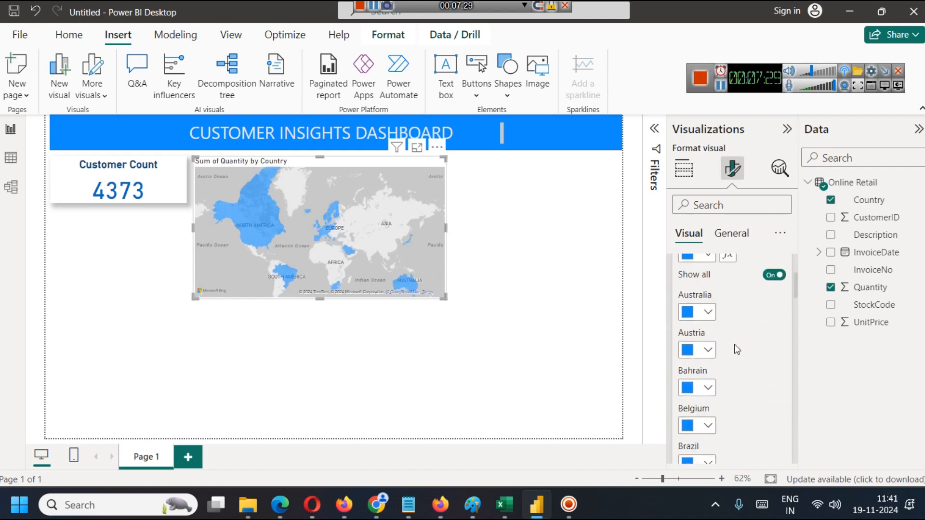
{"action": "scroll", "coordinate": [736, 343], "scroll_direction": "down", "scroll_amount": 8}
{"action": "scroll", "coordinate": [727, 344], "scroll_direction": "down", "scroll_amount": 15}
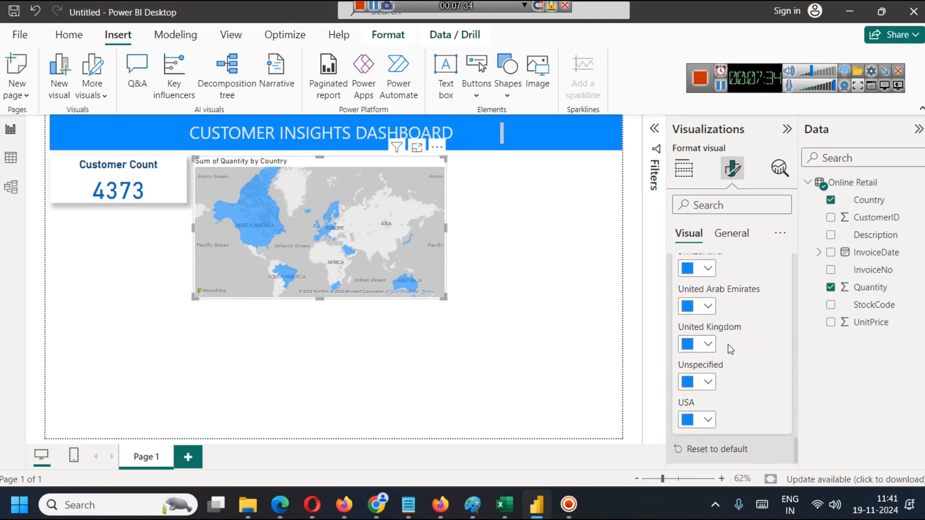
{"action": "scroll", "coordinate": [713, 405], "scroll_direction": "up", "scroll_amount": 15}
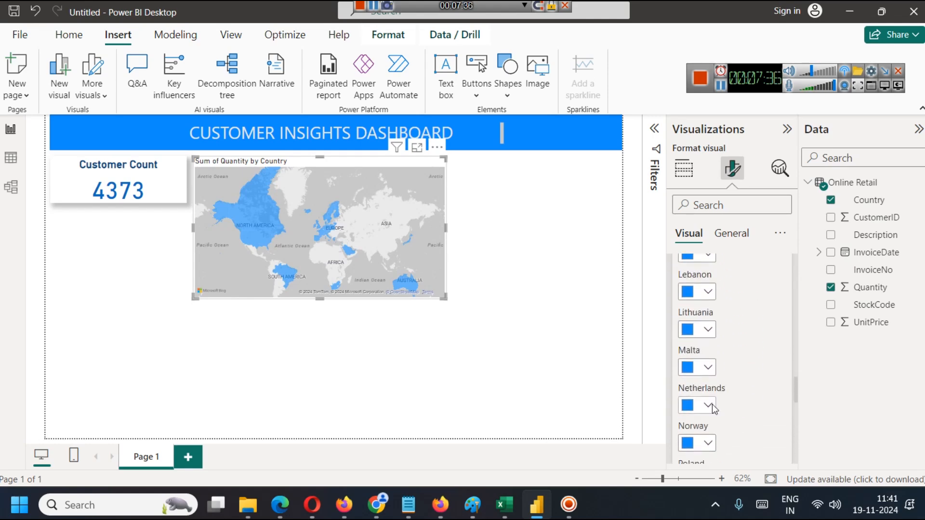
{"action": "scroll", "coordinate": [713, 405], "scroll_direction": "up", "scroll_amount": 10}
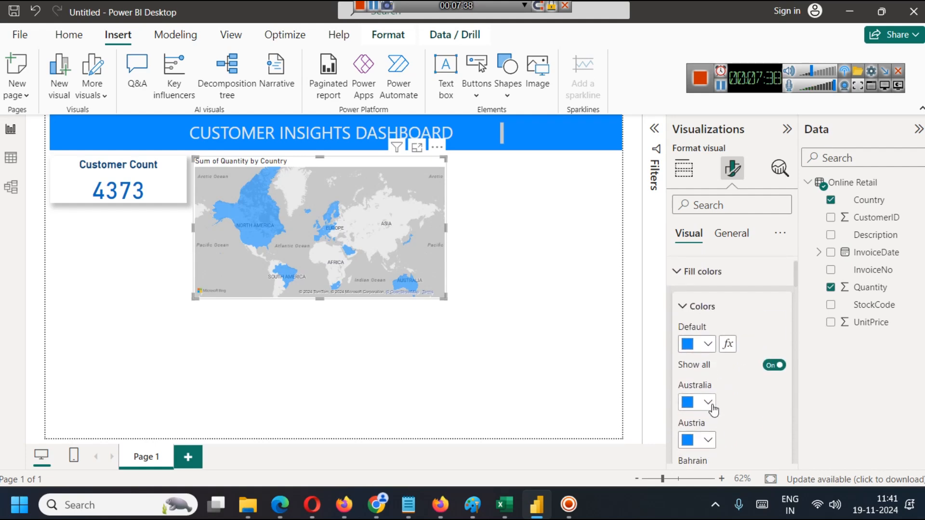
{"action": "scroll", "coordinate": [728, 386], "scroll_direction": "down", "scroll_amount": 3}
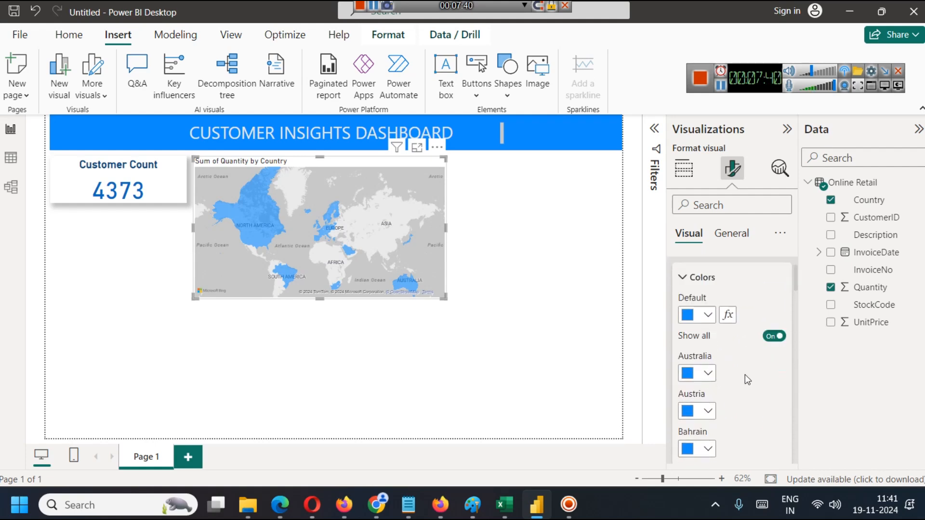
Fill Austria with light purple, Bahrain with a darker purple and Belgium with pink on the map.
{"action": "left_click", "coordinate": [708, 368]}
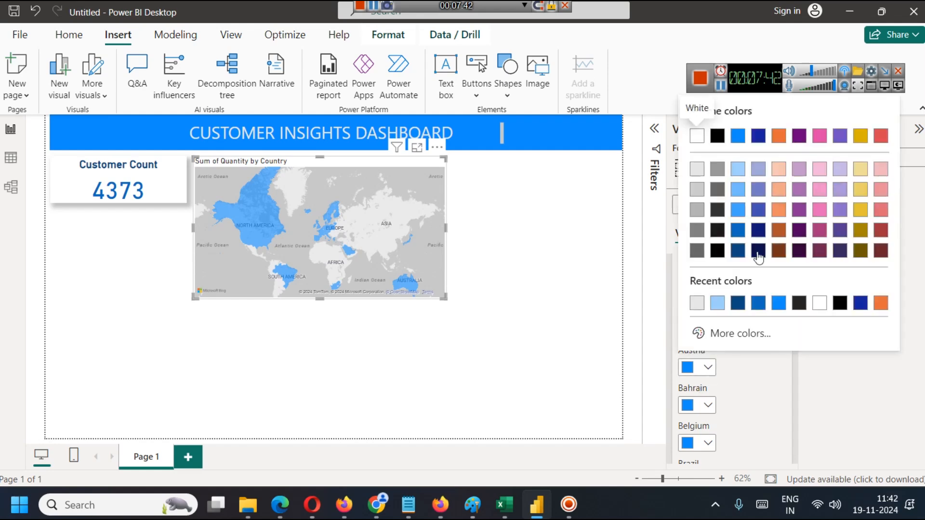
{"action": "left_click", "coordinate": [800, 170]}
{"action": "left_click", "coordinate": [706, 410]}
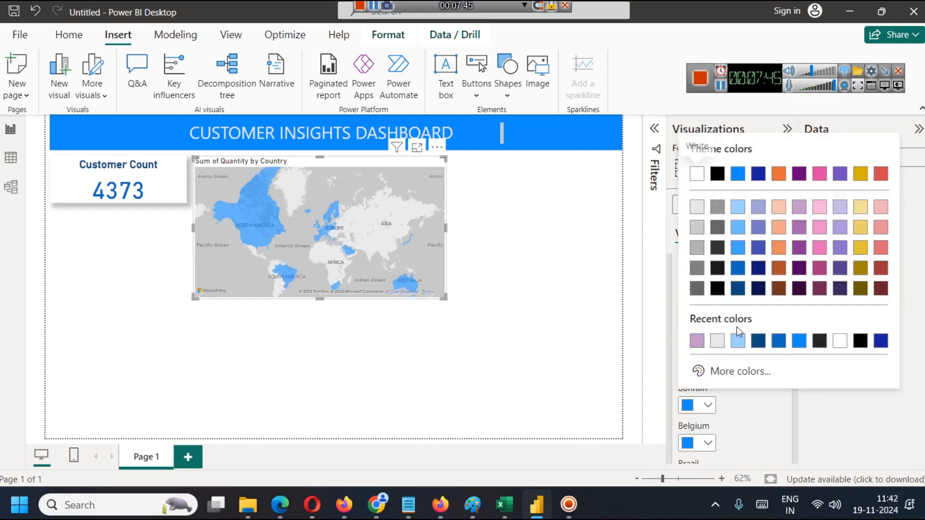
{"action": "left_click", "coordinate": [797, 234]}
{"action": "left_click", "coordinate": [708, 443]}
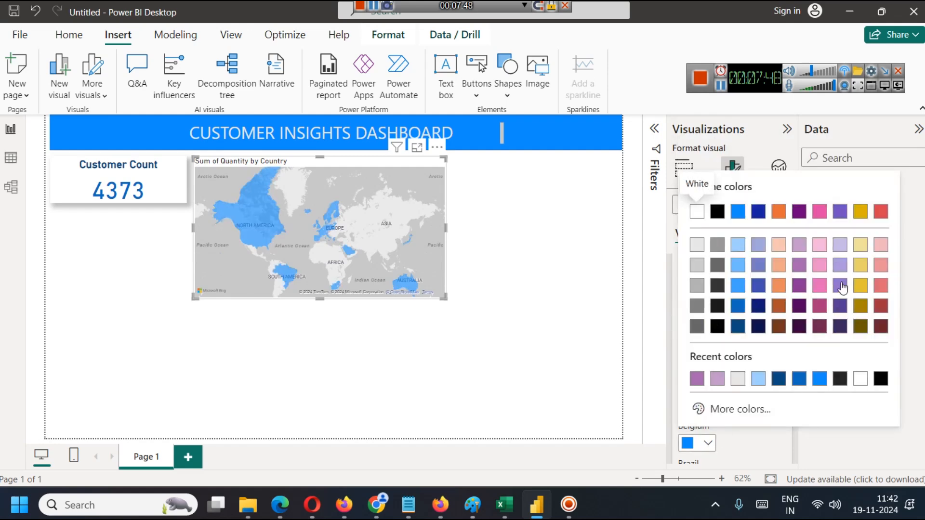
{"action": "left_click", "coordinate": [780, 232]}
Fill Brazil with gold and Canada with darker blue, and turn off the individual country color list.
{"action": "scroll", "coordinate": [743, 403], "scroll_direction": "down", "scroll_amount": 2}
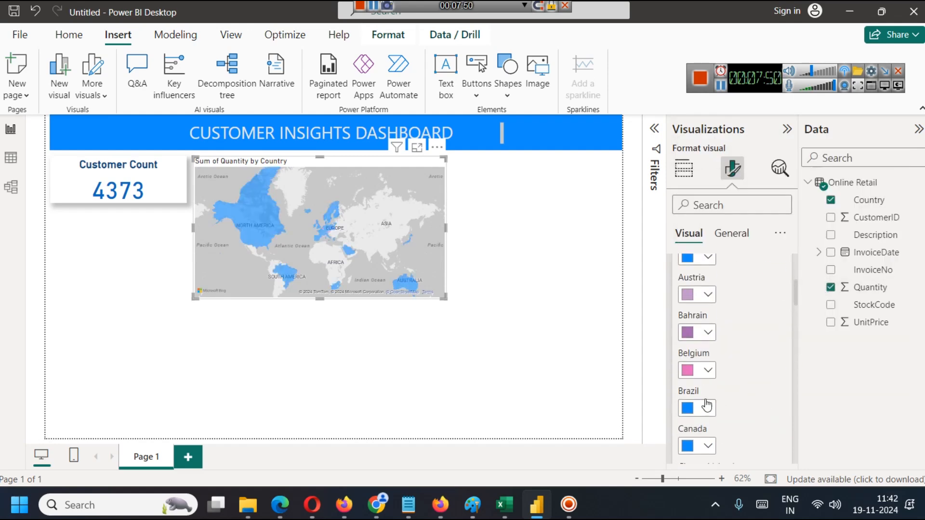
{"action": "left_click", "coordinate": [707, 408]}
{"action": "left_click", "coordinate": [859, 259]}
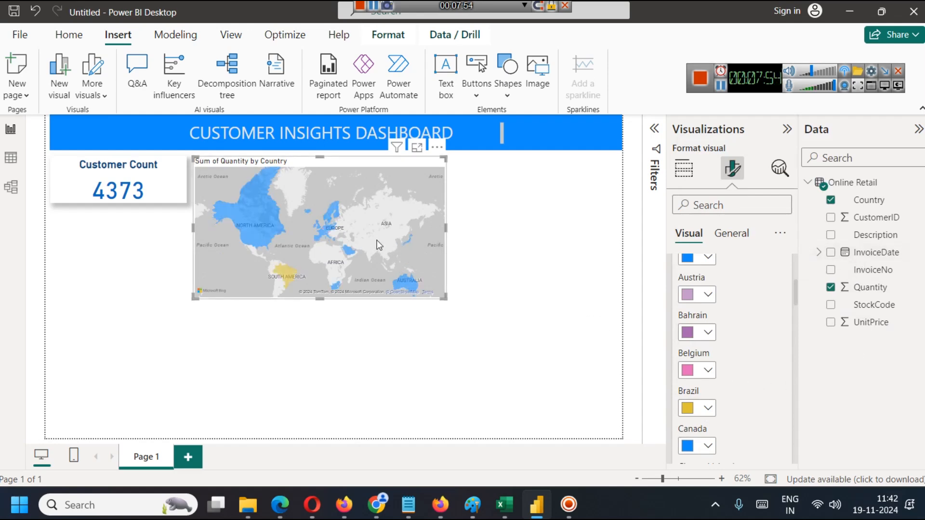
{"action": "scroll", "coordinate": [730, 434], "scroll_direction": "down", "scroll_amount": 3}
{"action": "left_click", "coordinate": [707, 300]}
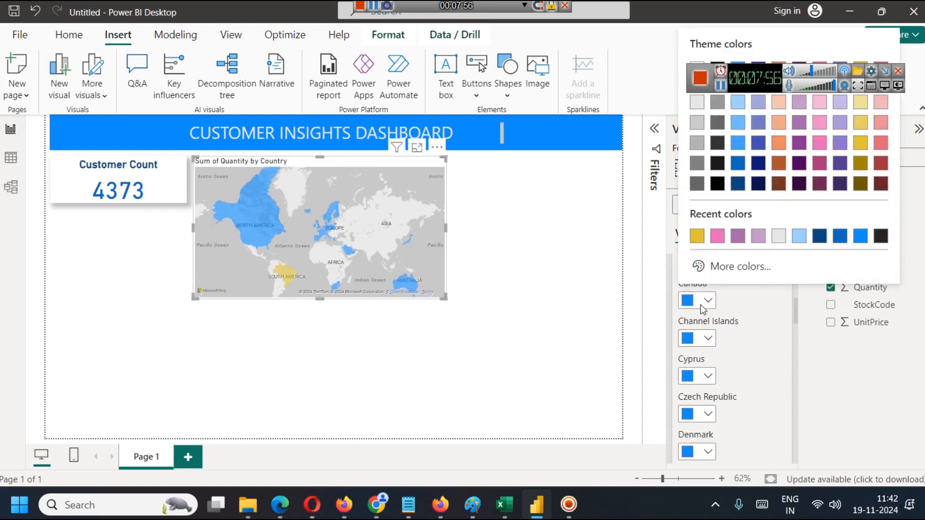
{"action": "left_click", "coordinate": [738, 163]}
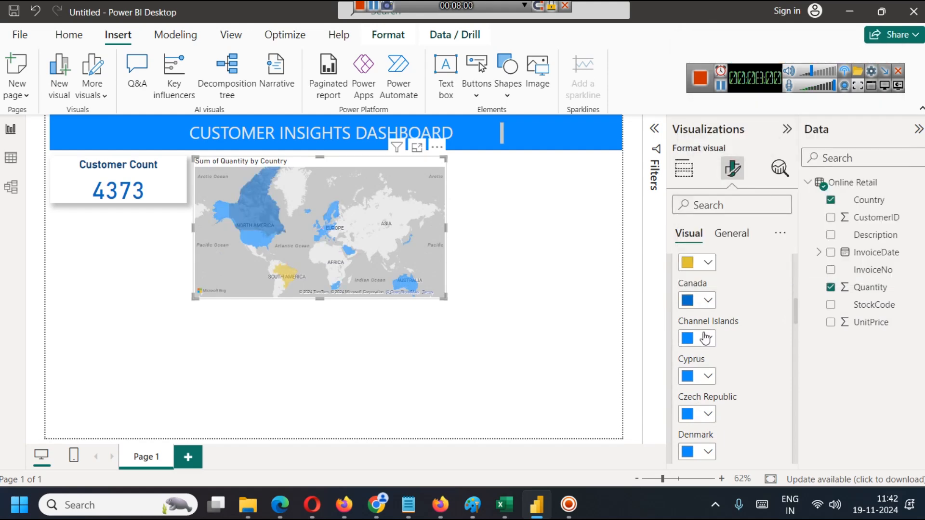
{"action": "scroll", "coordinate": [716, 344], "scroll_direction": "up", "scroll_amount": 5}
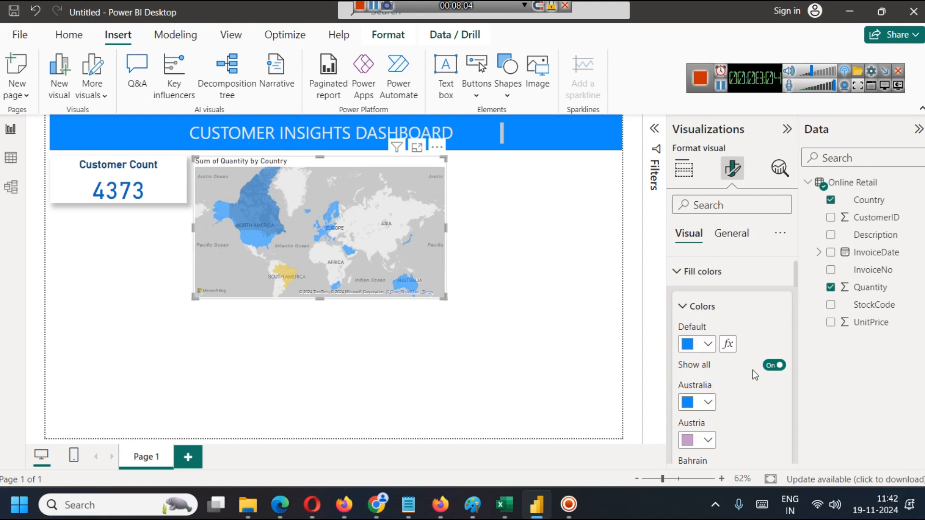
{"action": "left_click", "coordinate": [774, 365]}
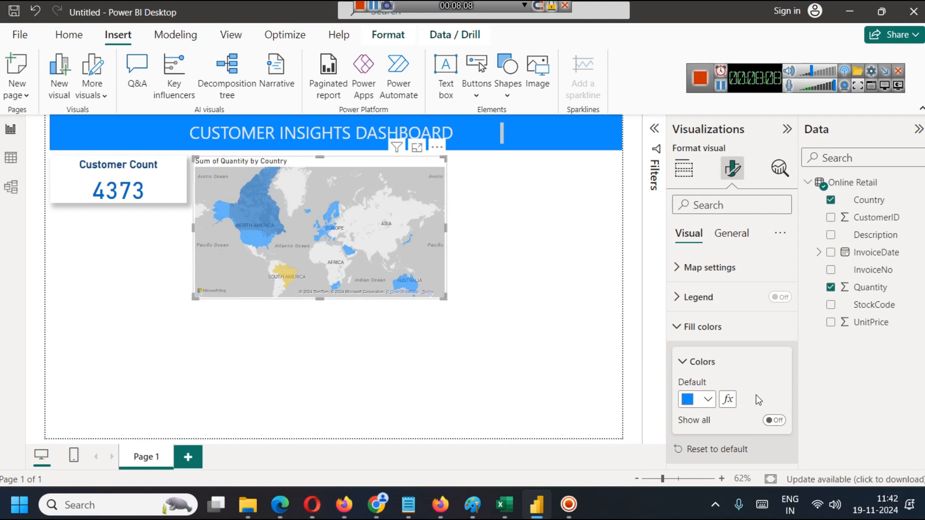
Set conditional formatting for the map's default fill color to the Gradient style, based on the Quantity field.
{"action": "left_click", "coordinate": [729, 400]}
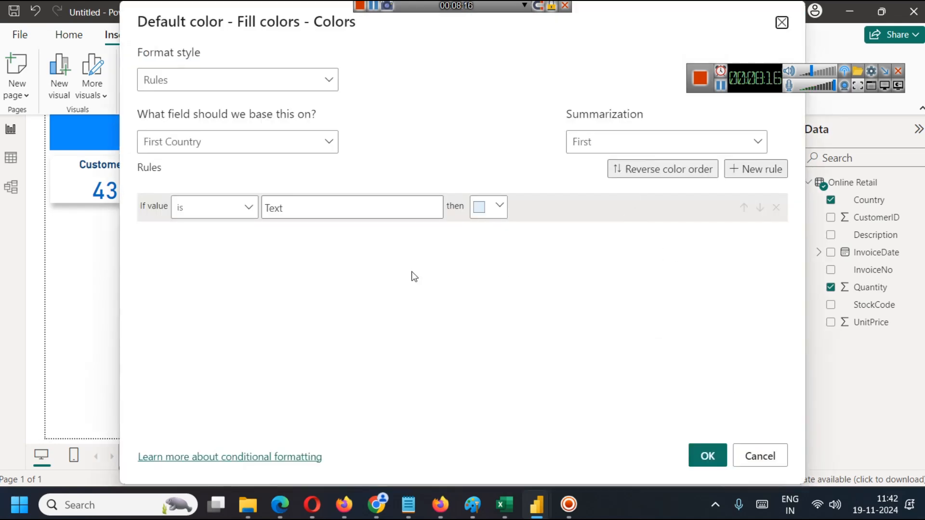
{"action": "left_click", "coordinate": [287, 86]}
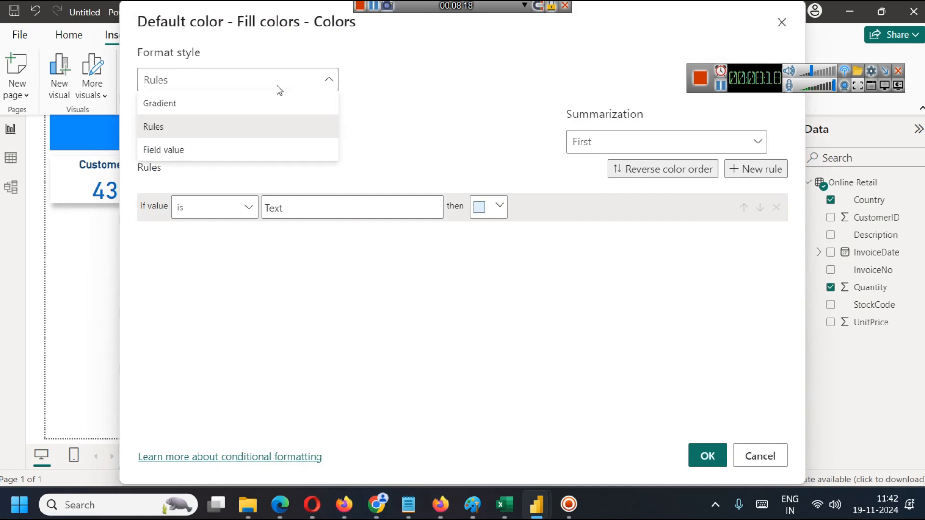
{"action": "left_click", "coordinate": [227, 106]}
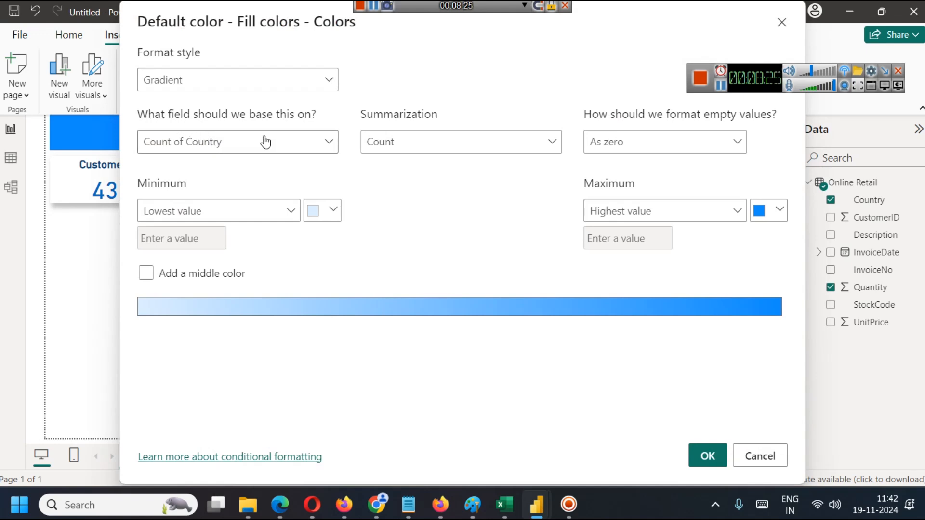
{"action": "left_click", "coordinate": [288, 146]}
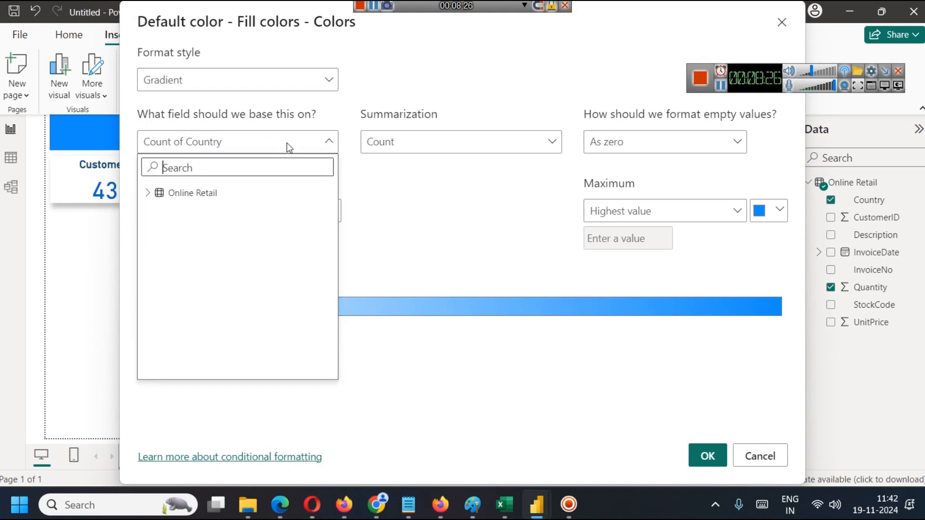
{"action": "left_click", "coordinate": [149, 194]}
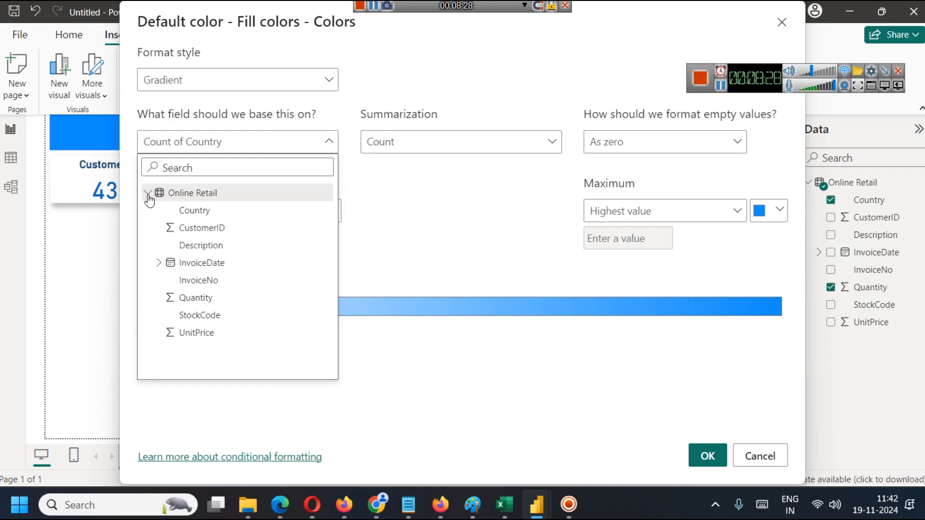
{"action": "left_click", "coordinate": [211, 303]}
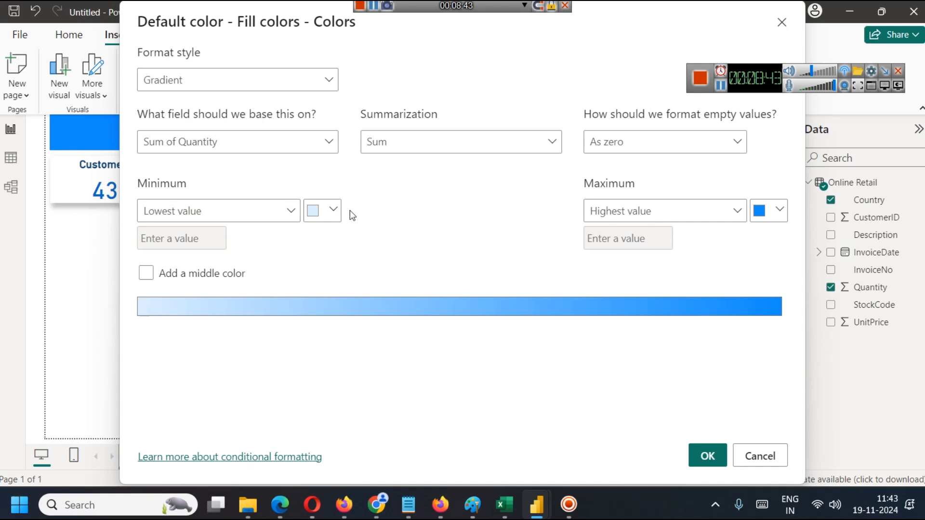
Set the gradient's color for the lowest value to white.
{"action": "left_click", "coordinate": [332, 211]}
{"action": "left_click", "coordinate": [328, 266]}
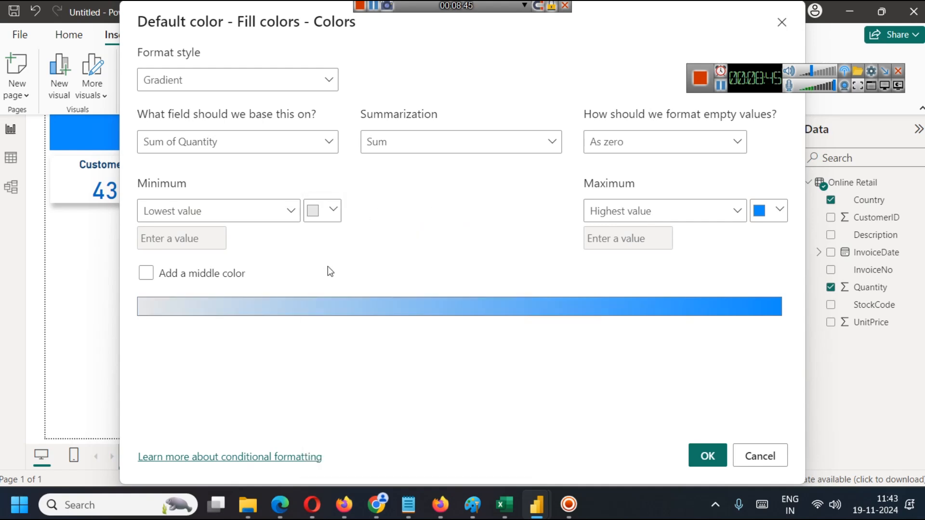
{"action": "left_click", "coordinate": [313, 212]}
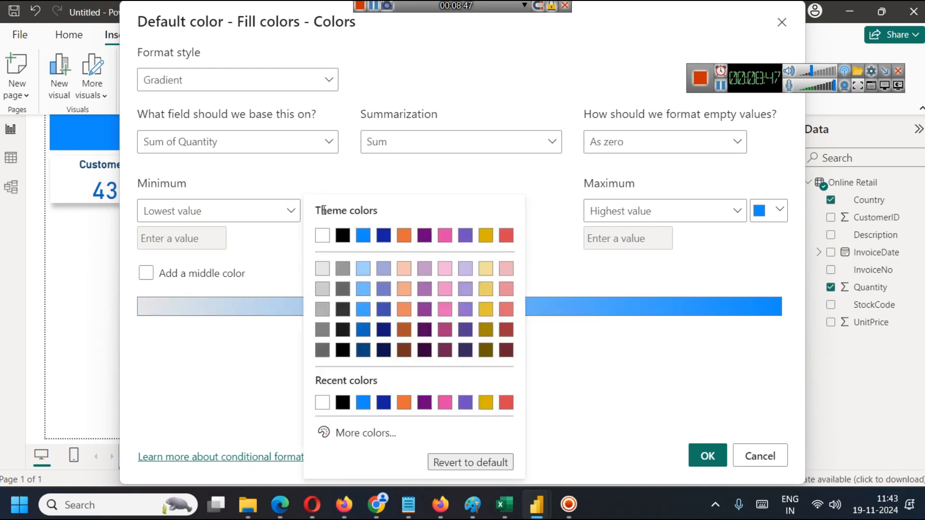
{"action": "left_click", "coordinate": [330, 246]}
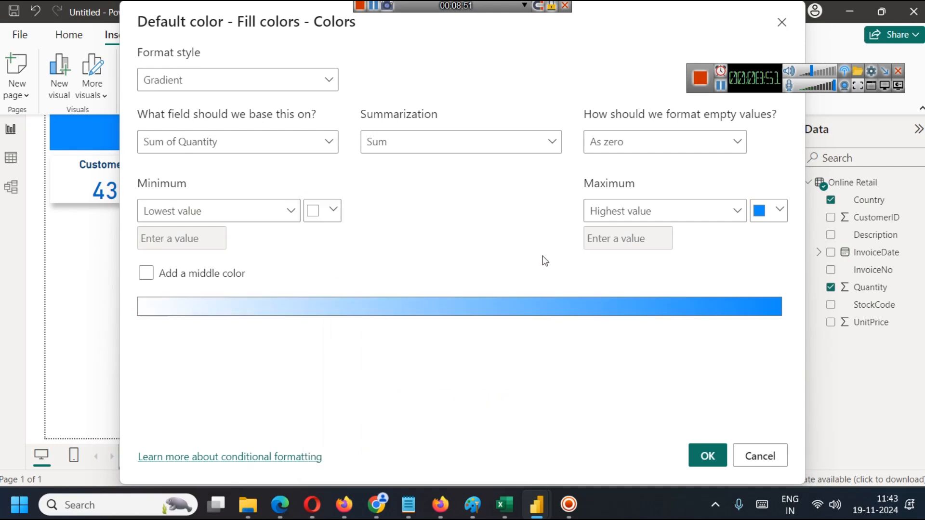
Set the gradient's color for the highest value to blue #0085FF, apply the formatting and inspect the United Kingdom on the map.
{"action": "left_click", "coordinate": [777, 214]}
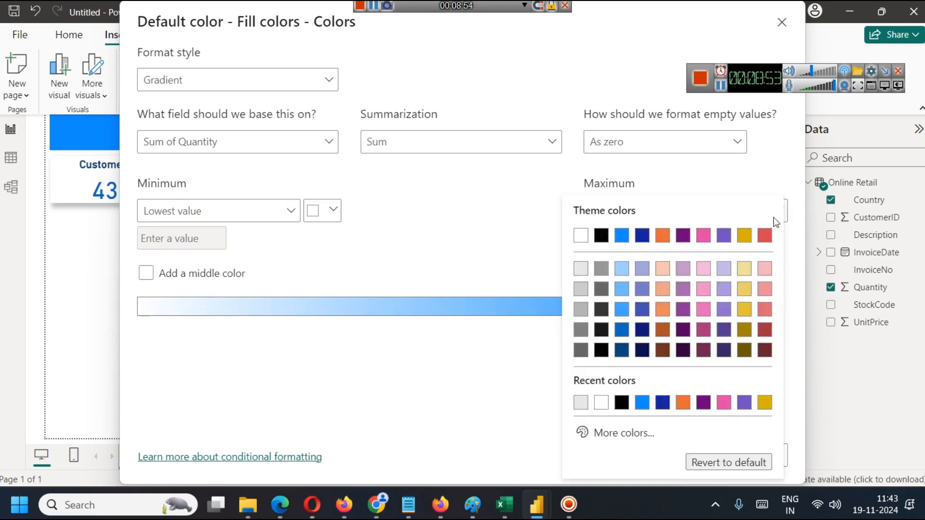
{"action": "left_click", "coordinate": [622, 236]}
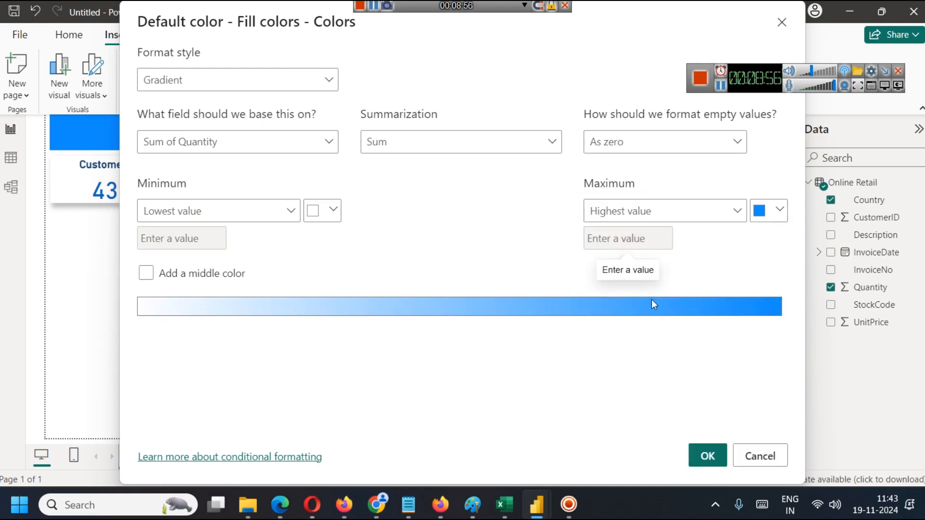
{"action": "left_click", "coordinate": [753, 218]}
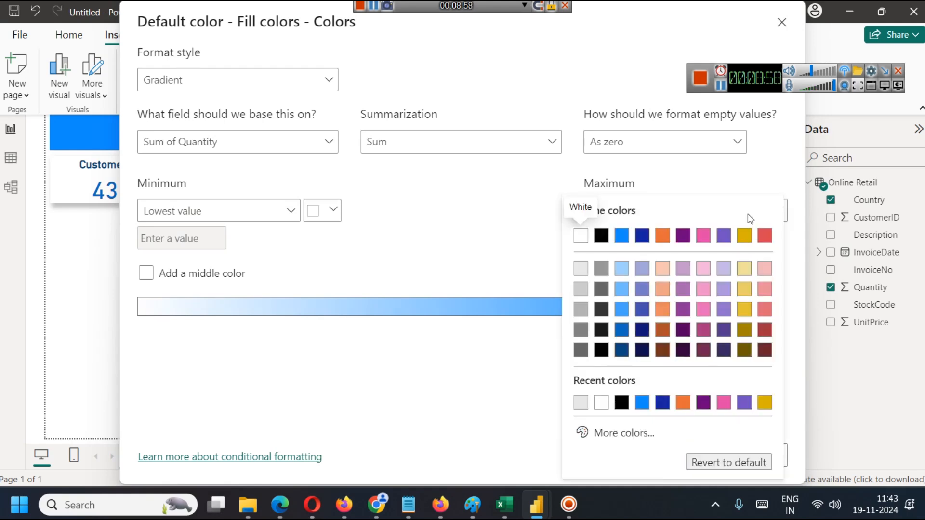
{"action": "left_click", "coordinate": [625, 432]}
{"action": "left_click_drag", "start_coordinate": [750, 231], "coordinate": [779, 212]}
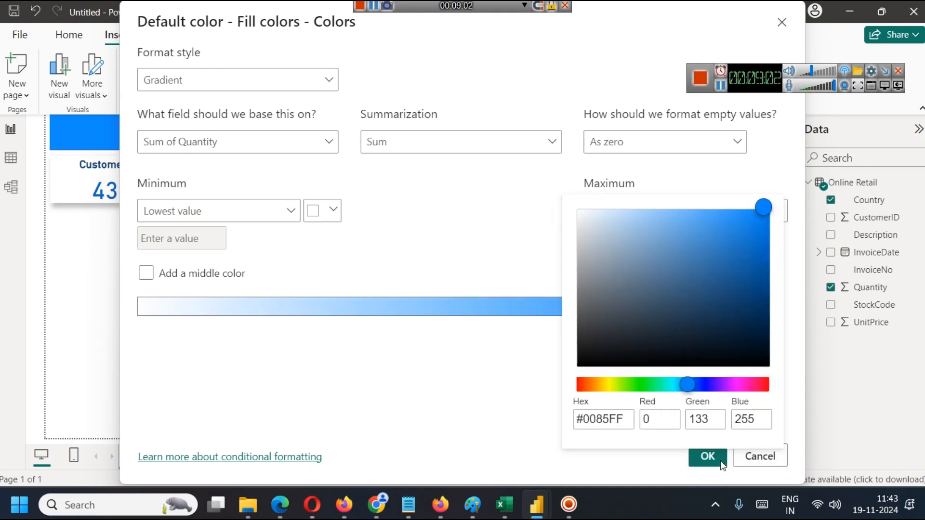
{"action": "left_click", "coordinate": [680, 176]}
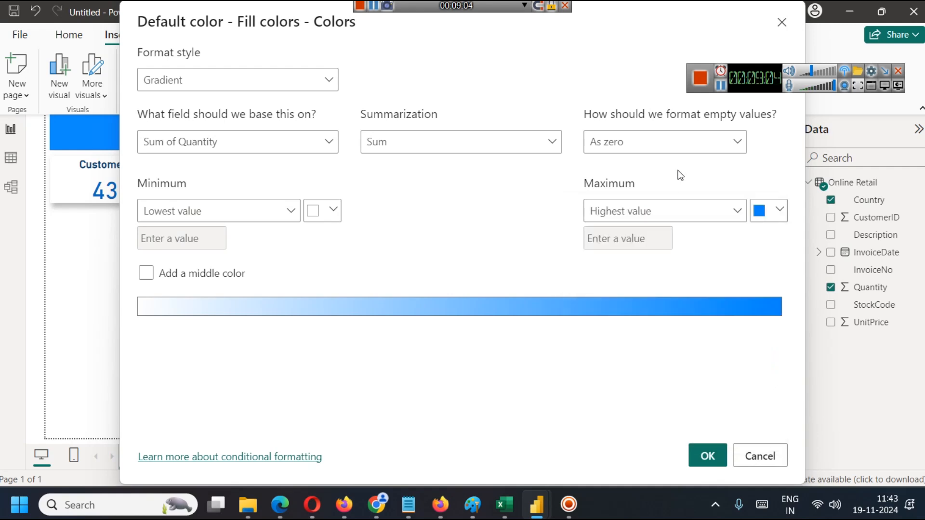
{"action": "left_click", "coordinate": [707, 456]}
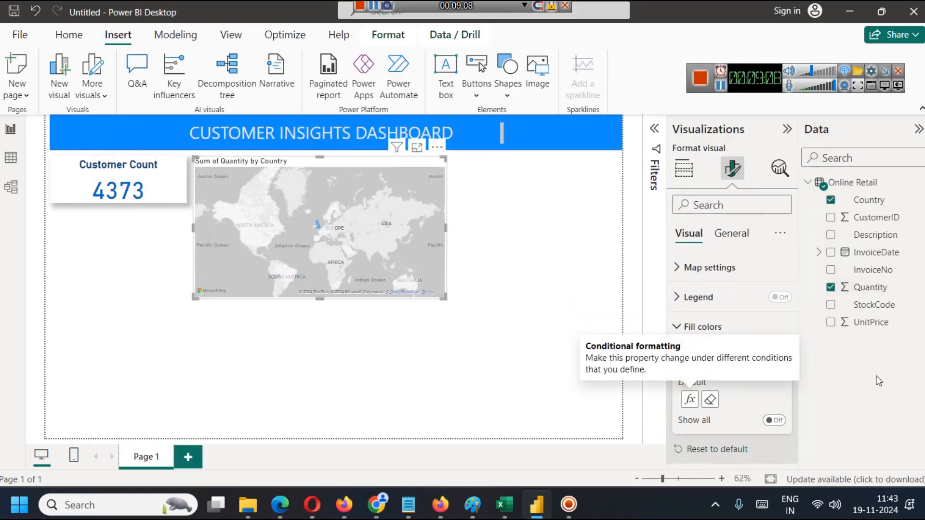
{"action": "left_click", "coordinate": [540, 289]}
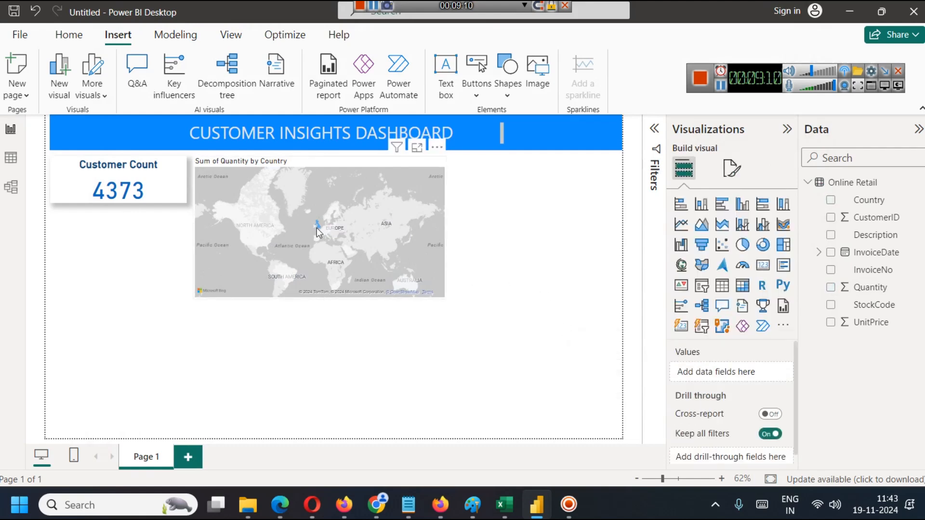
{"action": "mouse_move", "coordinate": [319, 231]}
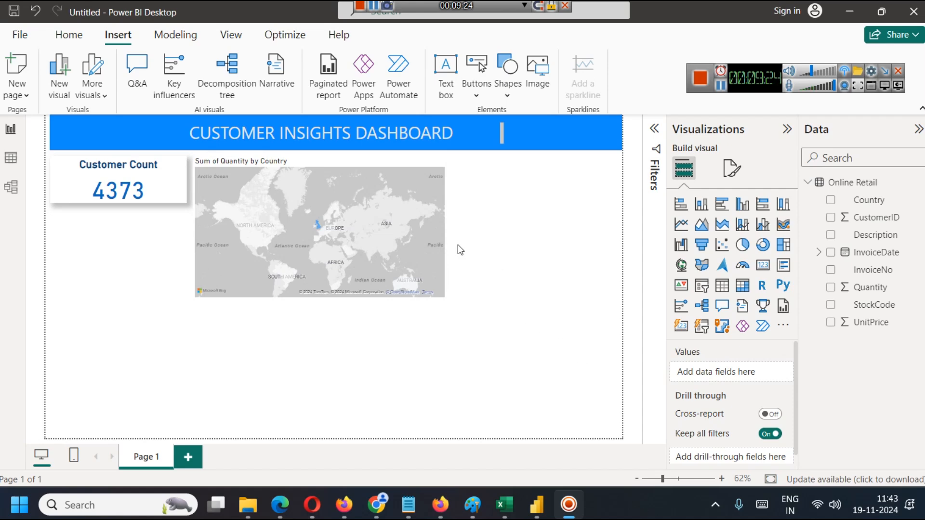
Change the map's fill color gradient so the lowest value uses light blue, and apply the conditional formatting.
{"action": "left_click", "coordinate": [395, 183]}
{"action": "scroll", "coordinate": [738, 398], "scroll_direction": "down", "scroll_amount": 5}
{"action": "scroll", "coordinate": [739, 398], "scroll_direction": "up", "scroll_amount": 5}
{"action": "left_click", "coordinate": [732, 168]}
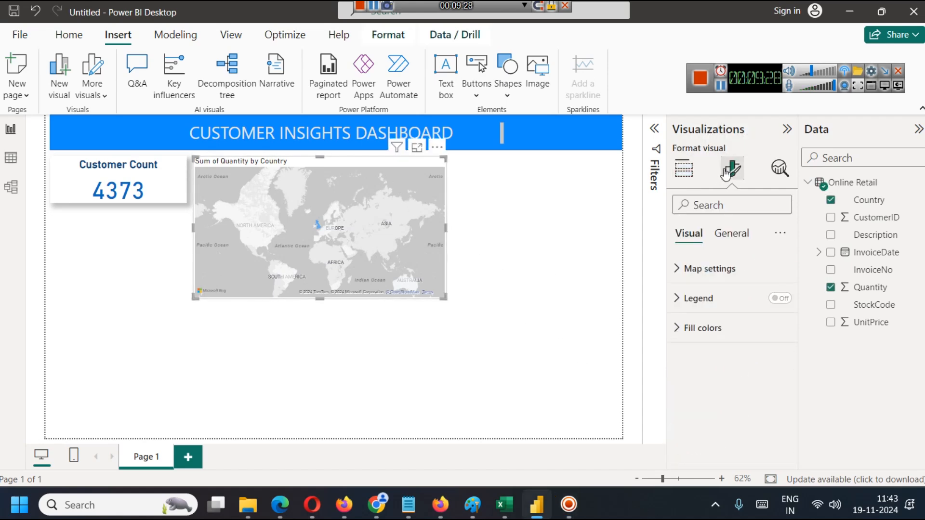
{"action": "left_click", "coordinate": [714, 328]}
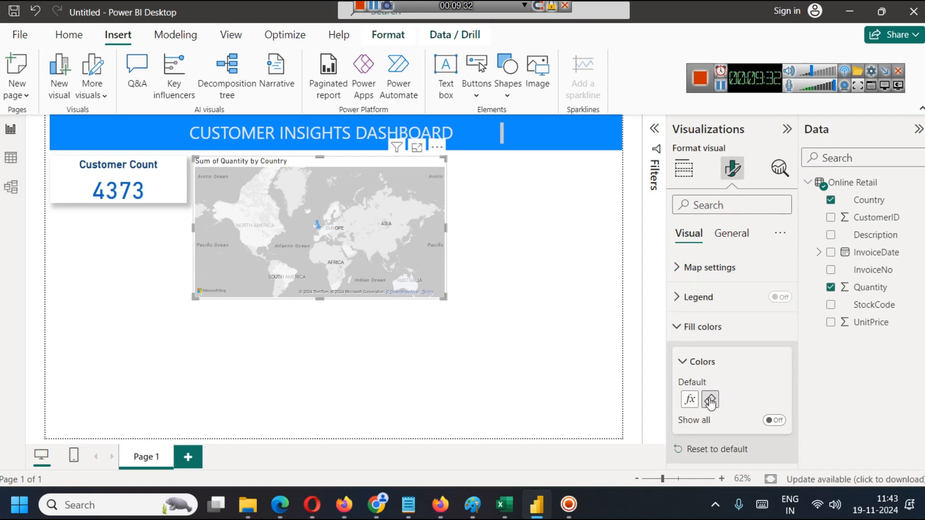
{"action": "left_click", "coordinate": [690, 400]}
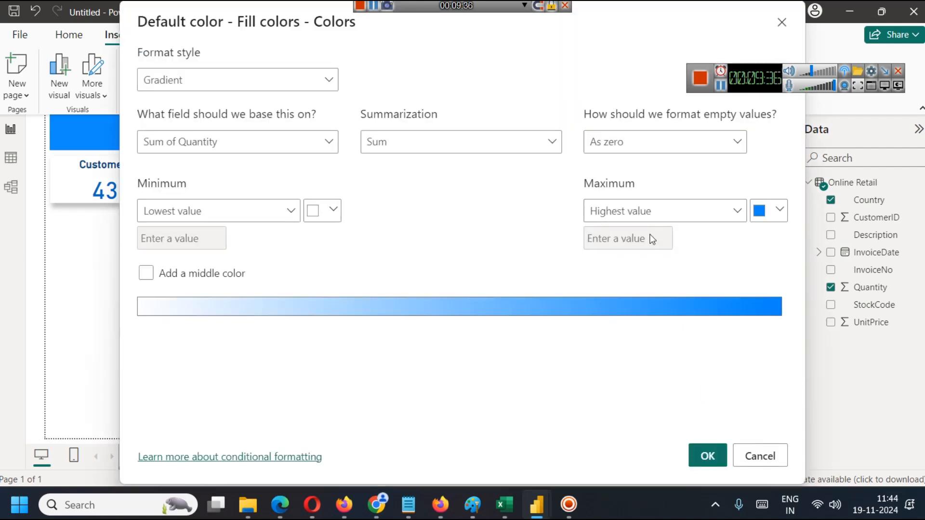
{"action": "left_click", "coordinate": [322, 211]}
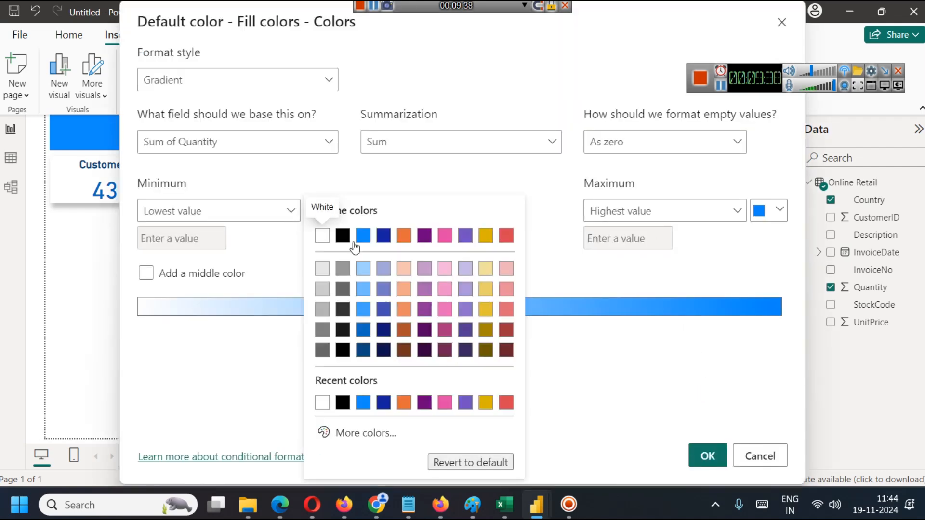
{"action": "left_click", "coordinate": [361, 268]}
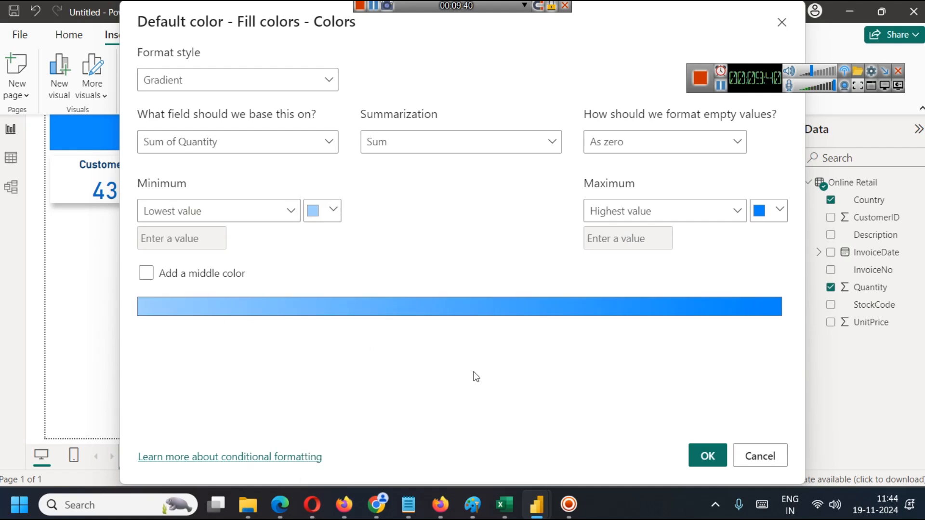
{"action": "left_click", "coordinate": [708, 457]}
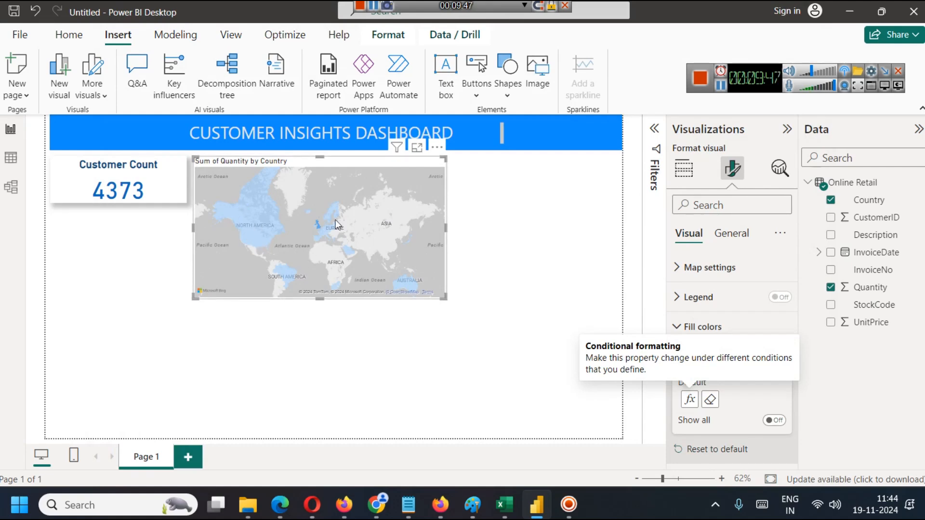
{"action": "mouse_move", "coordinate": [403, 288]}
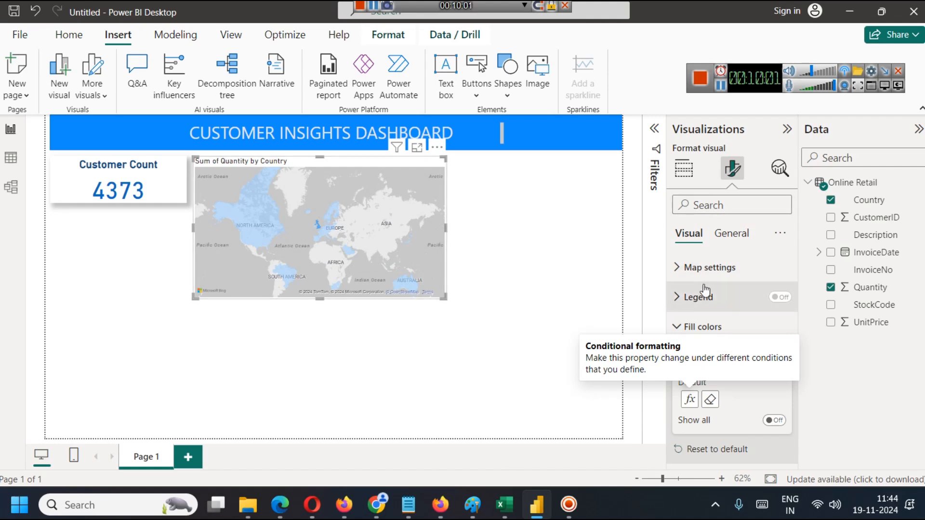
Change the map's title text to "Total Quantity by Country".
{"action": "left_click", "coordinate": [699, 326]}
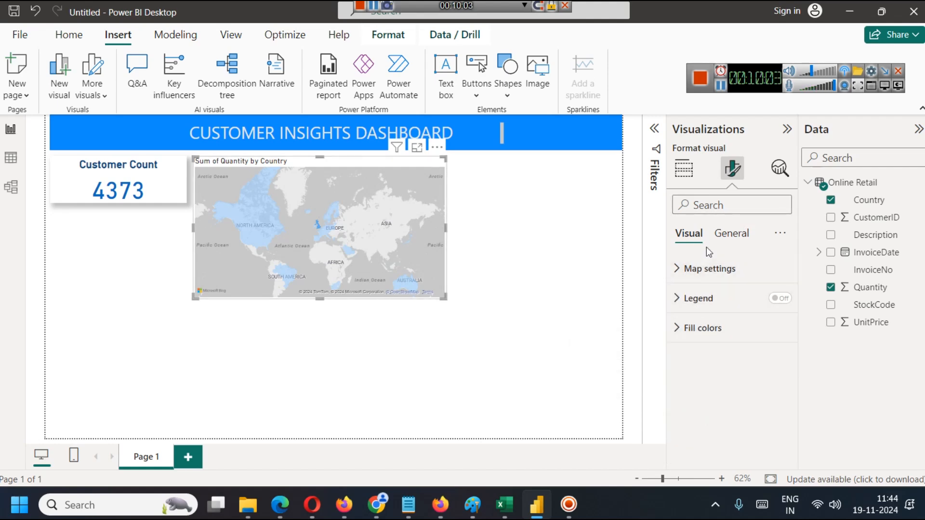
{"action": "left_click", "coordinate": [729, 235]}
{"action": "left_click", "coordinate": [687, 300]}
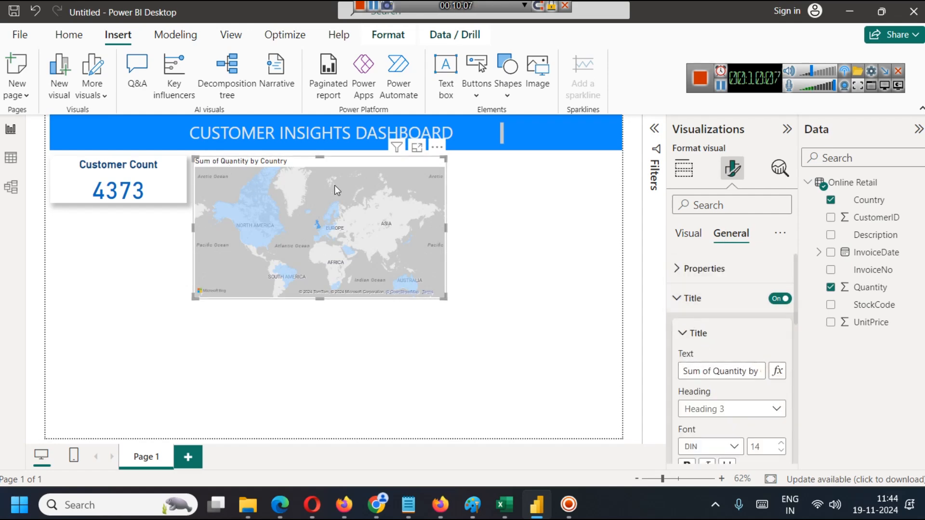
{"action": "left_click", "coordinate": [709, 373]}
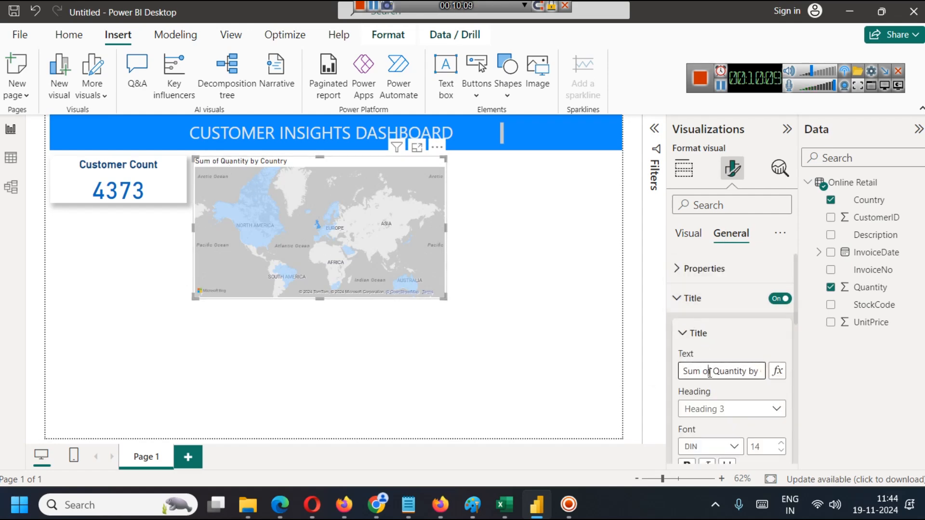
{"action": "left_click_drag", "start_coordinate": [713, 373], "coordinate": [680, 370]}
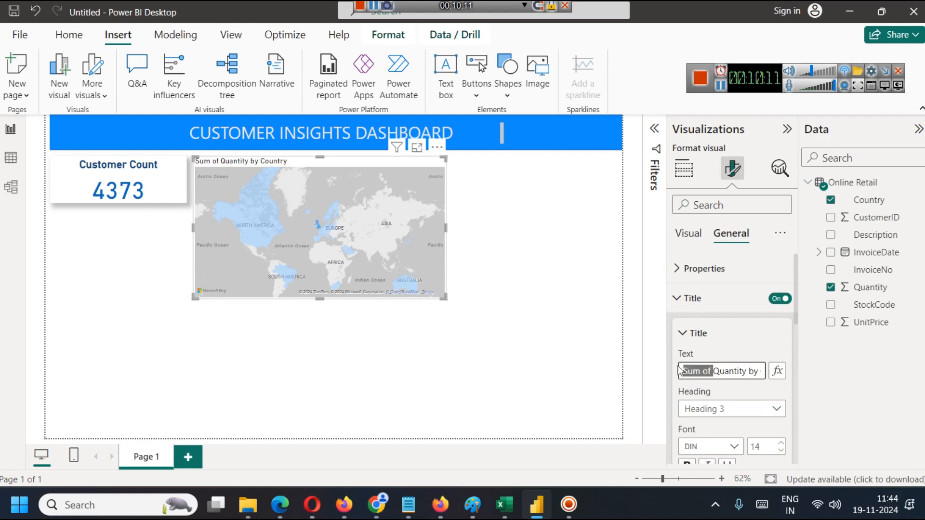
{"action": "type", "text": "Total"}
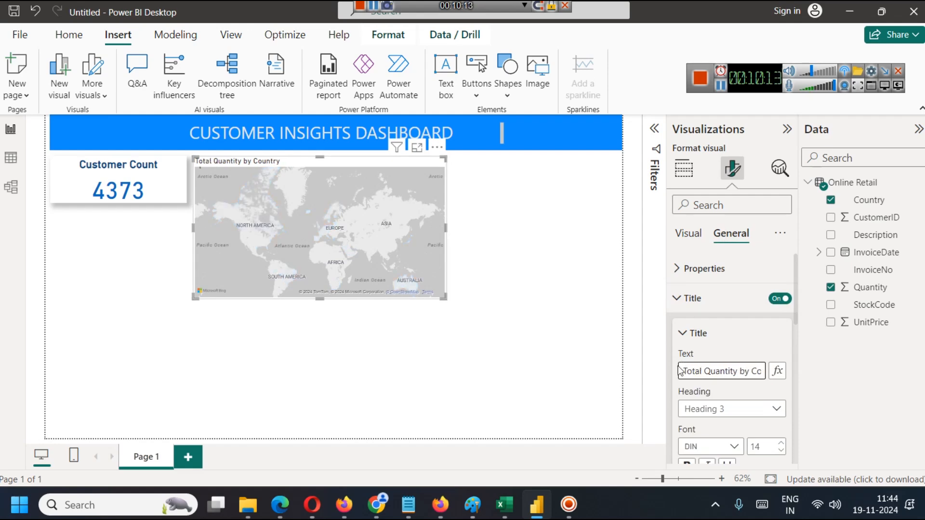
Increase the map title's font size to 20.
{"action": "scroll", "coordinate": [747, 369], "scroll_direction": "down", "scroll_amount": 2}
{"action": "left_click", "coordinate": [782, 371]}
{"action": "left_click", "coordinate": [781, 370]}
{"action": "left_click", "coordinate": [782, 370]}
{"action": "left_click", "coordinate": [783, 370]}
{"action": "left_click", "coordinate": [782, 371]}
{"action": "left_click", "coordinate": [781, 370]}
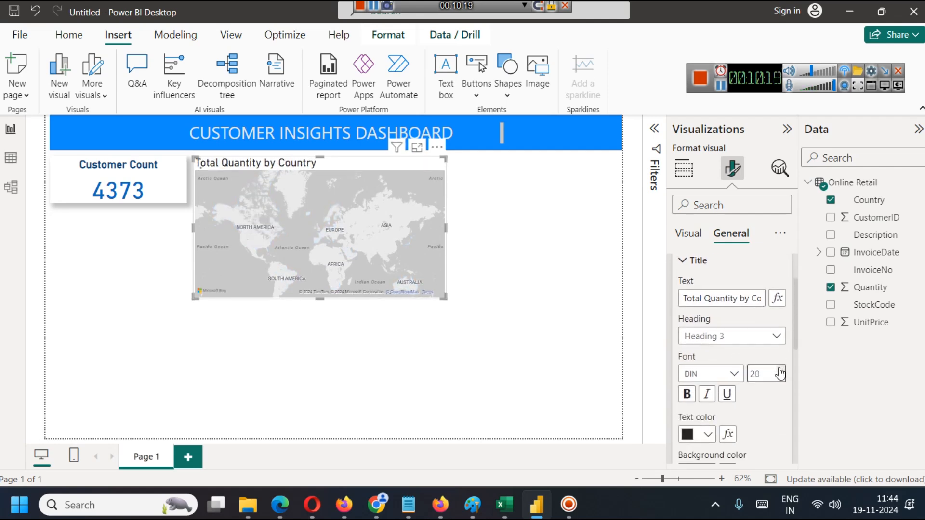
Color the map title dark blue and center it horizontally.
{"action": "scroll", "coordinate": [742, 384], "scroll_direction": "down", "scroll_amount": 4}
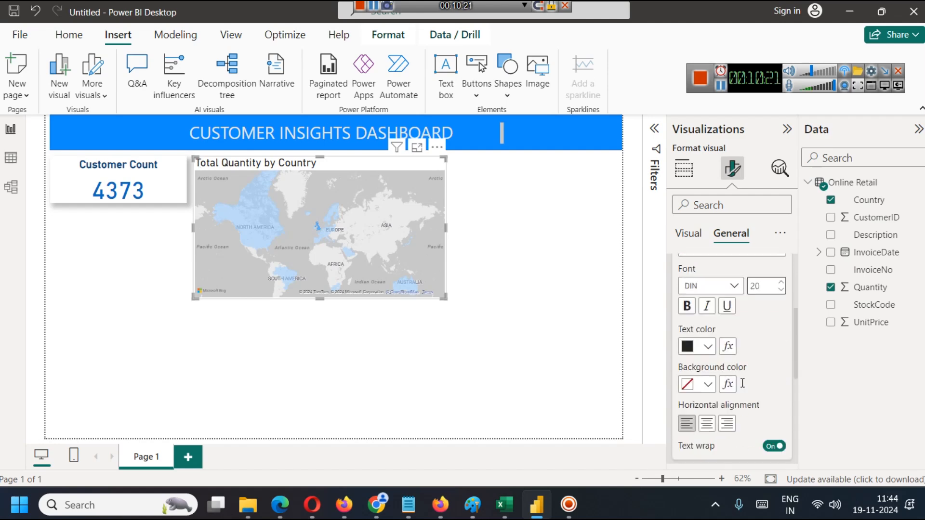
{"action": "left_click", "coordinate": [708, 288]}
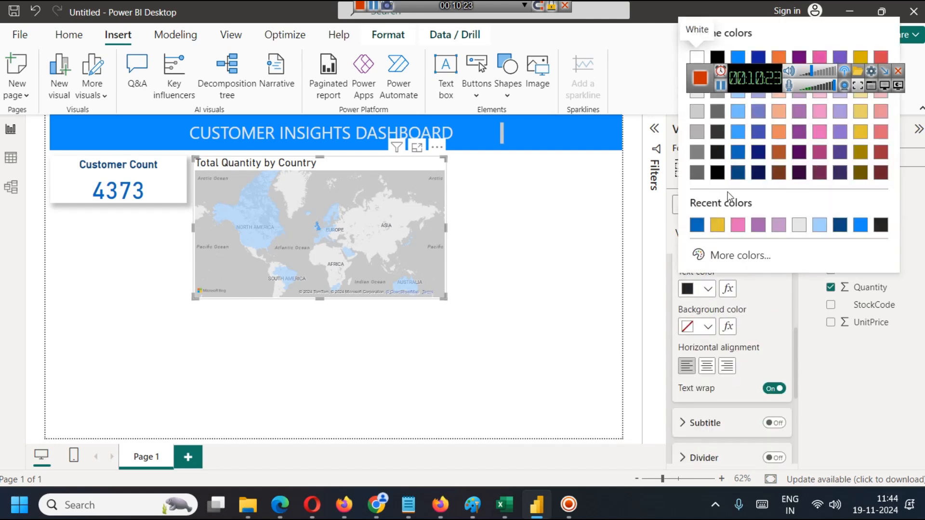
{"action": "left_click", "coordinate": [741, 181]}
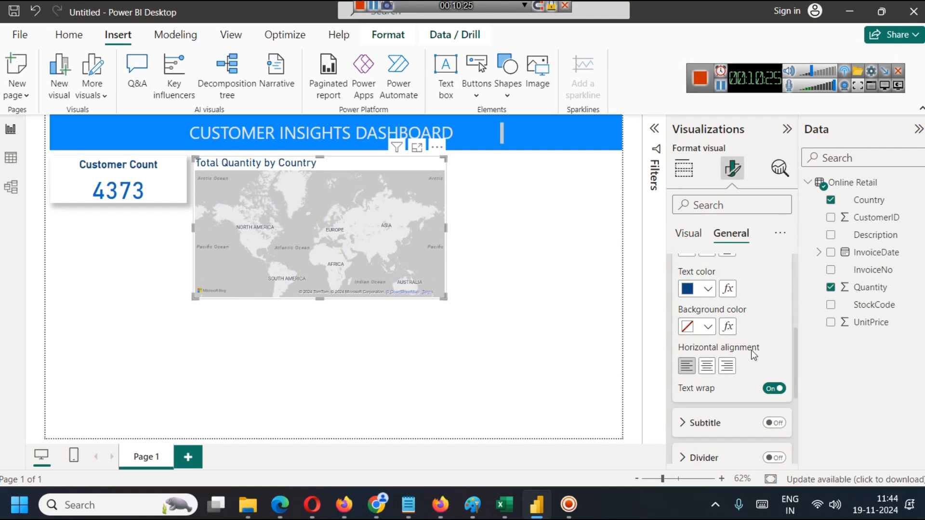
{"action": "left_click", "coordinate": [709, 367]}
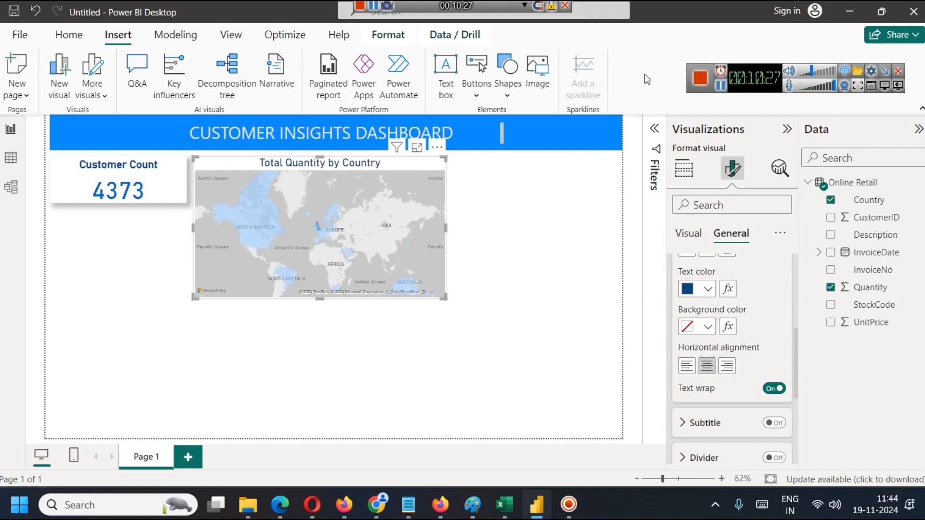
{"action": "left_click", "coordinate": [721, 85]}
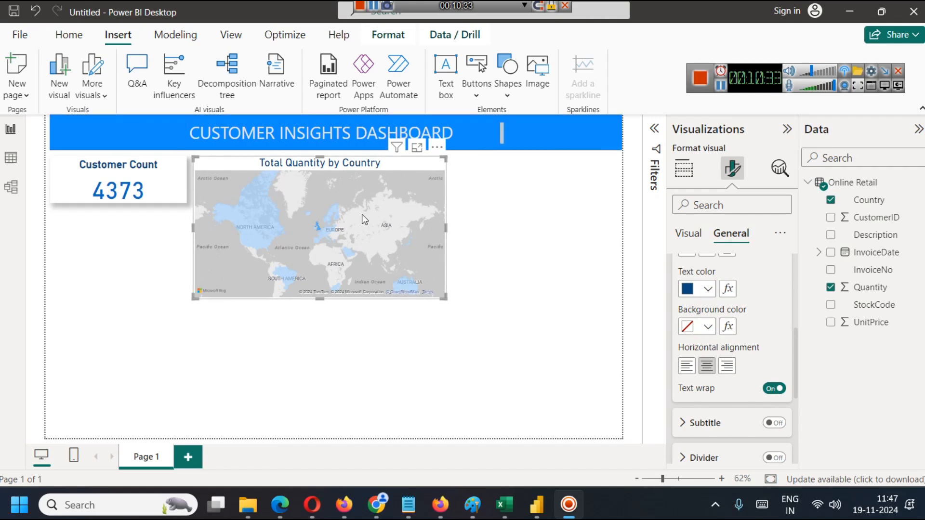
Remove Sum of Quantity from the map's tooltips.
{"action": "scroll", "coordinate": [745, 307], "scroll_direction": "up", "scroll_amount": 5}
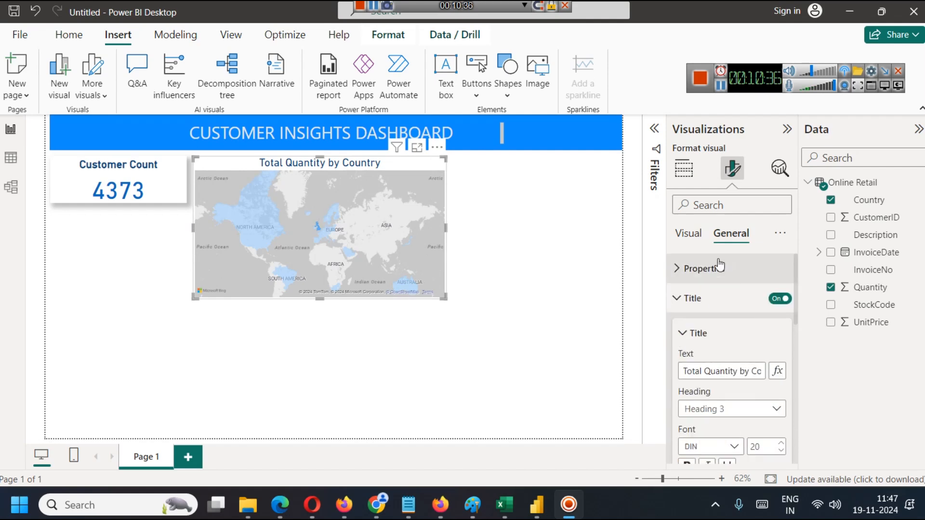
{"action": "left_click", "coordinate": [697, 234]}
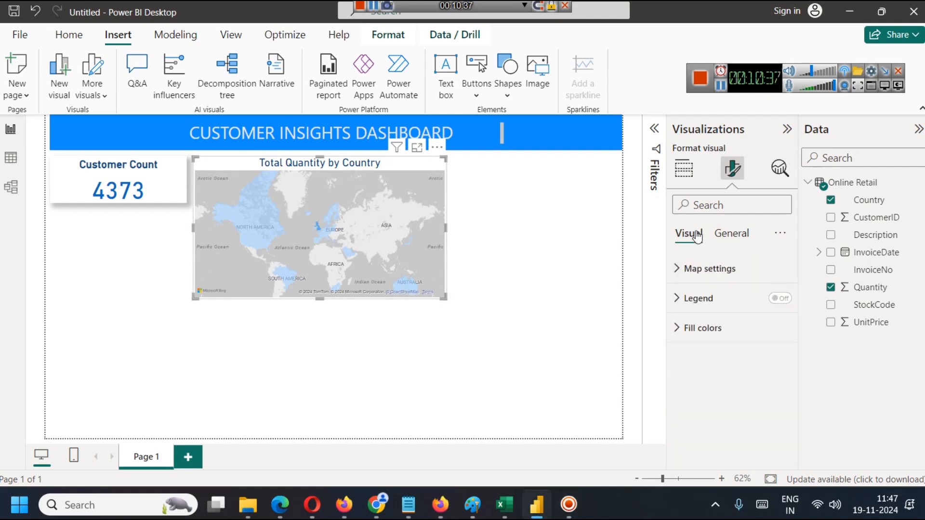
{"action": "left_click", "coordinate": [684, 169]}
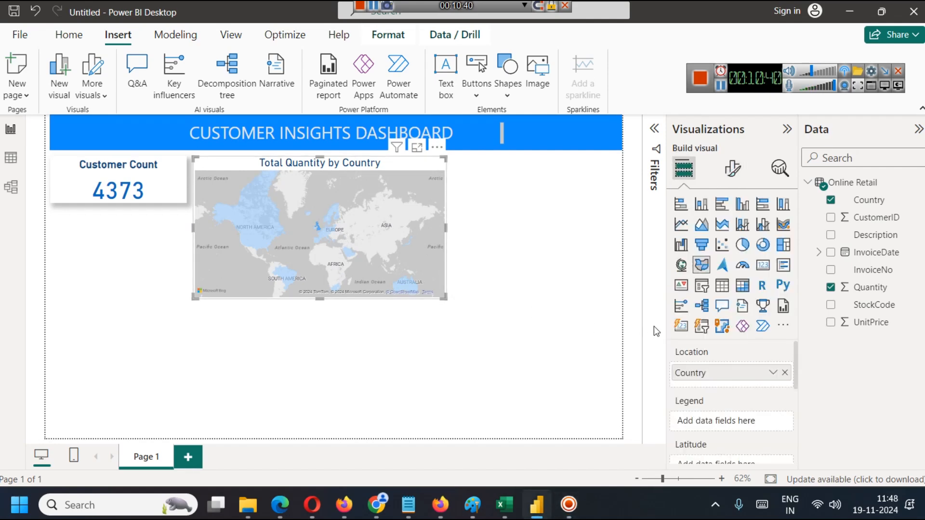
{"action": "scroll", "coordinate": [737, 396], "scroll_direction": "down", "scroll_amount": 3}
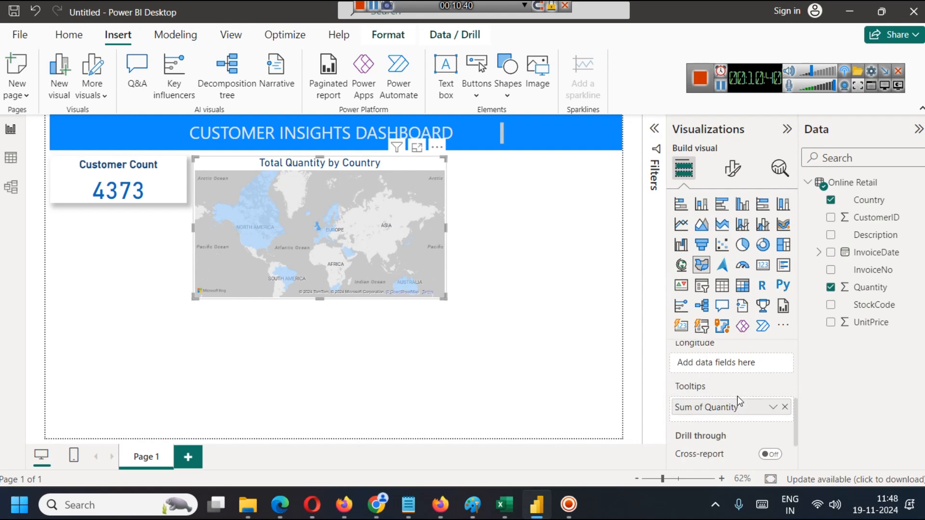
{"action": "left_click", "coordinate": [776, 409]}
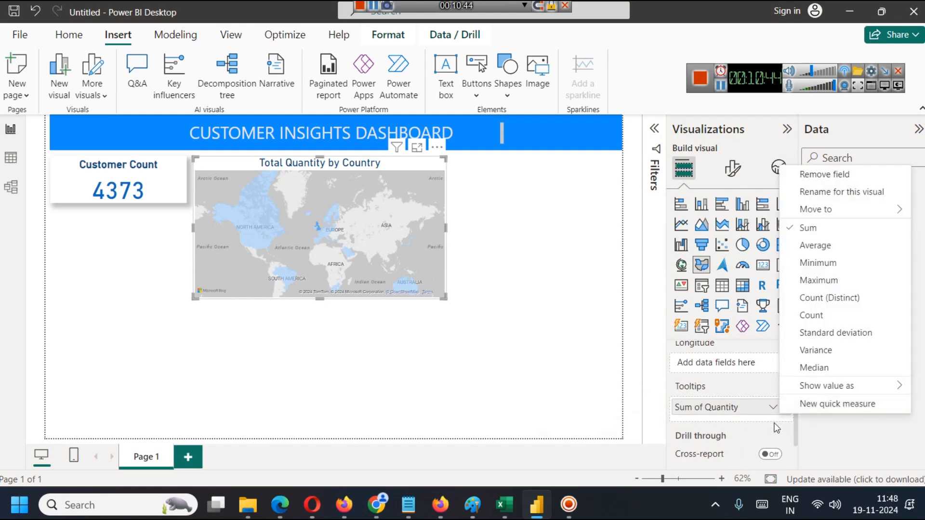
{"action": "left_click", "coordinate": [779, 409]}
{"action": "left_click", "coordinate": [787, 409]}
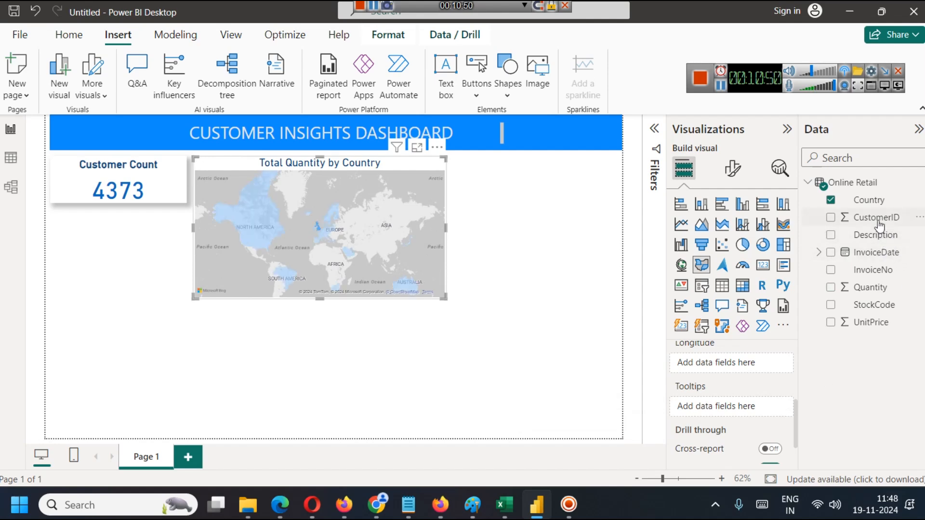
Add CustomerID to the map's tooltips with Count (Distinct) aggregation and inspect the tooltips of several countries.
{"action": "left_click_drag", "start_coordinate": [878, 219], "coordinate": [759, 410]}
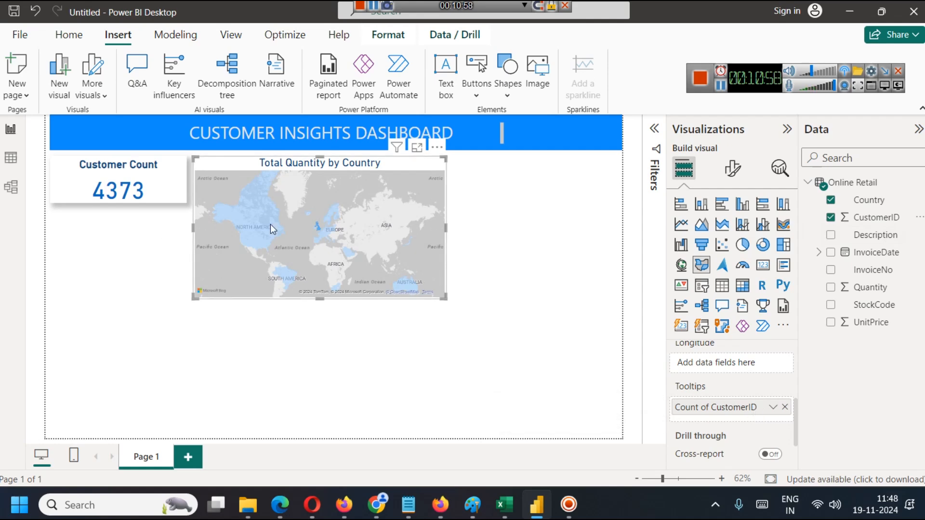
{"action": "mouse_move", "coordinate": [317, 230]}
{"action": "left_click", "coordinate": [774, 407]}
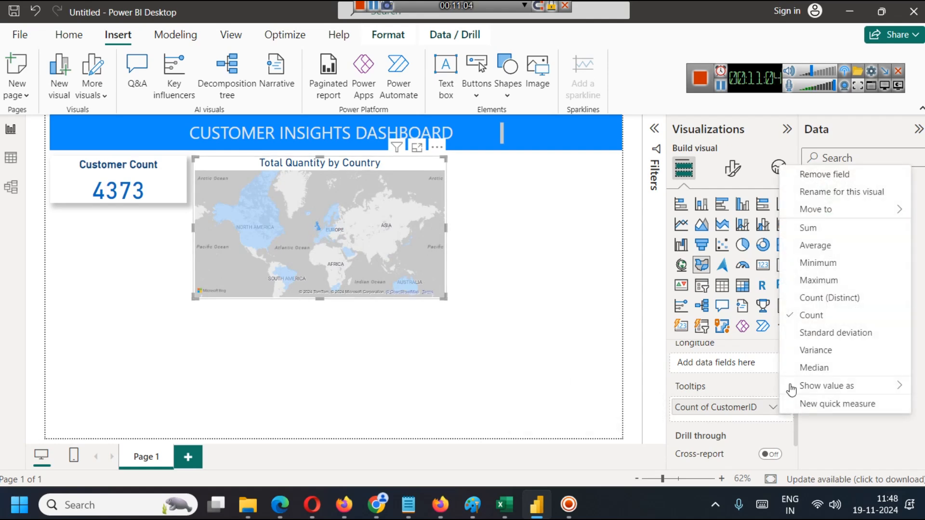
{"action": "left_click", "coordinate": [804, 299]}
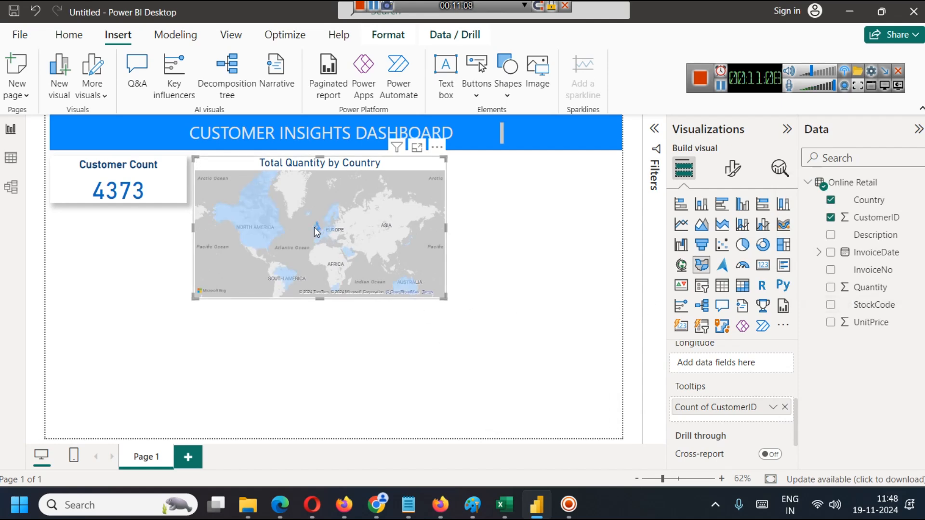
{"action": "mouse_move", "coordinate": [320, 229]}
{"action": "mouse_move", "coordinate": [253, 241]}
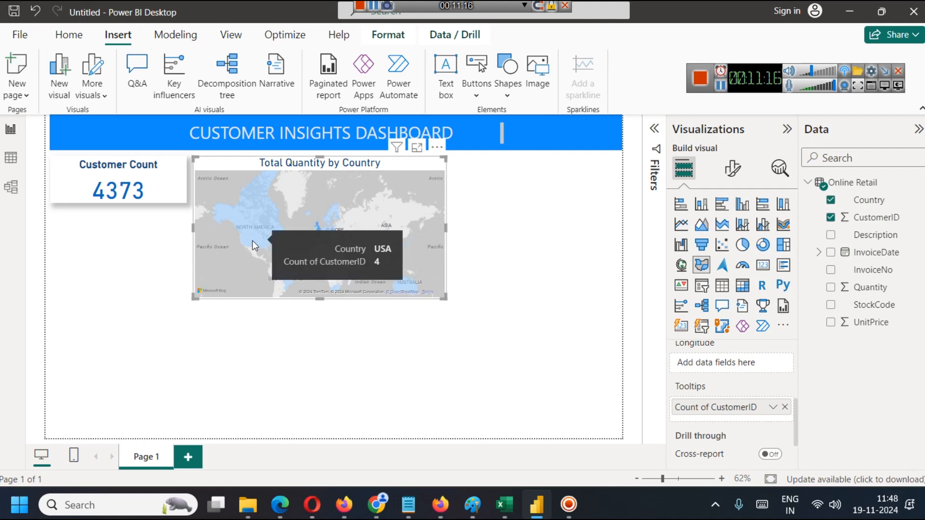
{"action": "mouse_move", "coordinate": [283, 276]}
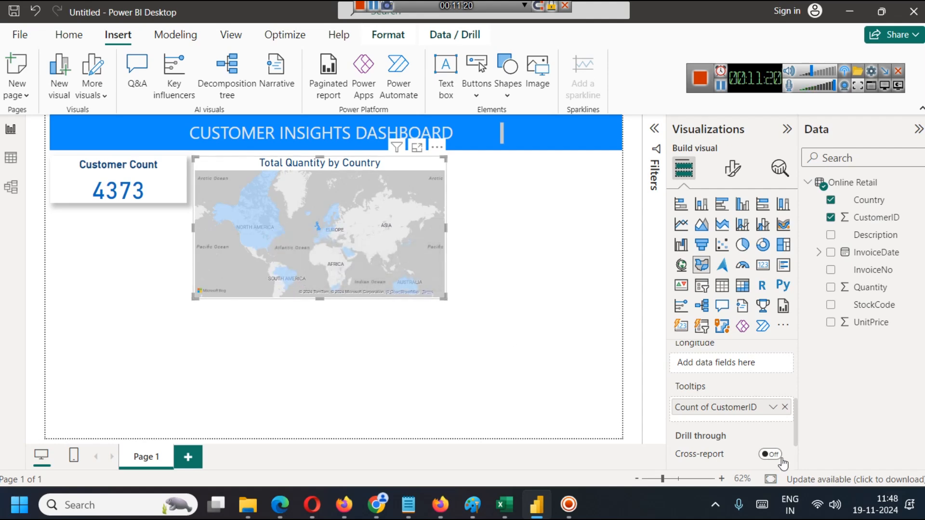
{"action": "scroll", "coordinate": [759, 424], "scroll_direction": "down", "scroll_amount": 1}
{"action": "scroll", "coordinate": [756, 418], "scroll_direction": "up", "scroll_amount": 2}
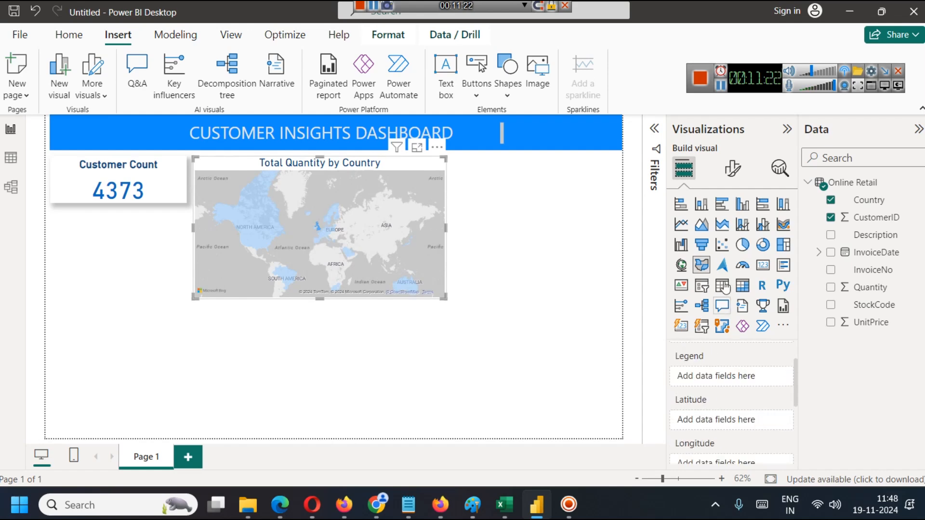
Switch to the Online Retail workbook in Excel and examine the Quantity and UnitPrice columns.
{"action": "left_click", "coordinate": [720, 87]}
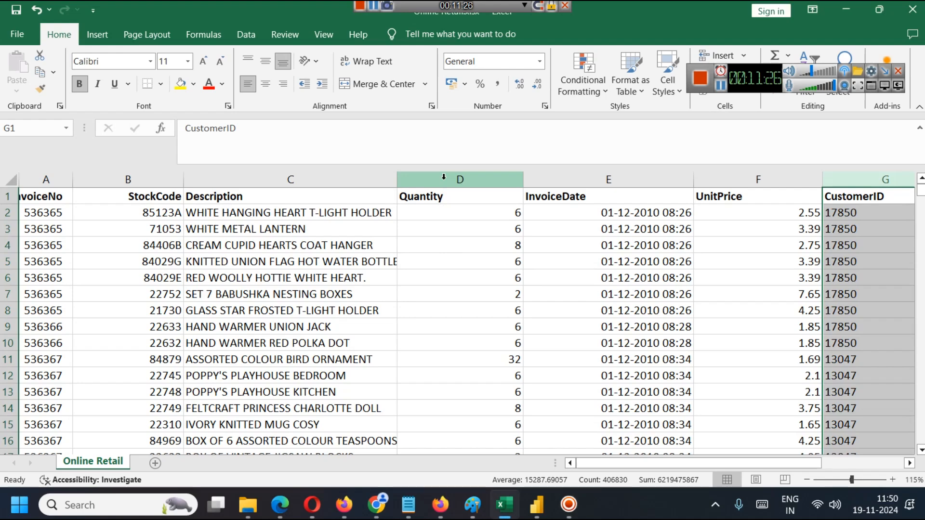
{"action": "left_click", "coordinate": [444, 177]}
{"action": "left_click", "coordinate": [777, 177]}
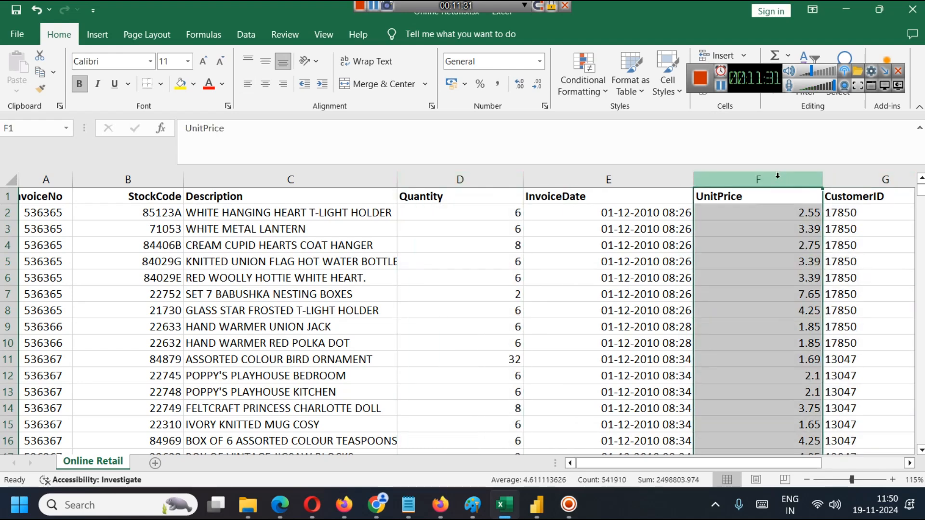
Switch back to Power BI Desktop and create a new measure named Revenue.
{"action": "left_click", "coordinate": [536, 504]}
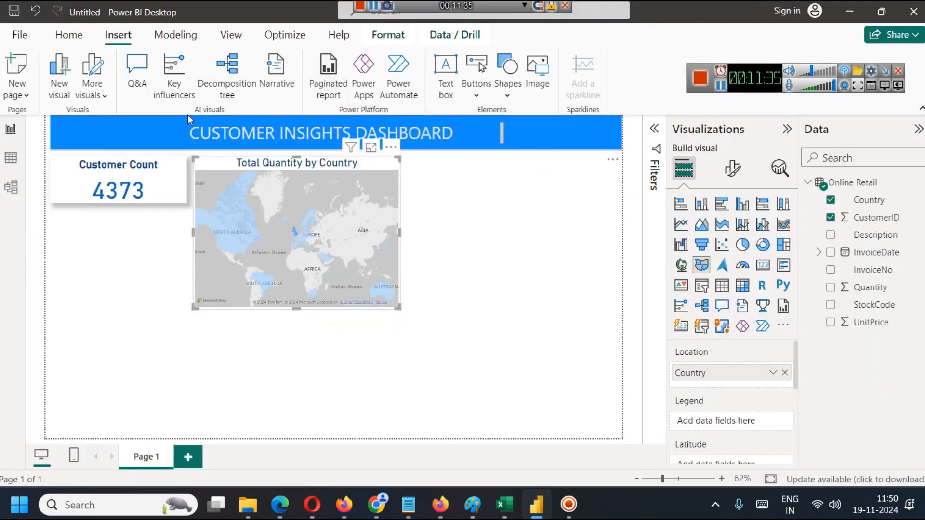
{"action": "left_click", "coordinate": [188, 36]}
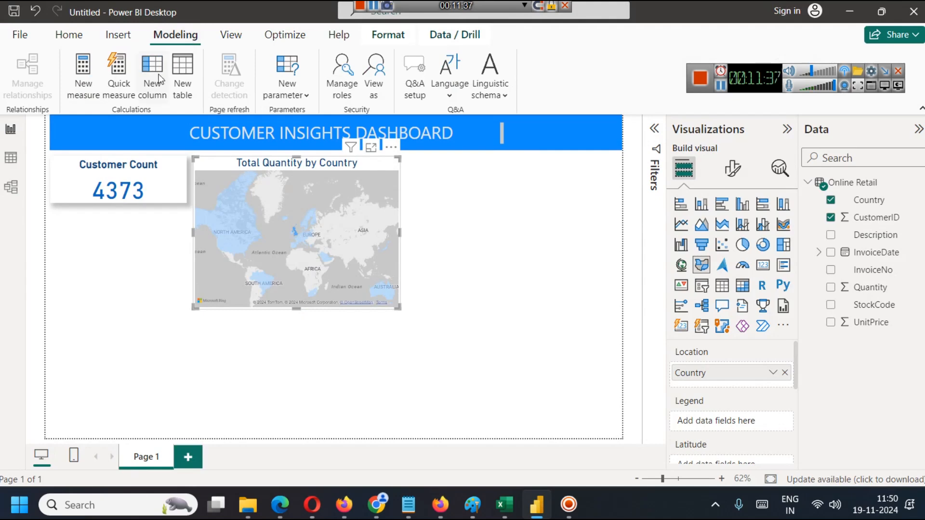
{"action": "left_click", "coordinate": [87, 82]}
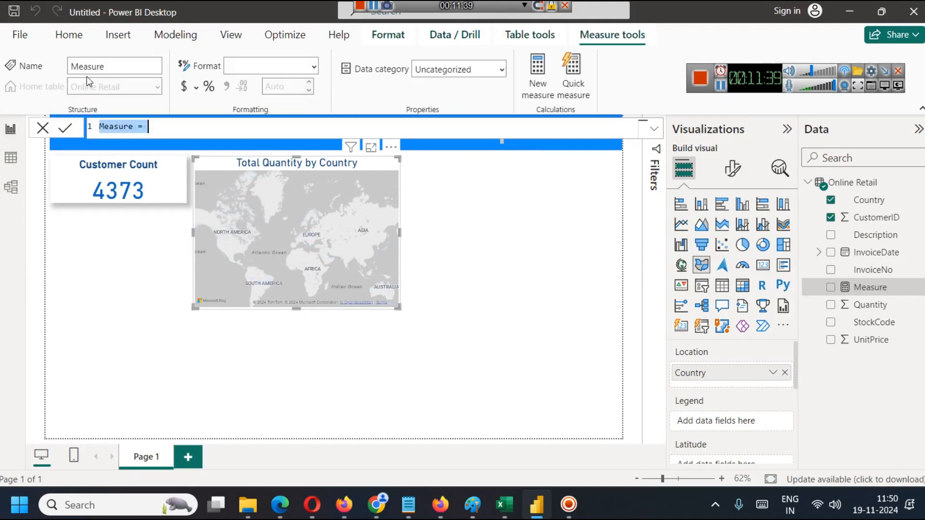
{"action": "double_click", "coordinate": [119, 124]}
{"action": "type", "text": "Reven"}
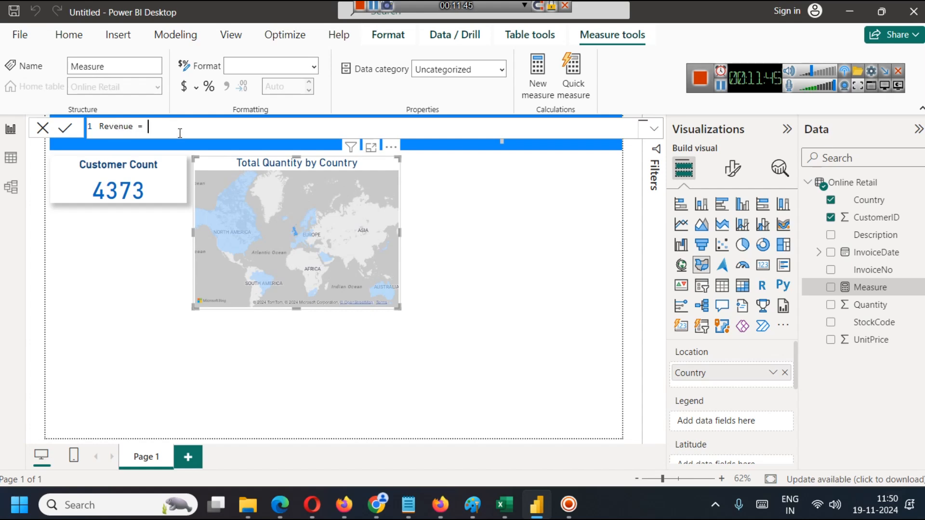
{"action": "type", "text": "Q"}
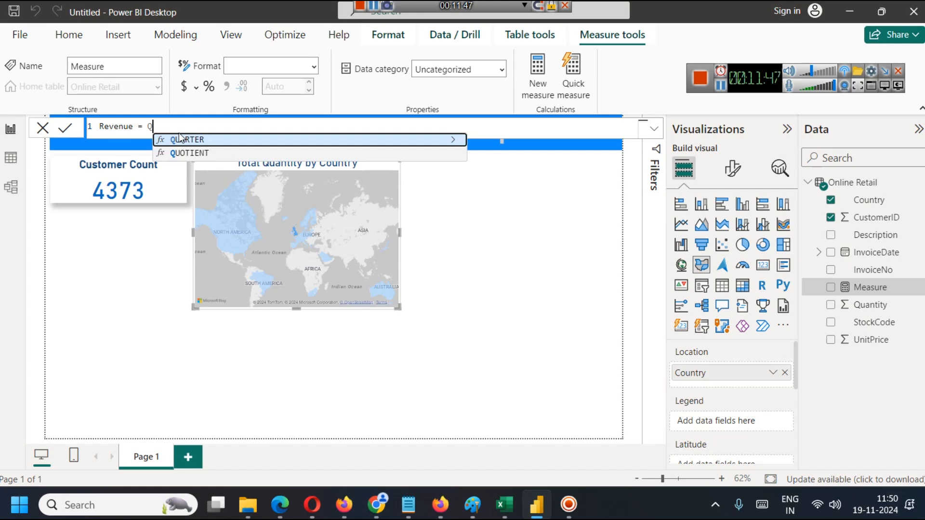
{"action": "type", "text": "uan"}
{"action": "key", "text": "BackSpace"}
{"action": "key", "text": "BackSpace"}
{"action": "key", "text": "BackSpace"}
{"action": "key", "text": "BackSpace"}
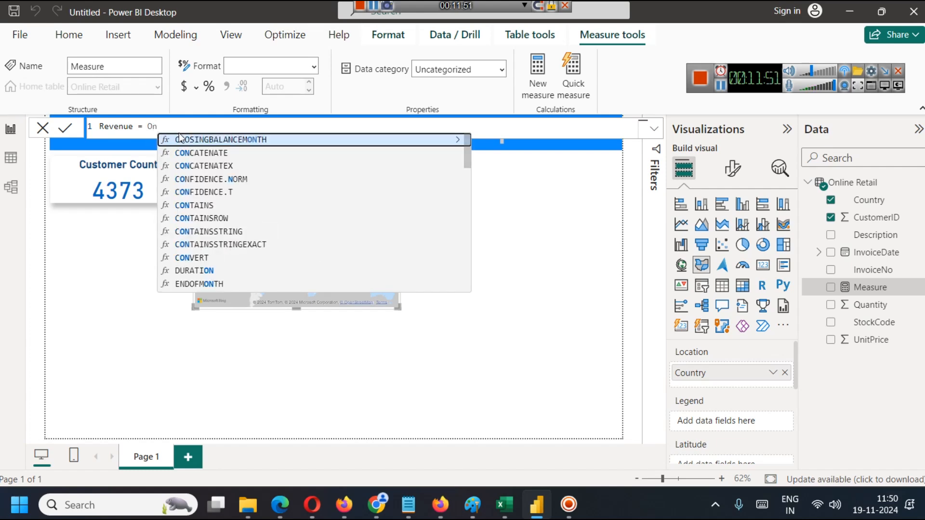
{"action": "type", "text": "li"}
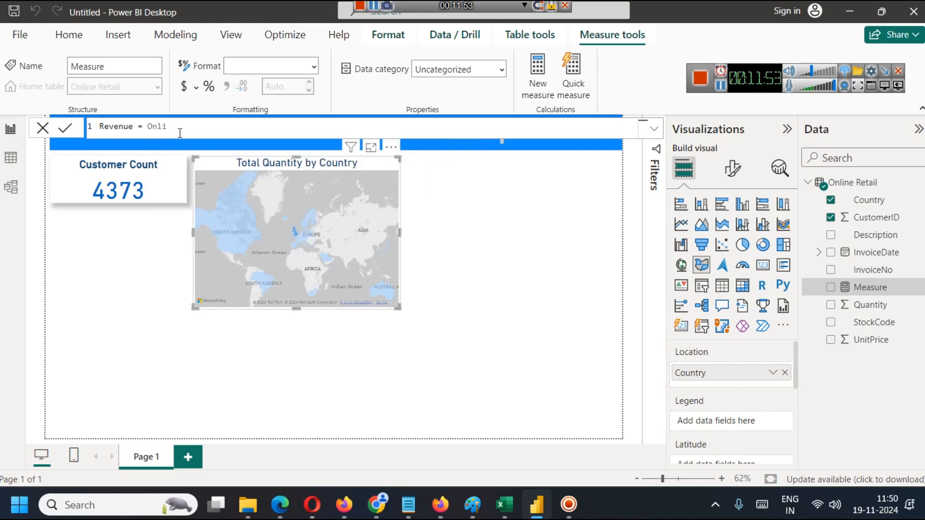
{"action": "left_click", "coordinate": [721, 89]}
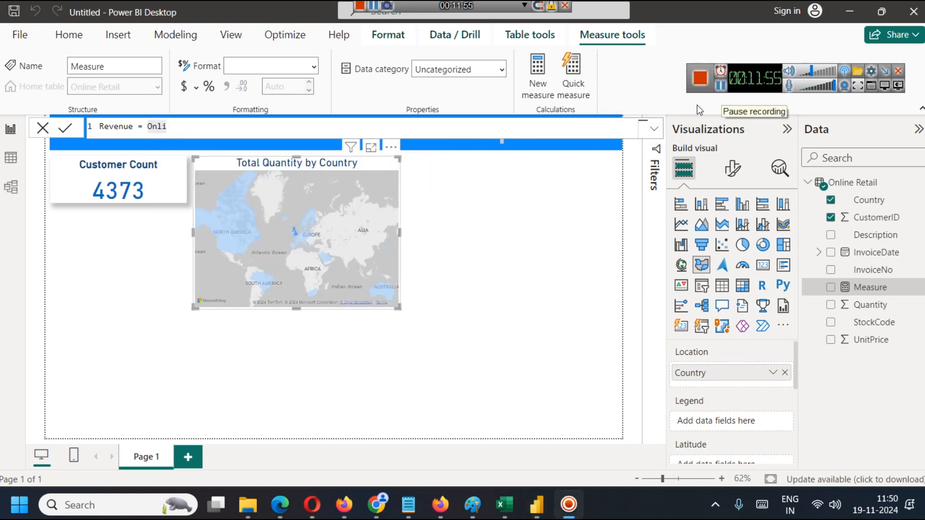
Start the Revenue formula with SUM('Online Retail'[Quantity] followed by a multiplication sign, replacing the partial table name.
{"action": "double_click", "coordinate": [159, 127]}
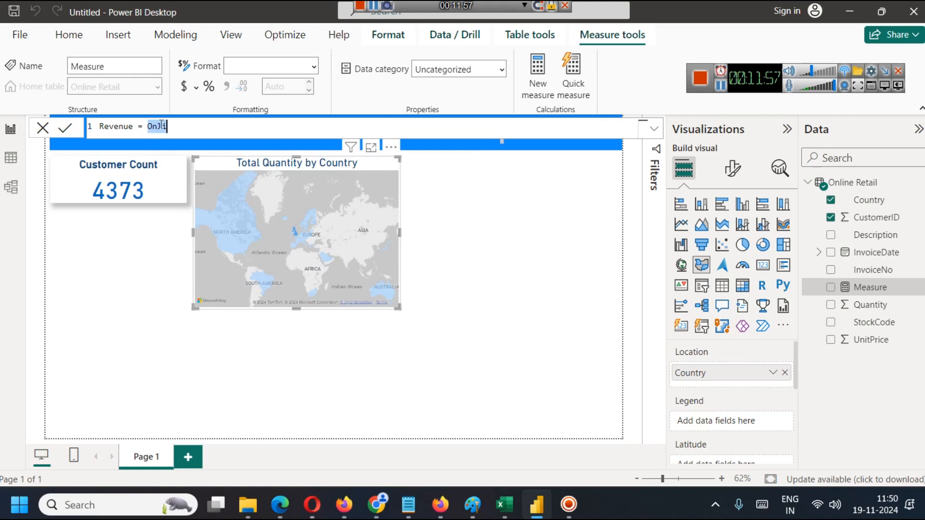
{"action": "type", "text": "SUM"}
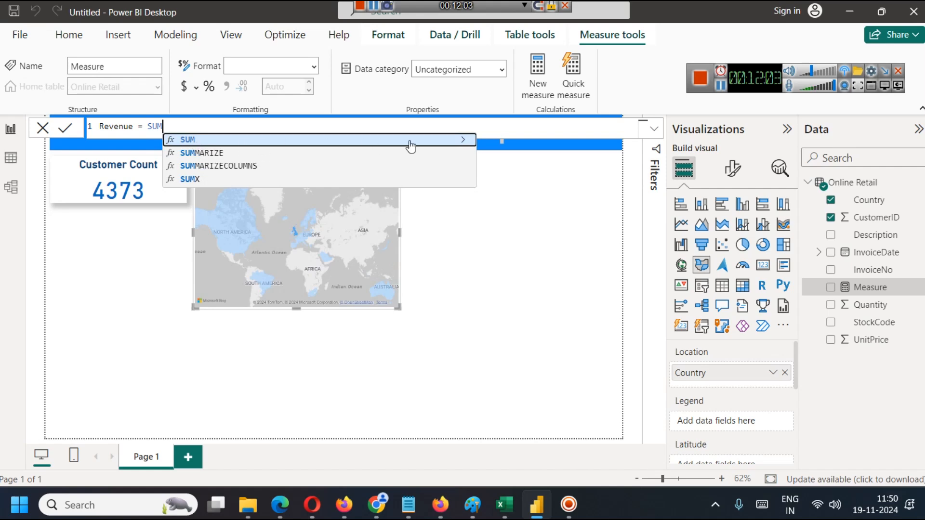
{"action": "left_click", "coordinate": [463, 141]}
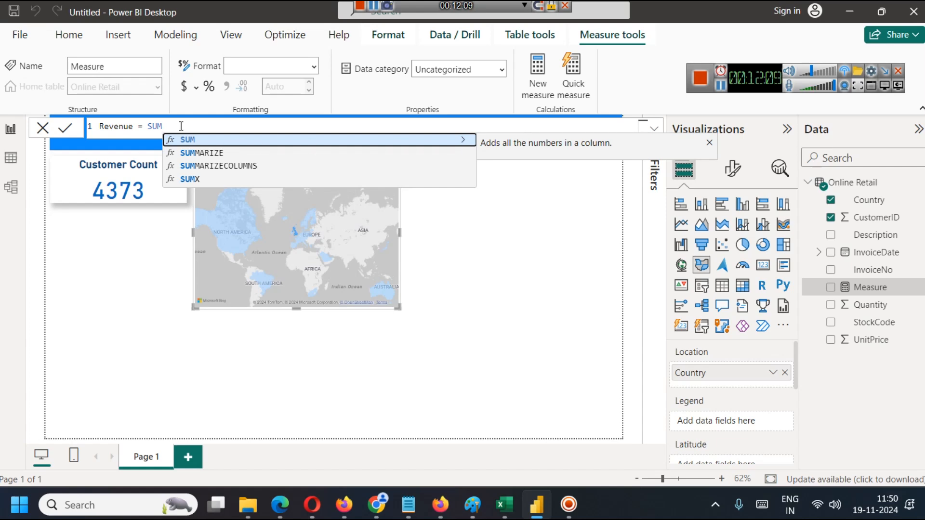
{"action": "type", "text": "("}
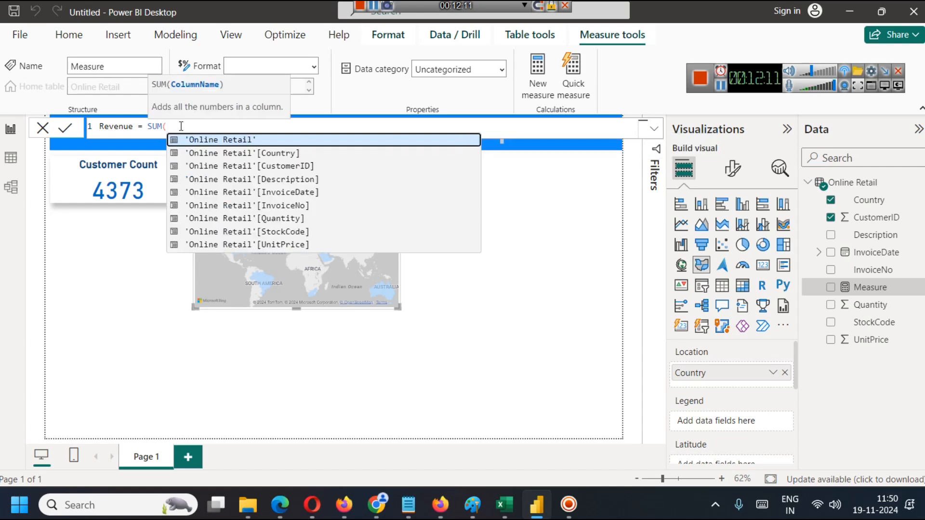
{"action": "left_click", "coordinate": [281, 215]}
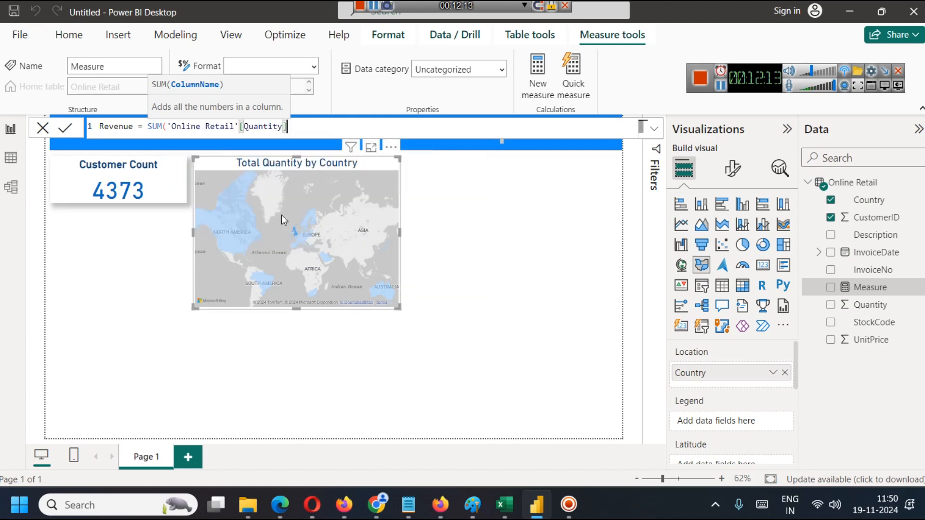
{"action": "type", "text": "*"}
Complete the multiplication with a copied column reference changed to 'Online Retail'[UnitPrice], and close the parenthesis.
{"action": "left_click_drag", "start_coordinate": [287, 126], "coordinate": [164, 126]}
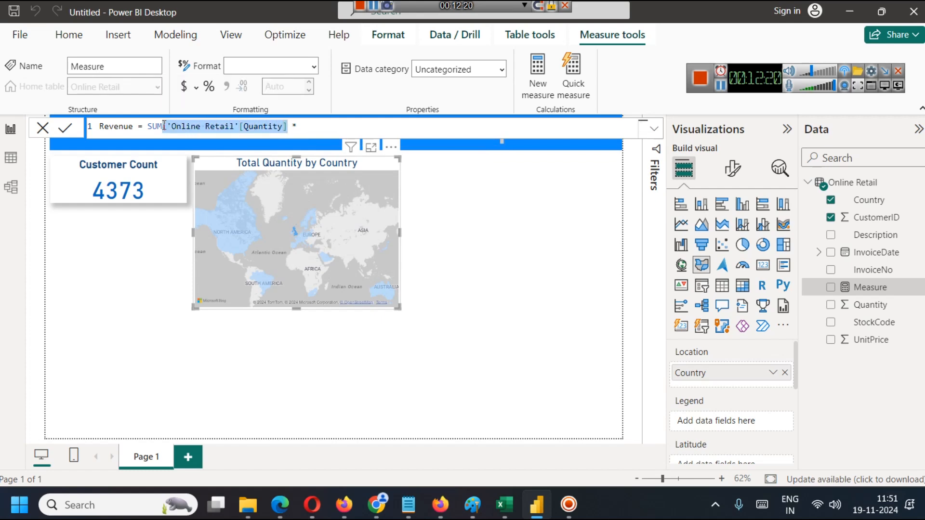
{"action": "key", "text": "ctrl+c"}
{"action": "left_click", "coordinate": [304, 126]}
{"action": "key", "text": "ctrl+v"}
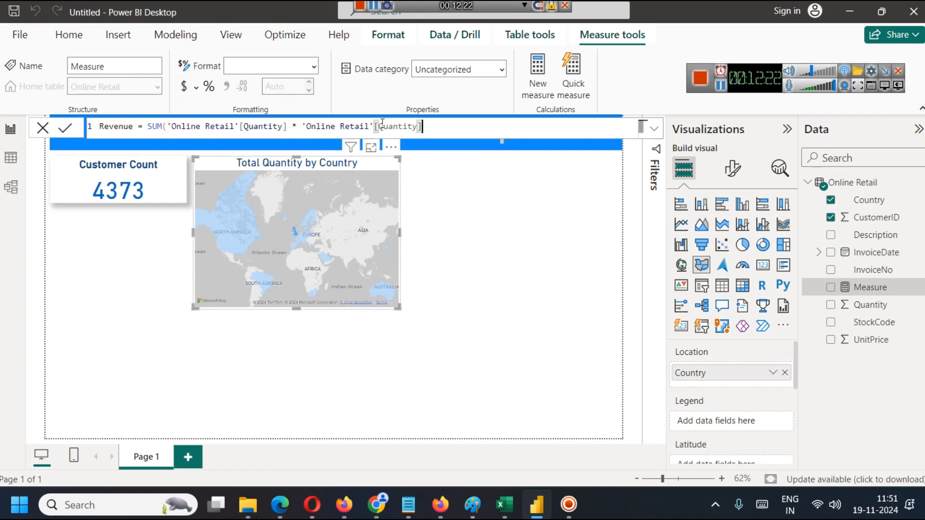
{"action": "double_click", "coordinate": [393, 127]}
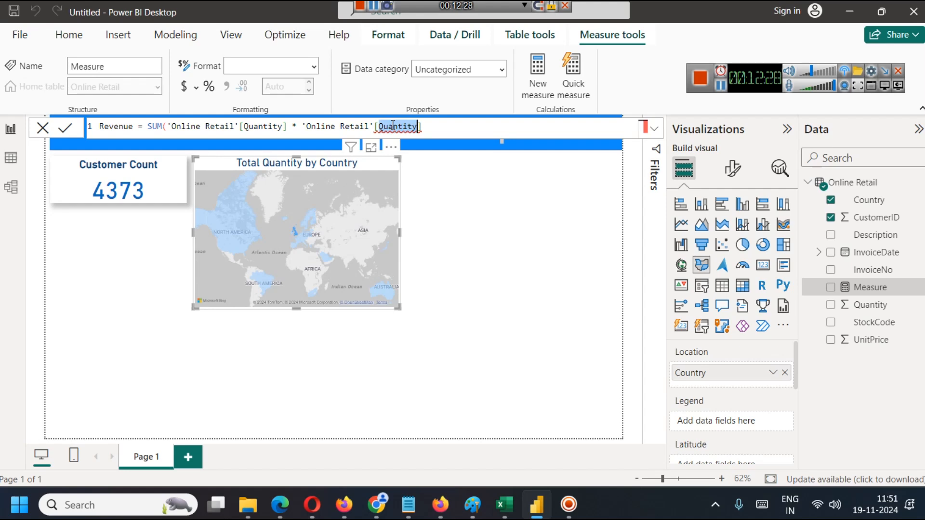
{"action": "type", "text": "Unit"}
{"action": "type", "text": "Price"}
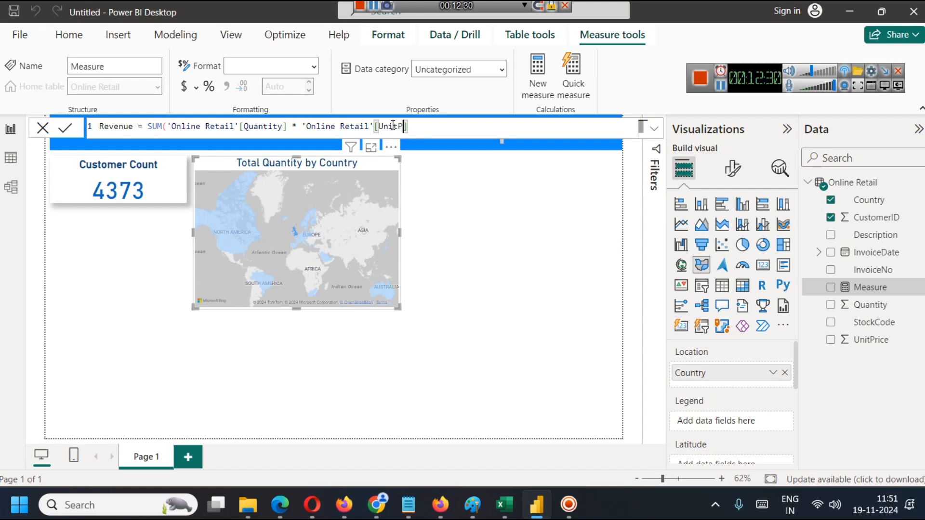
{"action": "left_click", "coordinate": [461, 123]}
{"action": "type", "text": ")"}
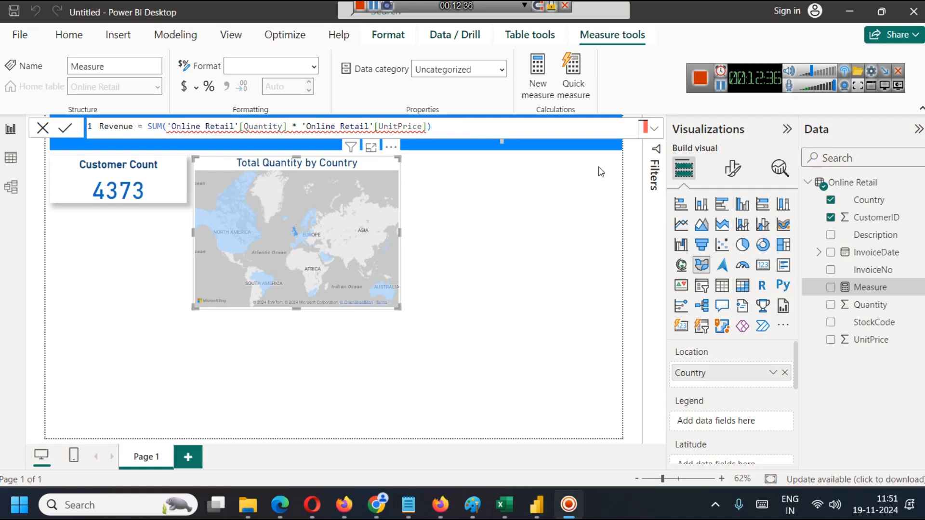
Rewrite the Revenue formula as SUM('Online Retail'[Quantity]) * SUM('Online Retail'[UnitPrice]) and commit the measure.
{"action": "mouse_move", "coordinate": [292, 131]}
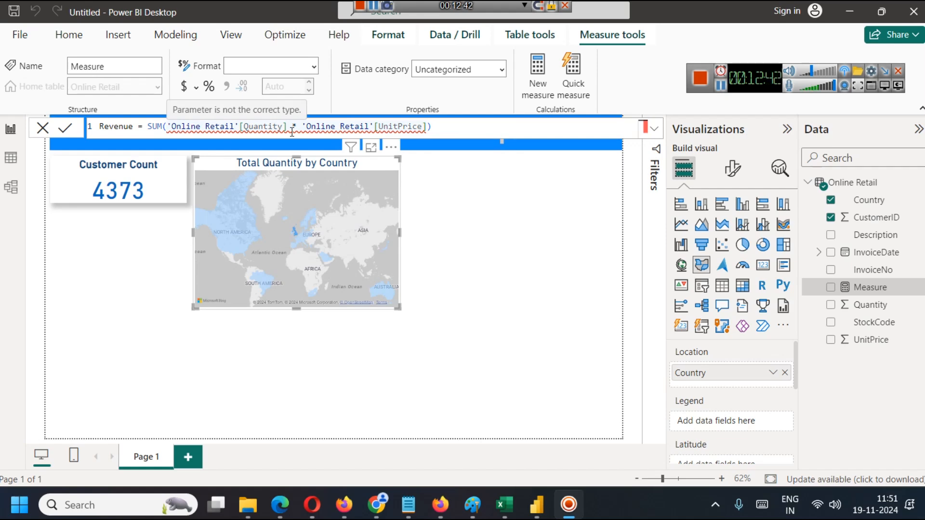
{"action": "left_click", "coordinate": [289, 127]}
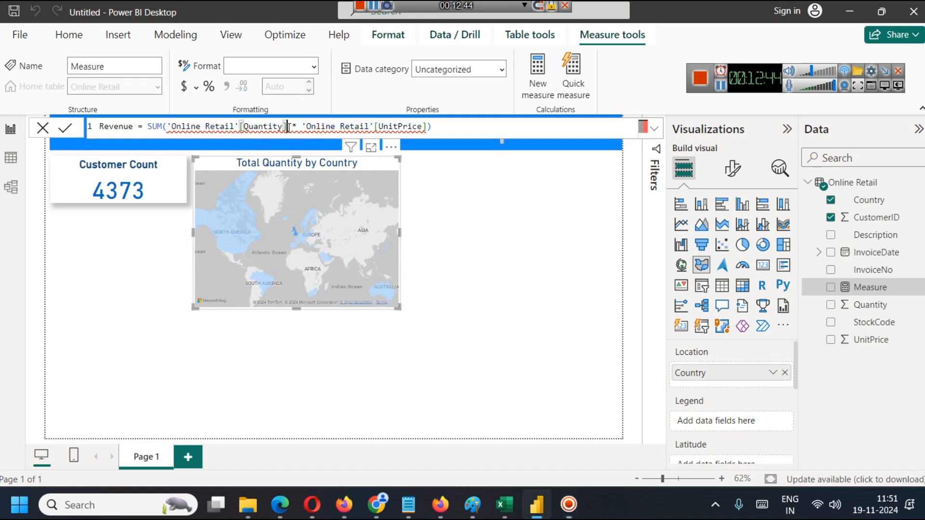
{"action": "type", "text": ")"}
{"action": "key", "text": "Right"}
{"action": "key", "text": "Right"}
{"action": "key", "text": "Right"}
{"action": "type", "text": "SUM"}
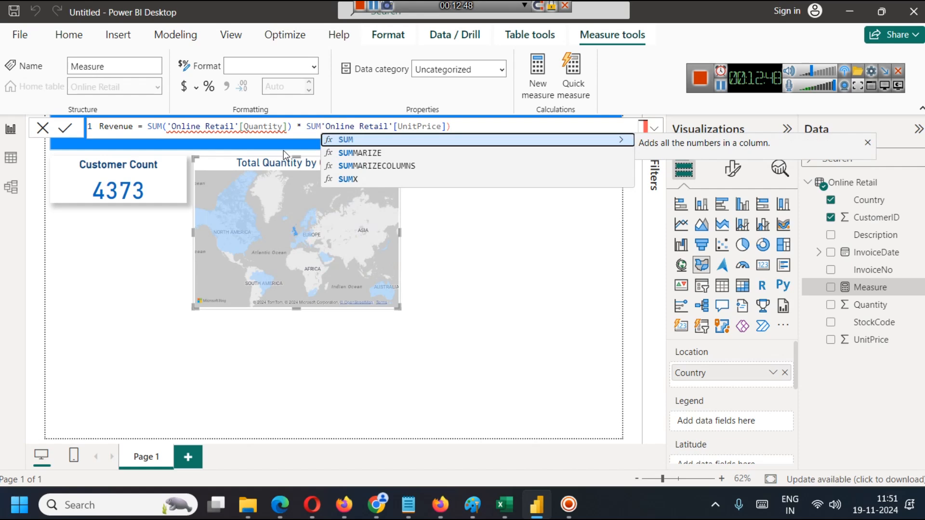
{"action": "type", "text": "("}
{"action": "key", "text": "Right"}
{"action": "key", "text": "Right"}
{"action": "key", "text": "Right"}
{"action": "key", "text": "Right"}
{"action": "key", "text": "Right"}
{"action": "key", "text": "Right"}
{"action": "key", "text": "Right"}
{"action": "key", "text": "Right"}
{"action": "key", "text": "Right"}
{"action": "key", "text": "Right"}
{"action": "key", "text": "Right"}
{"action": "key", "text": "Right"}
{"action": "key", "text": "Right"}
{"action": "key", "text": "Right"}
{"action": "key", "text": "Right"}
{"action": "key", "text": "Right"}
{"action": "key", "text": "Right"}
{"action": "key", "text": "Right"}
{"action": "key", "text": "Right"}
{"action": "key", "text": "Right"}
{"action": "key", "text": "Right"}
{"action": "key", "text": "Right"}
{"action": "key", "text": "Right"}
{"action": "key", "text": "Right"}
{"action": "key", "text": "Right"}
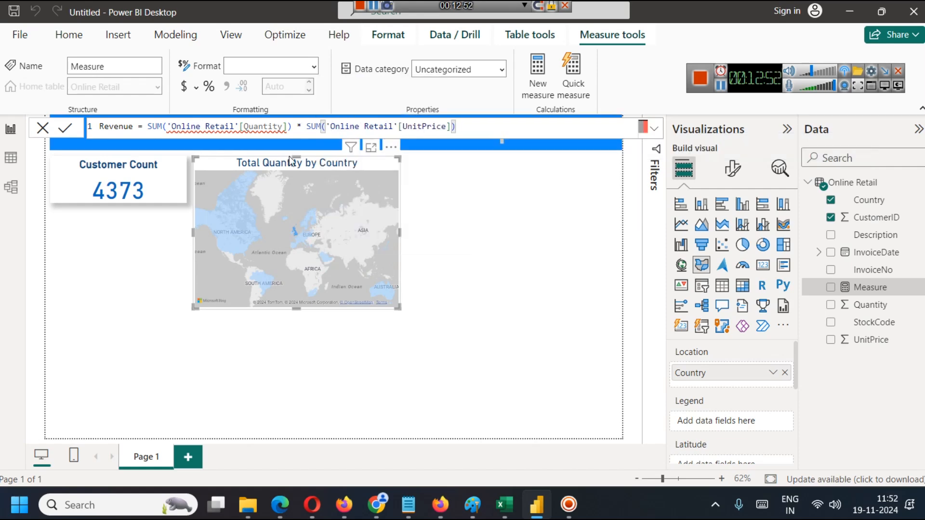
{"action": "key", "text": "Return"}
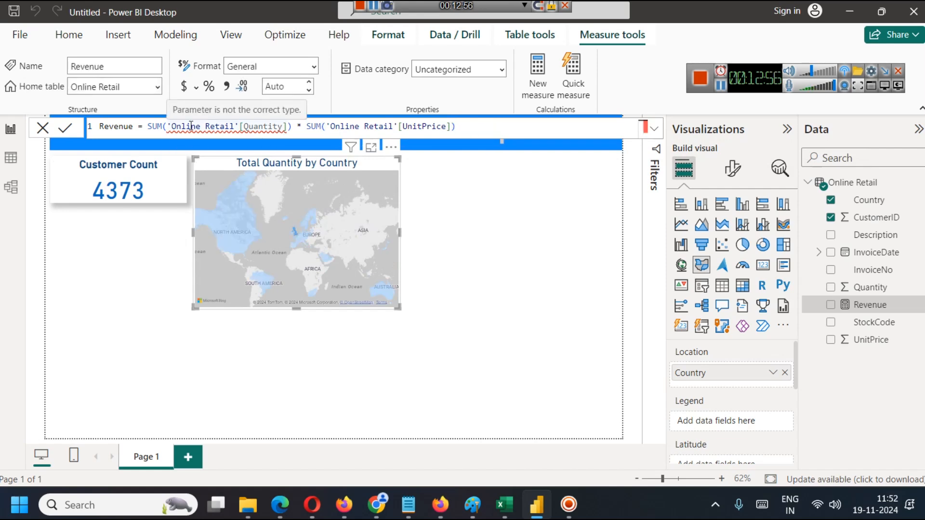
{"action": "left_click", "coordinate": [261, 128]}
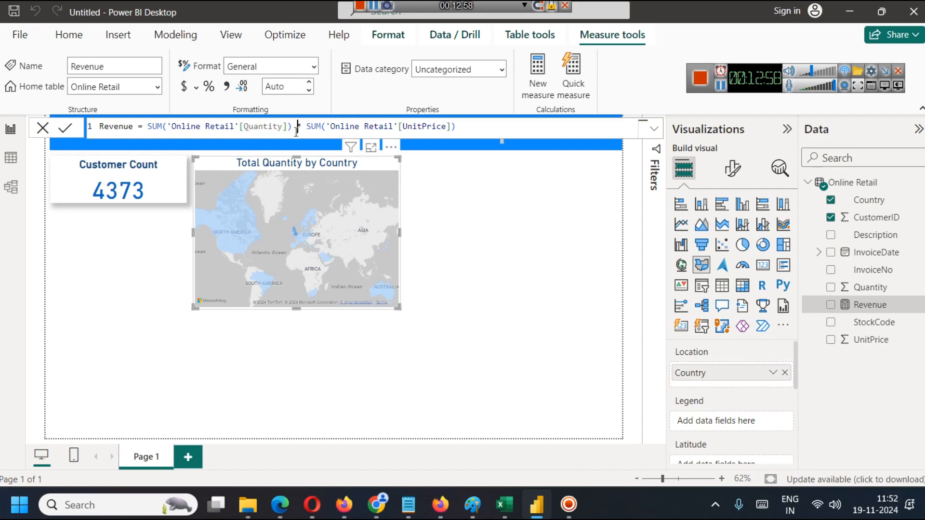
{"action": "left_click", "coordinate": [456, 127]}
{"action": "left_click", "coordinate": [68, 129]}
Rename the Revenue measure to Total Revenue in its formula and commit the change.
{"action": "left_click", "coordinate": [156, 43]}
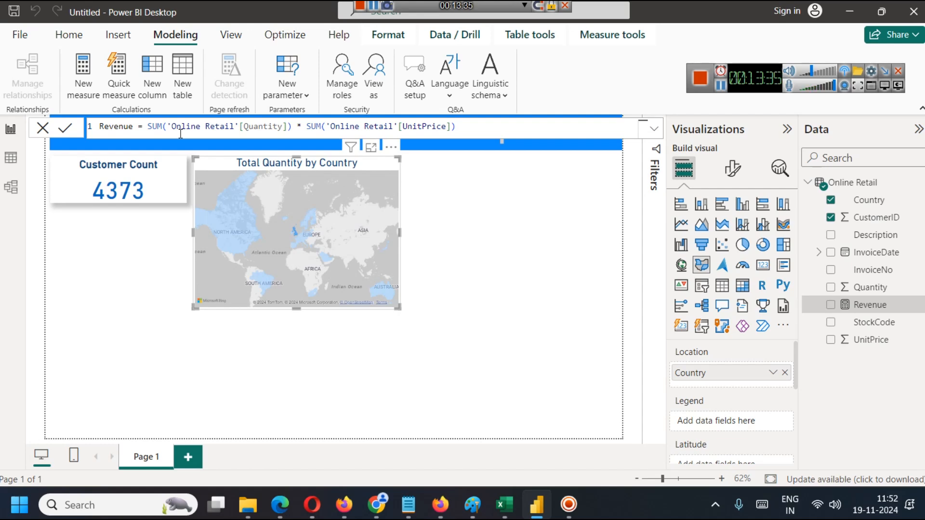
{"action": "scroll", "coordinate": [762, 405], "scroll_direction": "down", "scroll_amount": 5}
{"action": "scroll", "coordinate": [762, 400], "scroll_direction": "up", "scroll_amount": 2}
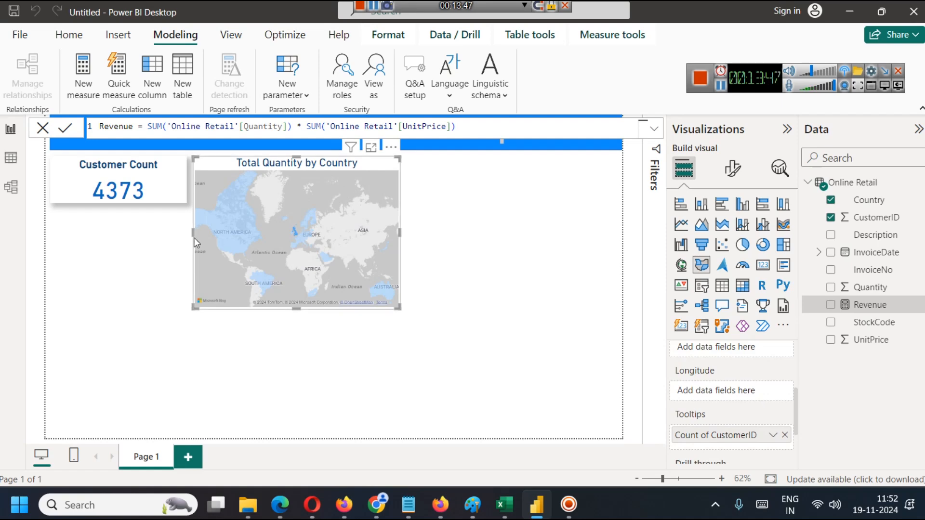
{"action": "left_click", "coordinate": [102, 126]}
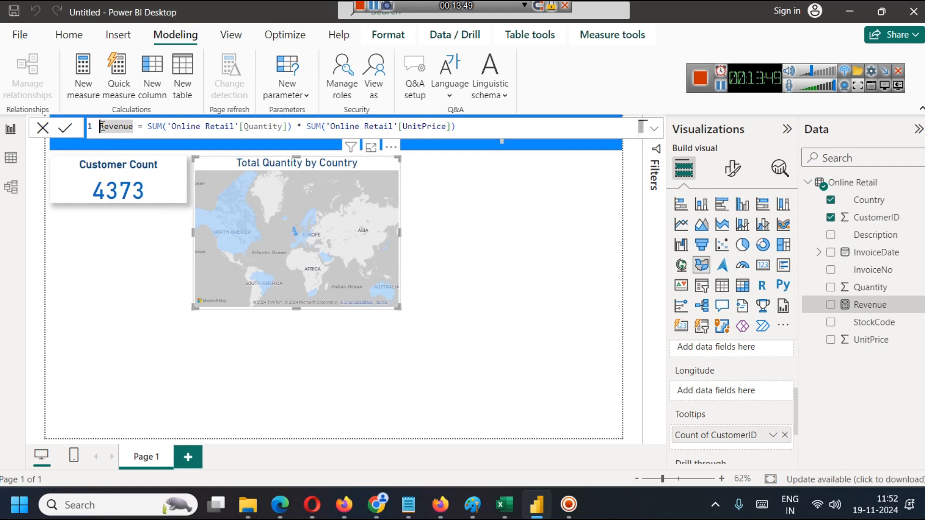
{"action": "type", "text": "Total"}
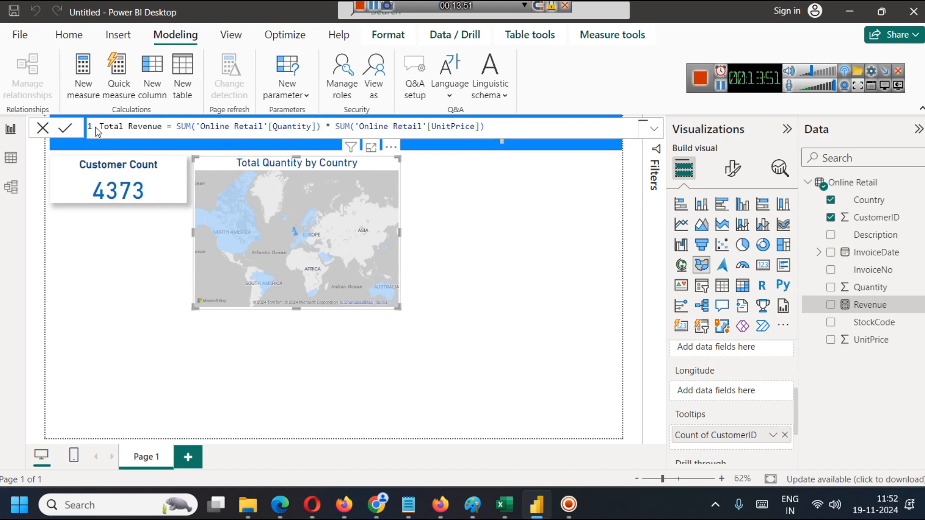
{"action": "left_click", "coordinate": [68, 129]}
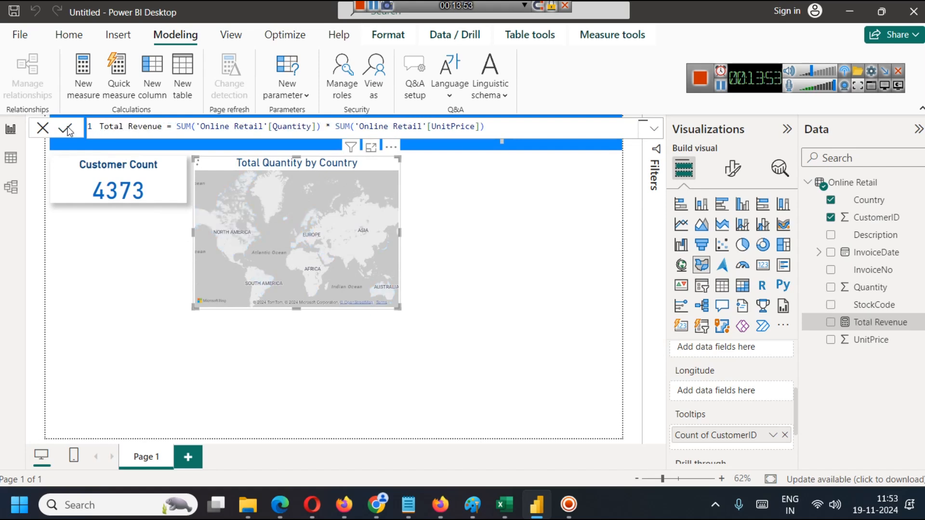
{"action": "left_click", "coordinate": [501, 228]}
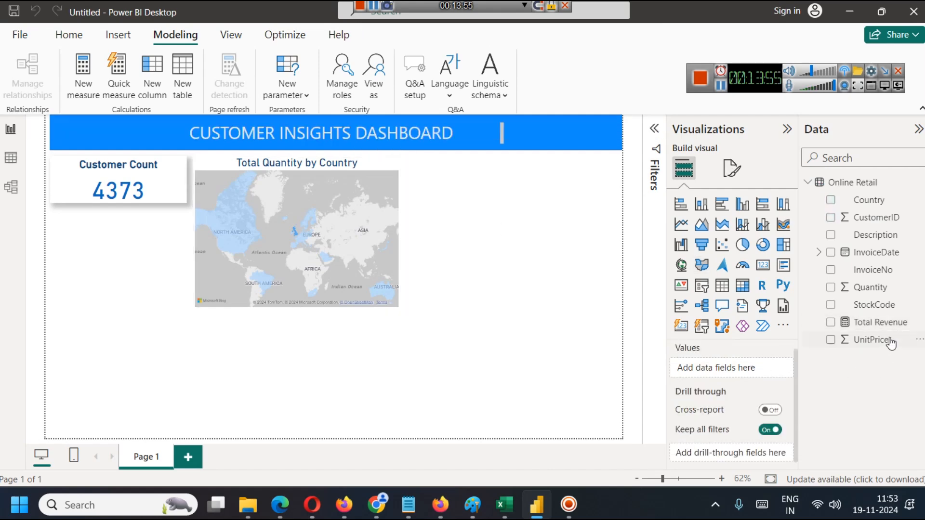
{"action": "left_click", "coordinate": [760, 268]}
{"action": "left_click", "coordinate": [160, 377]}
{"action": "key", "text": "Delete"}
Duplicate the Customer Count card, place the copy directly below the original, and select the copy.
{"action": "left_click", "coordinate": [124, 179]}
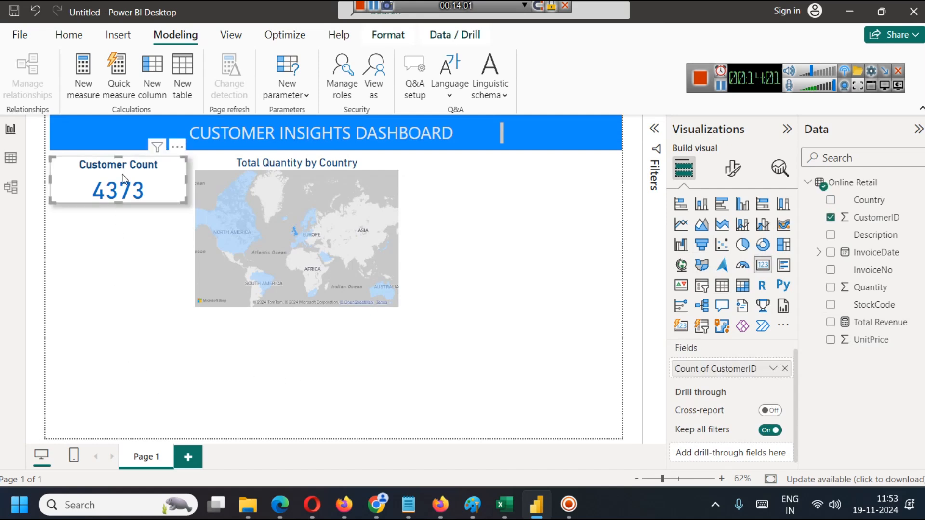
{"action": "right_click", "coordinate": [124, 180]}
{"action": "mouse_move", "coordinate": [142, 217]}
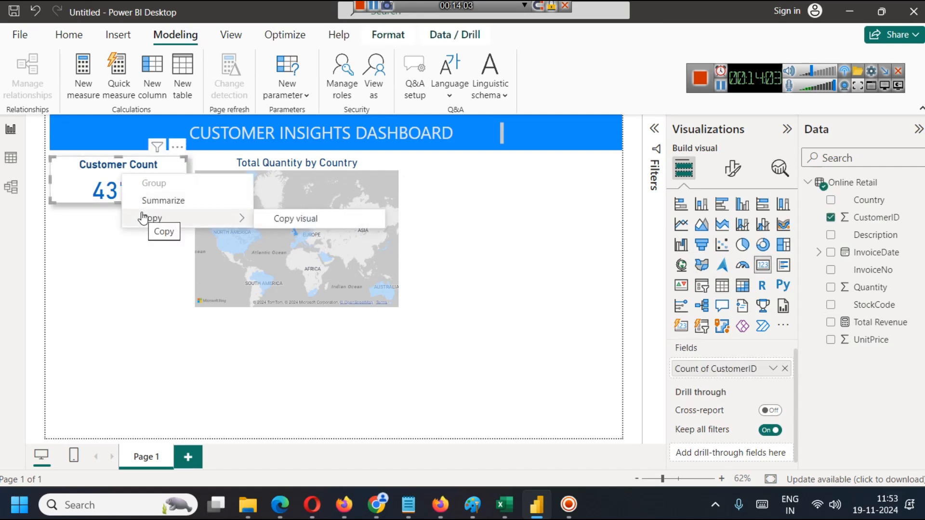
{"action": "left_click", "coordinate": [270, 219]}
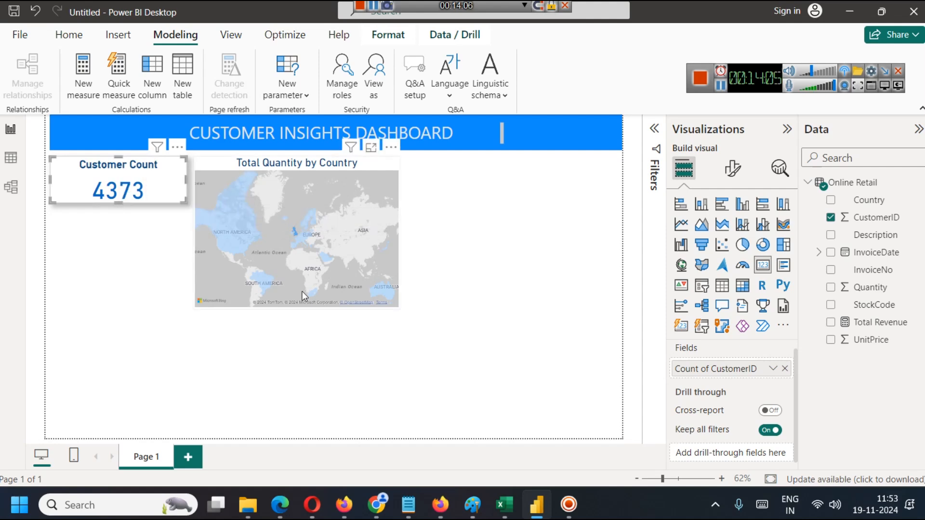
{"action": "key", "text": "ctrl+v"}
{"action": "left_click_drag", "start_coordinate": [112, 210], "coordinate": [123, 232]}
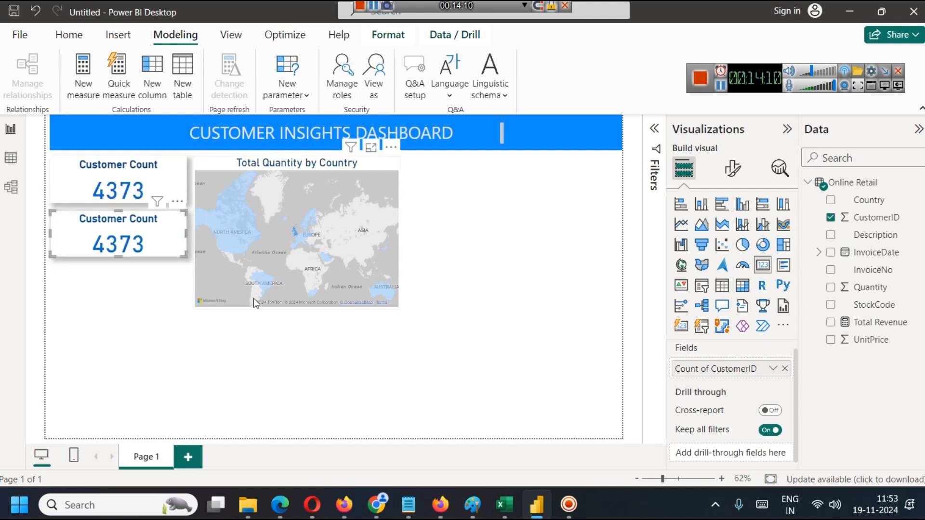
{"action": "left_click", "coordinate": [255, 346]}
{"action": "left_click", "coordinate": [135, 243]}
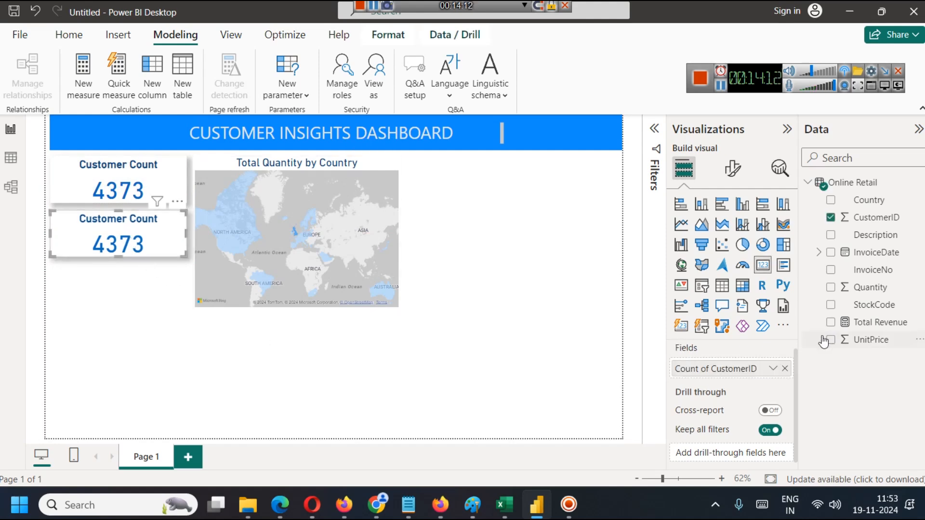
Replace Count of CustomerID with the Total Revenue measure in the lower card.
{"action": "left_click", "coordinate": [784, 370]}
{"action": "left_click_drag", "start_coordinate": [884, 329], "coordinate": [718, 369]}
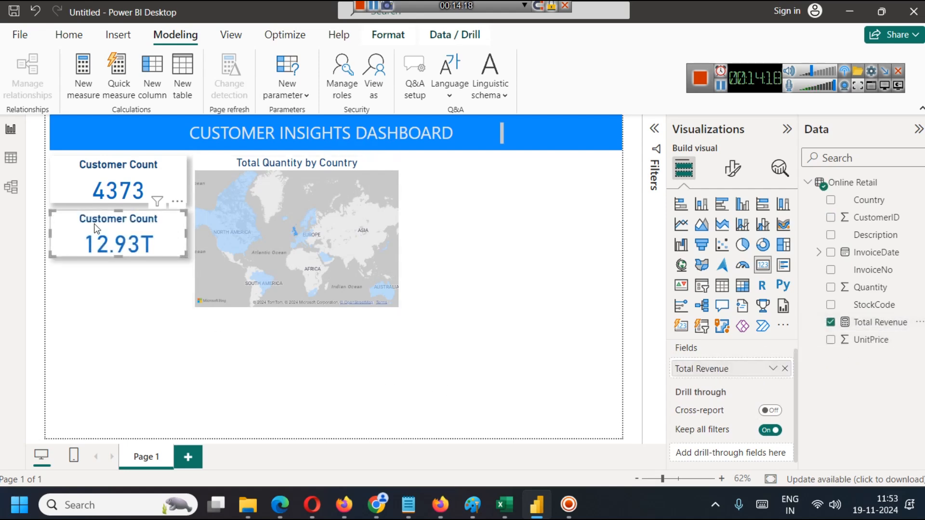
Change the lower card's title text to Total Revenue and deselect the card.
{"action": "left_click", "coordinate": [732, 169]}
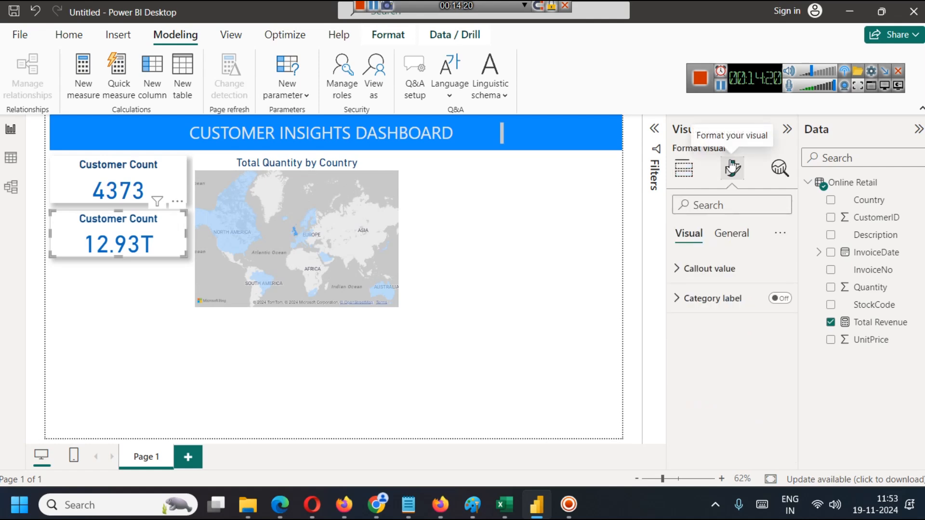
{"action": "left_click", "coordinate": [703, 269]}
{"action": "left_click", "coordinate": [706, 271]}
{"action": "left_click", "coordinate": [715, 300]}
{"action": "left_click", "coordinate": [716, 300]}
{"action": "left_click", "coordinate": [732, 233]}
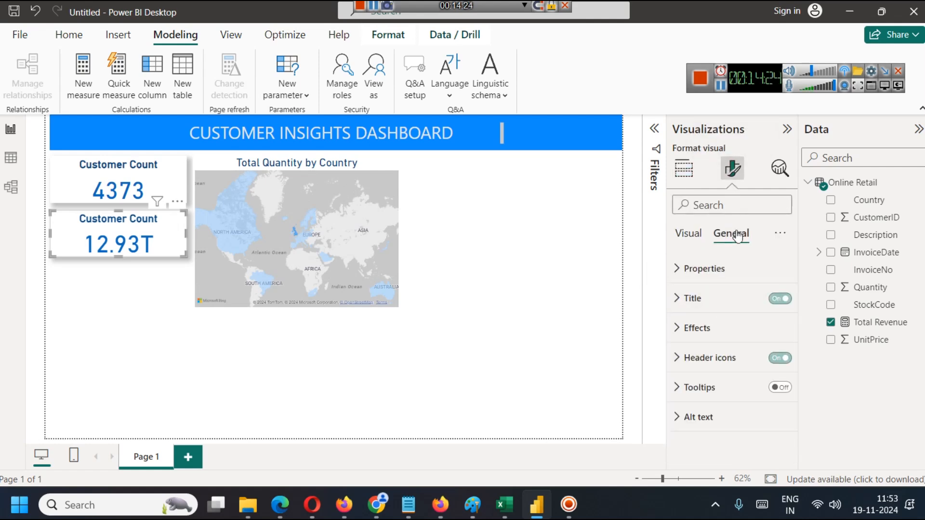
{"action": "left_click", "coordinate": [694, 301]}
{"action": "triple_click", "coordinate": [732, 371]}
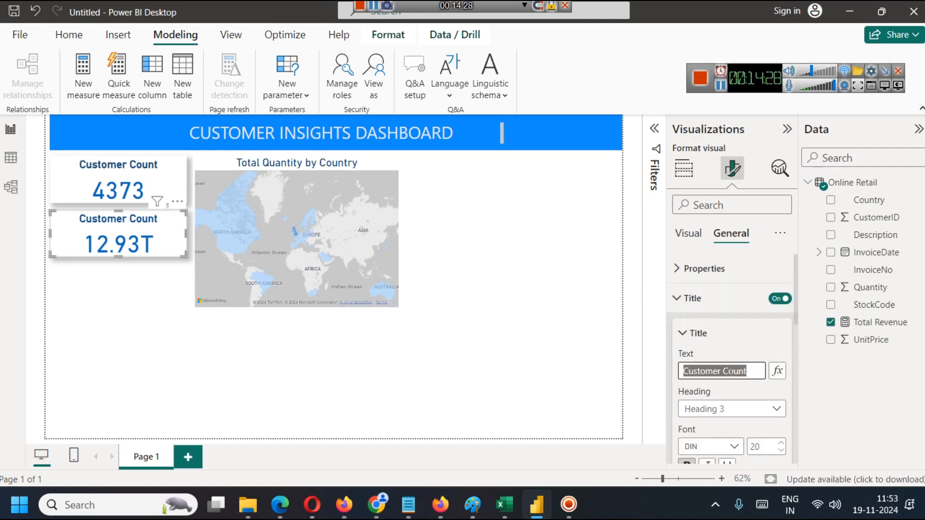
{"action": "type", "text": "Total "}
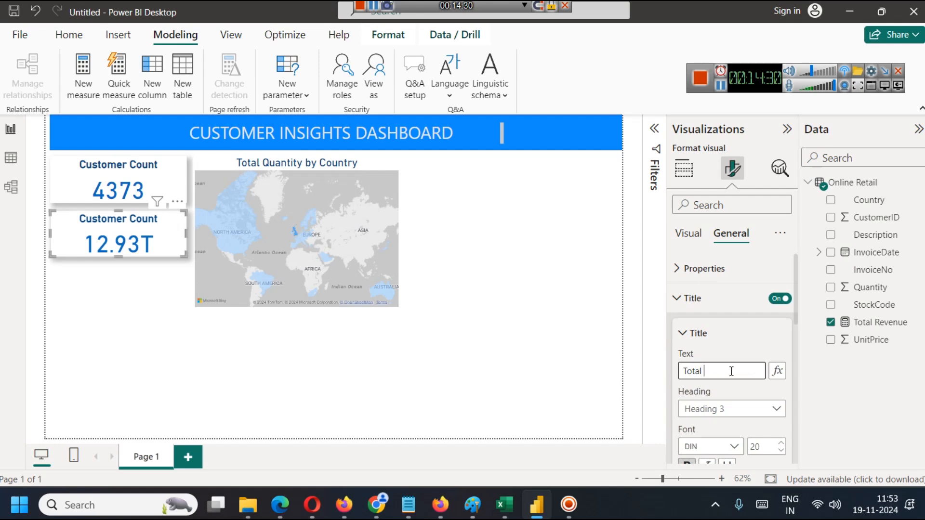
{"action": "type", "text": "Revenue"}
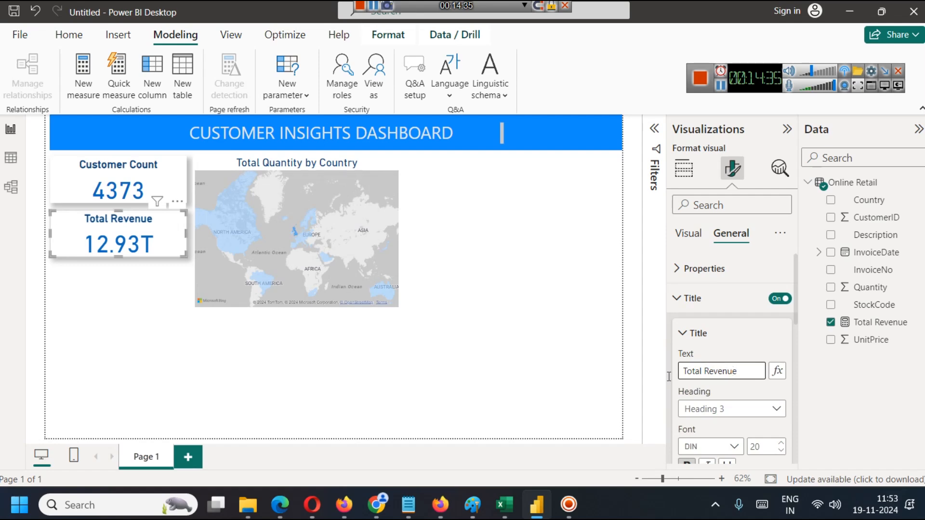
{"action": "left_click", "coordinate": [516, 339]}
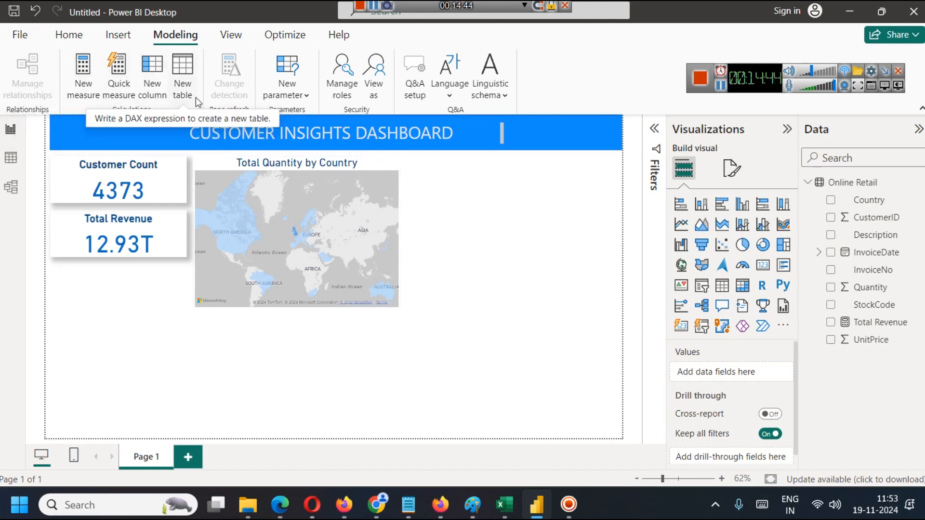
Look over the Online Retail fields in Model view and its rows in Table view, and return to the report page.
{"action": "left_click", "coordinate": [160, 77]}
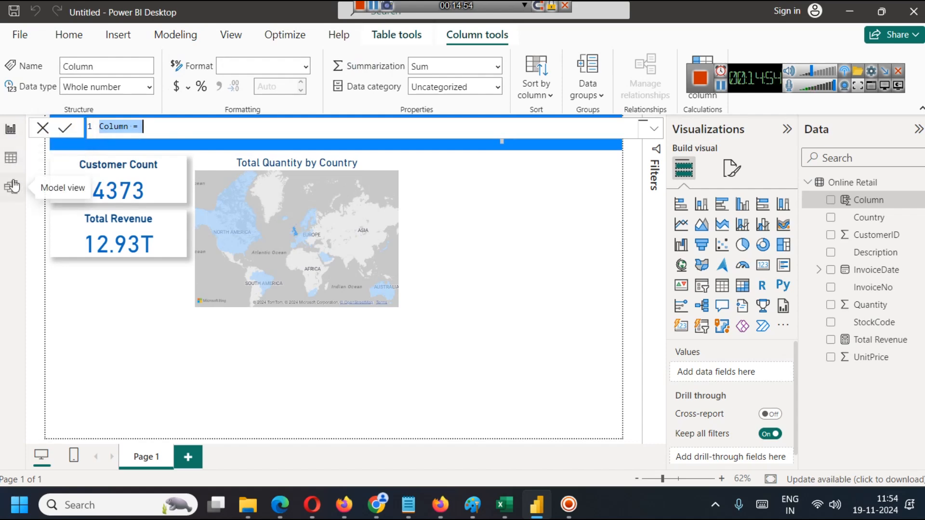
{"action": "key", "text": "Escape"}
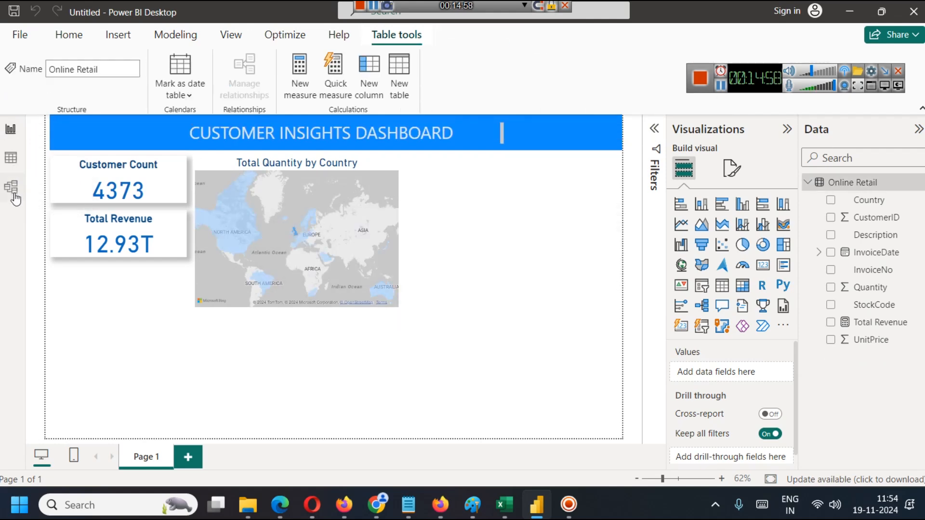
{"action": "left_click", "coordinate": [12, 187]}
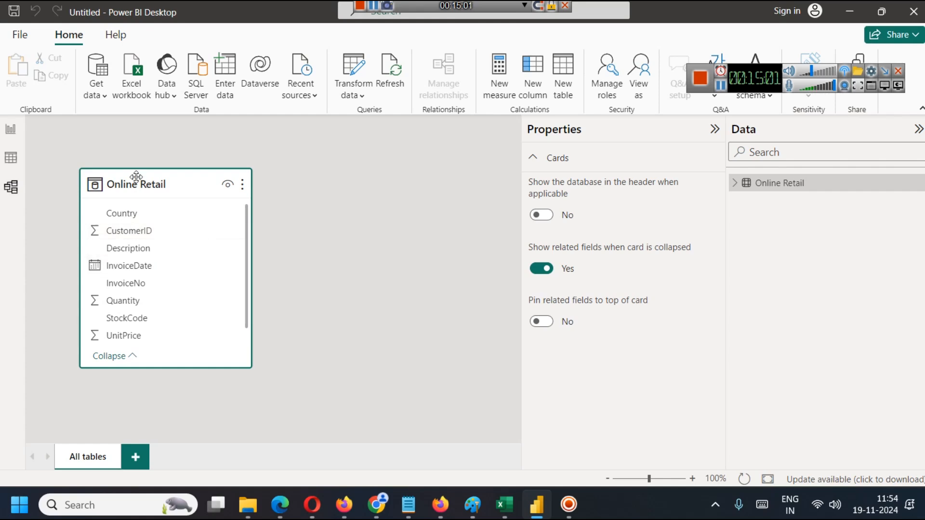
{"action": "scroll", "coordinate": [225, 296], "scroll_direction": "down", "scroll_amount": 1}
{"action": "scroll", "coordinate": [224, 295], "scroll_direction": "up", "scroll_amount": 1}
{"action": "scroll", "coordinate": [176, 282], "scroll_direction": "down", "scroll_amount": 1}
{"action": "scroll", "coordinate": [174, 285], "scroll_direction": "up", "scroll_amount": 1}
{"action": "left_click", "coordinate": [10, 159]}
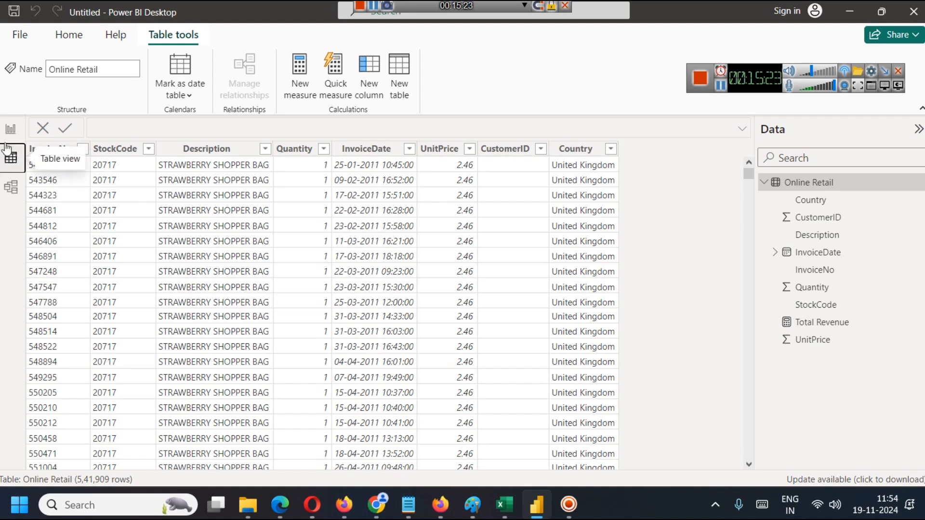
{"action": "left_click", "coordinate": [10, 129]}
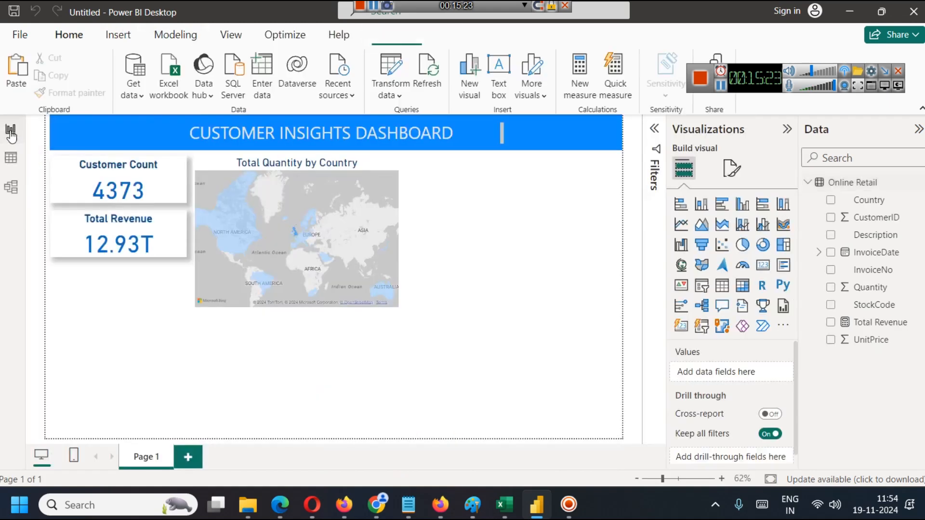
Start a new calculated column in Online Retail and name it CRevenue in its formula.
{"action": "left_click", "coordinate": [178, 35]}
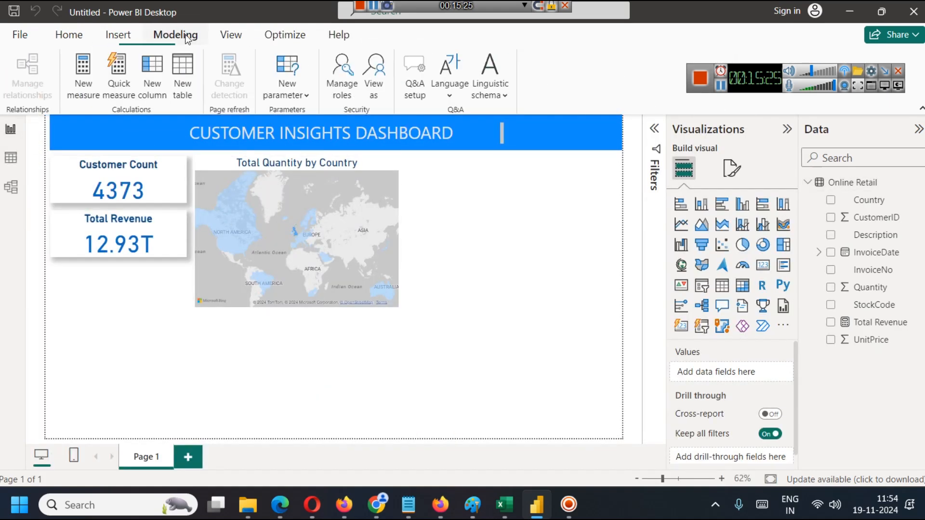
{"action": "left_click", "coordinate": [161, 99]}
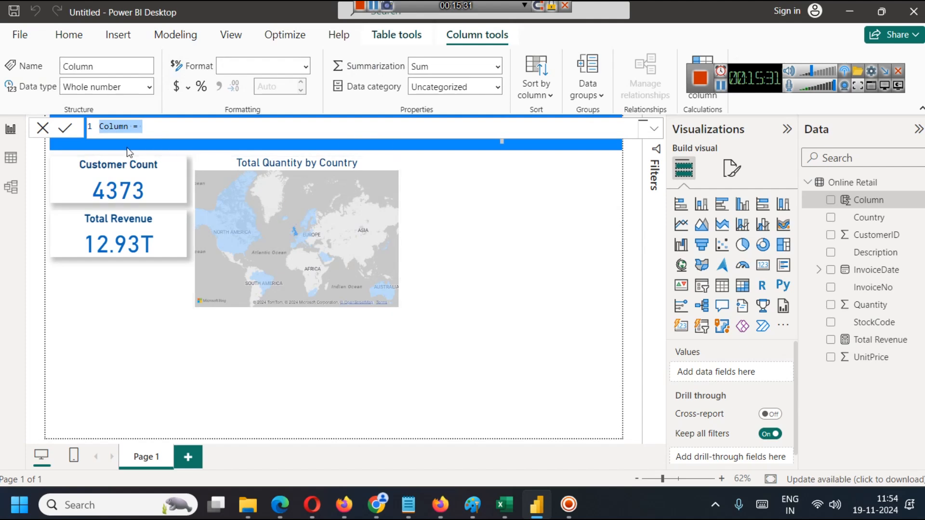
{"action": "double_click", "coordinate": [112, 127]}
{"action": "type", "text": "Rev"}
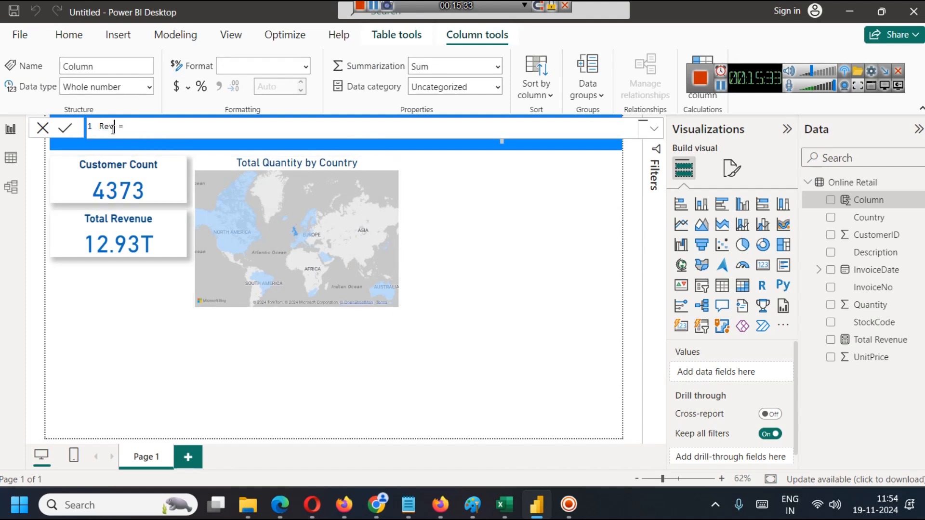
{"action": "type", "text": "enue"}
{"action": "type", "text": "c"}
{"action": "key", "text": "BackSpace"}
{"action": "type", "text": "C"}
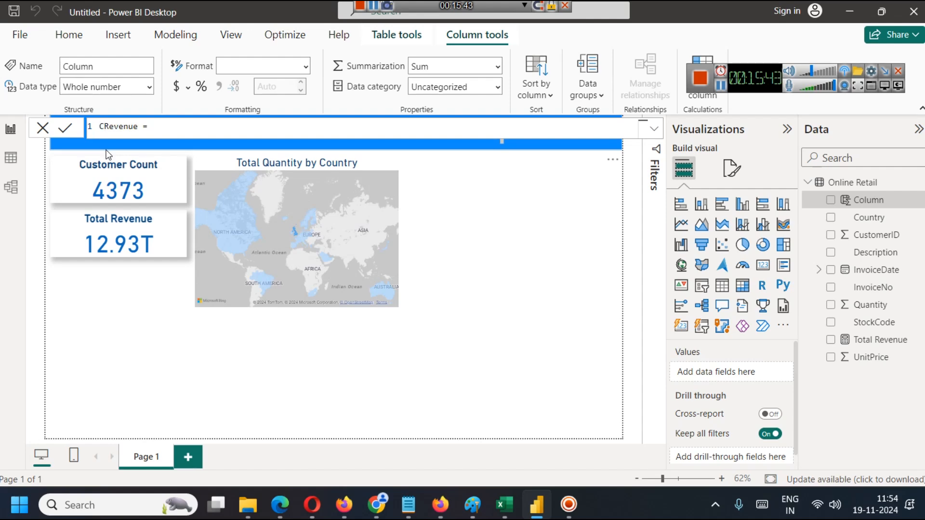
{"action": "type", "text": "_"}
{"action": "key", "text": "BackSpace"}
{"action": "left_click", "coordinate": [166, 124]}
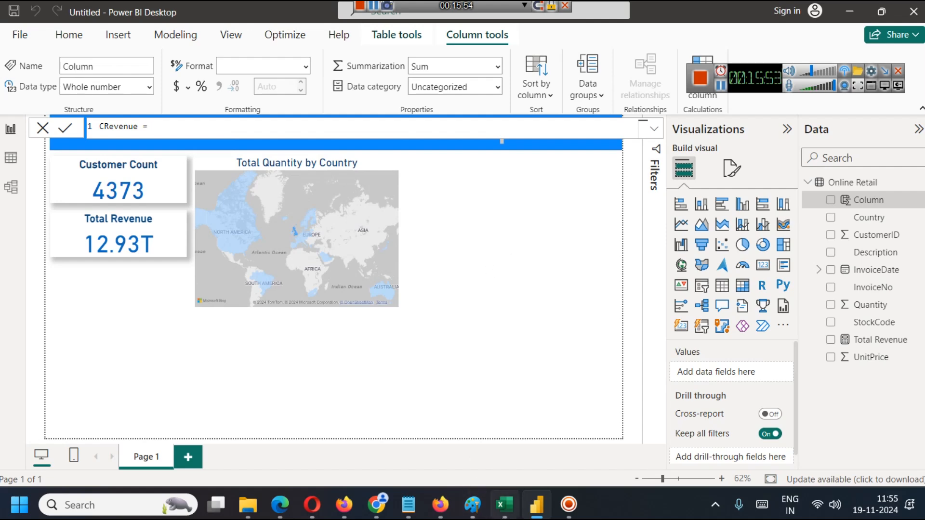
Check the source columns in Excel, return to Power BI, and commit CRevenue as 'Online Retail'[Quantity] * 'Online Retail'[UnitPrice].
{"action": "left_click", "coordinate": [504, 505]}
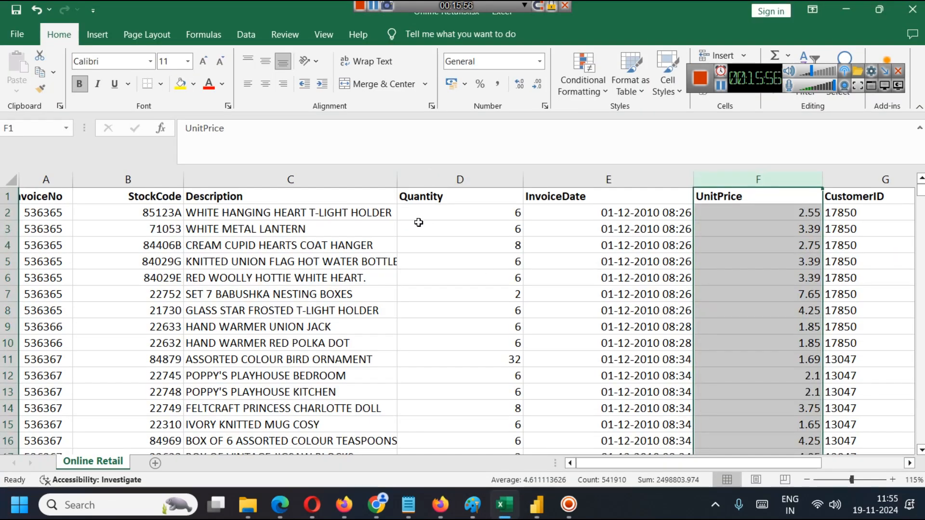
{"action": "left_click", "coordinate": [508, 494]}
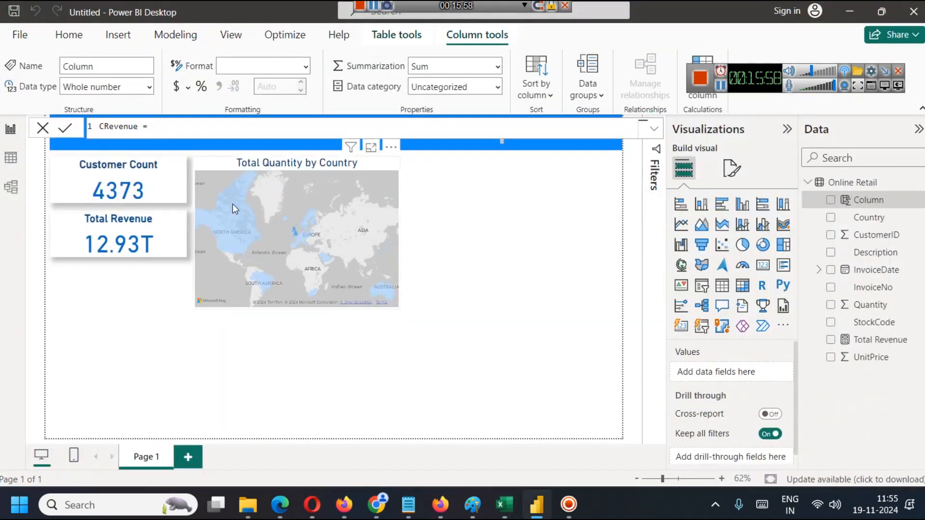
{"action": "type", "text": "quan"}
{"action": "key", "text": "Tab"}
{"action": "type", "text": "* U"}
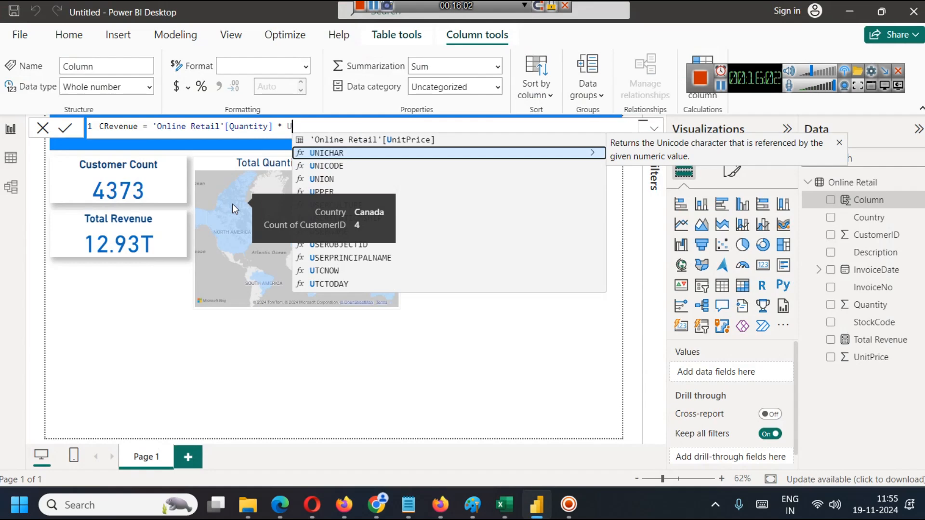
{"action": "left_click", "coordinate": [345, 141]}
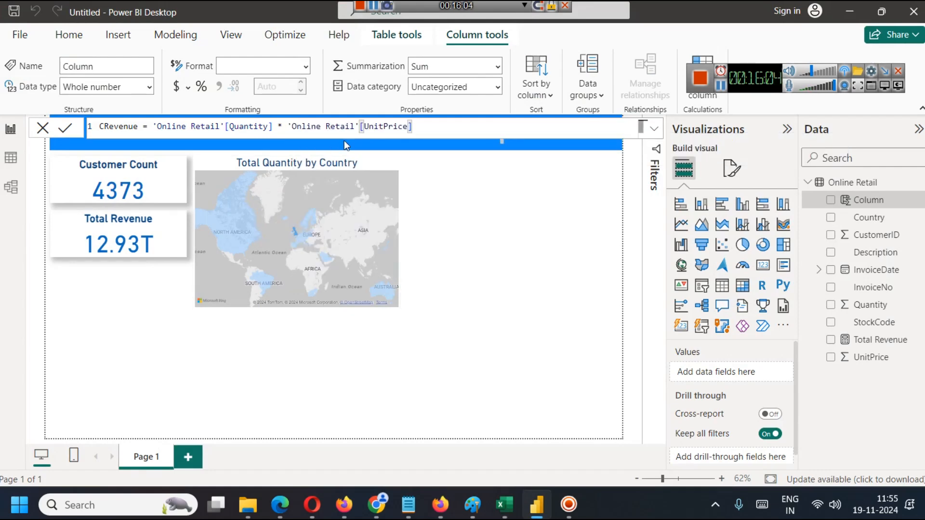
{"action": "left_click", "coordinate": [66, 129]}
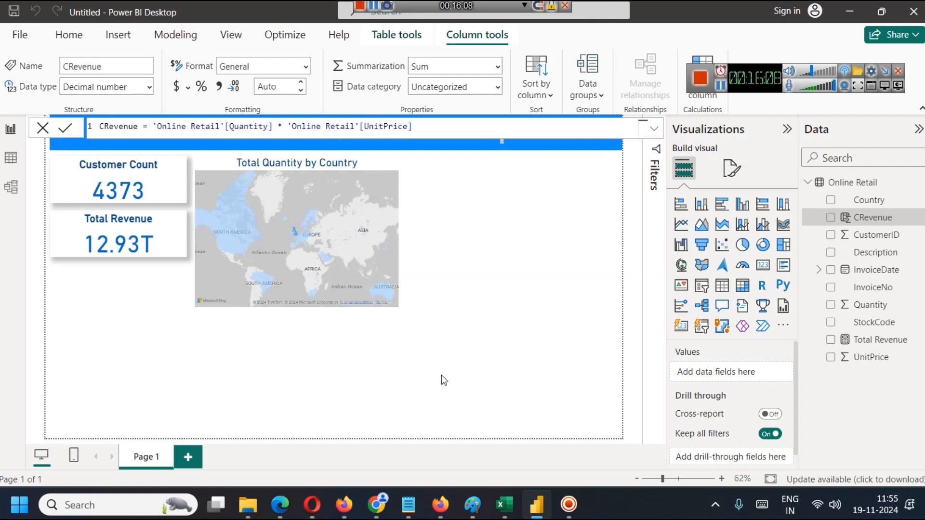
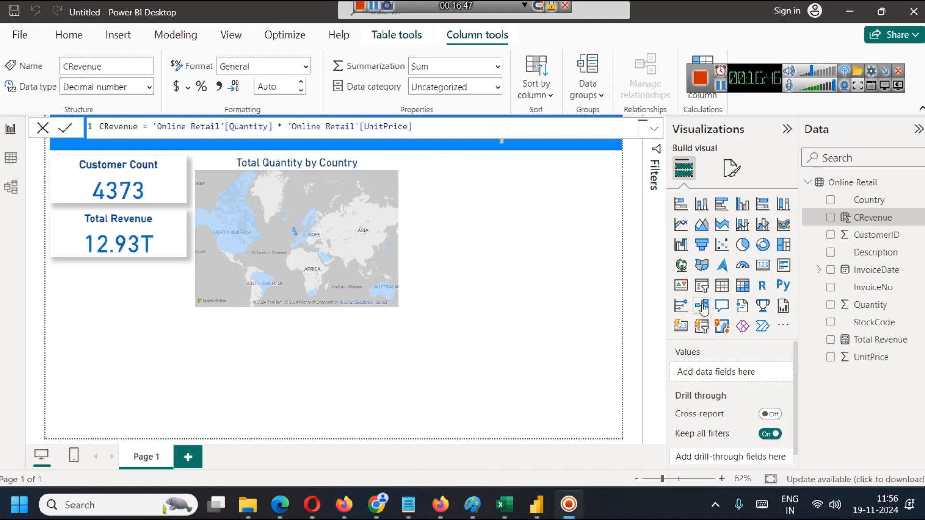
Add a table visual to the report beside the country map and enlarge it to match the map's height.
{"action": "left_click", "coordinate": [722, 287]}
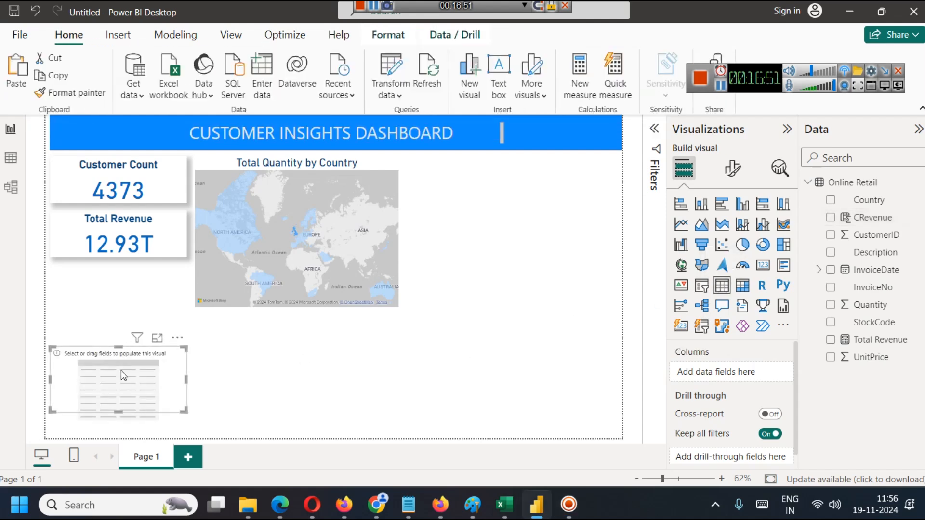
{"action": "left_click_drag", "start_coordinate": [134, 386], "coordinate": [486, 201]}
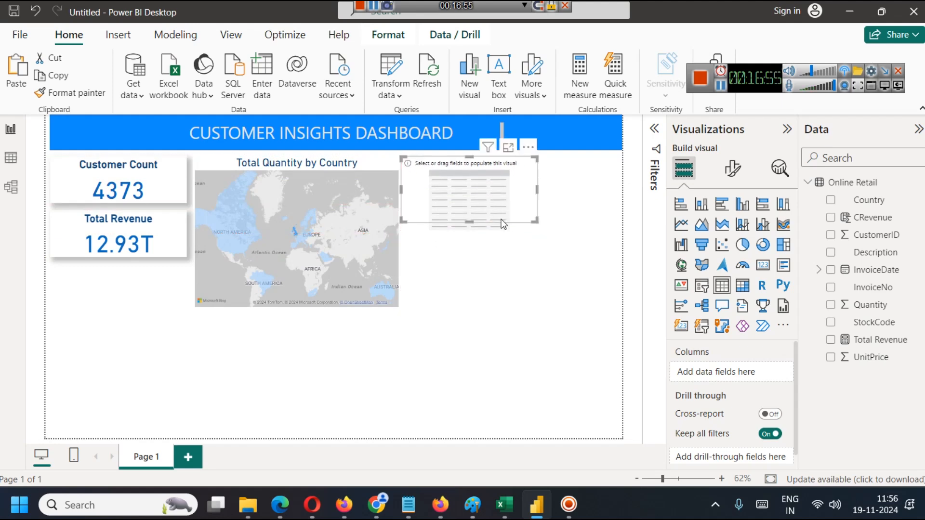
{"action": "left_click_drag", "start_coordinate": [535, 223], "coordinate": [598, 309]}
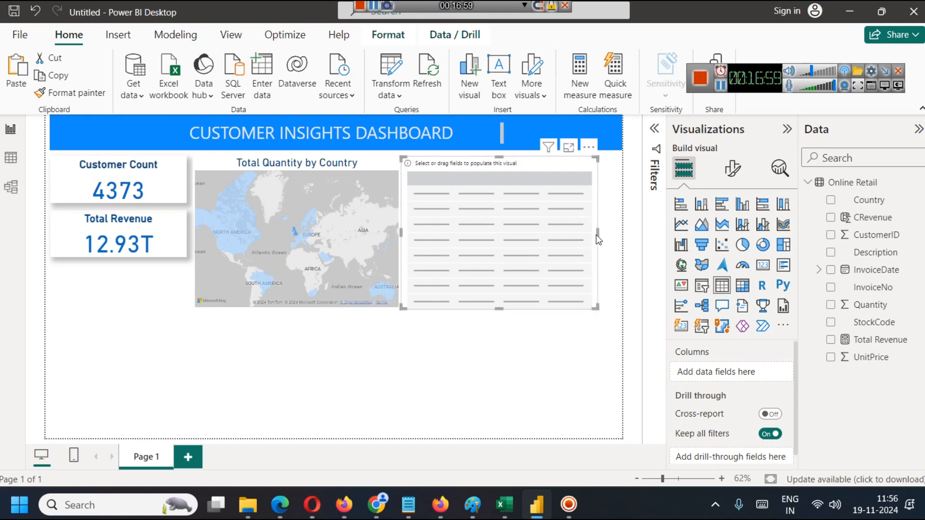
{"action": "left_click_drag", "start_coordinate": [598, 232], "coordinate": [610, 233]}
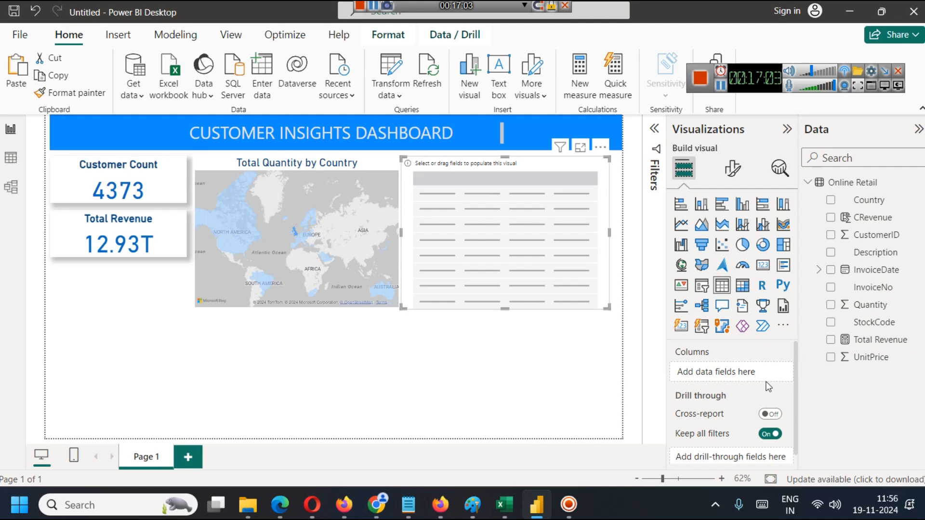
Add CustomerID to the new table and set it to Don't summarize so each customer is listed.
{"action": "left_click_drag", "start_coordinate": [850, 218], "coordinate": [855, 226]}
{"action": "left_click_drag", "start_coordinate": [871, 235], "coordinate": [723, 369]}
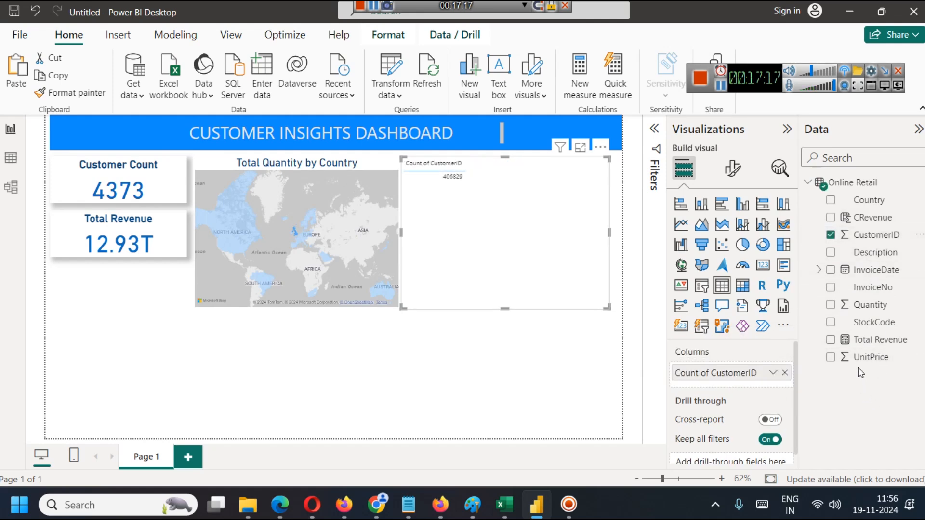
{"action": "left_click", "coordinate": [774, 373]}
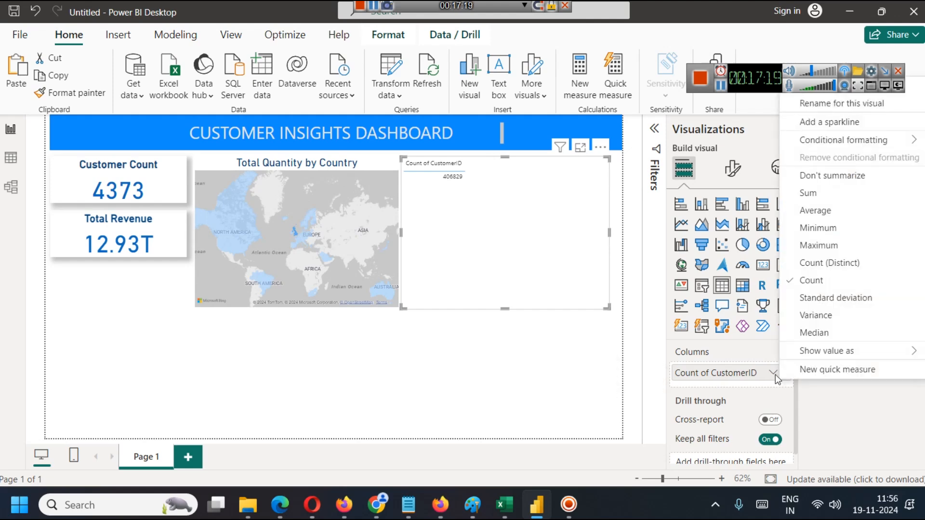
{"action": "left_click", "coordinate": [825, 177]}
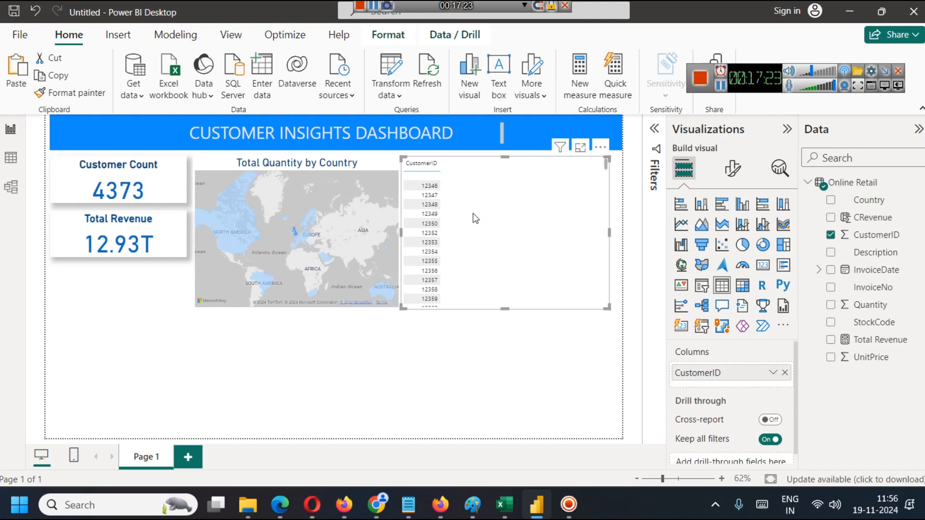
{"action": "scroll", "coordinate": [476, 219], "scroll_direction": "down", "scroll_amount": 10}
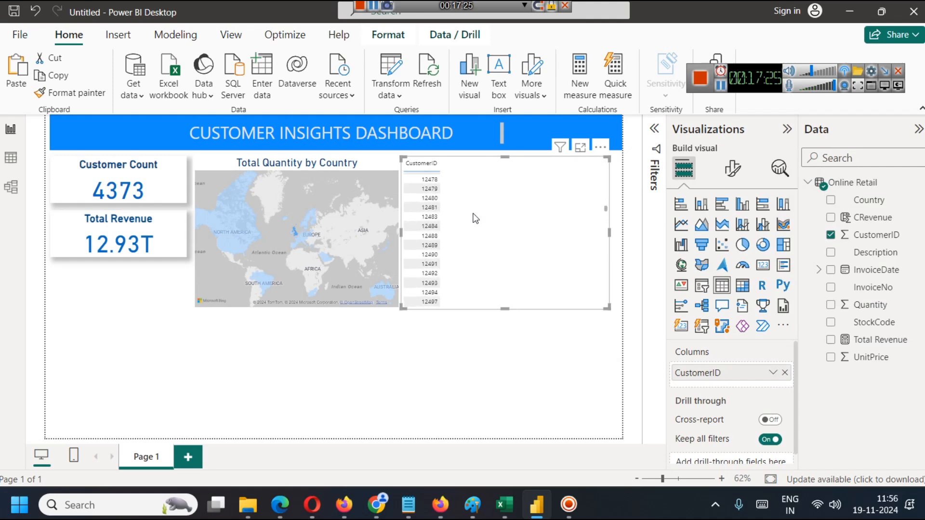
{"action": "scroll", "coordinate": [476, 220], "scroll_direction": "up", "scroll_amount": 10}
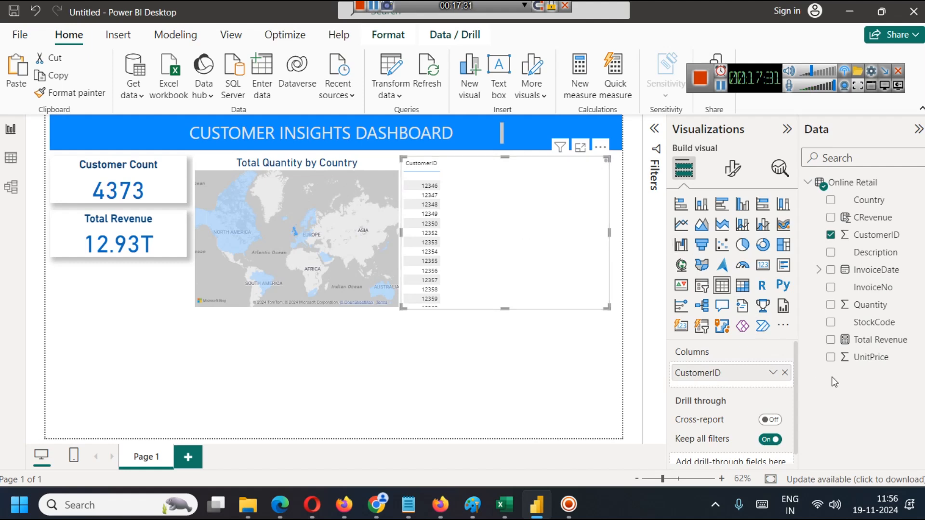
Add CRevenue as a second table column and look through the revenue per customer.
{"action": "left_click_drag", "start_coordinate": [870, 217], "coordinate": [724, 386]}
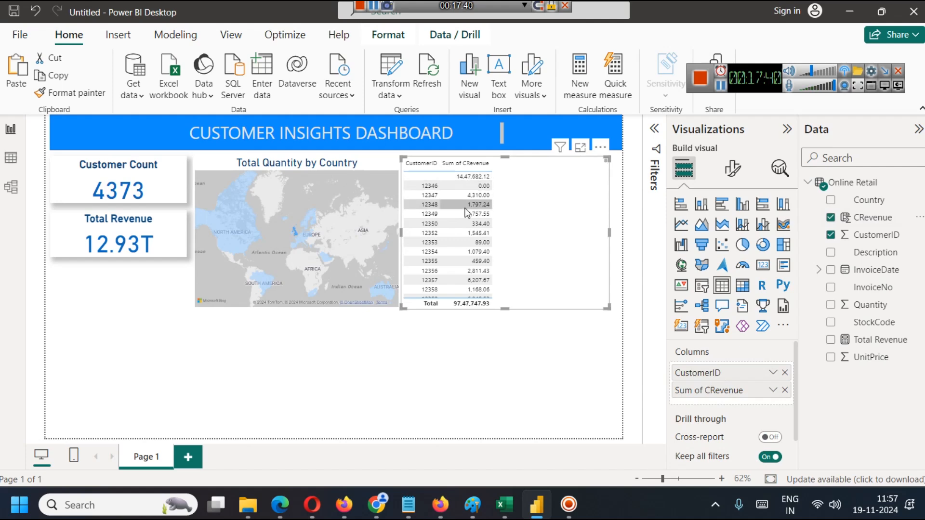
{"action": "scroll", "coordinate": [458, 198], "scroll_direction": "down", "scroll_amount": 8}
{"action": "scroll", "coordinate": [456, 199], "scroll_direction": "down", "scroll_amount": 20}
{"action": "scroll", "coordinate": [455, 195], "scroll_direction": "down", "scroll_amount": 3}
{"action": "scroll", "coordinate": [460, 195], "scroll_direction": "up", "scroll_amount": 20}
{"action": "scroll", "coordinate": [461, 195], "scroll_direction": "up", "scroll_amount": 3}
Replace the Total Revenue measure's formula with SUMX('Online Retail', 'Online Retail'[Quantity] * 'Online Retail'[UnitPrice]) and review its two arguments.
{"action": "left_click", "coordinate": [185, 221]}
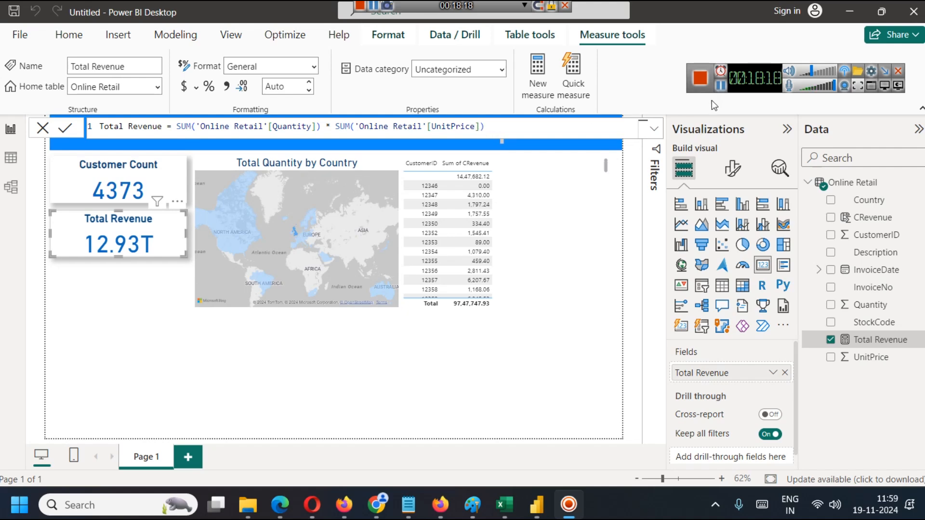
{"action": "left_click", "coordinate": [505, 132]}
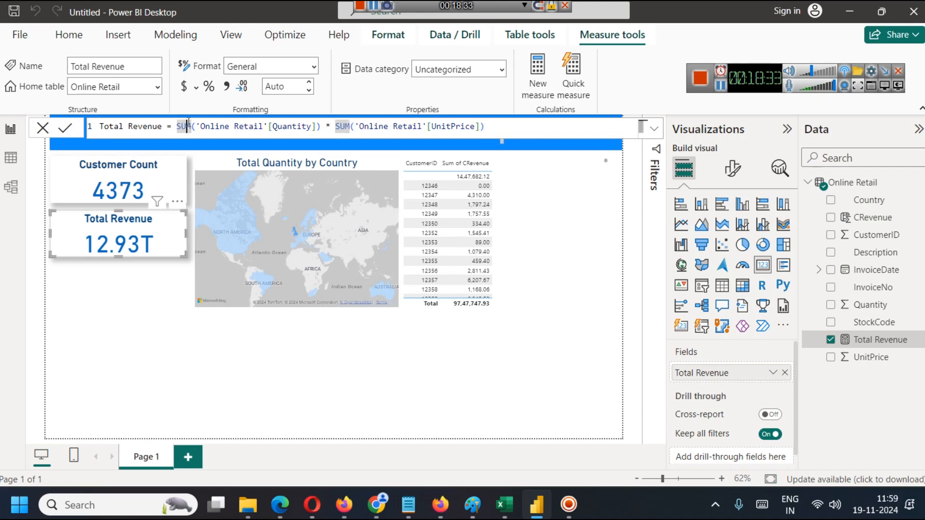
{"action": "key", "text": "ctrl+a"}
{"action": "type", "text": "Total Revenue = SUMX('Online Retail', 'Online Retail'[Quantity] * 'Online Retail'[UnitPrice])"}
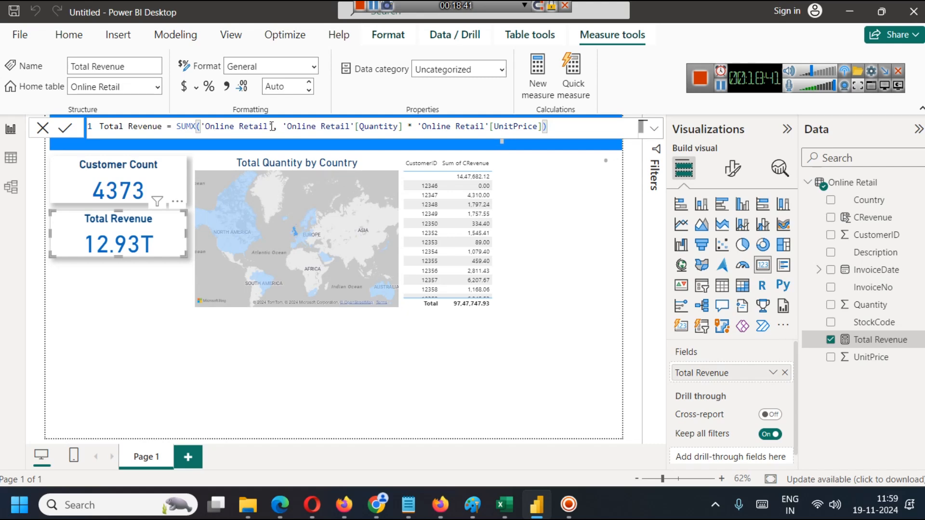
{"action": "left_click_drag", "start_coordinate": [272, 126], "coordinate": [201, 128]}
{"action": "left_click_drag", "start_coordinate": [278, 128], "coordinate": [543, 127]}
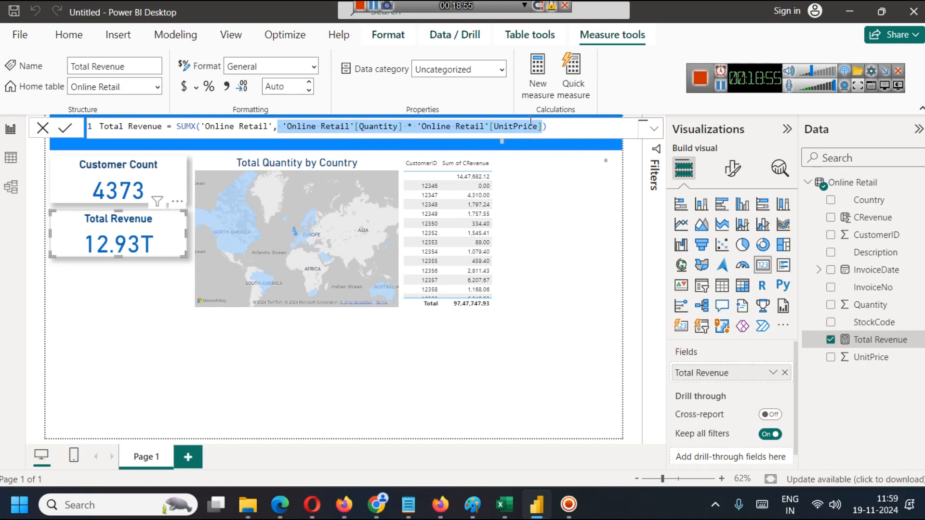
Switch to the Online Retail sheet in Excel, enter =D2*F2 in cell I2, and fill it down the column.
{"action": "left_click", "coordinate": [501, 504]}
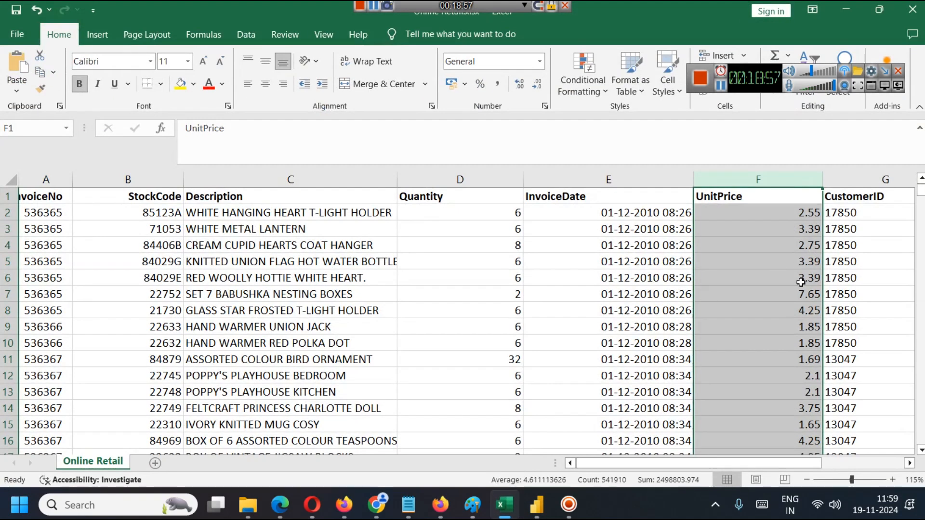
{"action": "mouse_move", "coordinate": [808, 467]}
{"action": "left_mouse_down"}
{"action": "mouse_move", "coordinate": [839, 466]}
{"action": "mouse_move", "coordinate": [807, 469]}
{"action": "left_mouse_up"}
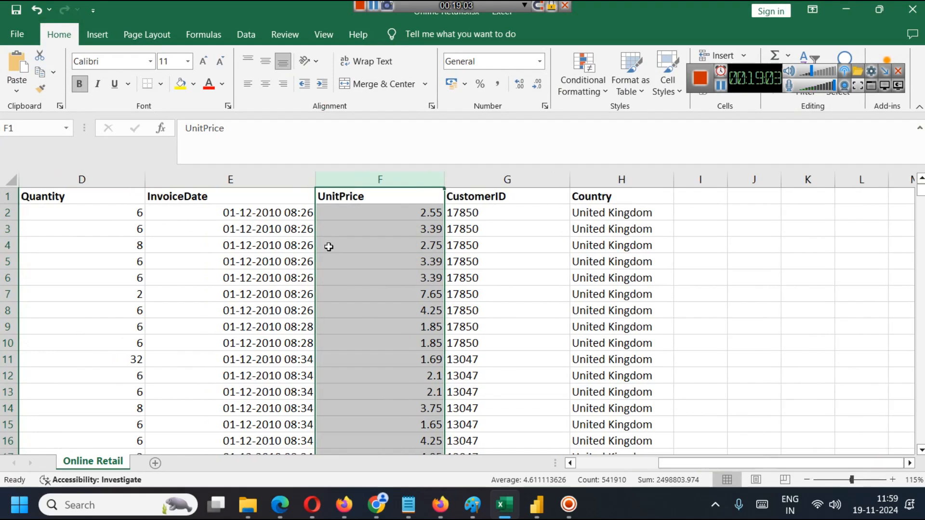
{"action": "double_click", "coordinate": [694, 213]}
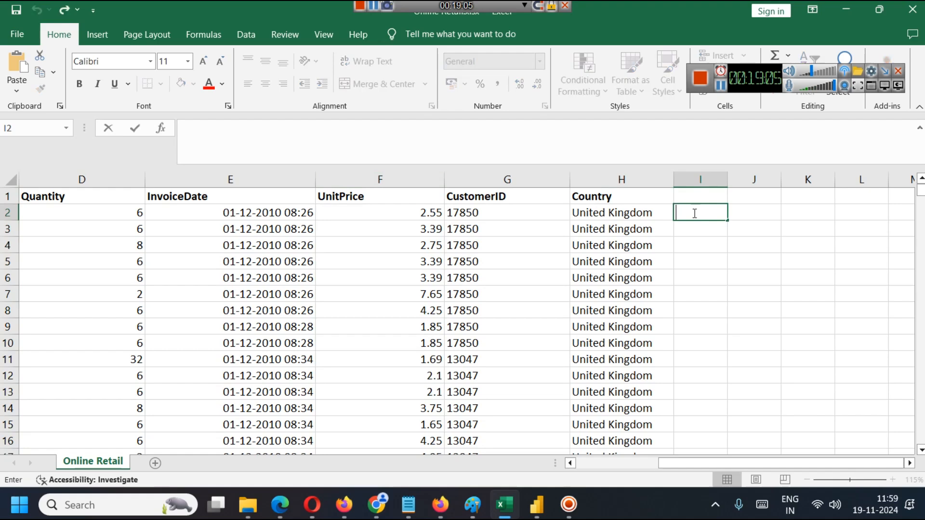
{"action": "type", "text": "=D"}
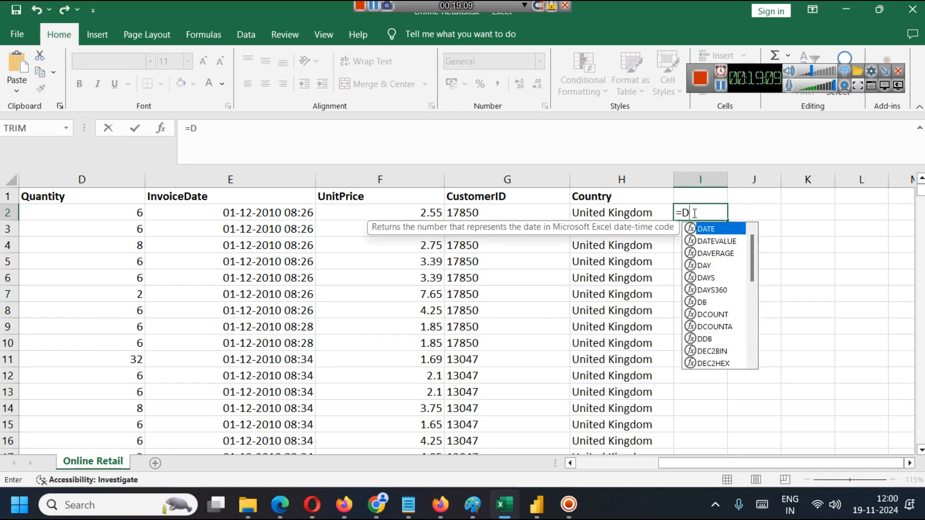
{"action": "type", "text": "2"}
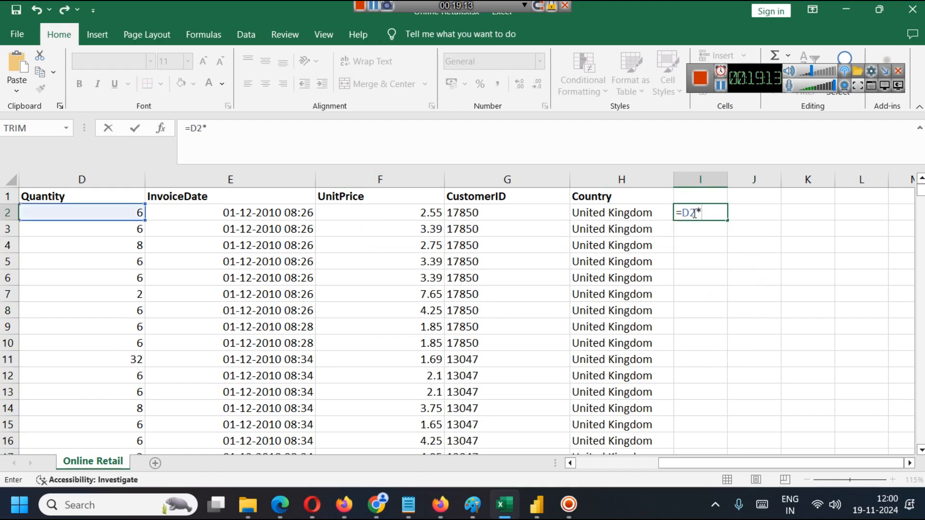
{"action": "type", "text": "*F2"}
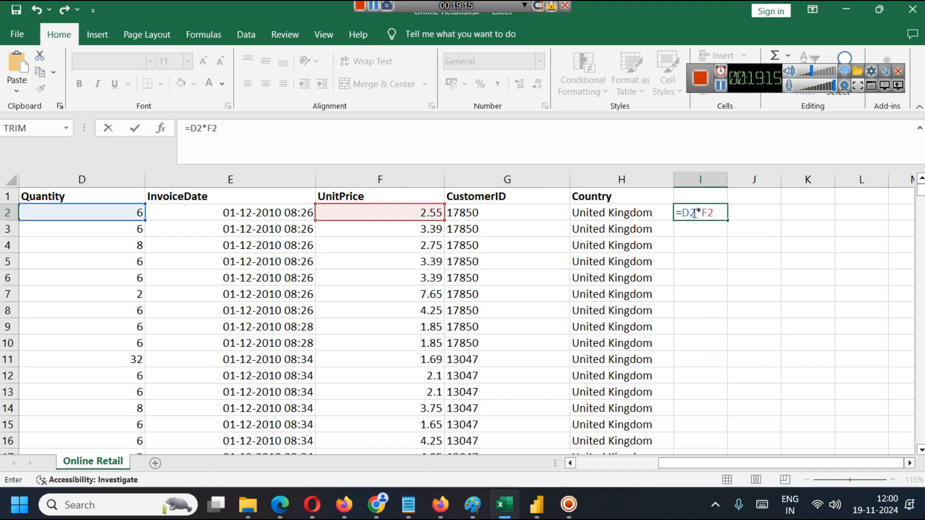
{"action": "key", "text": "Return"}
{"action": "left_click", "coordinate": [697, 212]}
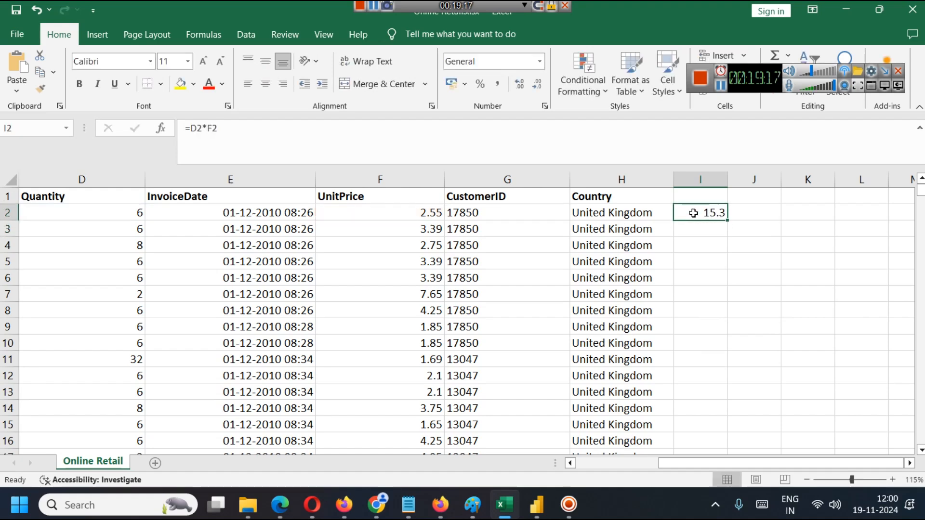
{"action": "double_click", "coordinate": [729, 221]}
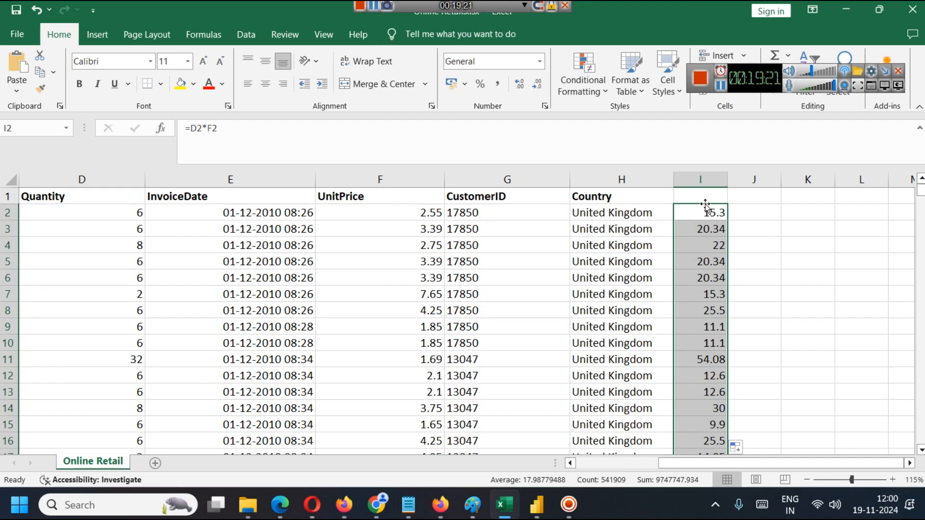
{"action": "scroll", "coordinate": [687, 391], "scroll_direction": "down", "scroll_amount": 7}
{"action": "scroll", "coordinate": [686, 391], "scroll_direction": "up", "scroll_amount": 7}
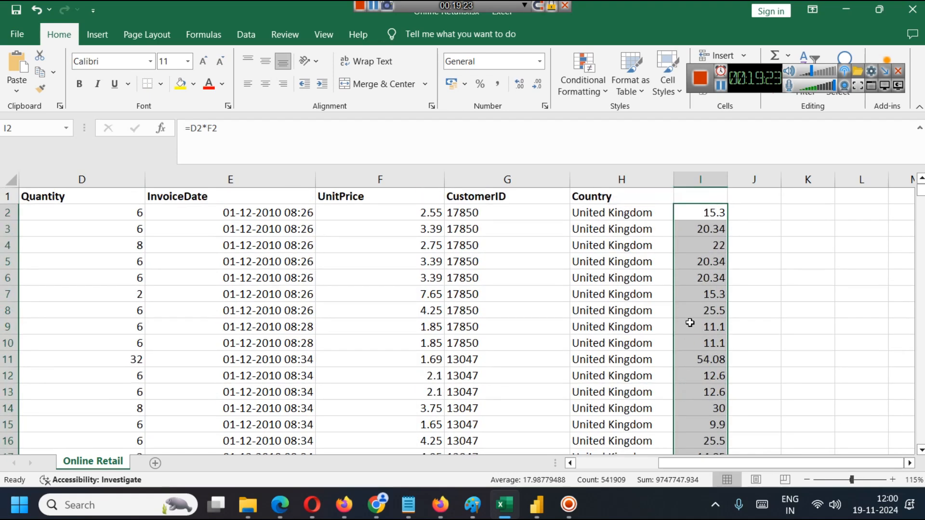
Check the sum of column I, clear the whole column, and save the workbook.
{"action": "left_click", "coordinate": [709, 180]}
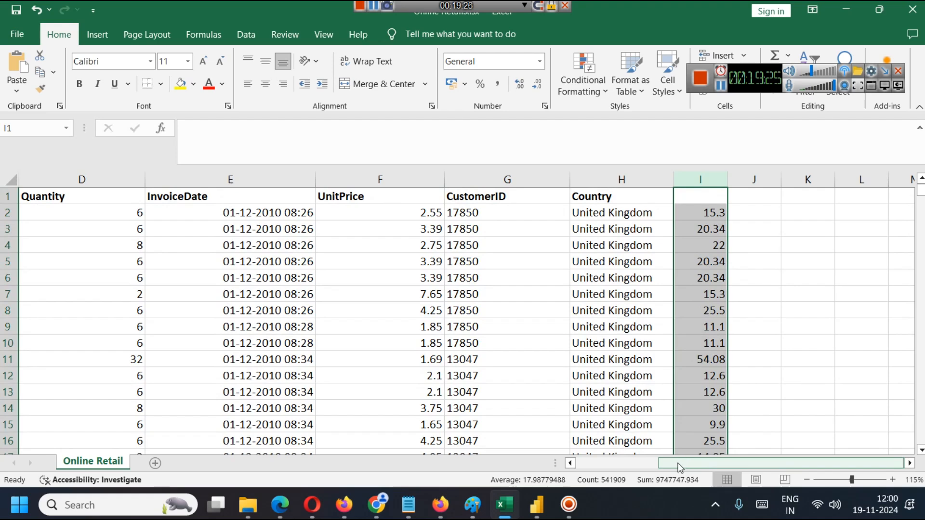
{"action": "left_click", "coordinate": [766, 277]}
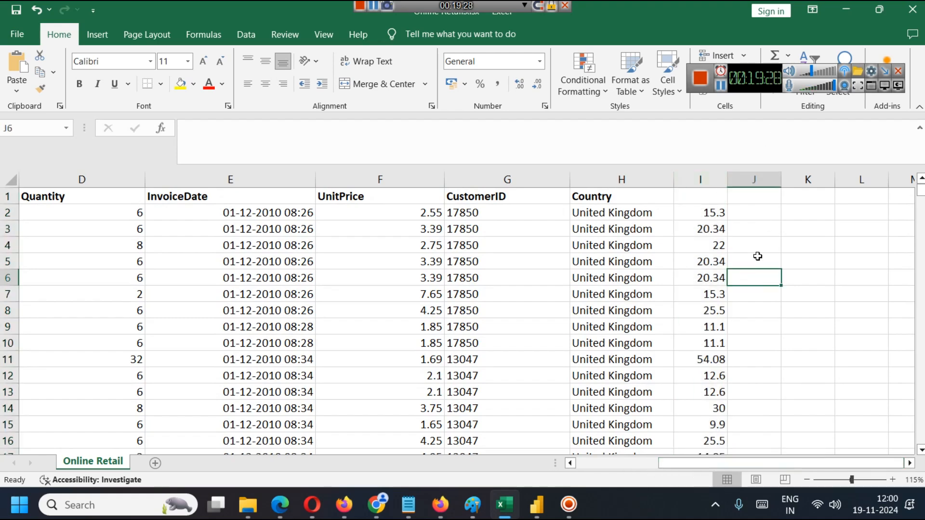
{"action": "left_click", "coordinate": [717, 176]}
{"action": "key", "text": "Delete"}
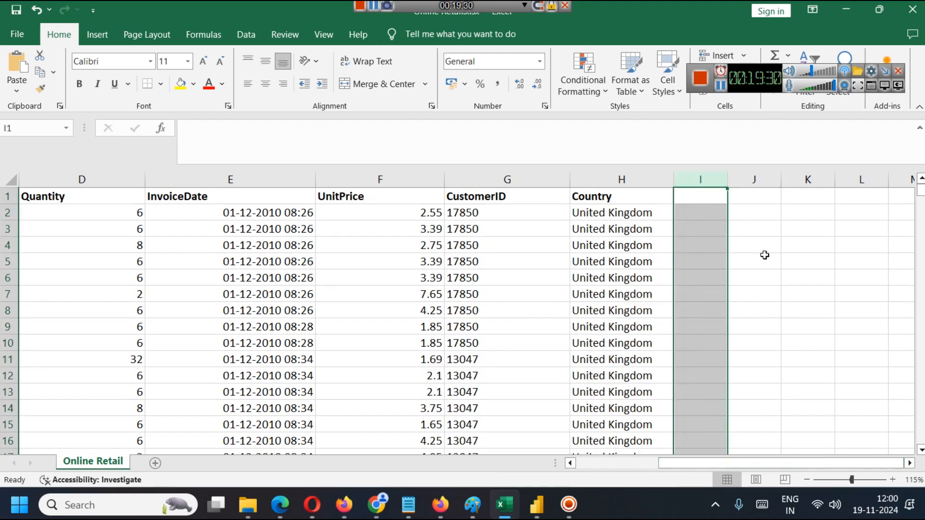
{"action": "key", "text": "ctrl+s"}
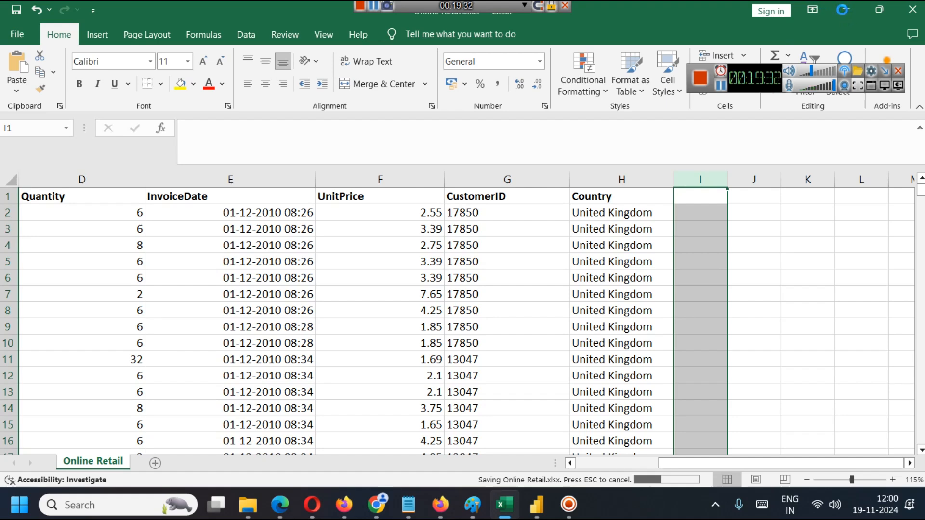
Return to Power BI, commit the SUMX formula of the Total Revenue measure, and deselect the card.
{"action": "left_click", "coordinate": [536, 504]}
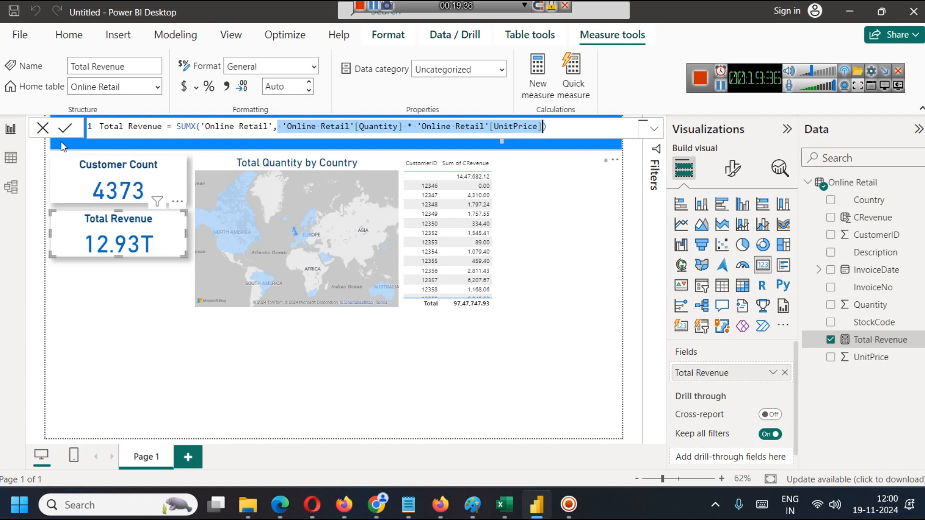
{"action": "left_click", "coordinate": [66, 129]}
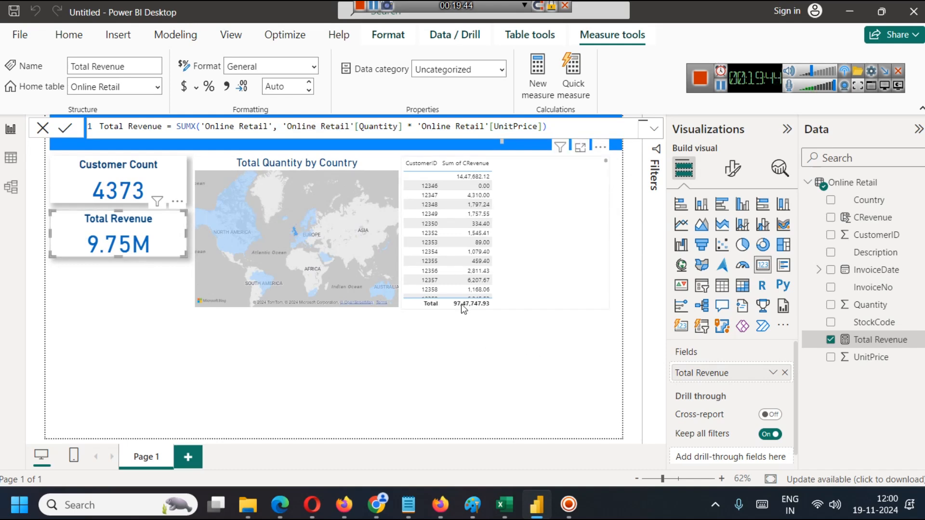
{"action": "left_click", "coordinate": [530, 345]}
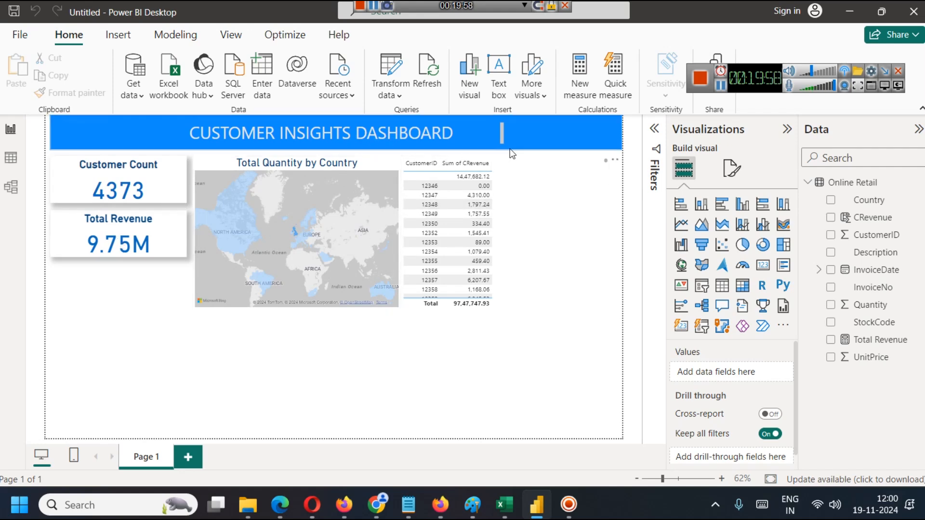
Test cross-filtering with the 1,797.24 revenue customer row and with Finland on the map, and clear the selection.
{"action": "left_click", "coordinate": [431, 204]}
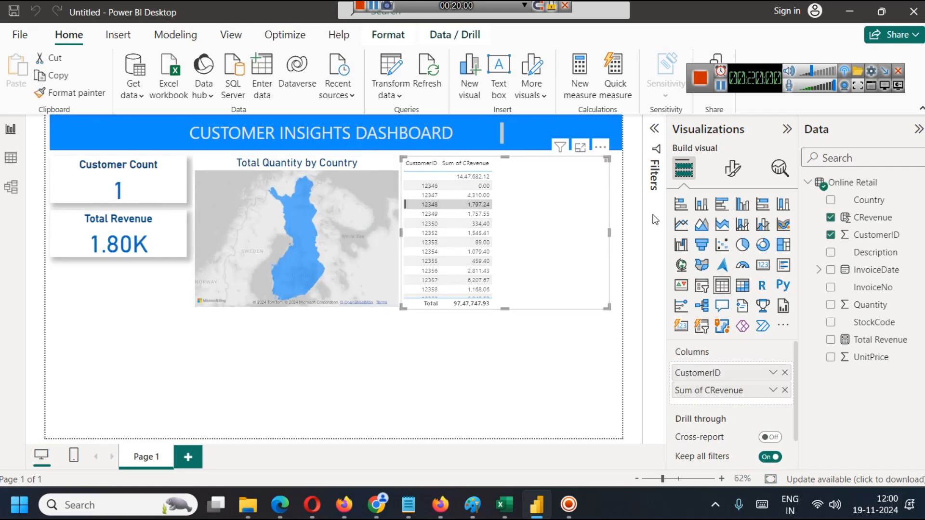
{"action": "left_click", "coordinate": [477, 352]}
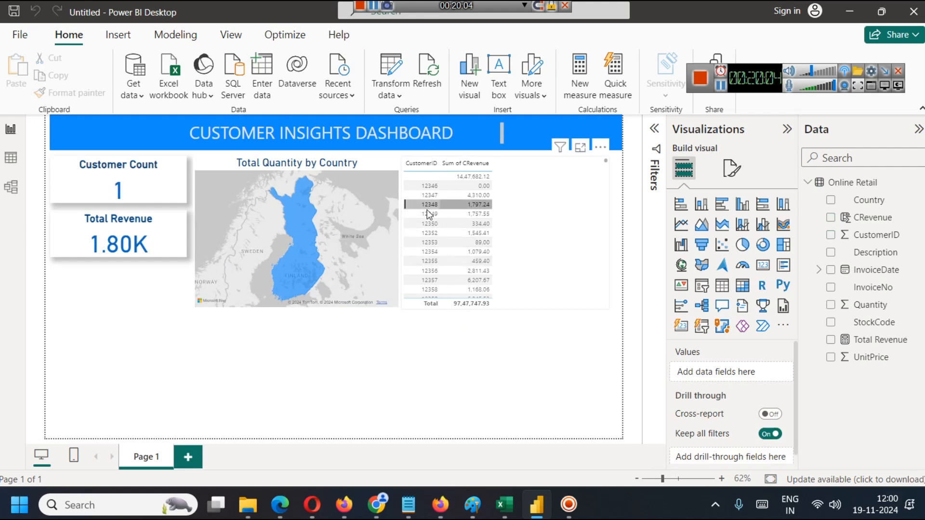
{"action": "mouse_move", "coordinate": [300, 224]}
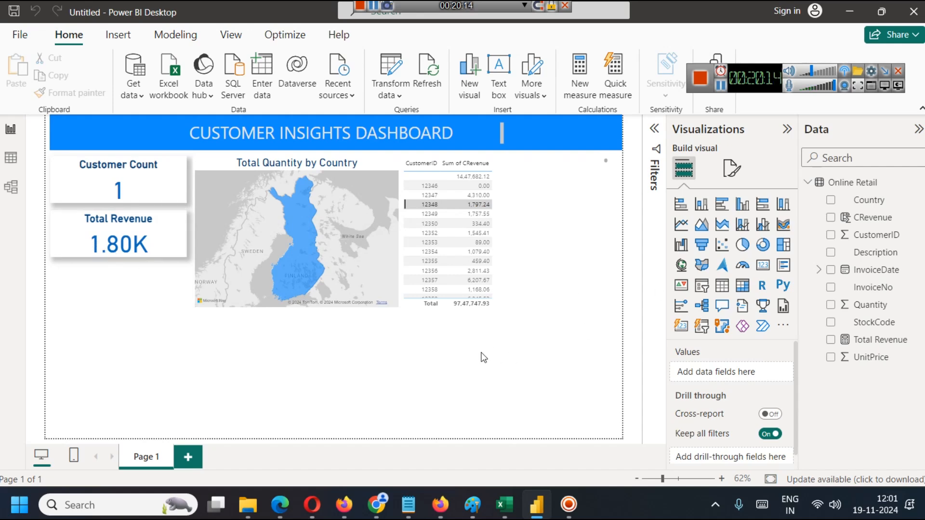
{"action": "left_click", "coordinate": [313, 251]}
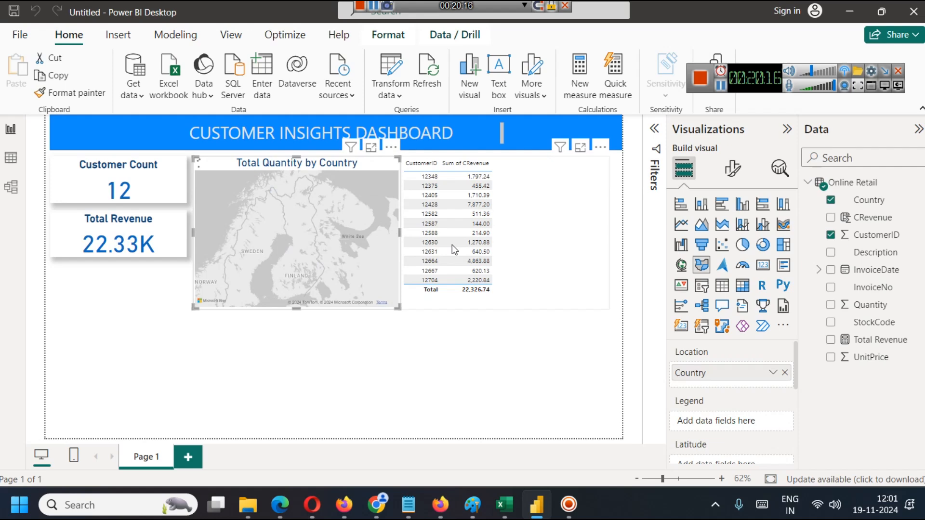
{"action": "left_click", "coordinate": [314, 178]}
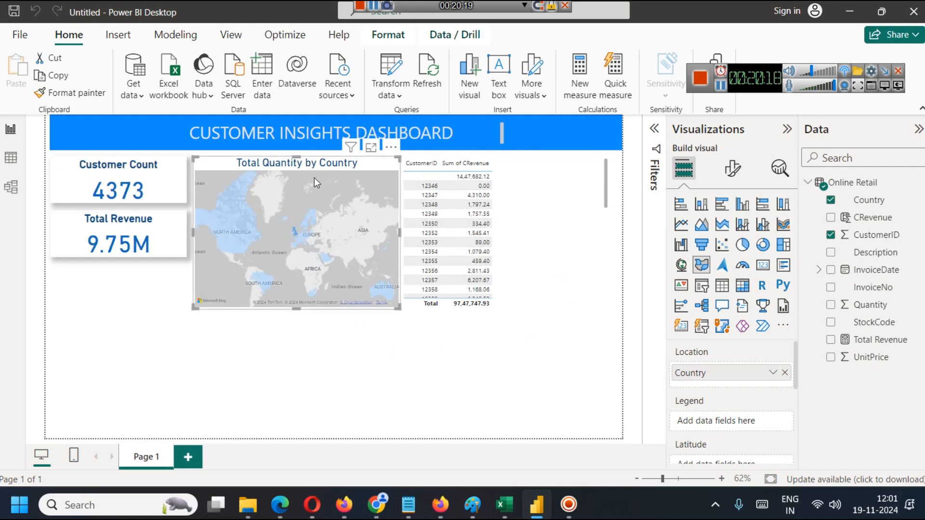
Resize the customer revenue table and add the Country field as its third column.
{"action": "left_click", "coordinate": [592, 224]}
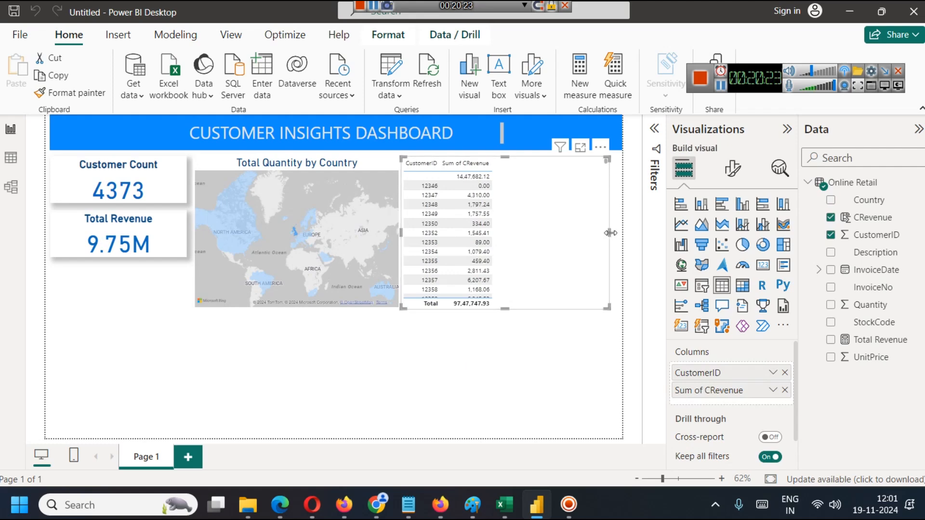
{"action": "left_click_drag", "start_coordinate": [609, 233], "coordinate": [506, 243]}
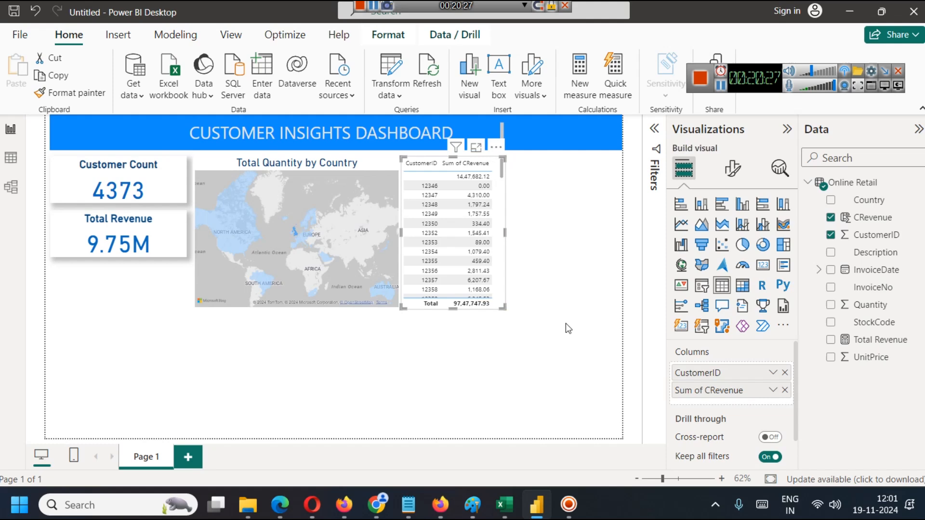
{"action": "left_click_drag", "start_coordinate": [507, 233], "coordinate": [614, 244]}
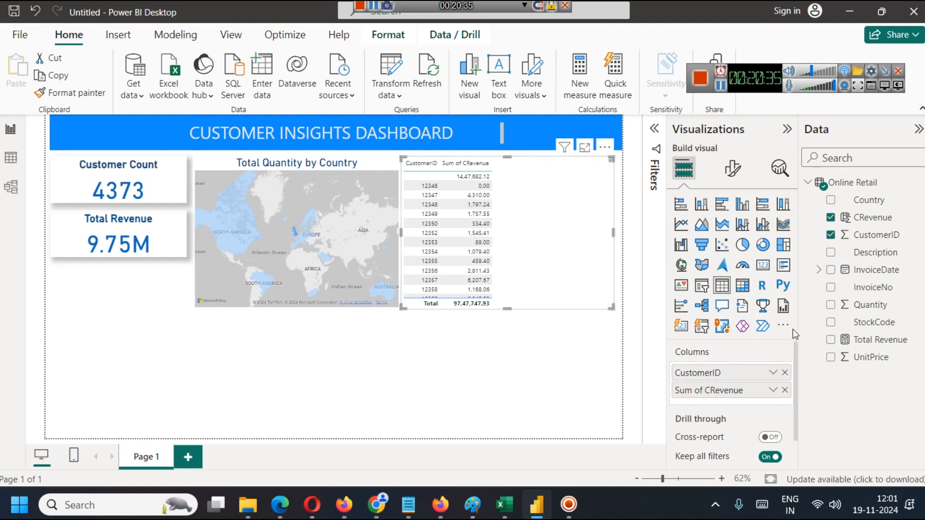
{"action": "left_click_drag", "start_coordinate": [888, 201], "coordinate": [781, 407]}
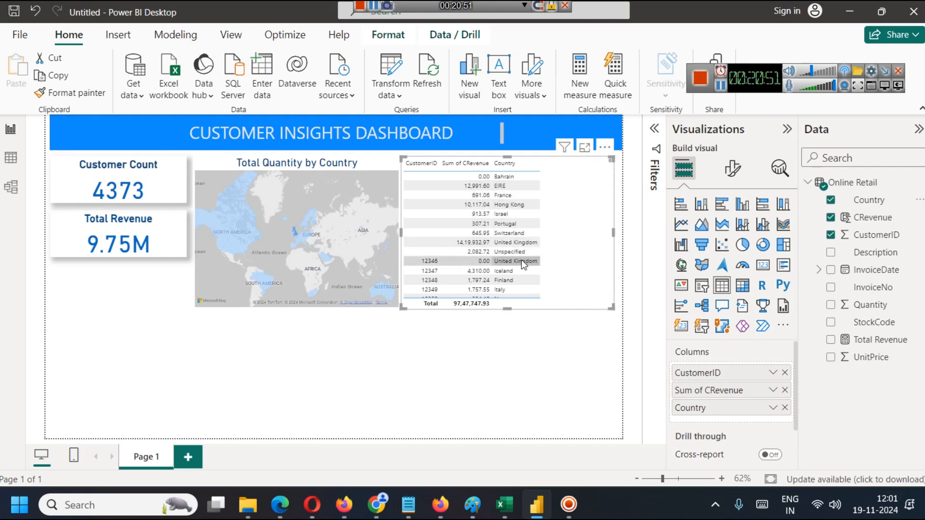
Look through the customer revenue rows and their countries in the report table and in focus mode, and return to the report.
{"action": "scroll", "coordinate": [501, 251], "scroll_direction": "down", "scroll_amount": 2}
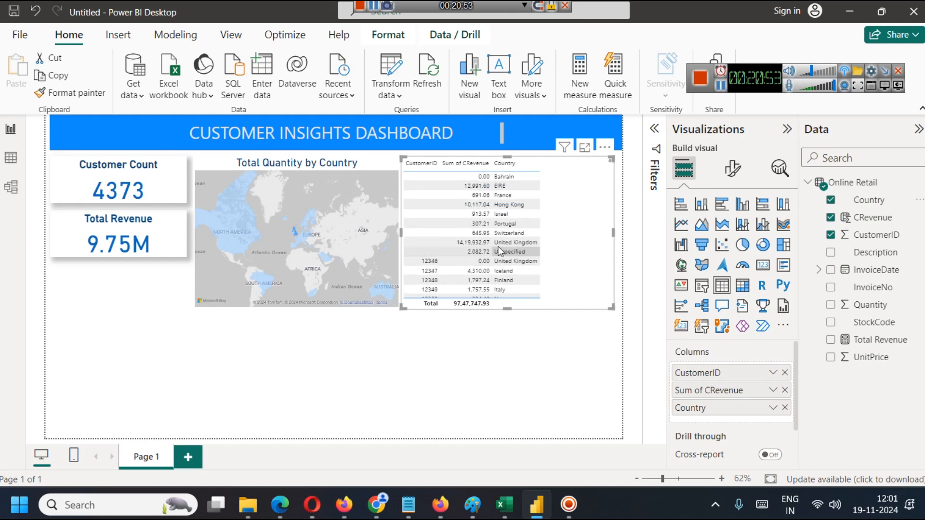
{"action": "scroll", "coordinate": [516, 259], "scroll_direction": "up", "scroll_amount": 1}
{"action": "scroll", "coordinate": [516, 260], "scroll_direction": "down", "scroll_amount": 1}
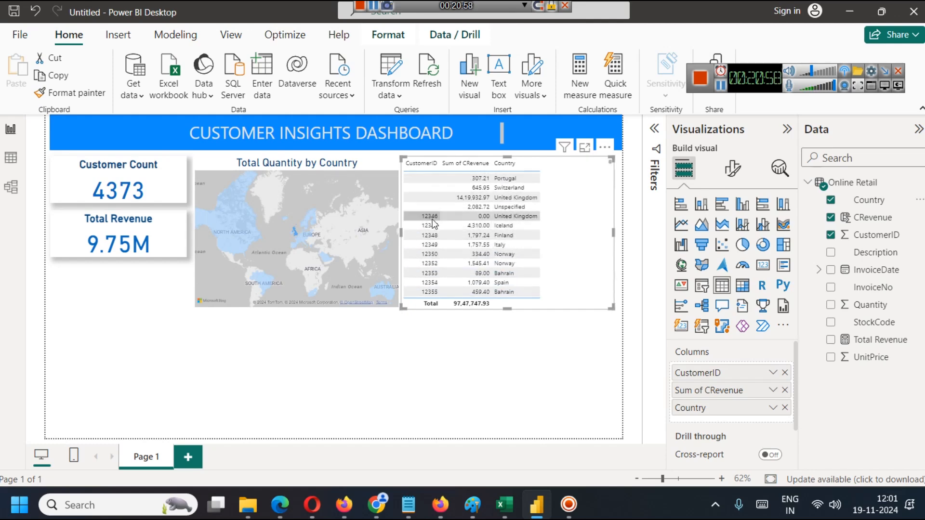
{"action": "scroll", "coordinate": [493, 223], "scroll_direction": "down", "scroll_amount": 20}
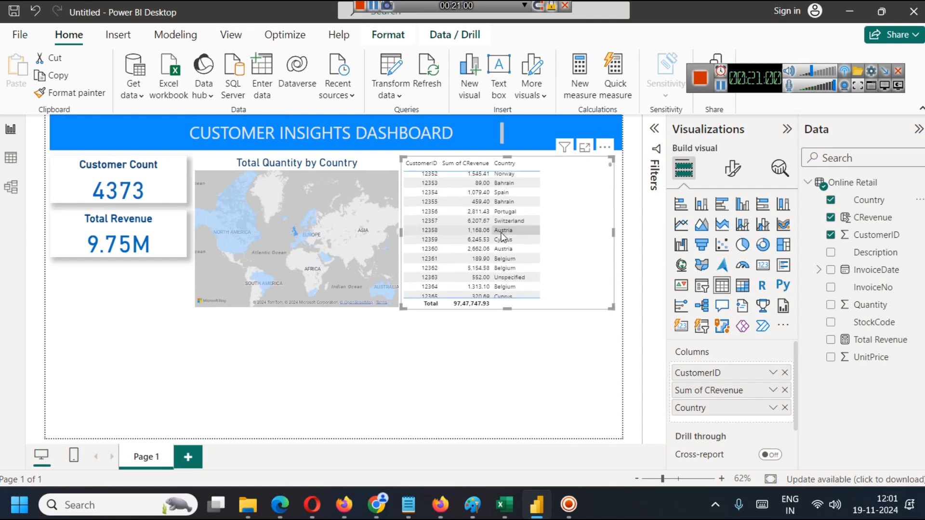
{"action": "scroll", "coordinate": [494, 223], "scroll_direction": "up", "scroll_amount": 20}
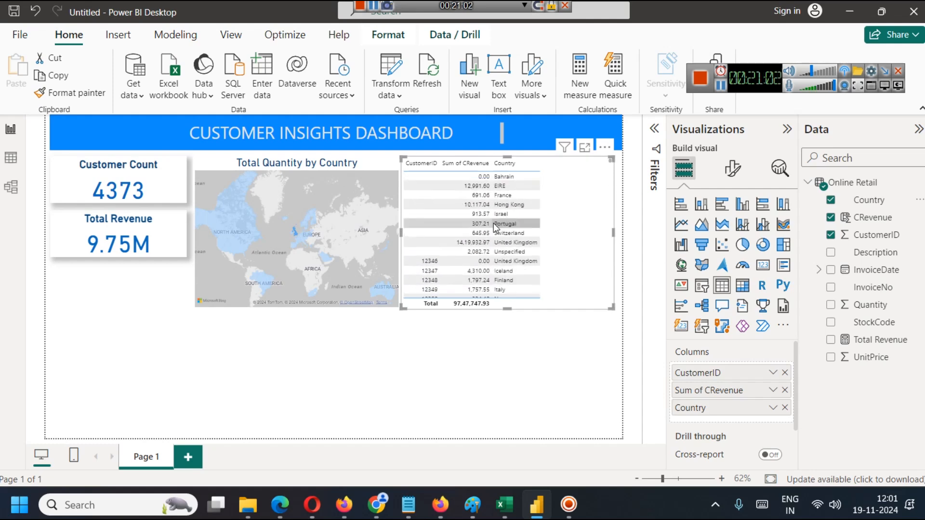
{"action": "left_click", "coordinate": [584, 146]}
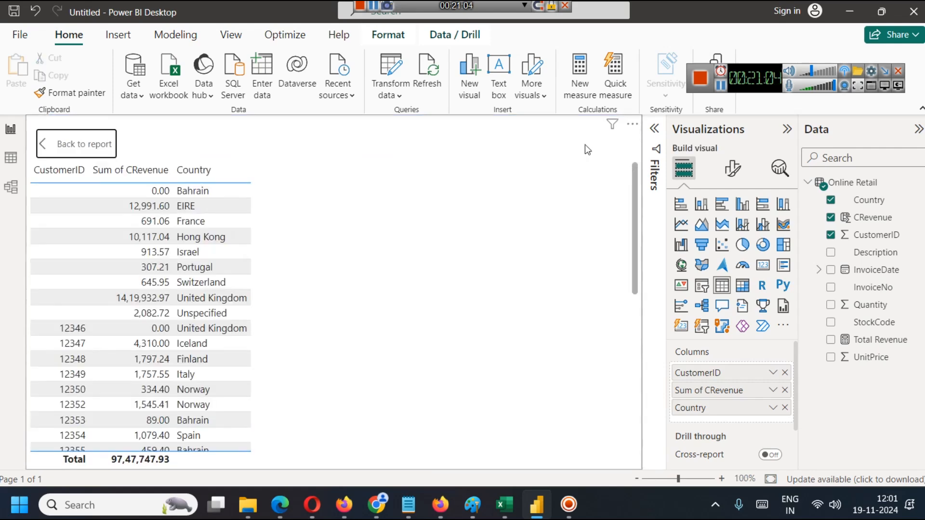
{"action": "scroll", "coordinate": [176, 270], "scroll_direction": "down", "scroll_amount": 5}
{"action": "scroll", "coordinate": [176, 270], "scroll_direction": "up", "scroll_amount": 5}
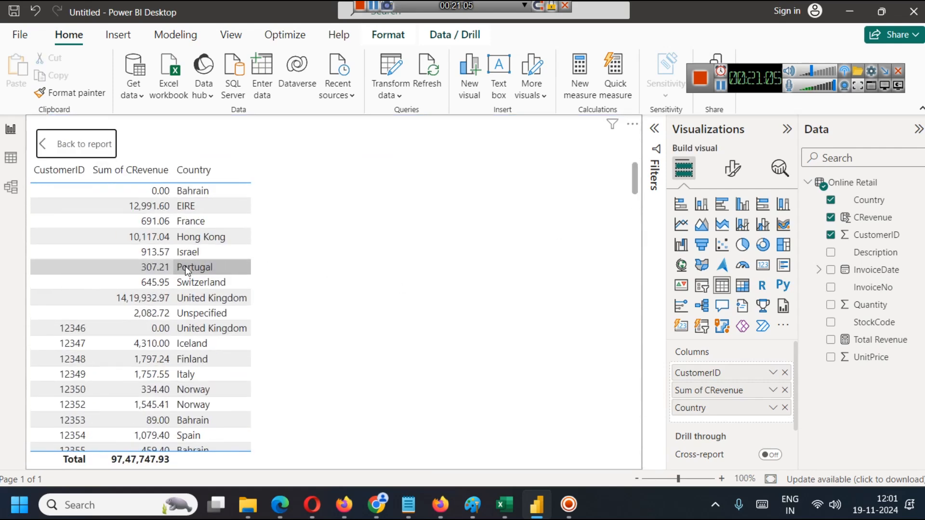
{"action": "left_click", "coordinate": [50, 144]}
{"action": "scroll", "coordinate": [500, 236], "scroll_direction": "down", "scroll_amount": 10}
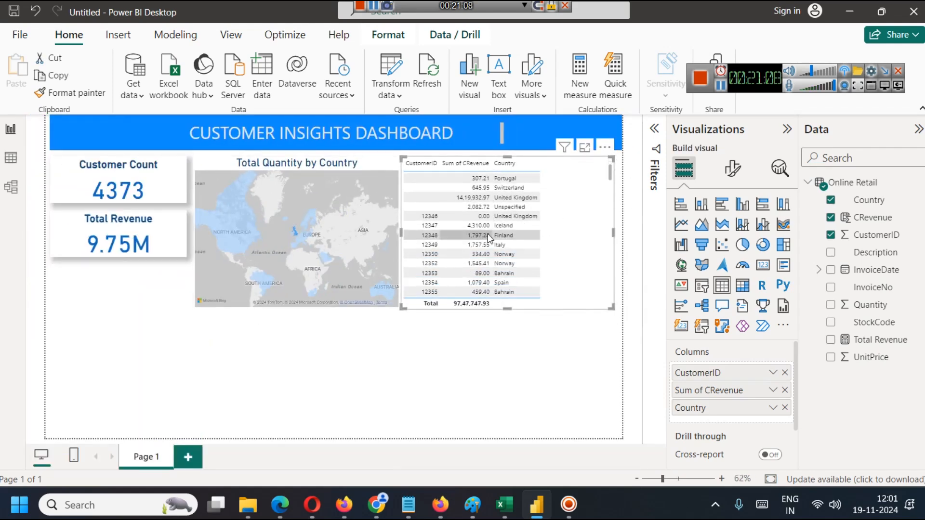
{"action": "scroll", "coordinate": [500, 236], "scroll_direction": "up", "scroll_amount": 10}
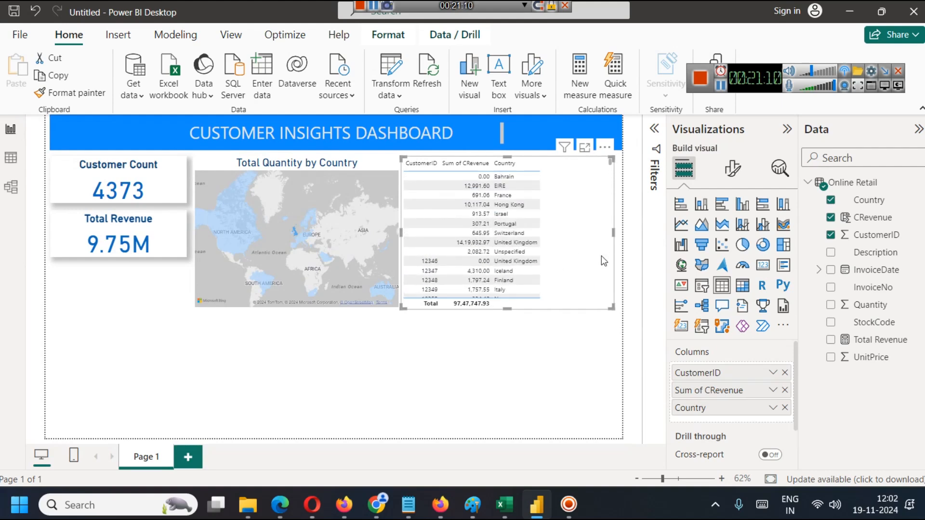
Narrow the customer revenue table to fit its three columns and deselect it.
{"action": "left_click_drag", "start_coordinate": [614, 233], "coordinate": [552, 237]}
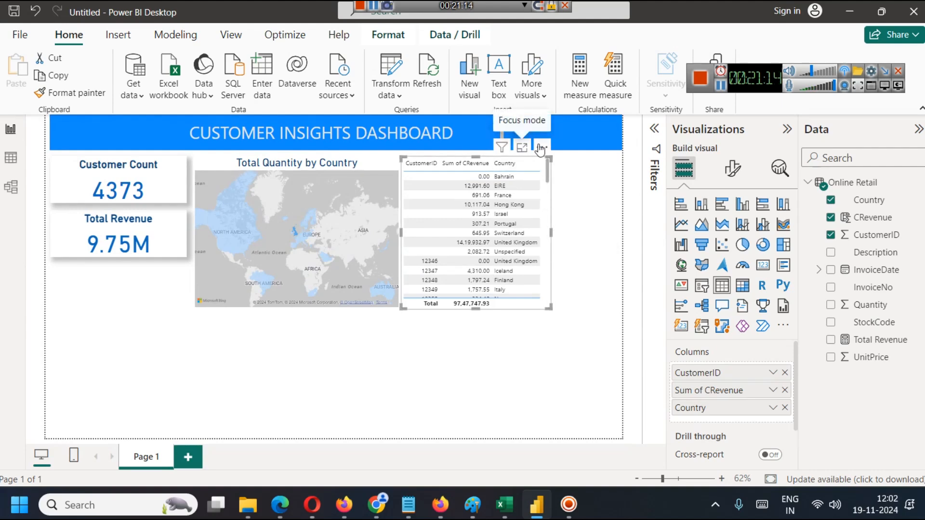
{"action": "left_click", "coordinate": [541, 147]}
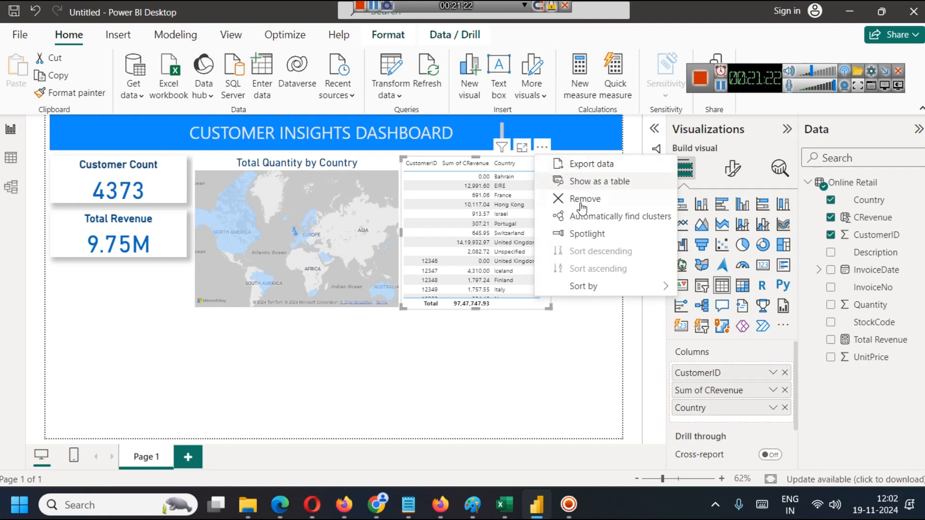
{"action": "left_click", "coordinate": [509, 375]}
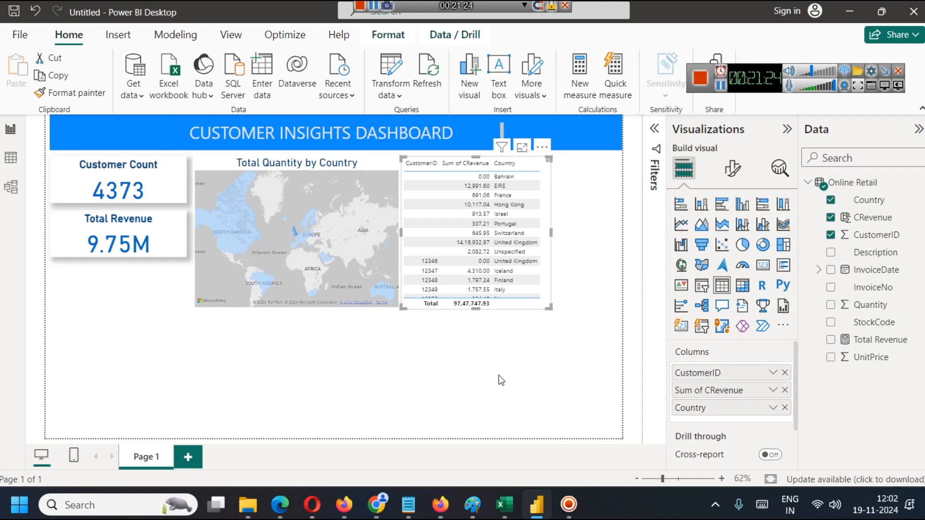
{"action": "left_click", "coordinate": [501, 381]}
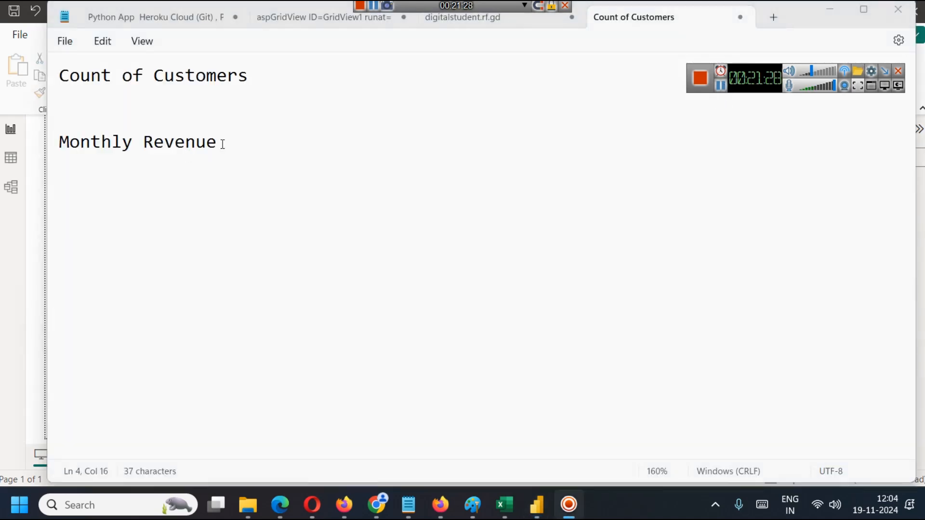
Return from the Monthly Revenue note to Power BI and insert a line chart spanning the width beneath the cards, map and table.
{"action": "left_click_drag", "start_coordinate": [224, 144], "coordinate": [58, 147]}
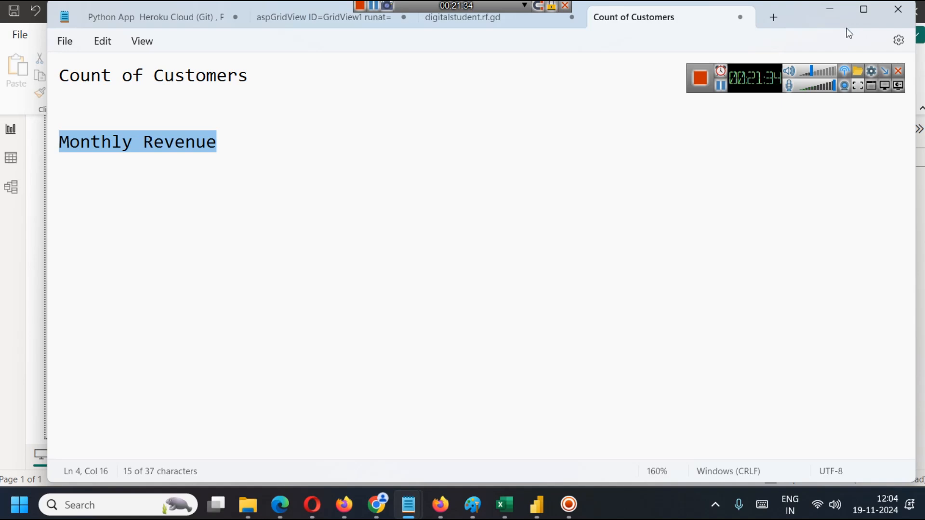
{"action": "left_click", "coordinate": [831, 17]}
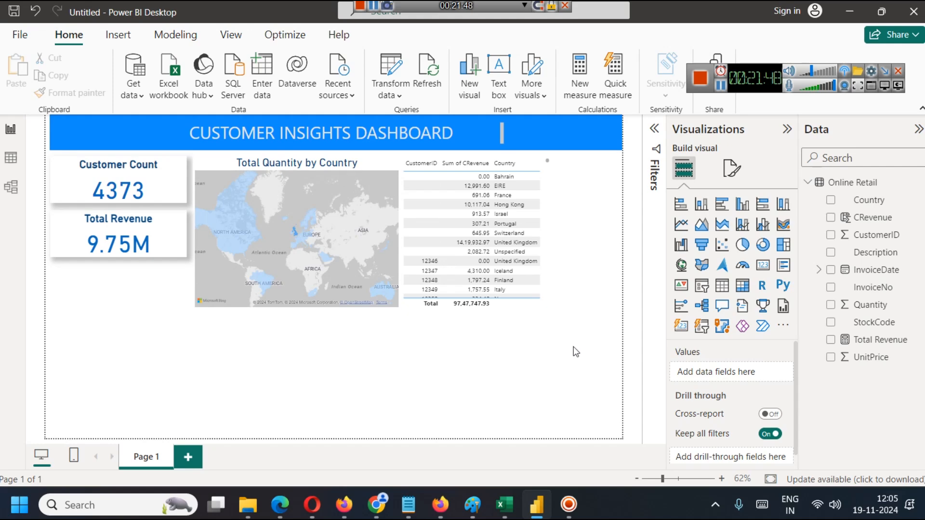
{"action": "left_click", "coordinate": [682, 231]}
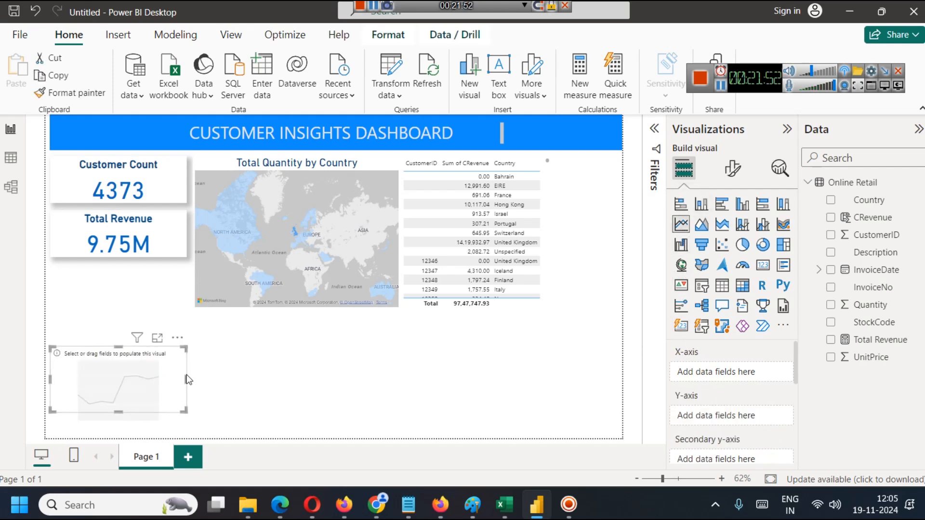
{"action": "left_click_drag", "start_coordinate": [186, 377], "coordinate": [549, 391]}
{"action": "left_click_drag", "start_coordinate": [302, 346], "coordinate": [302, 316]}
{"action": "left_click", "coordinate": [561, 343]}
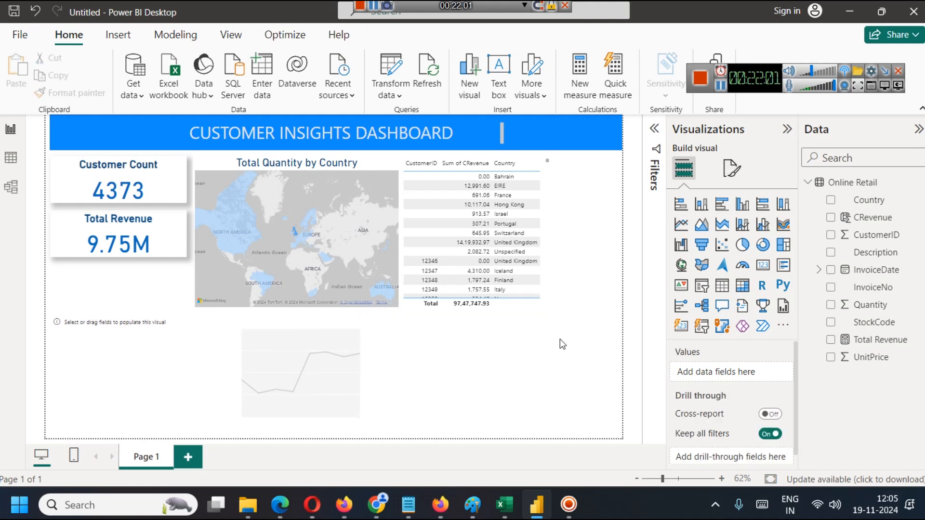
Check the InvoiceDate column in Excel, and back in Power BI put the Month level of InvoiceDate on the line chart's X-axis.
{"action": "left_click", "coordinate": [453, 370]}
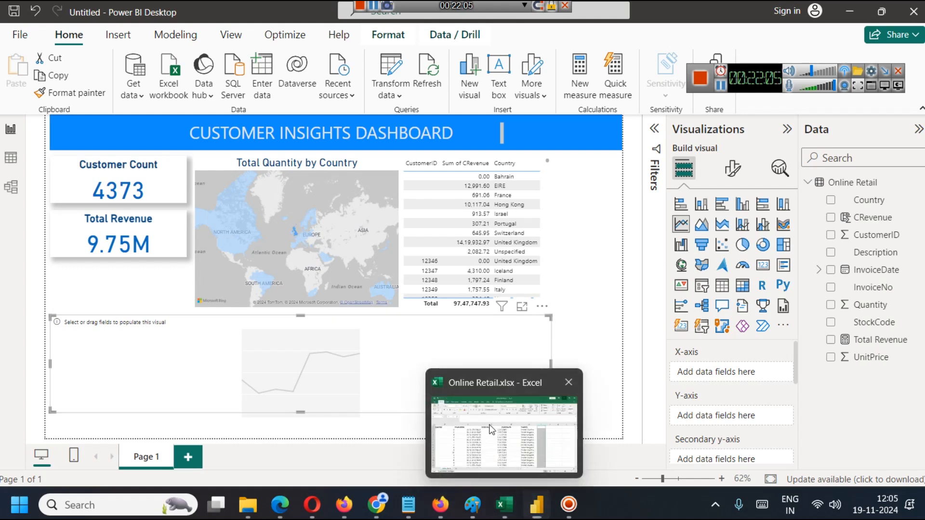
{"action": "left_click", "coordinate": [505, 505]}
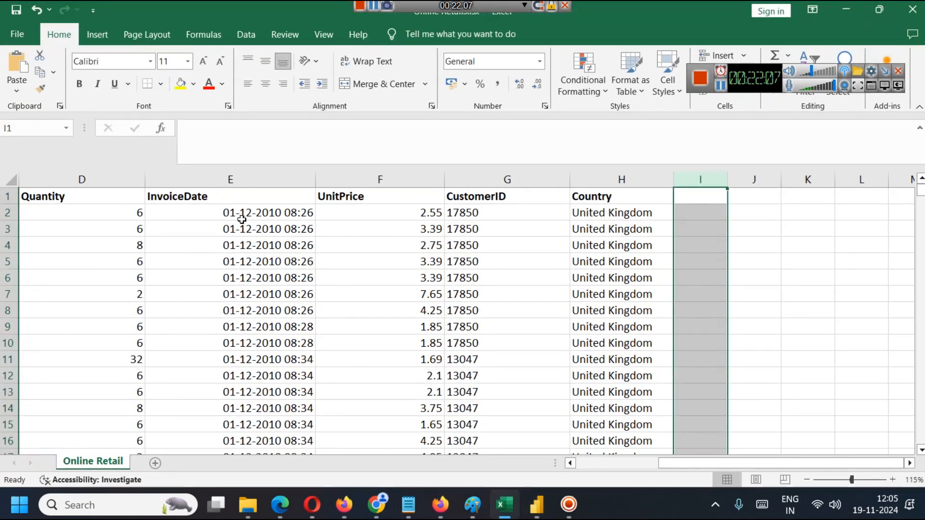
{"action": "left_click", "coordinate": [856, 16]}
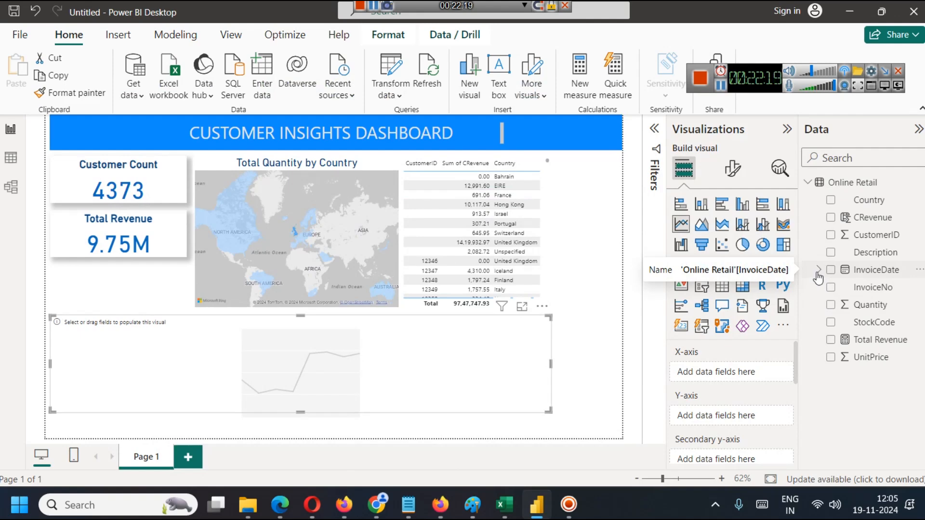
{"action": "left_click", "coordinate": [819, 274]}
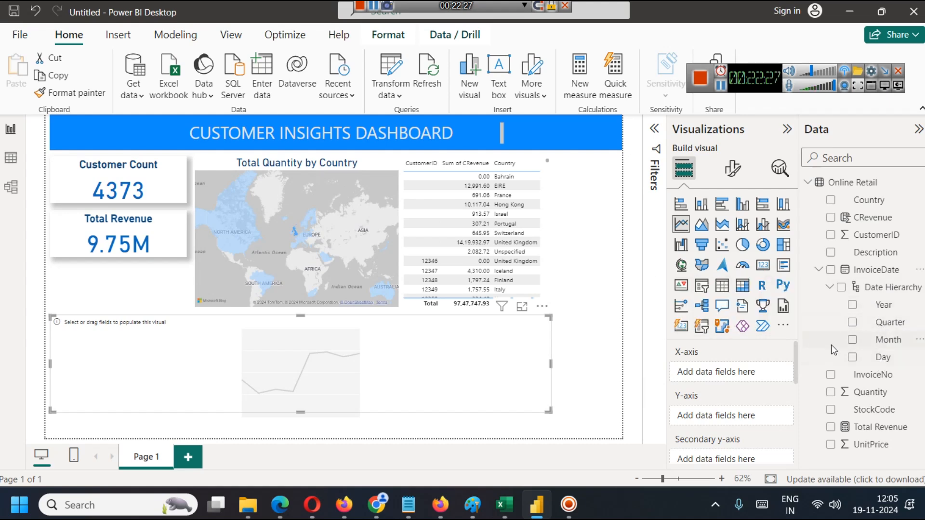
{"action": "left_click", "coordinate": [853, 341]}
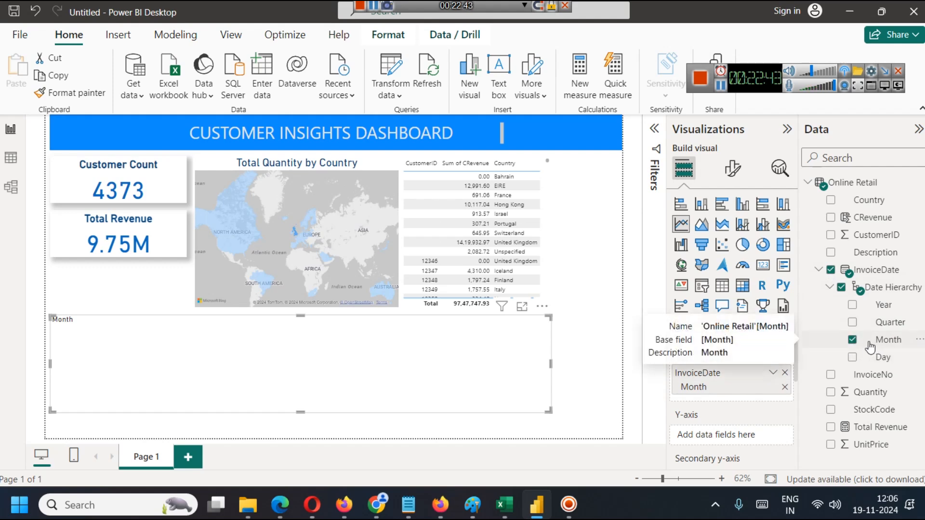
{"action": "left_click", "coordinate": [819, 271]}
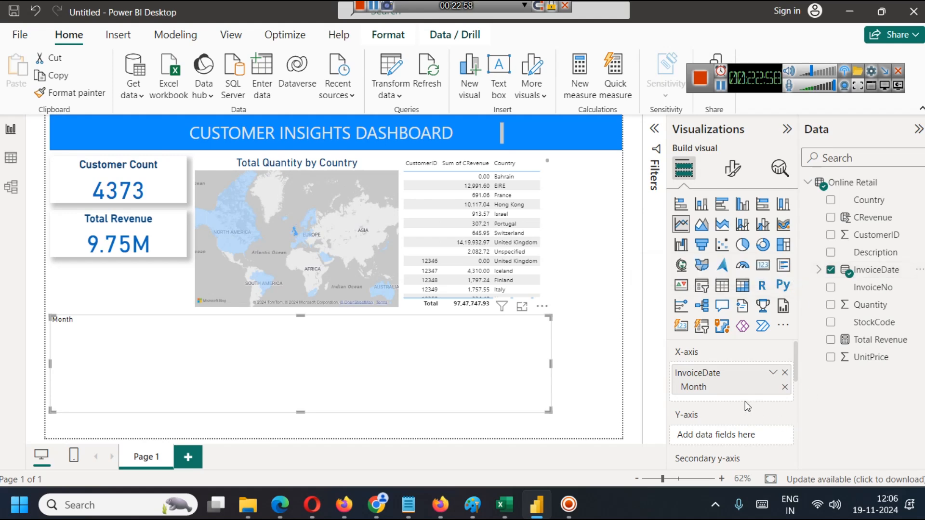
{"action": "scroll", "coordinate": [704, 377], "scroll_direction": "down", "scroll_amount": 2}
{"action": "scroll", "coordinate": [704, 377], "scroll_direction": "up", "scroll_amount": 2}
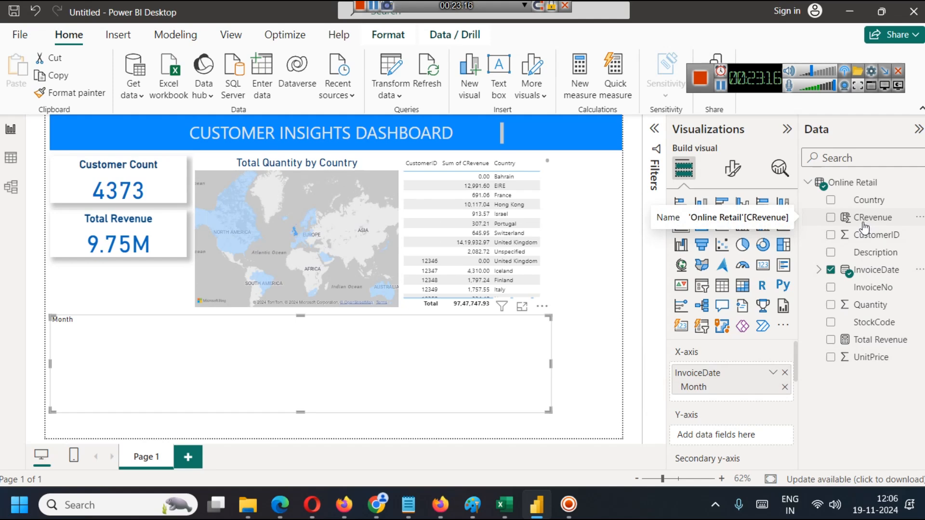
Review the CRevenue column in the Online Retail data table, and plot CRevenue on the line chart's Y-axis in the report.
{"action": "left_click", "coordinate": [11, 158]}
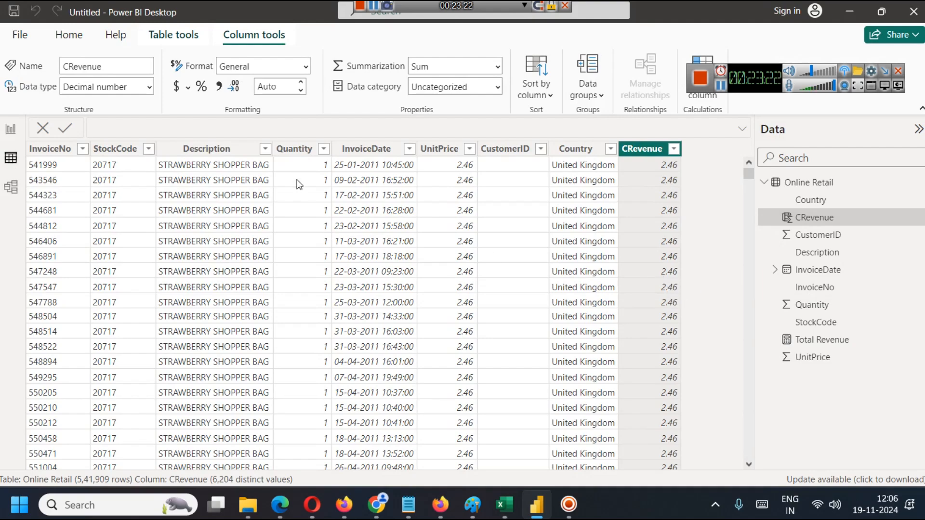
{"action": "scroll", "coordinate": [302, 178], "scroll_direction": "down", "scroll_amount": 20}
{"action": "scroll", "coordinate": [301, 176], "scroll_direction": "down", "scroll_amount": 20}
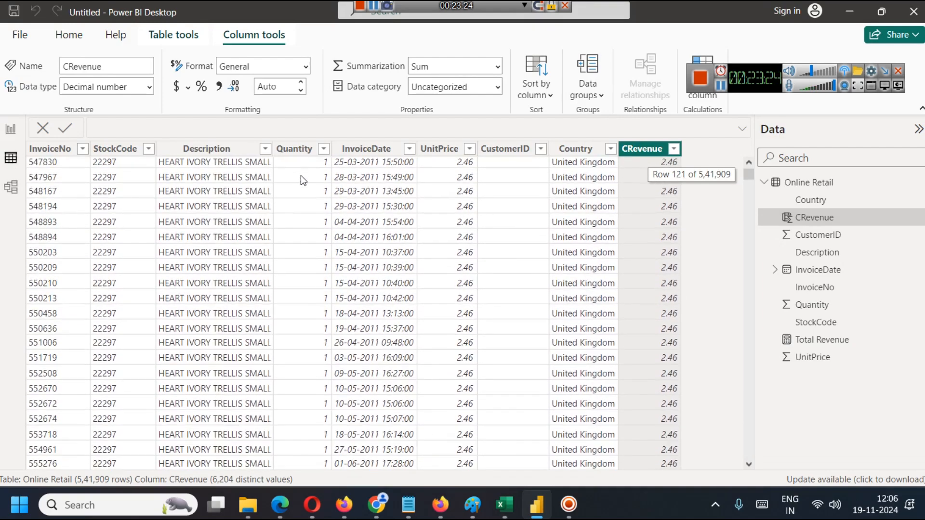
{"action": "left_click_drag", "start_coordinate": [751, 177], "coordinate": [741, 346]}
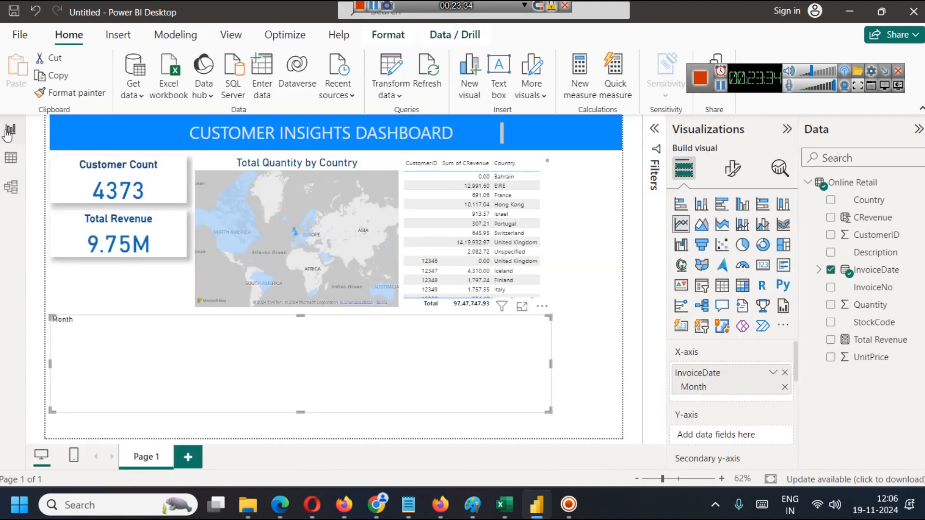
{"action": "left_click", "coordinate": [10, 129]}
{"action": "mouse_move", "coordinate": [867, 218]}
{"action": "left_mouse_down"}
{"action": "mouse_move", "coordinate": [797, 409]}
{"action": "mouse_move", "coordinate": [723, 438]}
{"action": "left_mouse_up"}
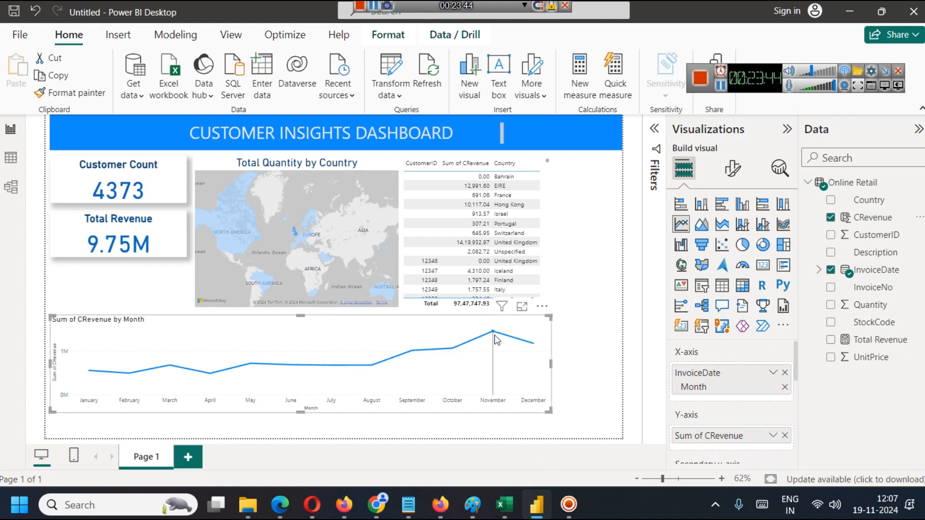
{"action": "mouse_move", "coordinate": [496, 340]}
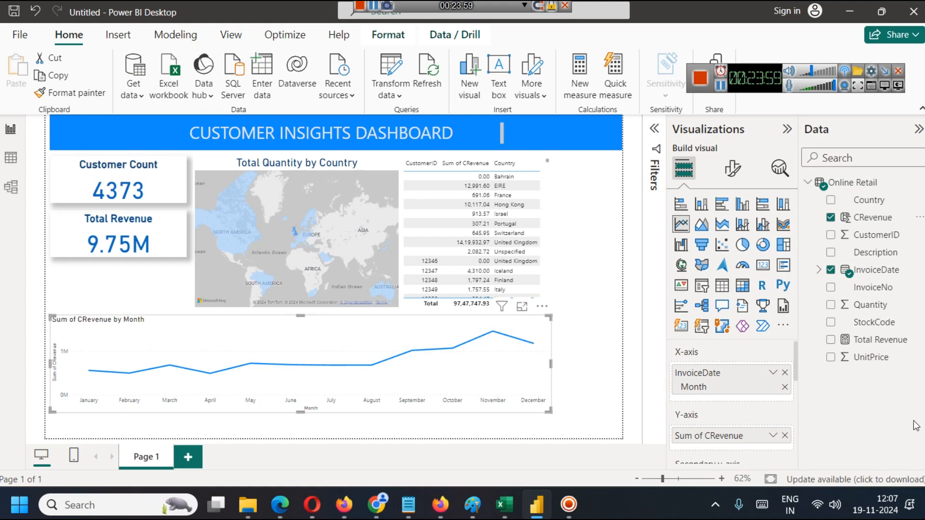
Review the InvoiceNo column in the Online Retail workbook in Excel and return to the Power BI report.
{"action": "mouse_move", "coordinate": [522, 506]}
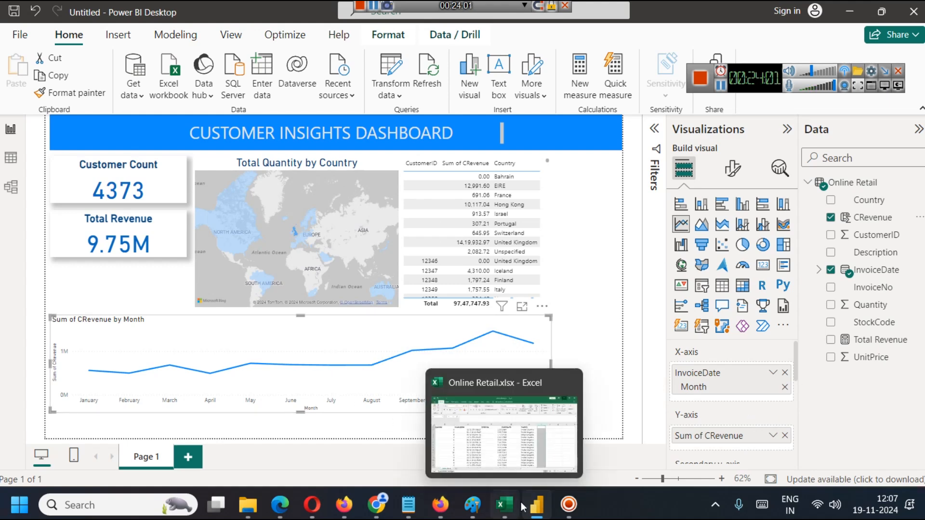
{"action": "left_click", "coordinate": [502, 424]}
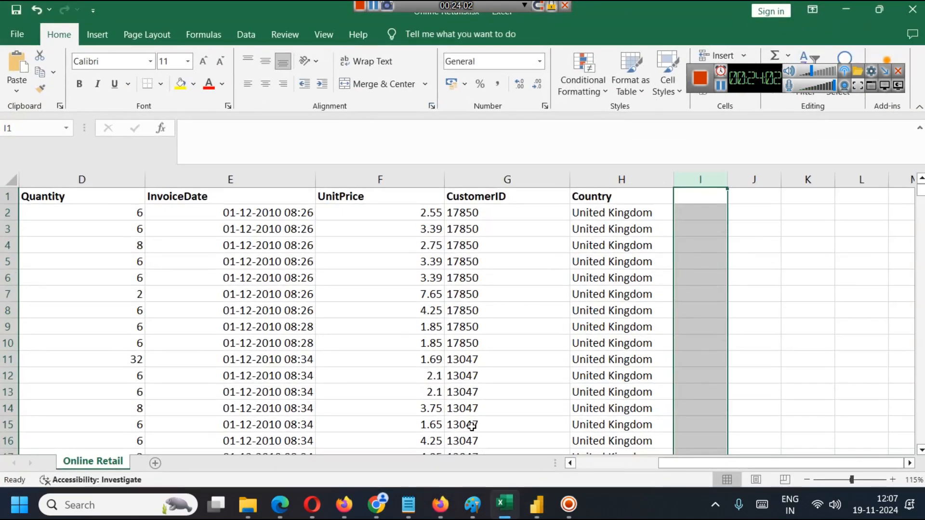
{"action": "left_click", "coordinate": [587, 465]}
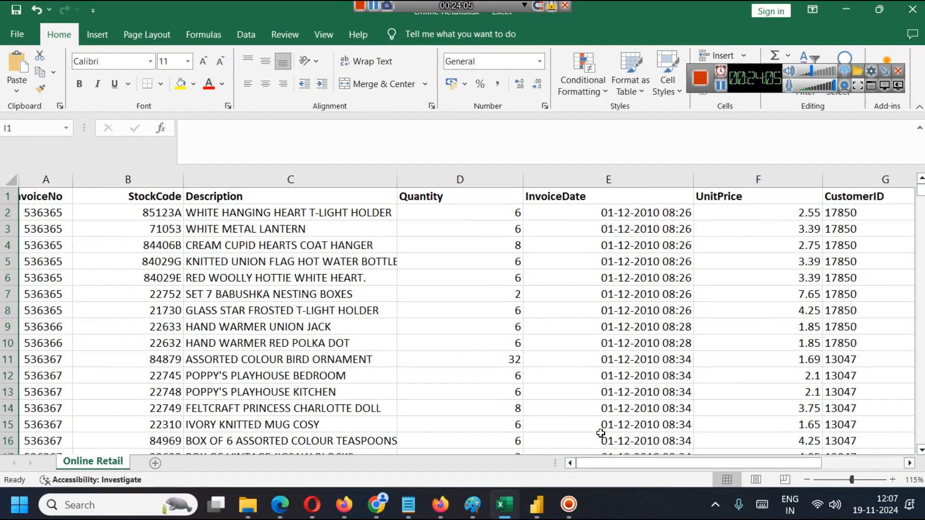
{"action": "left_click", "coordinate": [54, 212]}
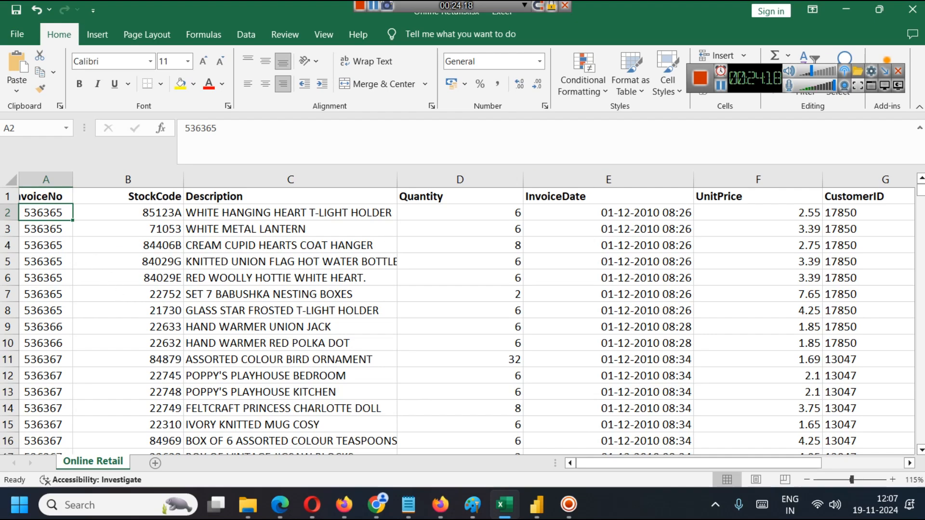
{"action": "left_click", "coordinate": [846, 10]}
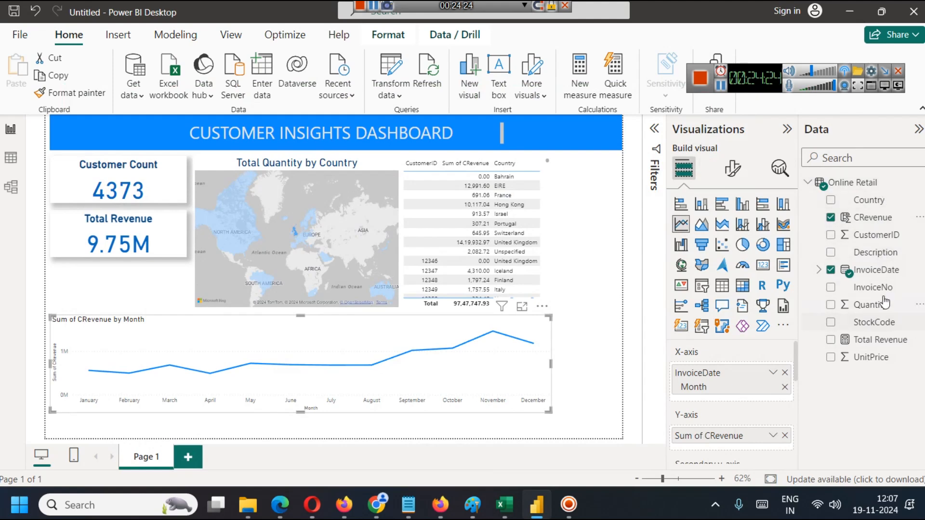
Try plotting the count of InvoiceNo on the line chart's Y-axis beside CRevenue, and remove it again.
{"action": "left_click_drag", "start_coordinate": [876, 291], "coordinate": [734, 435]}
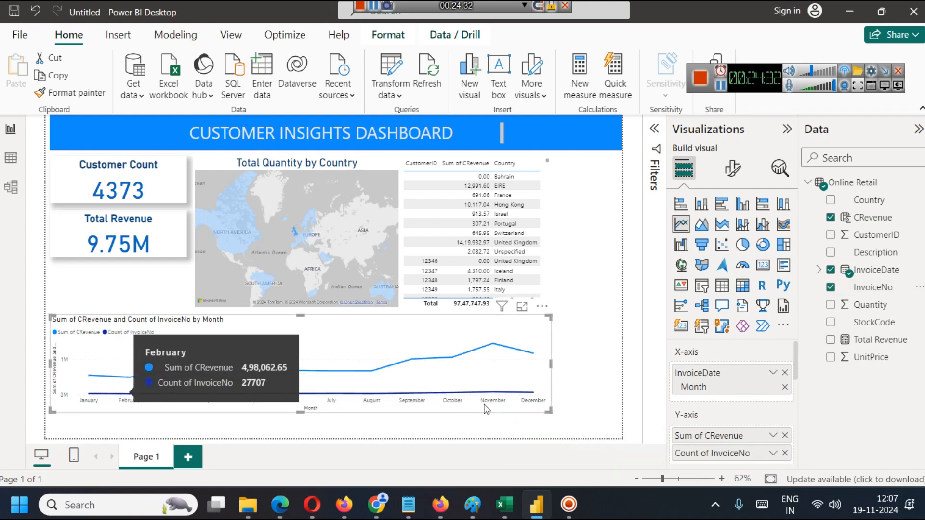
{"action": "mouse_move", "coordinate": [490, 396]}
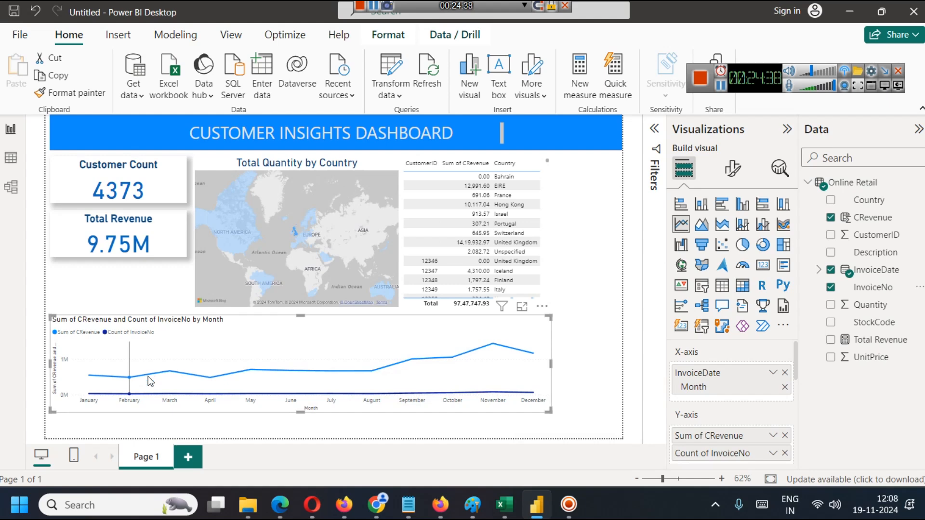
{"action": "left_click", "coordinate": [785, 453]}
Plot the count of InvoiceNo on the line chart's secondary y-axis and compare both lines in focus mode before returning to the report.
{"action": "scroll", "coordinate": [748, 391], "scroll_direction": "down", "scroll_amount": 1}
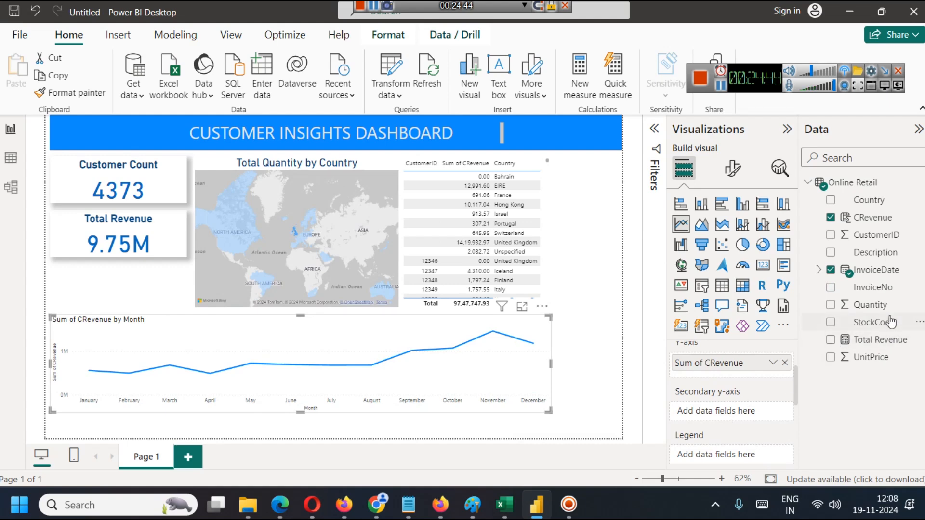
{"action": "left_click_drag", "start_coordinate": [871, 295], "coordinate": [737, 414]}
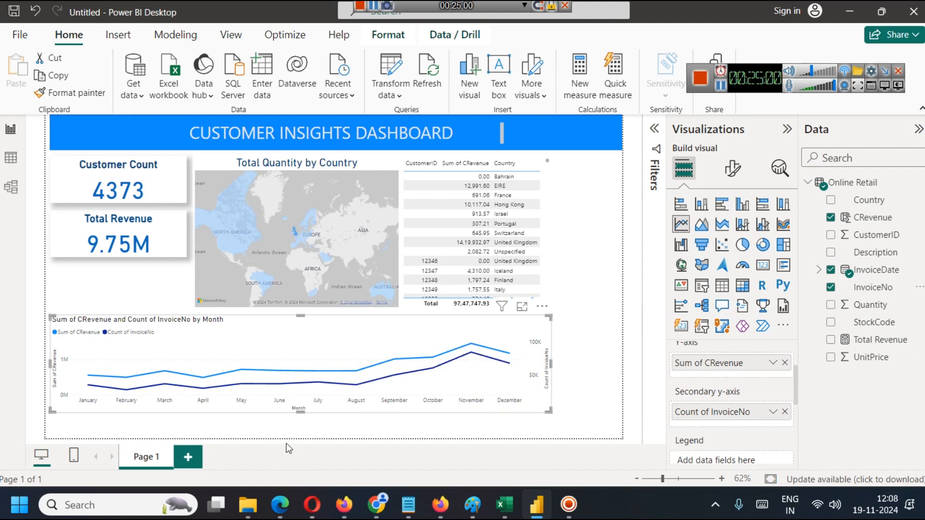
{"action": "mouse_move", "coordinate": [139, 380]}
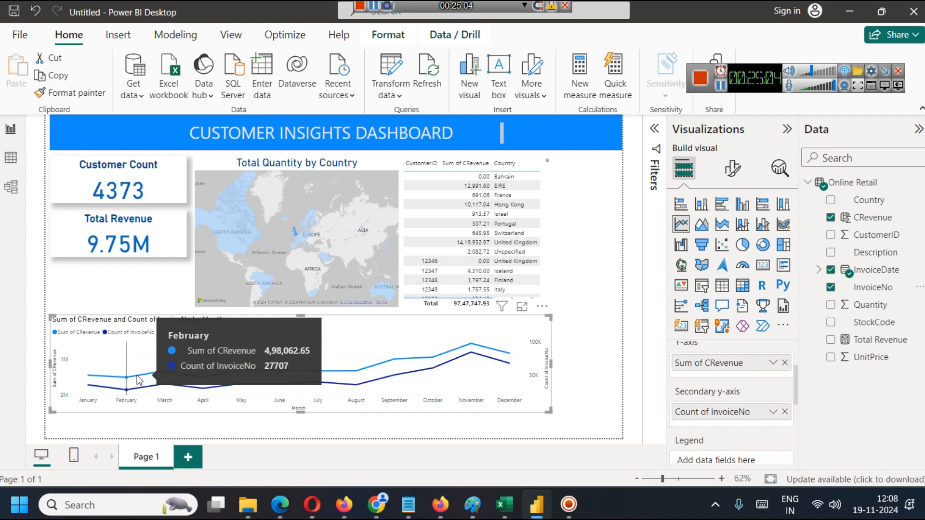
{"action": "left_click", "coordinate": [523, 308]}
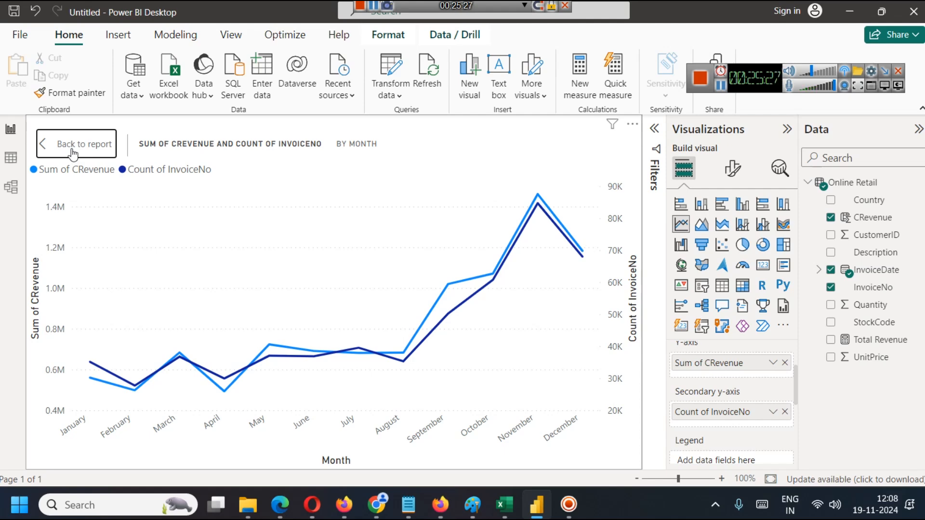
{"action": "left_click", "coordinate": [46, 143]}
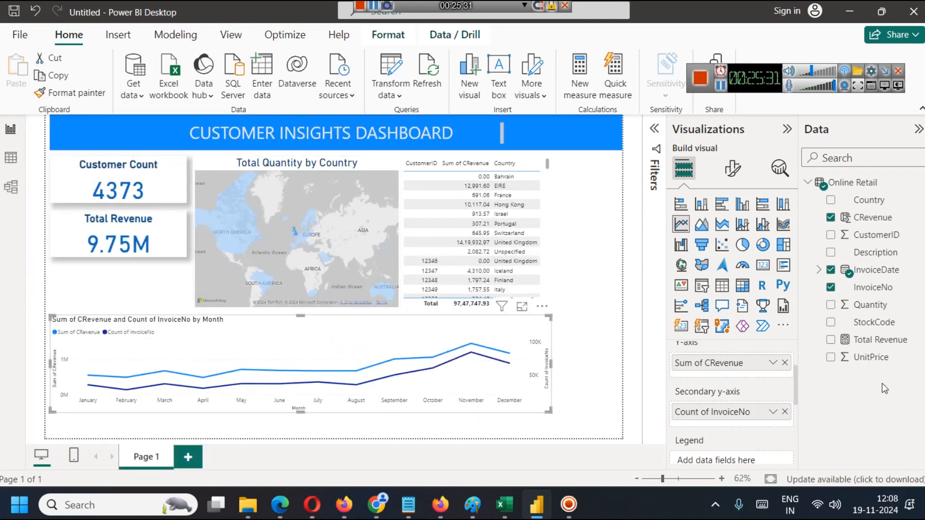
{"action": "scroll", "coordinate": [762, 375], "scroll_direction": "up", "scroll_amount": 3}
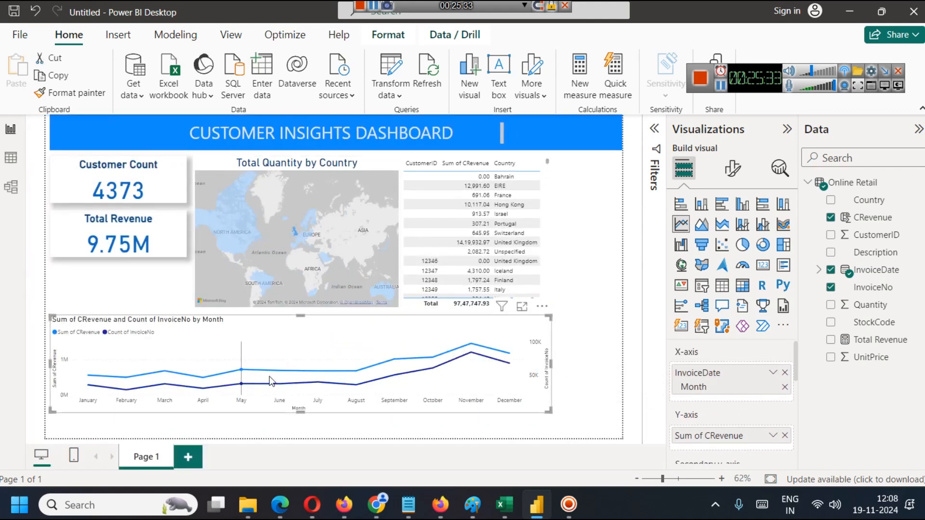
{"action": "left_click", "coordinate": [591, 349]}
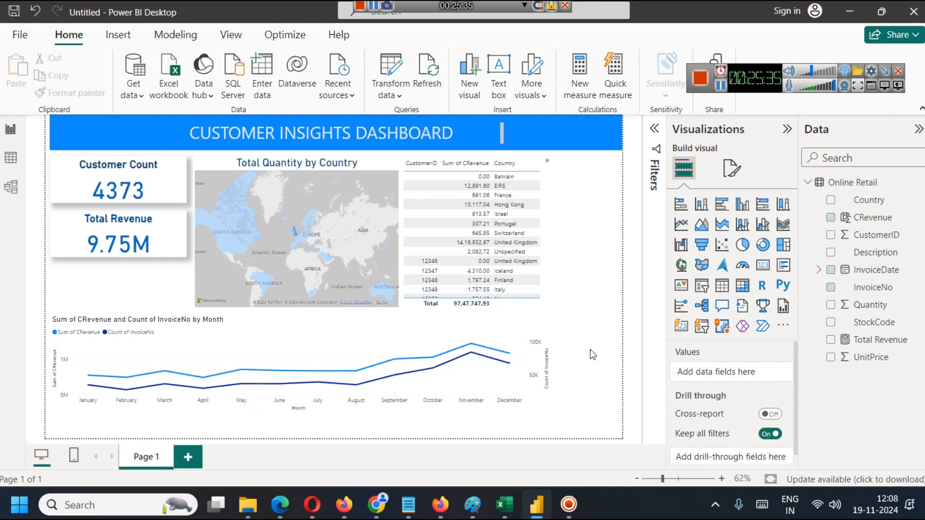
Format the line chart's horizontal gridlines with a solid style and a blue color.
{"action": "left_click", "coordinate": [372, 345]}
{"action": "left_click", "coordinate": [733, 169]}
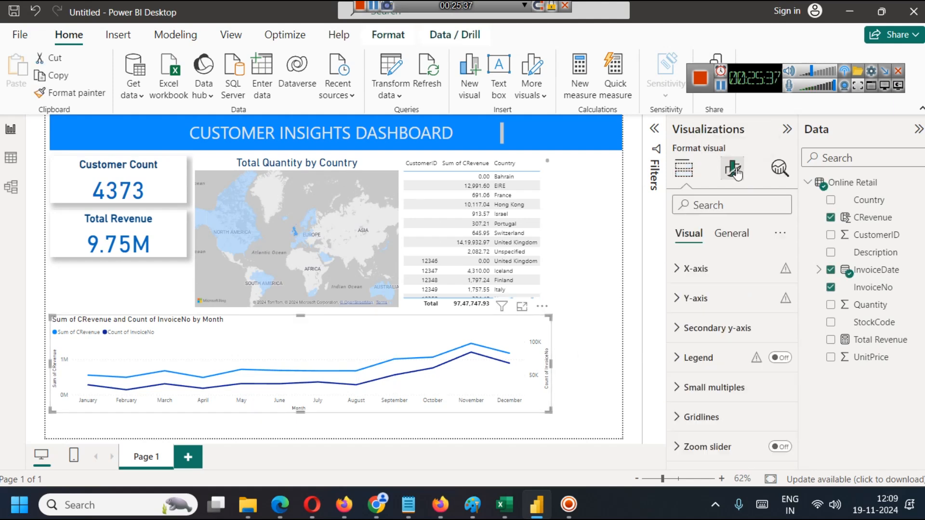
{"action": "scroll", "coordinate": [727, 325], "scroll_direction": "down", "scroll_amount": 4}
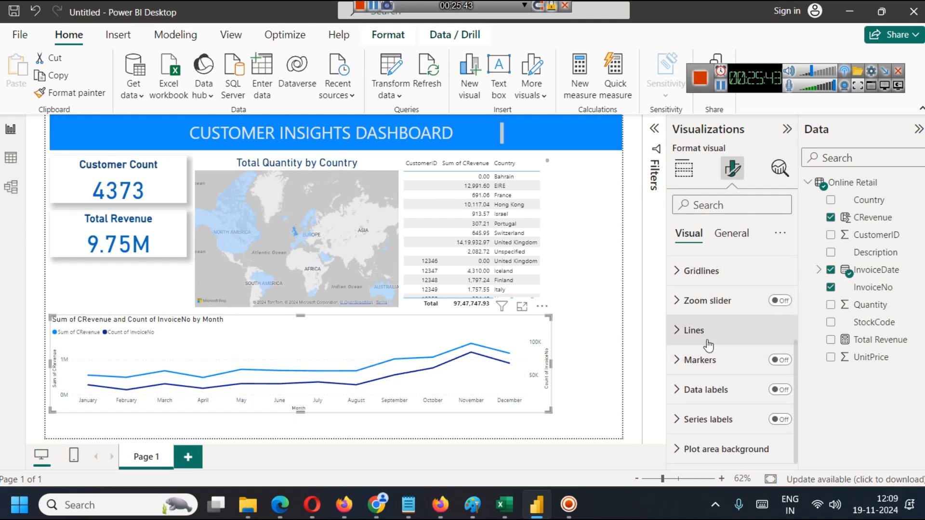
{"action": "left_click", "coordinate": [677, 273]}
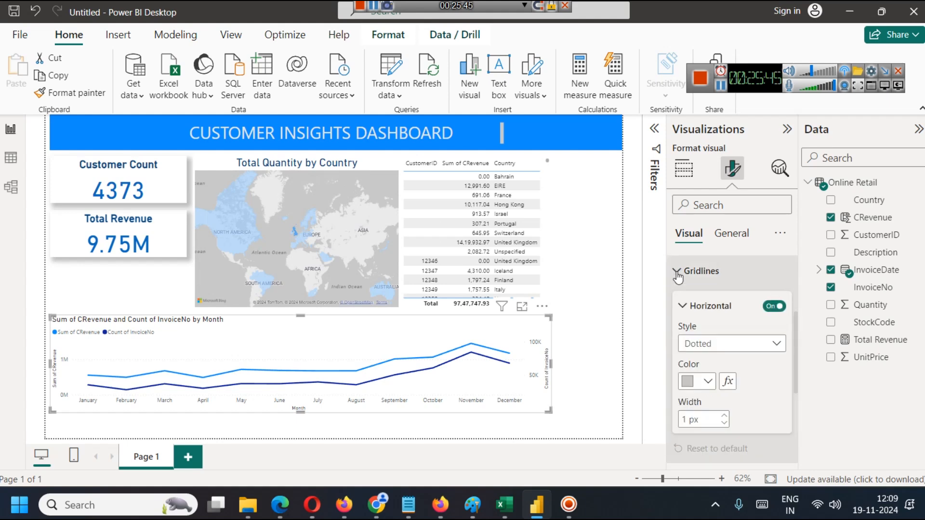
{"action": "left_click", "coordinate": [756, 345]}
{"action": "left_click", "coordinate": [712, 380]}
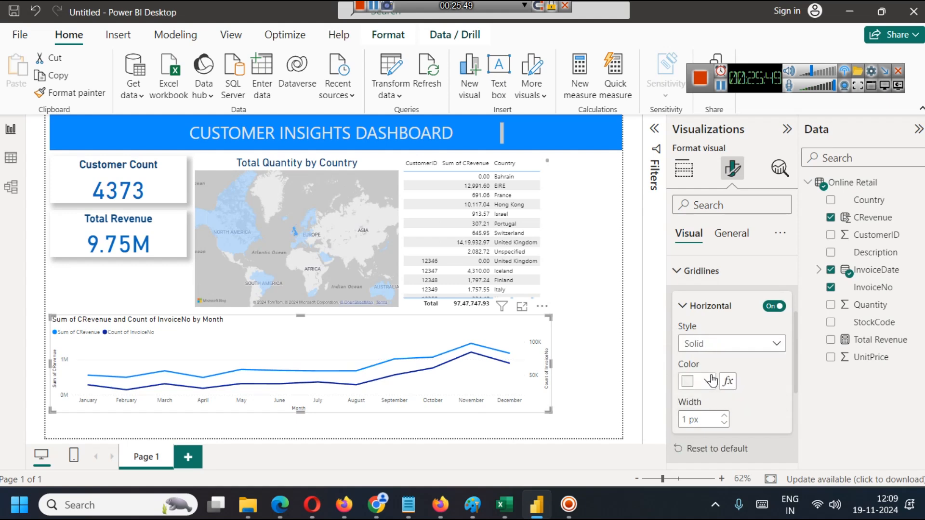
{"action": "left_click", "coordinate": [708, 381]}
{"action": "left_click", "coordinate": [740, 226]}
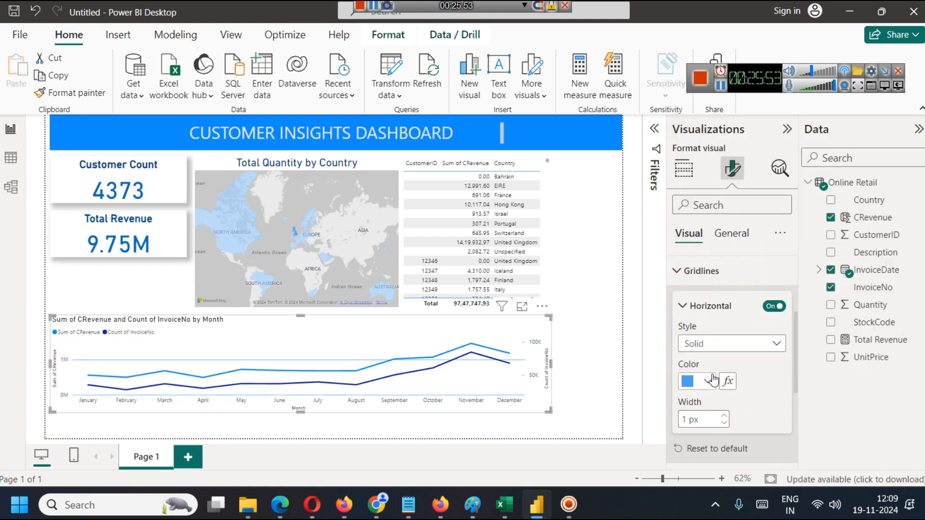
Change the style of the line chart's horizontal gridlines to dotted.
{"action": "scroll", "coordinate": [728, 358], "scroll_direction": "down", "scroll_amount": 2}
{"action": "scroll", "coordinate": [728, 358], "scroll_direction": "up", "scroll_amount": 2}
{"action": "left_click", "coordinate": [729, 346]}
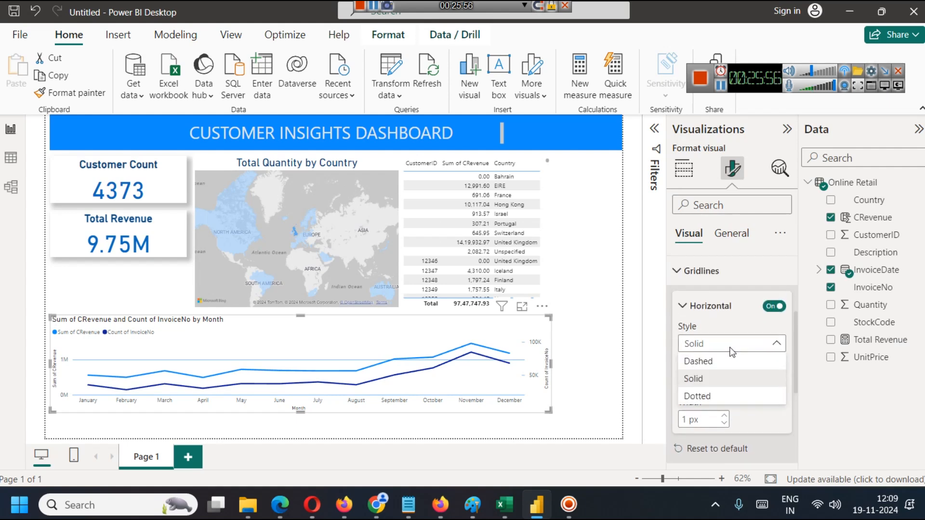
{"action": "left_click", "coordinate": [707, 400]}
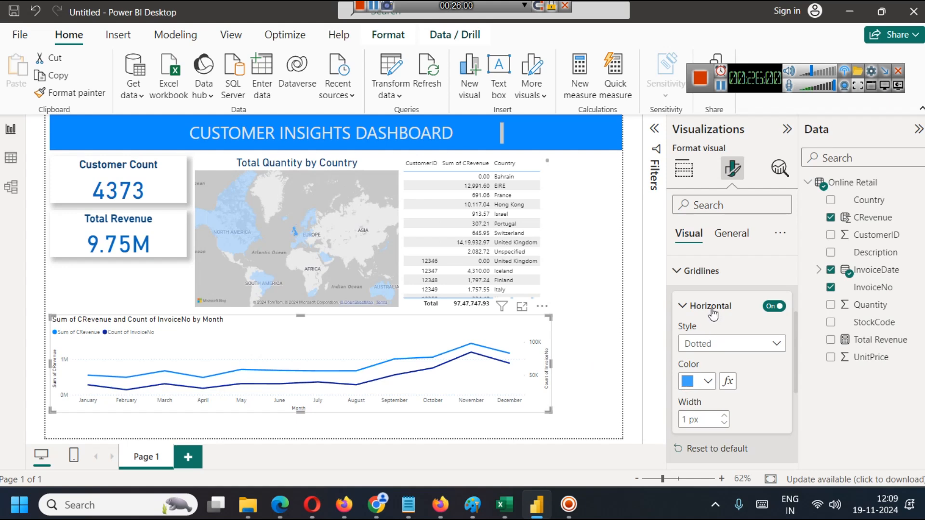
{"action": "left_click", "coordinate": [704, 271]}
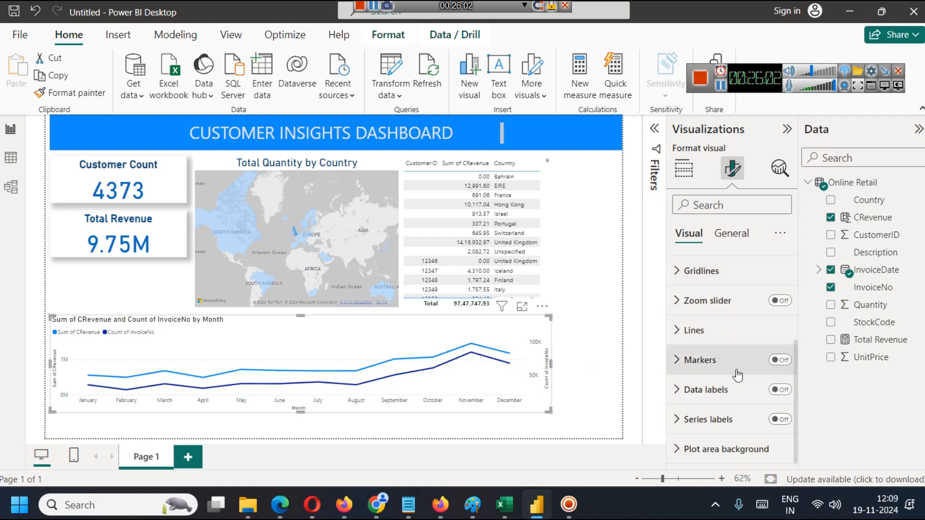
Turn on markers, data labels and series labels for the line chart and deselect it.
{"action": "left_click", "coordinate": [780, 362]}
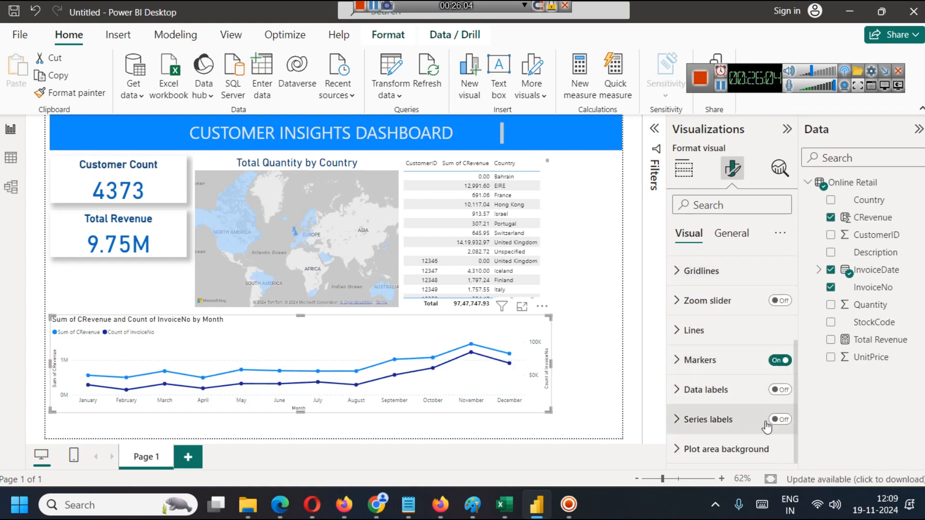
{"action": "left_click", "coordinate": [785, 391]}
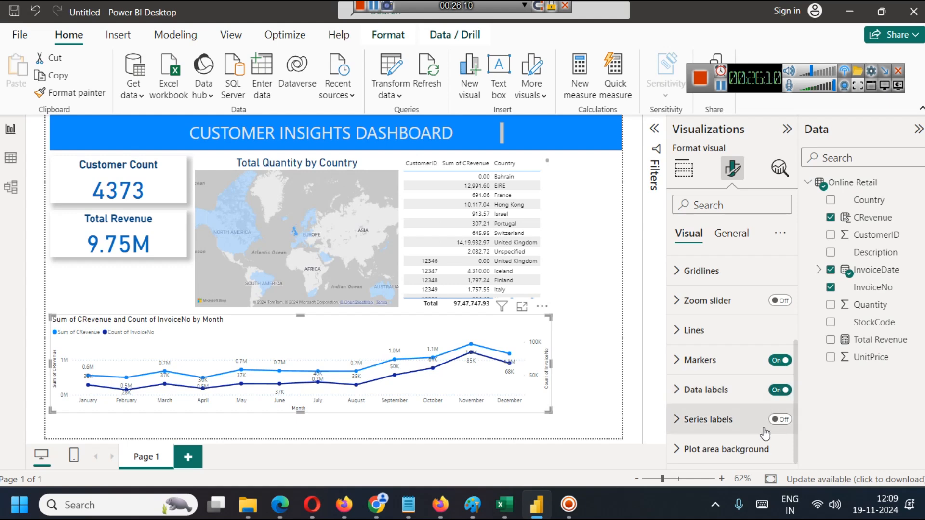
{"action": "left_click", "coordinate": [780, 422]}
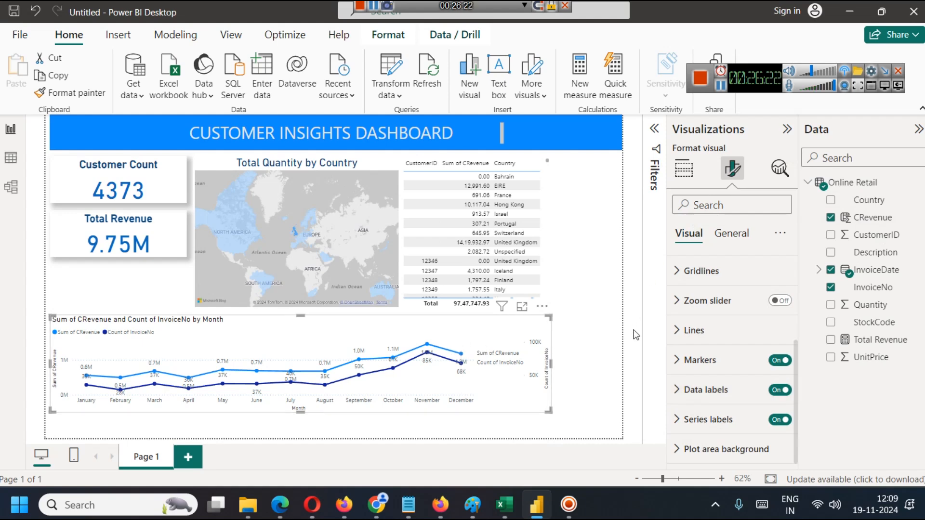
{"action": "left_click", "coordinate": [608, 308]}
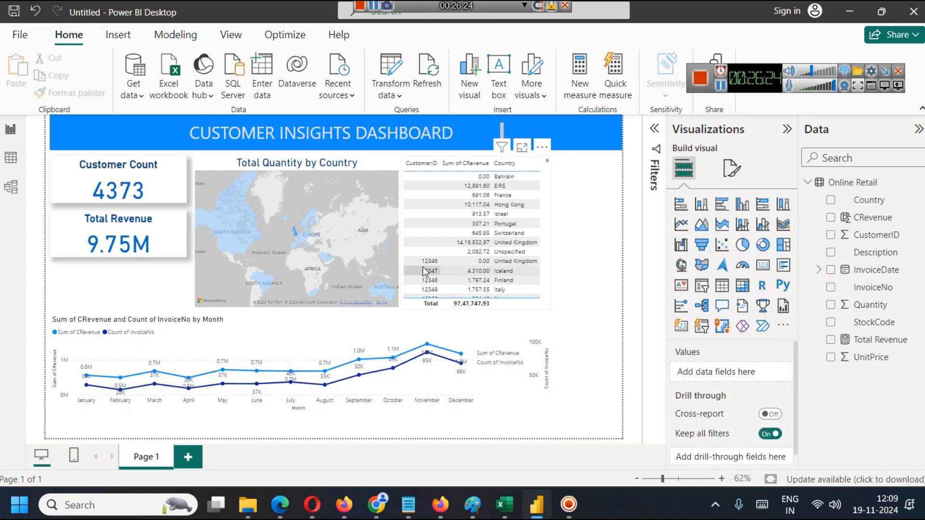
Look through the customer revenue table and sort it by Sum of CRevenue in descending order.
{"action": "scroll", "coordinate": [453, 272], "scroll_direction": "down", "scroll_amount": 3}
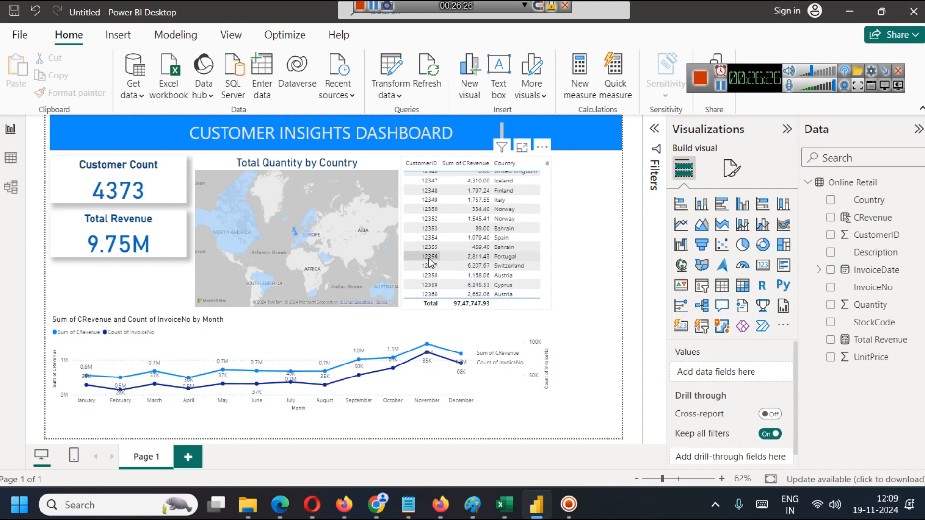
{"action": "scroll", "coordinate": [492, 262], "scroll_direction": "up", "scroll_amount": 3}
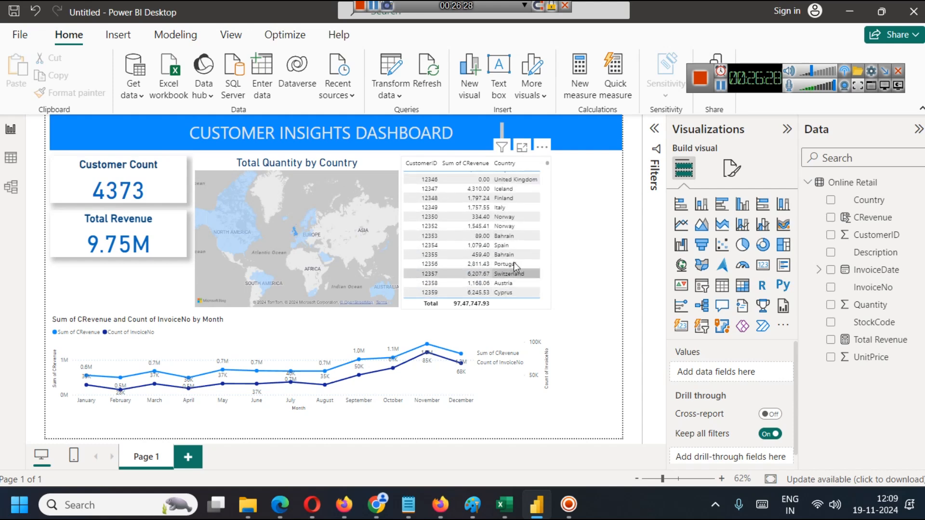
{"action": "left_click", "coordinate": [465, 163]}
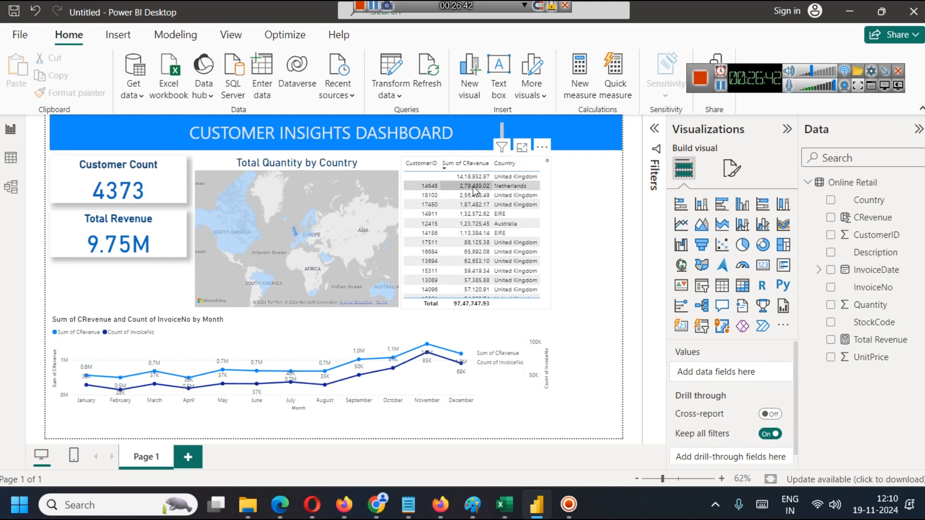
{"action": "left_click", "coordinate": [471, 165]}
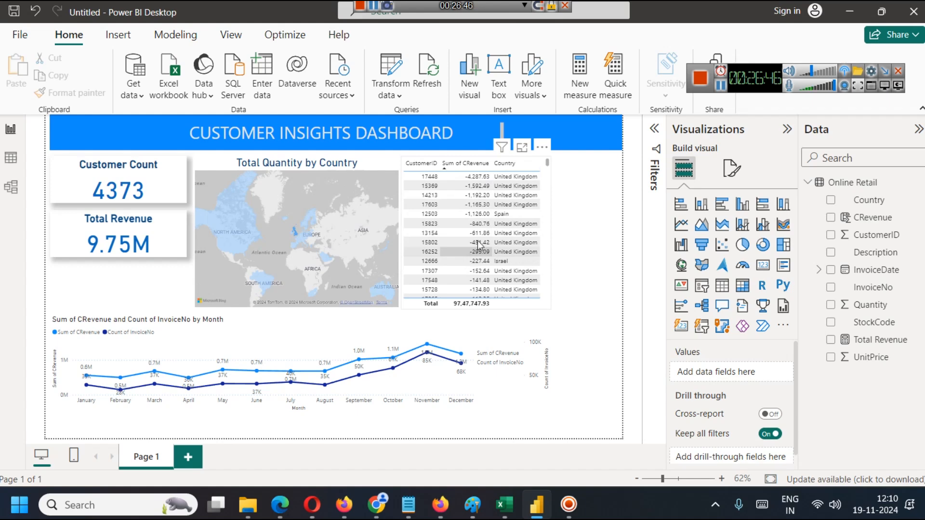
{"action": "left_click", "coordinate": [458, 166]}
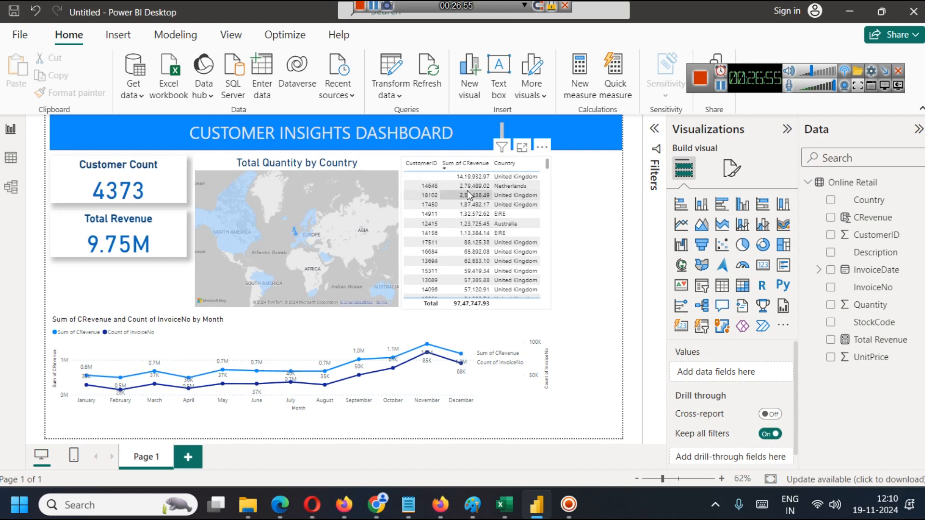
Cross-filter the dashboard by the highest-revenue customers in turn, from the Netherlands row through the United Kingdom and EIRE rows to Australia.
{"action": "left_click", "coordinate": [433, 186]}
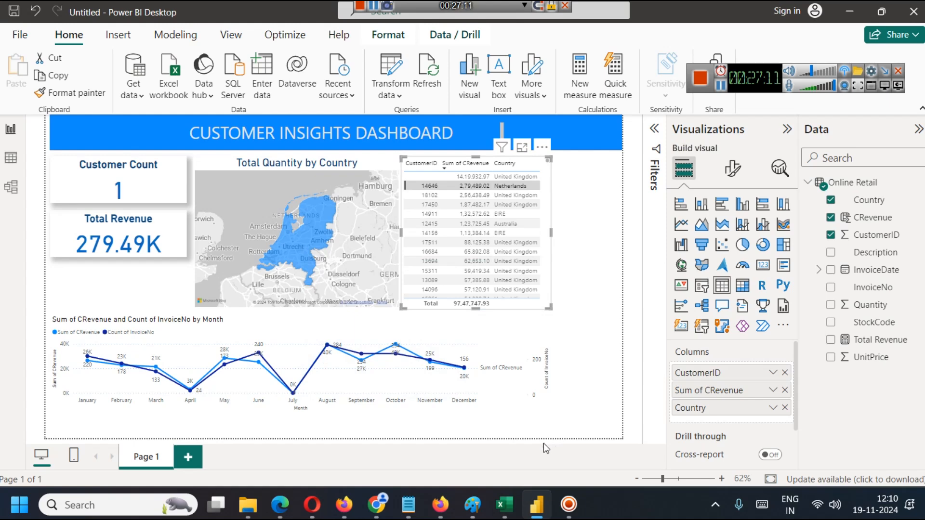
{"action": "mouse_move", "coordinate": [399, 353]}
{"action": "left_click", "coordinate": [473, 197]}
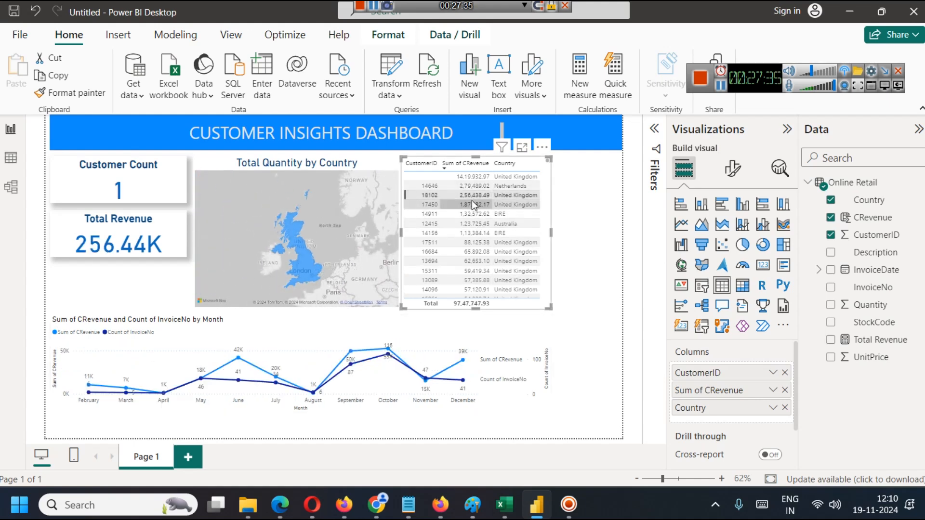
{"action": "left_click", "coordinate": [472, 203]}
{"action": "left_click", "coordinate": [474, 214]}
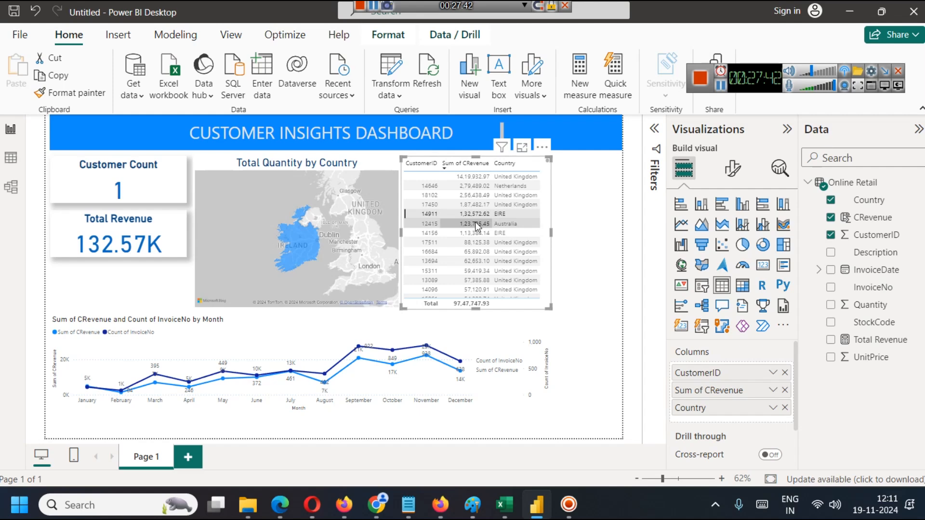
{"action": "left_click", "coordinate": [475, 223]}
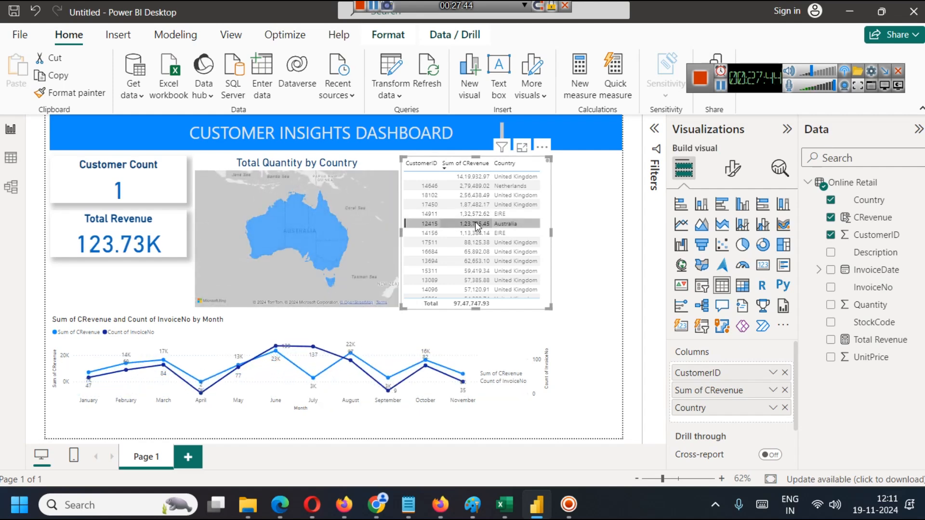
Inspect the monthly revenue and invoice values for the selected Australia customer in the line chart, and clear the table's cross-filter.
{"action": "mouse_move", "coordinate": [396, 394]}
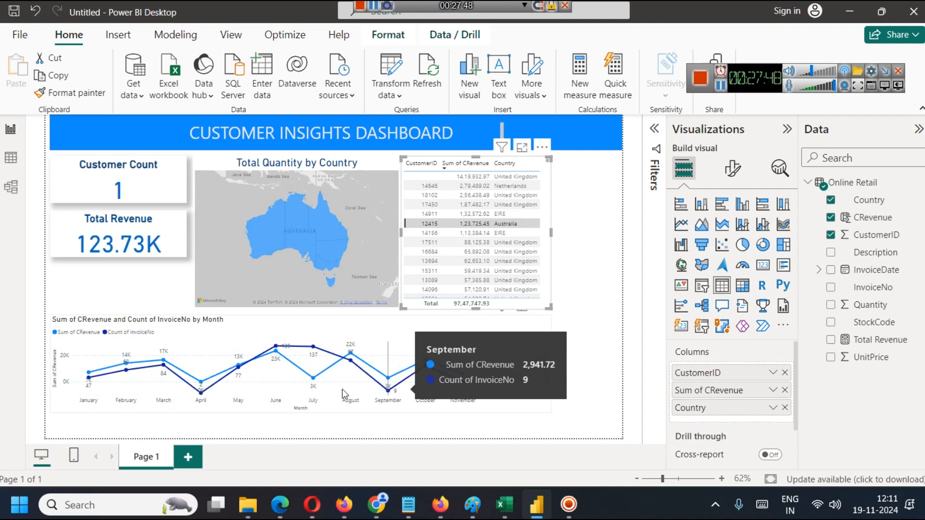
{"action": "mouse_move", "coordinate": [189, 393]}
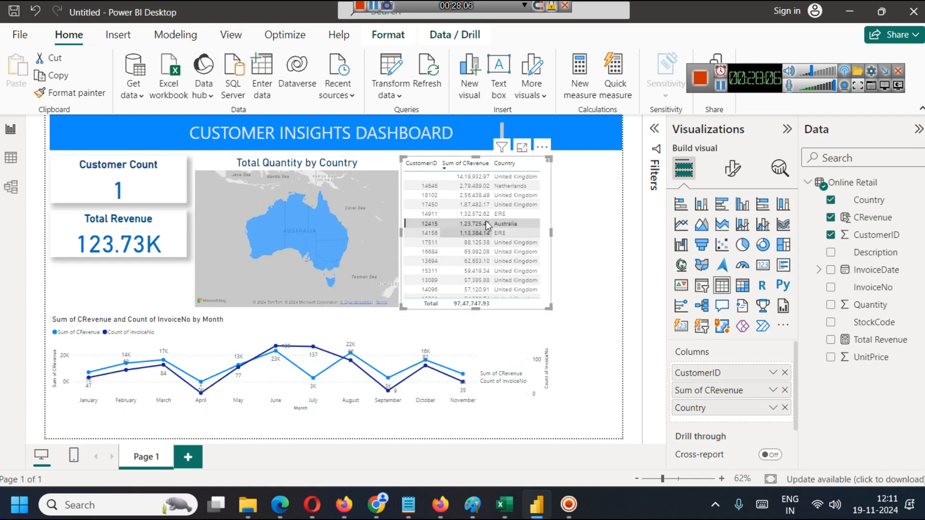
{"action": "left_click", "coordinate": [590, 232]}
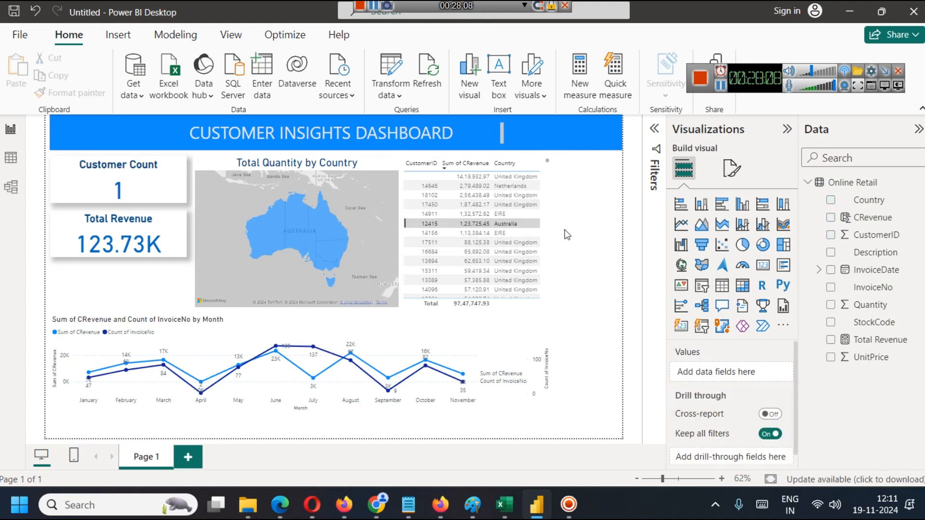
{"action": "left_click", "coordinate": [432, 225]}
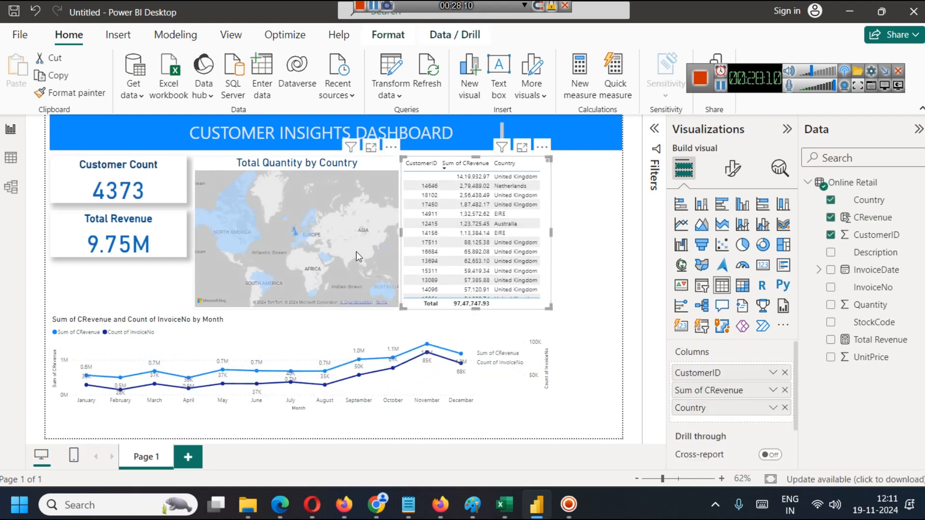
Cross-filter the dashboard from the country map by USA, Brazil and Australia in turn, and clear the map selection.
{"action": "left_click", "coordinate": [230, 242]}
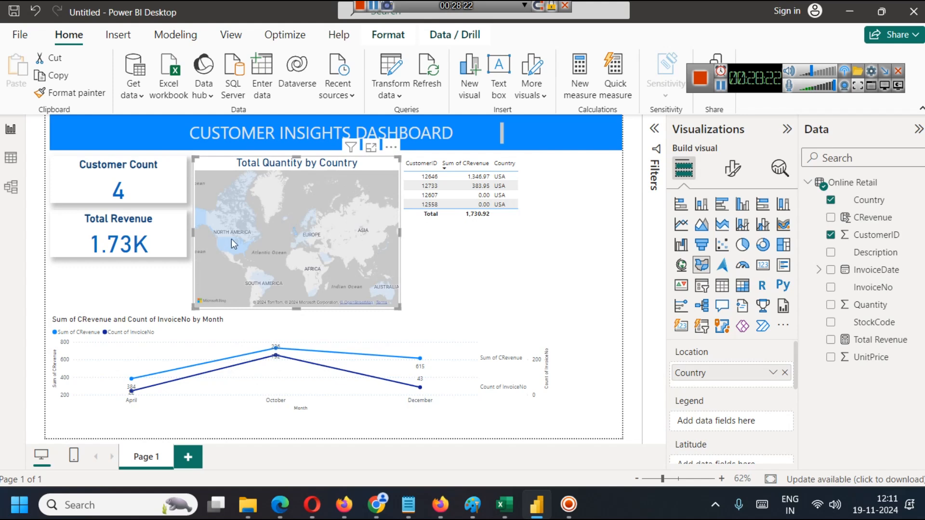
{"action": "left_click", "coordinate": [258, 281]}
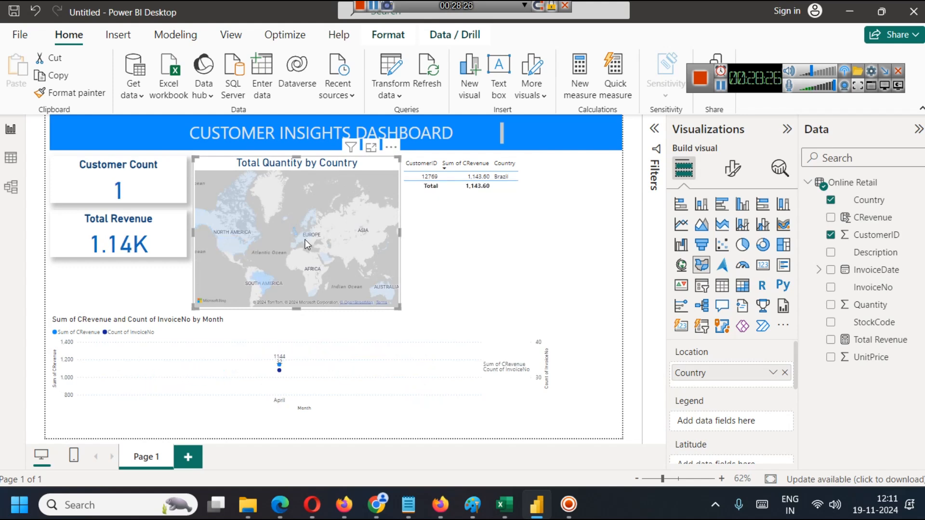
{"action": "left_click", "coordinate": [383, 287]}
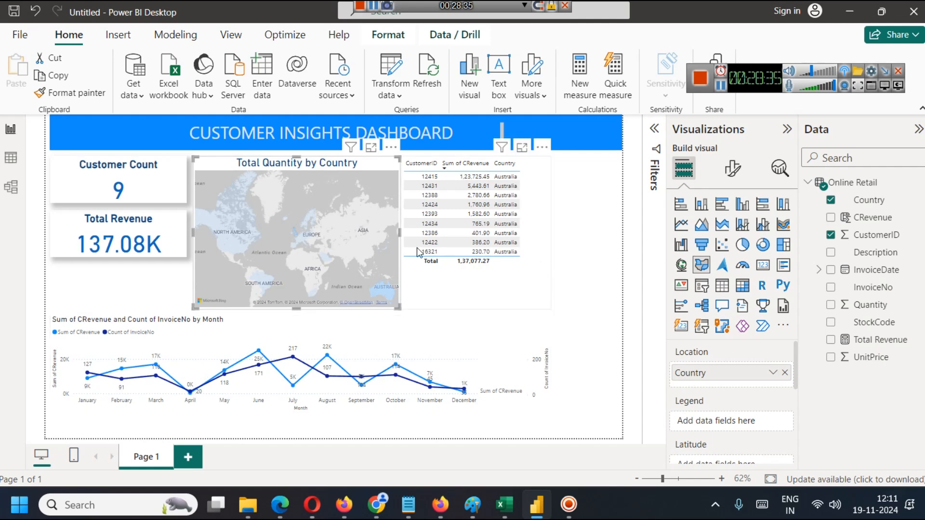
{"action": "left_click", "coordinate": [350, 182]}
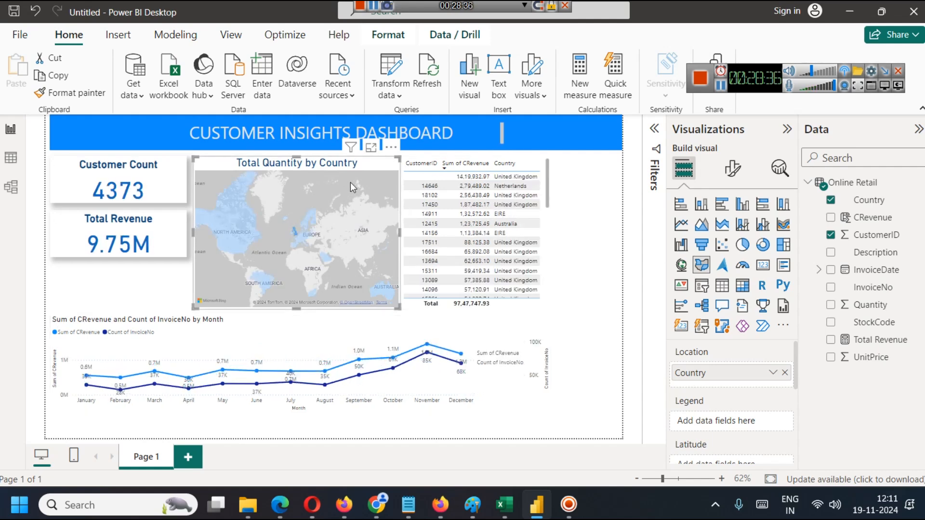
{"action": "left_click", "coordinate": [602, 274]}
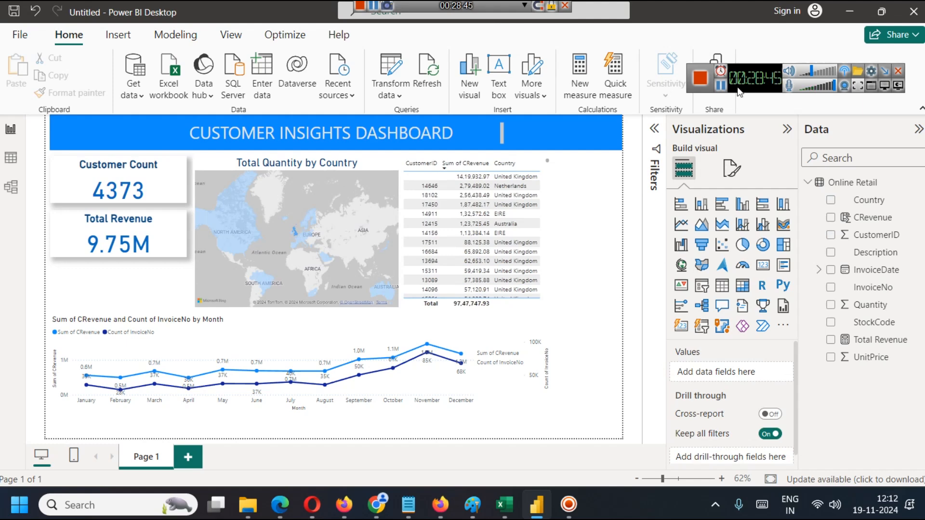
Switch to the Online Retail dashboards article in Chrome, read the Sales Performance section, and highlight the "2. Customer Insights Dashboard" heading.
{"action": "key", "text": "alt+Tab"}
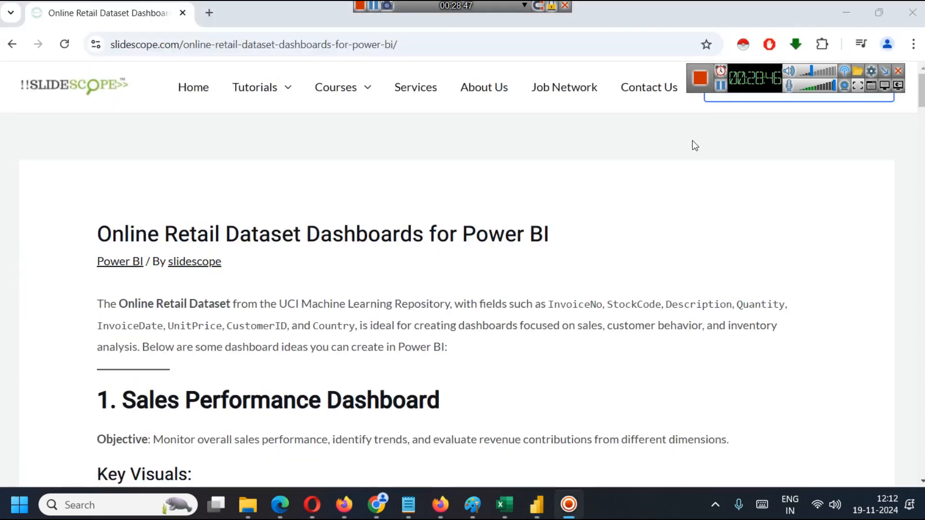
{"action": "scroll", "coordinate": [687, 147], "scroll_direction": "down", "scroll_amount": 4}
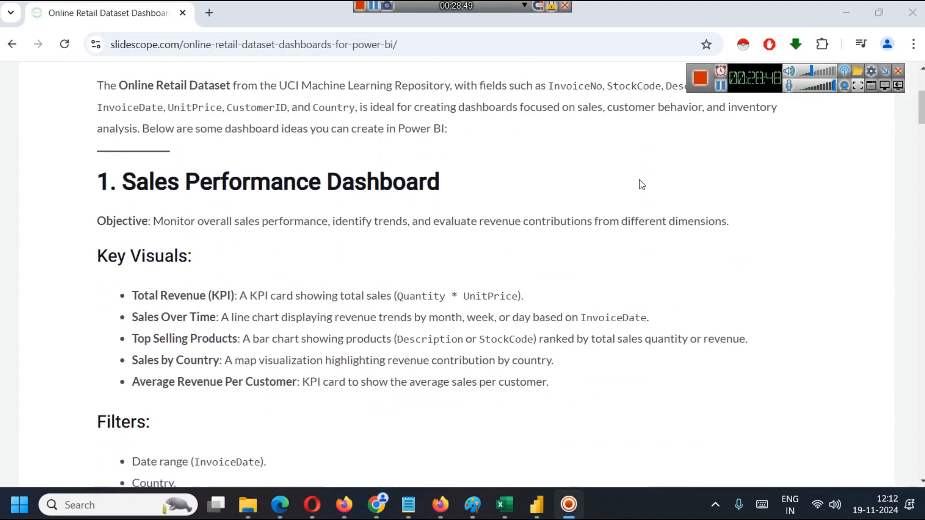
{"action": "scroll", "coordinate": [638, 186], "scroll_direction": "up", "scroll_amount": 1}
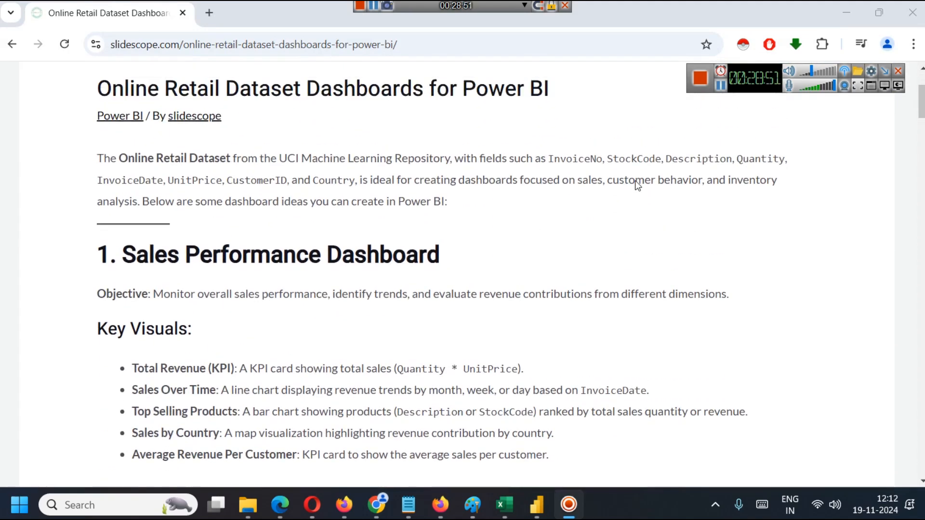
{"action": "scroll", "coordinate": [633, 204], "scroll_direction": "down", "scroll_amount": 1}
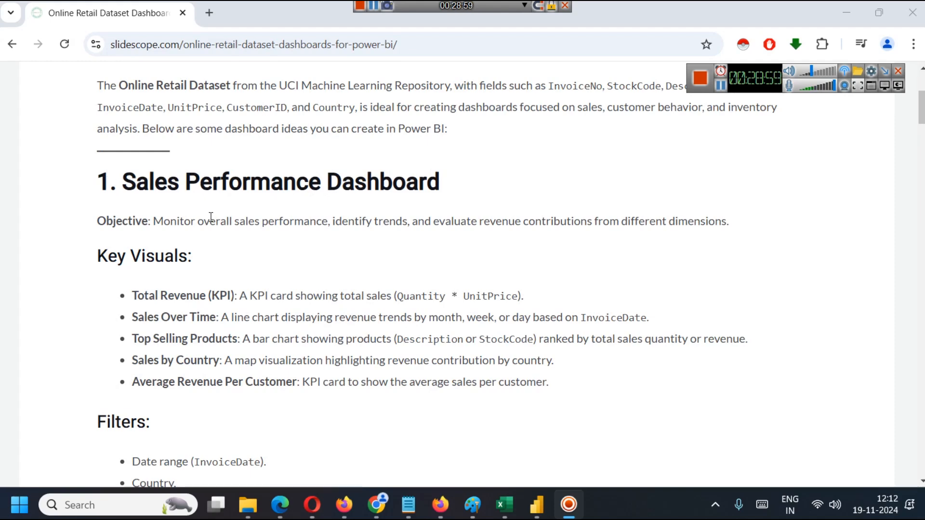
{"action": "scroll", "coordinate": [212, 196], "scroll_direction": "down", "scroll_amount": 1}
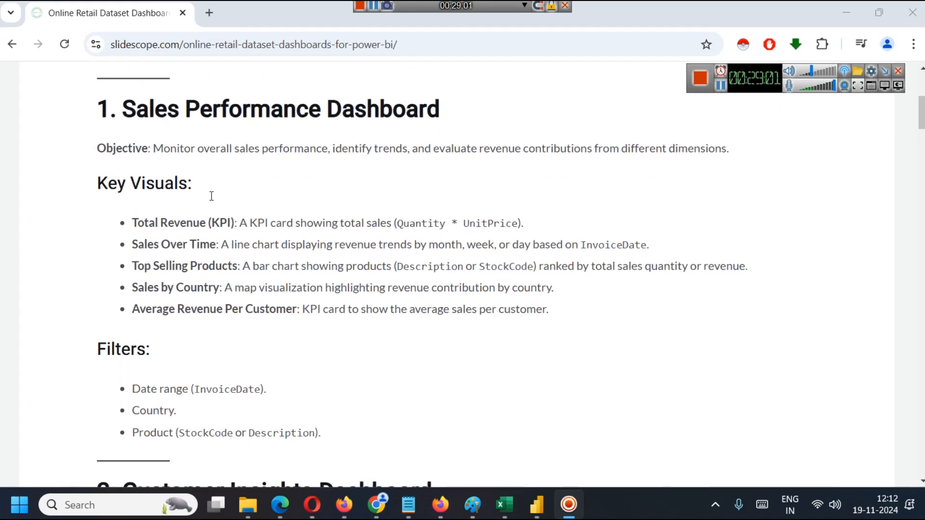
{"action": "scroll", "coordinate": [337, 165], "scroll_direction": "down", "scroll_amount": 4}
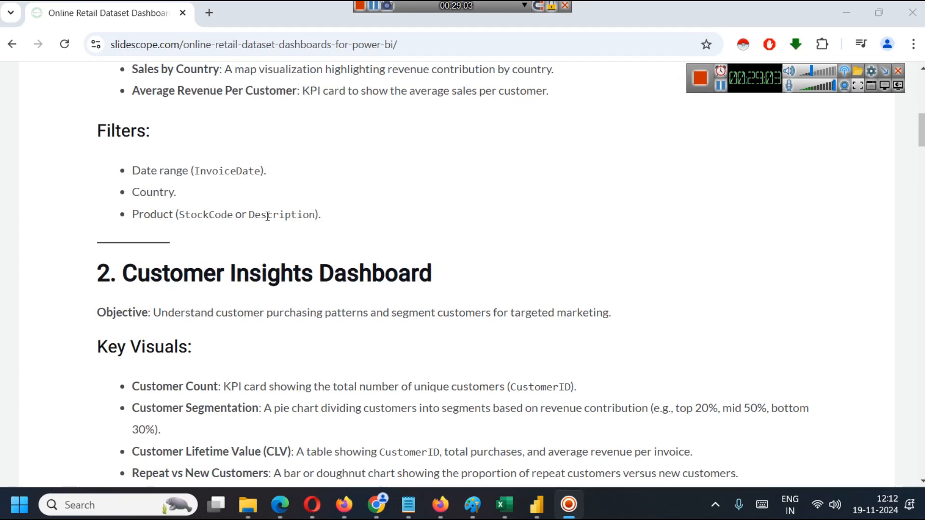
{"action": "left_click_drag", "start_coordinate": [99, 282], "coordinate": [467, 273]}
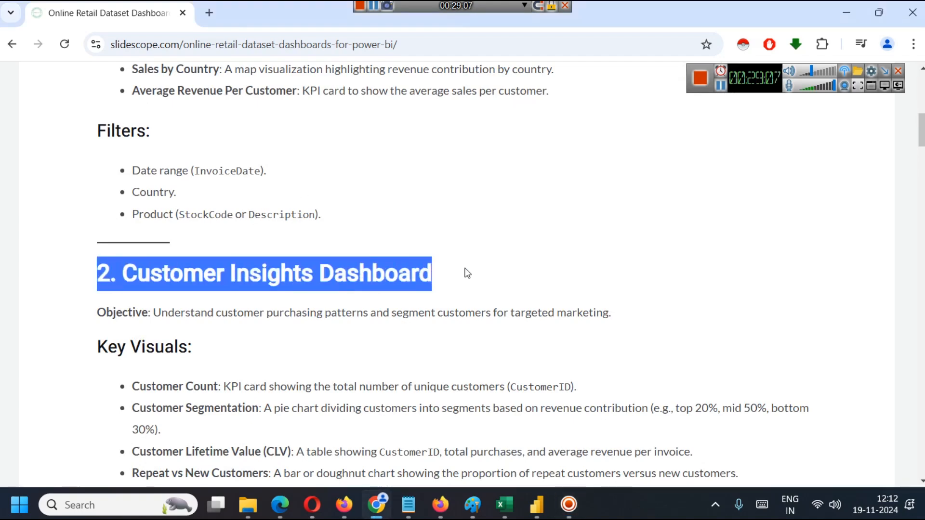
Read the Customer Insights Dashboard's key visuals and the Power BI steps for the customer segmentation pie chart.
{"action": "scroll", "coordinate": [465, 271], "scroll_direction": "down", "scroll_amount": 3}
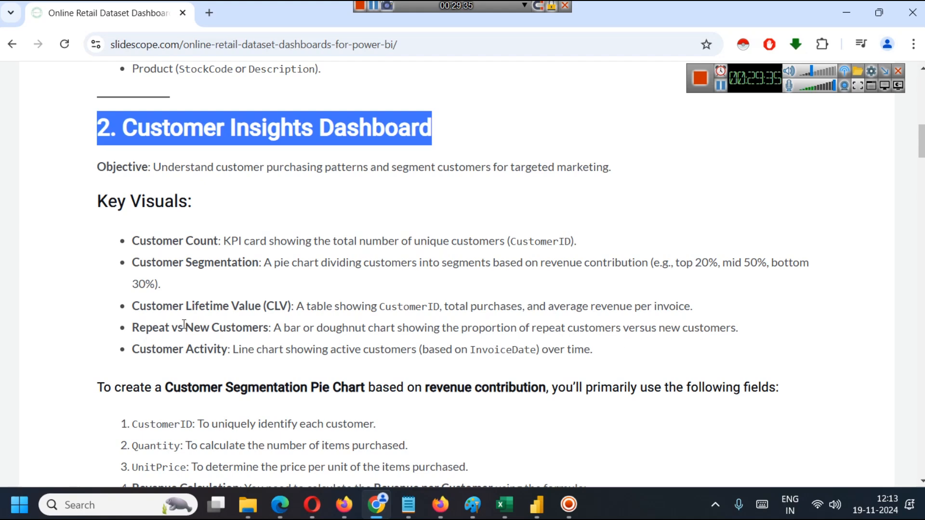
{"action": "scroll", "coordinate": [170, 329], "scroll_direction": "down", "scroll_amount": 1}
{"action": "scroll", "coordinate": [269, 275], "scroll_direction": "down", "scroll_amount": 1}
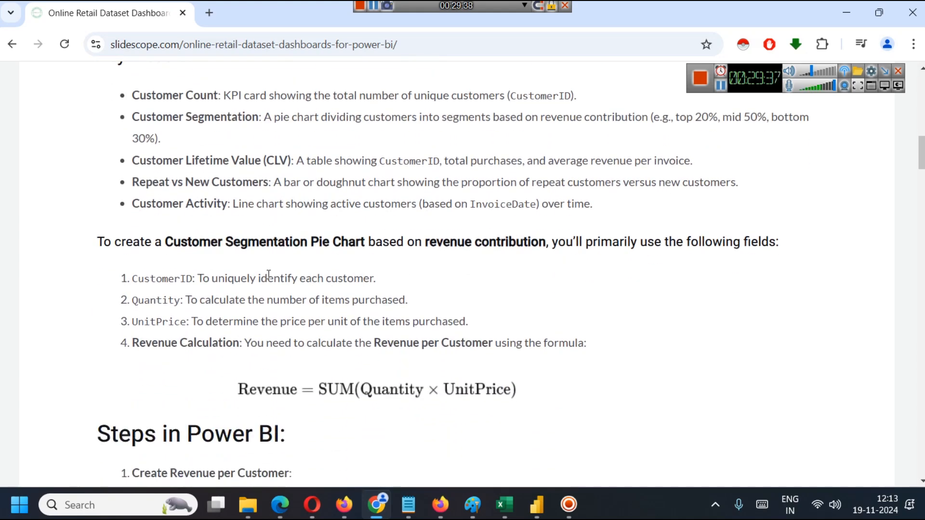
{"action": "scroll", "coordinate": [333, 251], "scroll_direction": "down", "scroll_amount": 1}
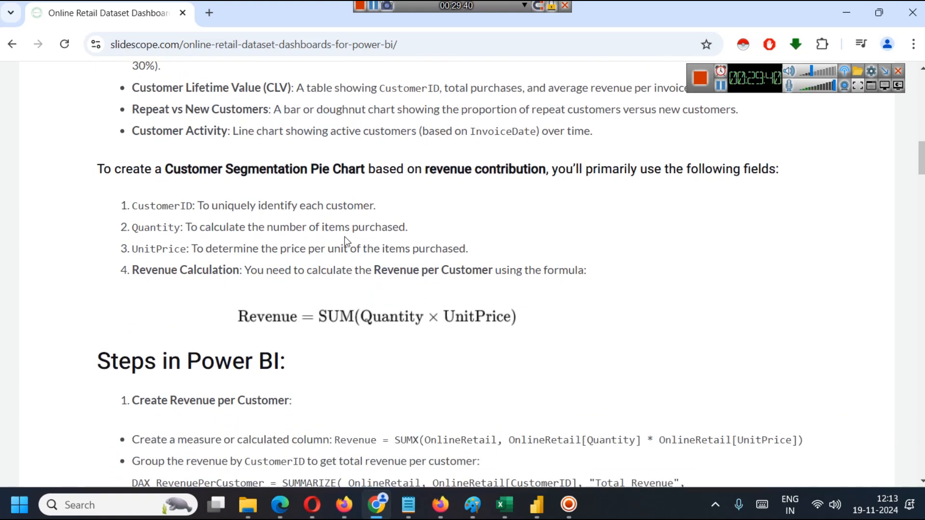
{"action": "scroll", "coordinate": [516, 231], "scroll_direction": "down", "scroll_amount": 3}
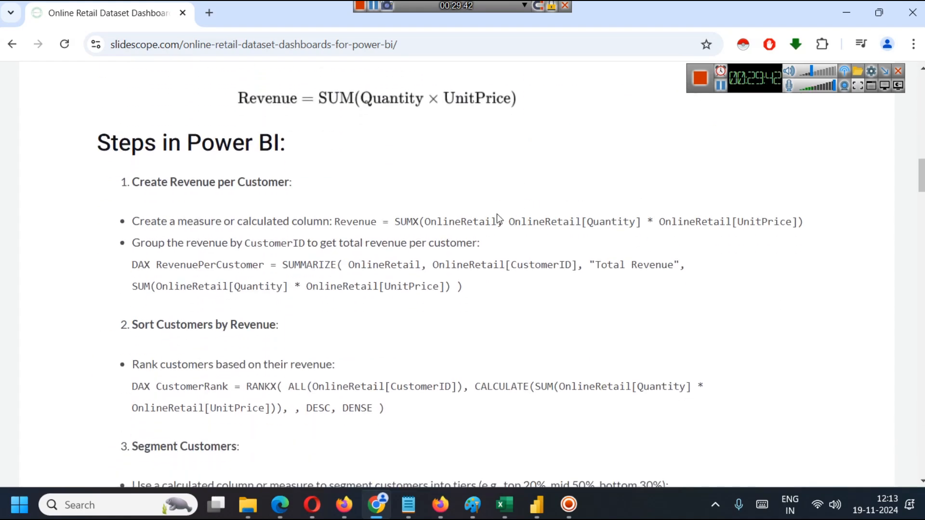
{"action": "scroll", "coordinate": [496, 214], "scroll_direction": "down", "scroll_amount": 1}
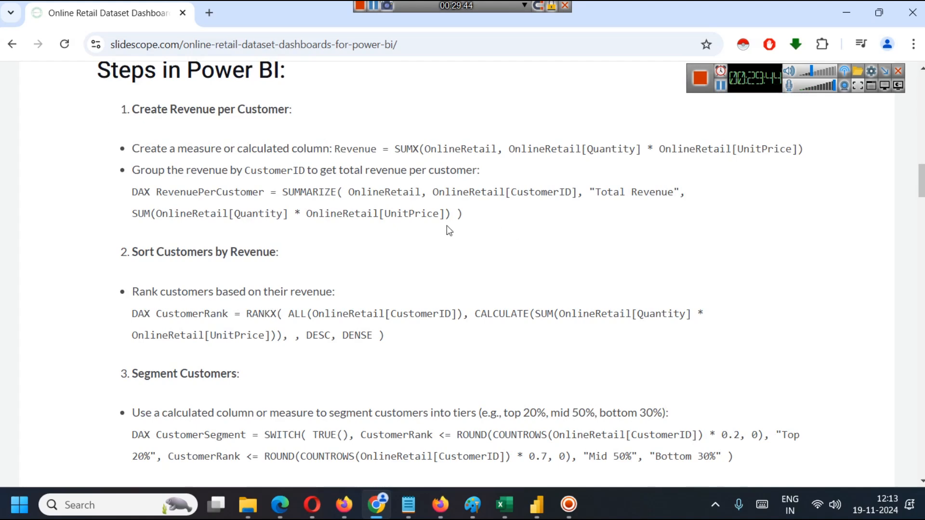
{"action": "scroll", "coordinate": [446, 227], "scroll_direction": "down", "scroll_amount": 3}
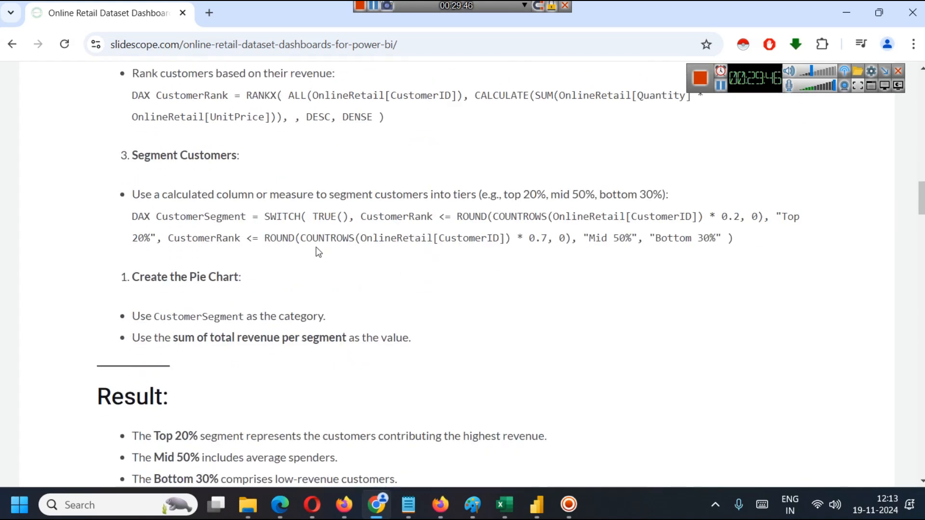
Skim the article's remaining dashboard ideas, go back to the Customer Insights section, and return to the Power BI report.
{"action": "scroll", "coordinate": [417, 310], "scroll_direction": "down", "scroll_amount": 8}
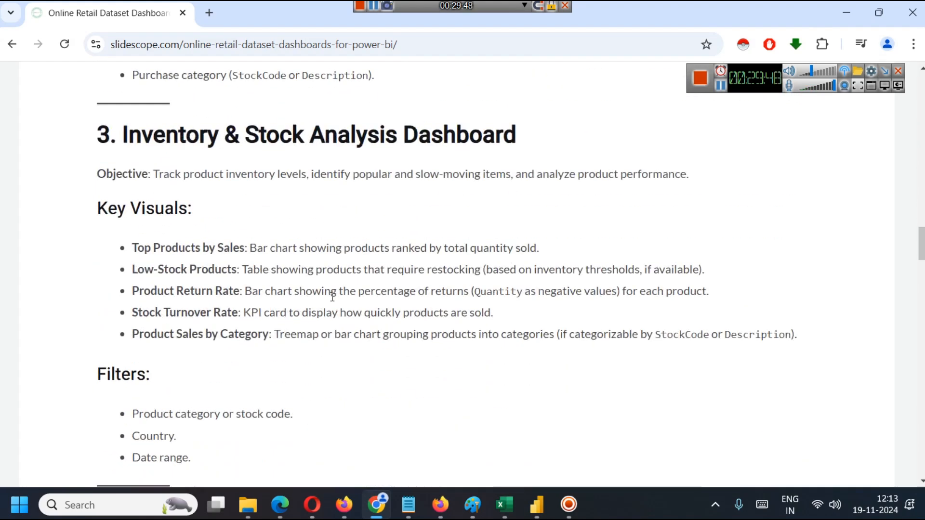
{"action": "scroll", "coordinate": [448, 277], "scroll_direction": "down", "scroll_amount": 3}
{"action": "scroll", "coordinate": [439, 289], "scroll_direction": "down", "scroll_amount": 3}
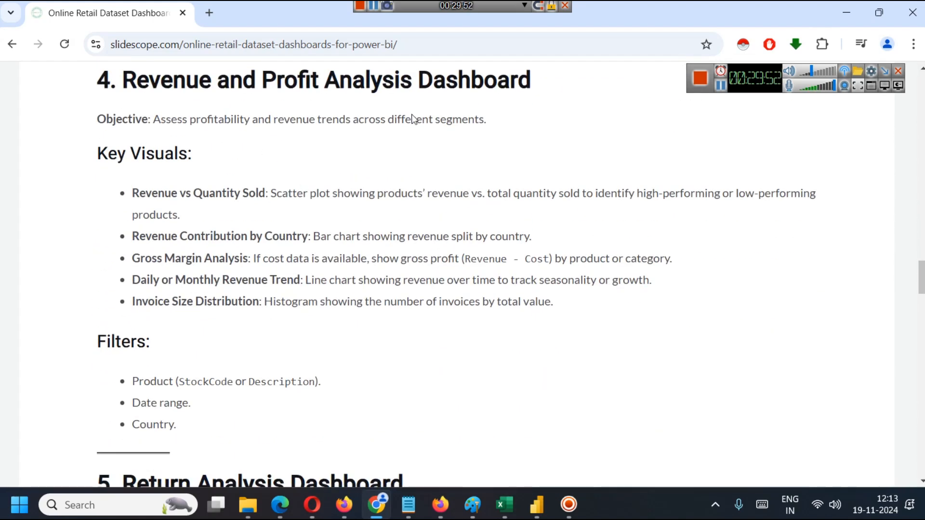
{"action": "scroll", "coordinate": [560, 265], "scroll_direction": "down", "scroll_amount": 11}
{"action": "scroll", "coordinate": [521, 240], "scroll_direction": "down", "scroll_amount": 3}
{"action": "scroll", "coordinate": [521, 239], "scroll_direction": "up", "scroll_amount": 20}
{"action": "scroll", "coordinate": [520, 240], "scroll_direction": "up", "scroll_amount": 20}
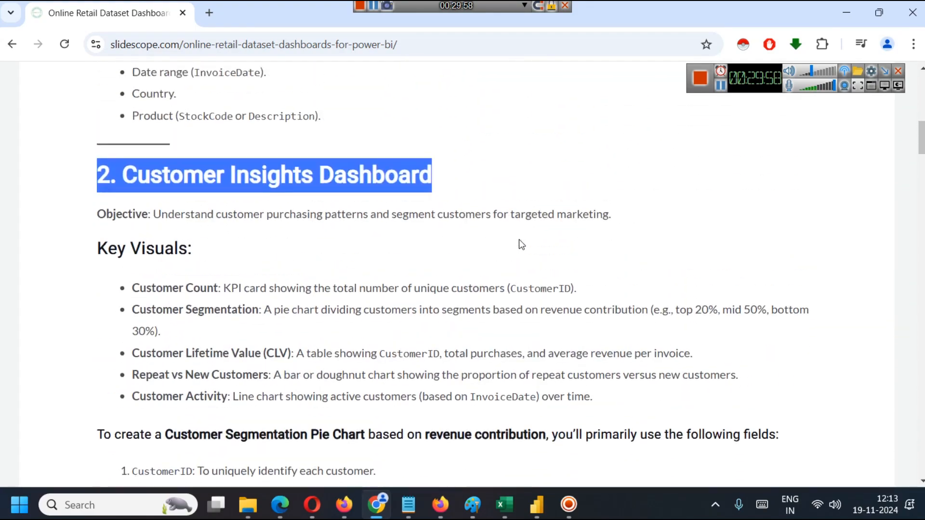
{"action": "left_click", "coordinate": [540, 496]}
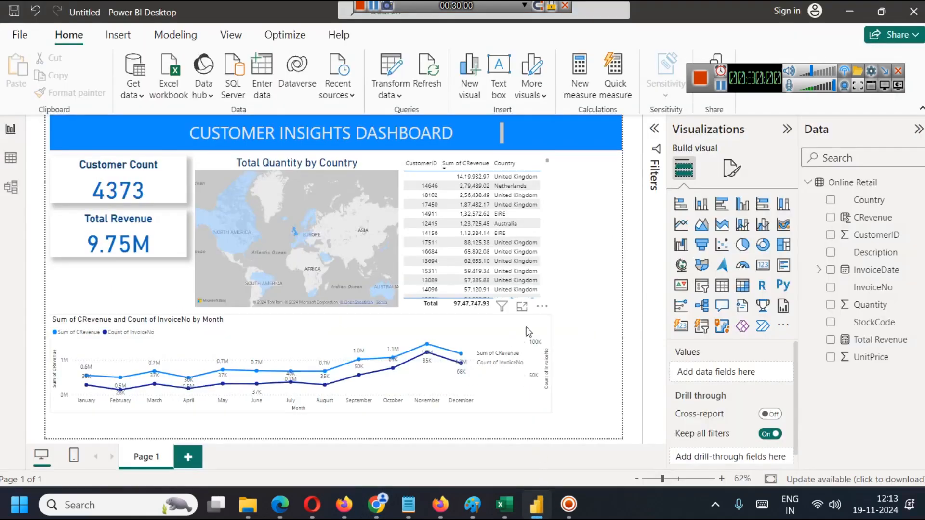